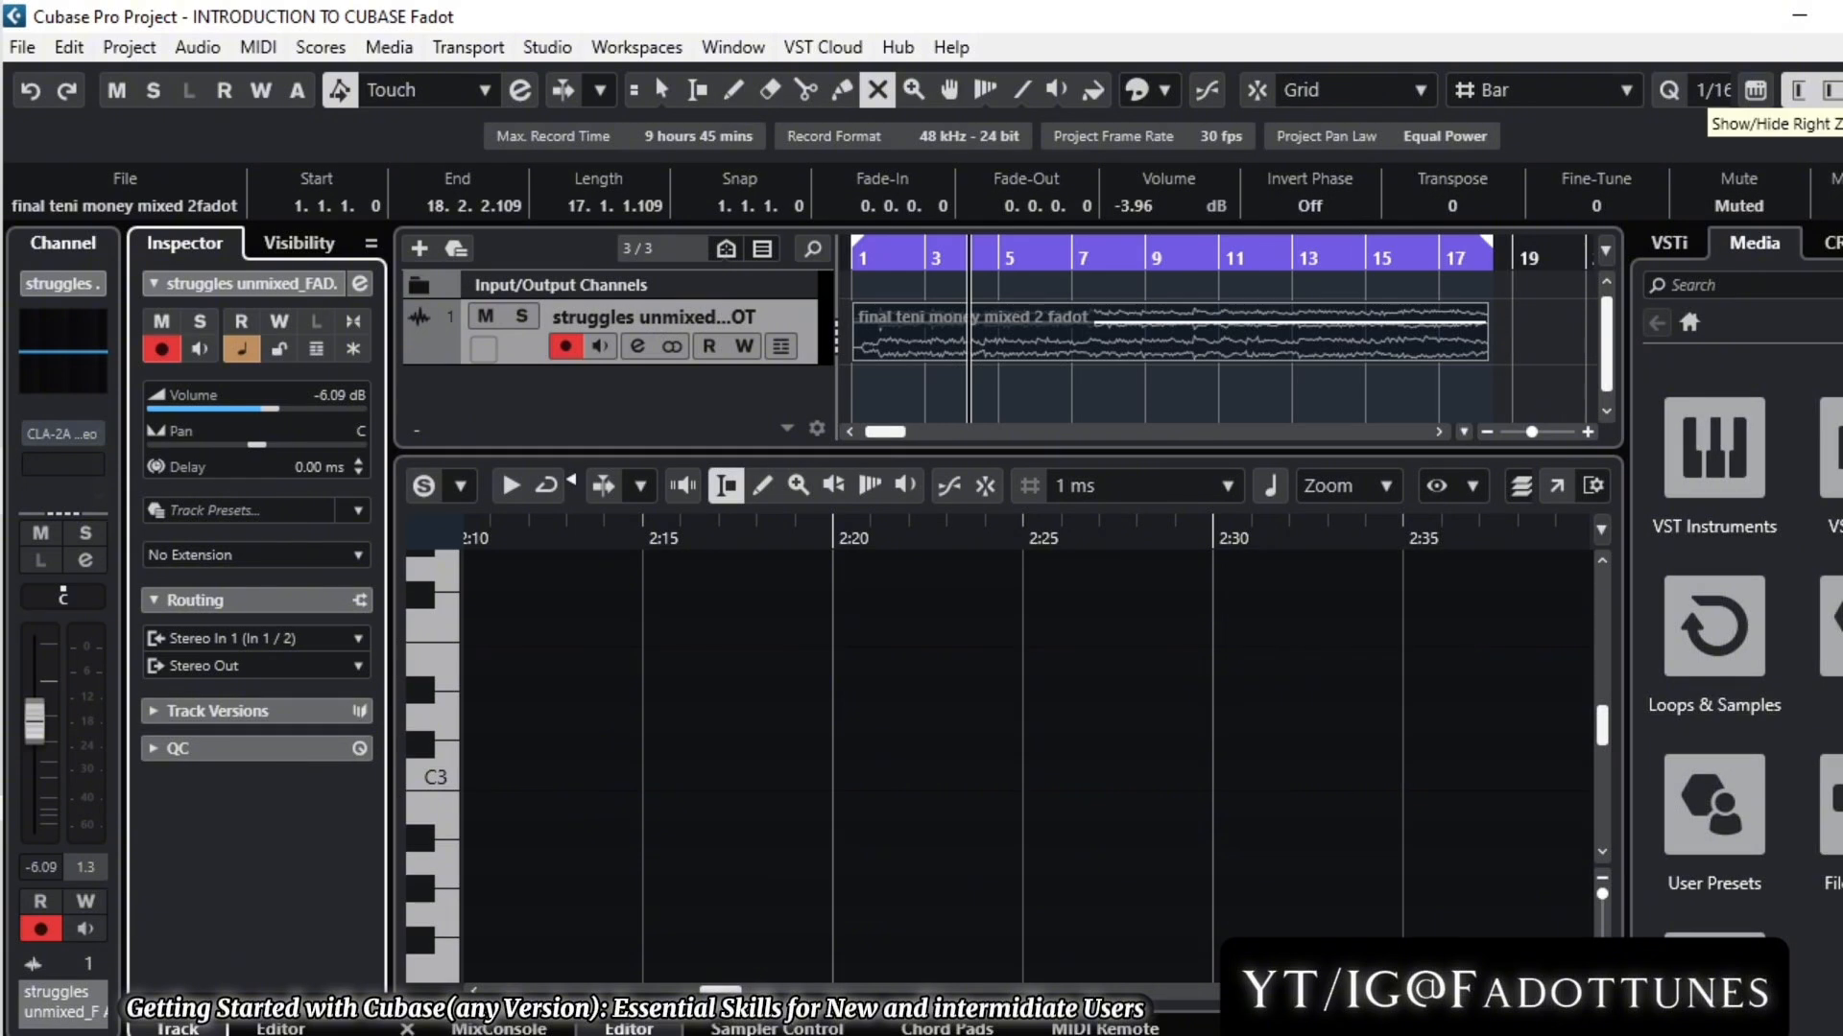
Hide the right zone and the lower editor zone of the project window
click(1830, 90)
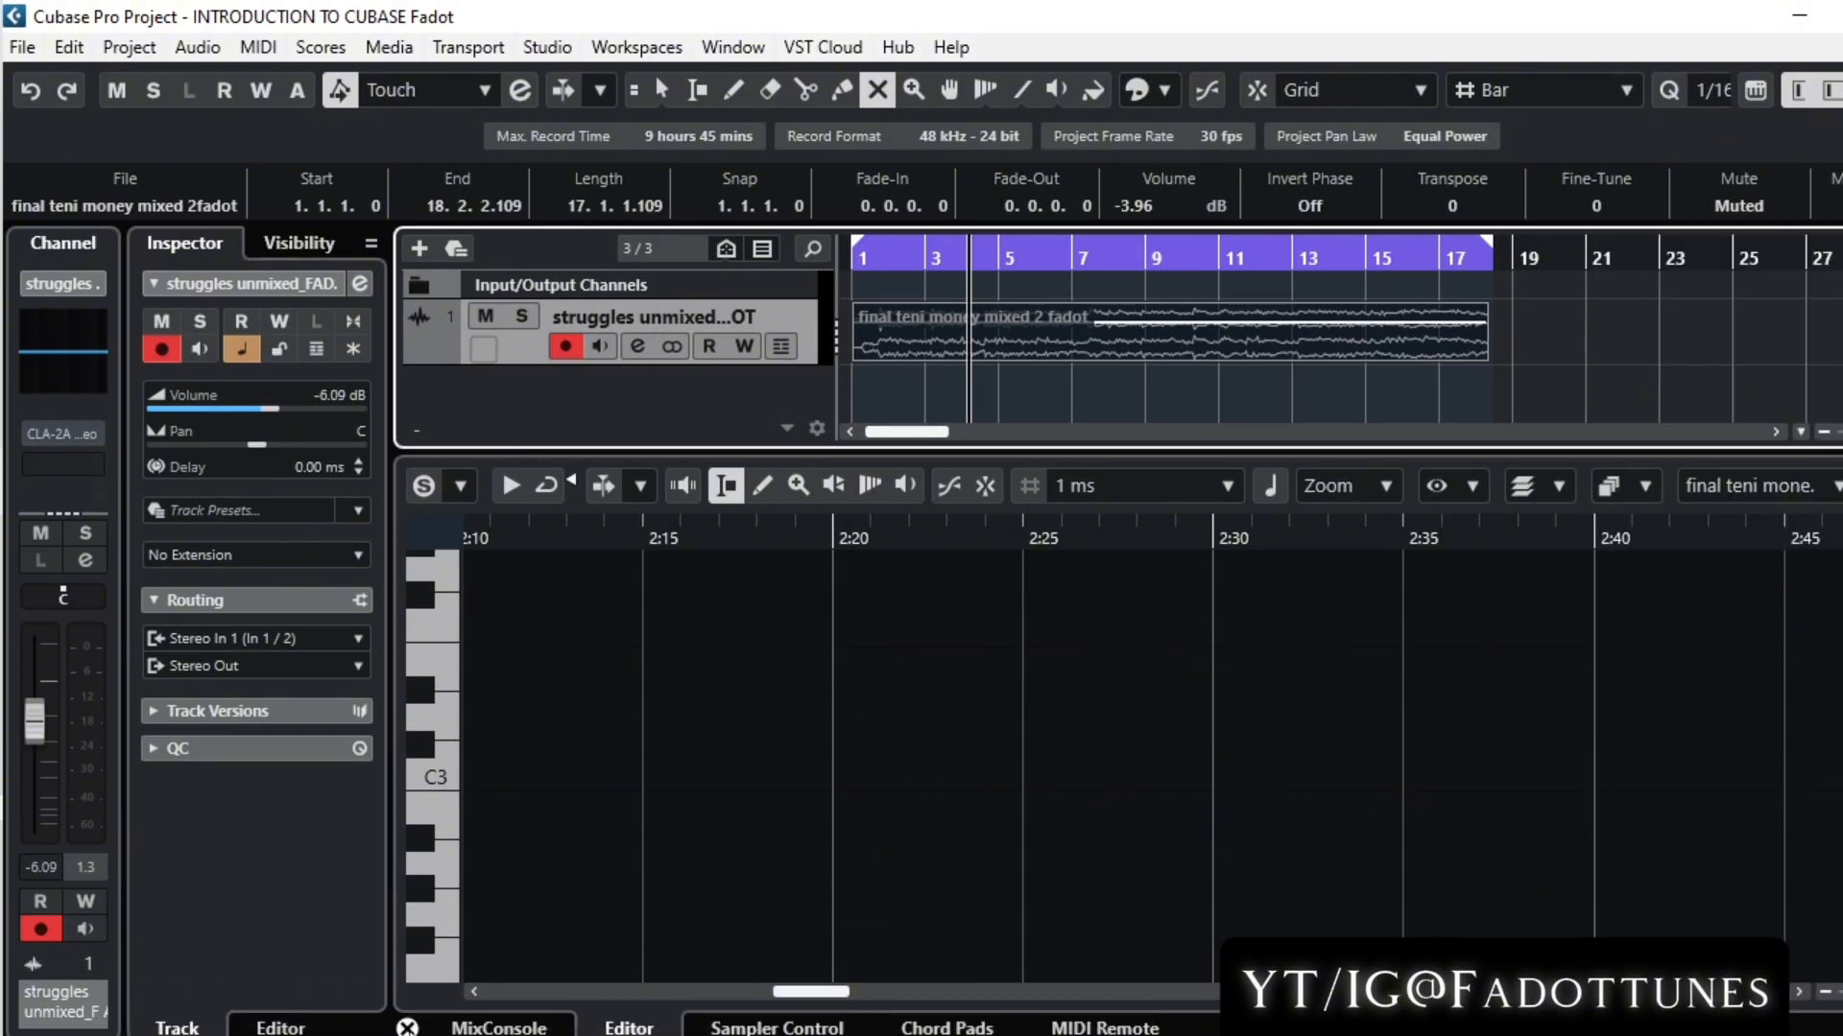
click(407, 1028)
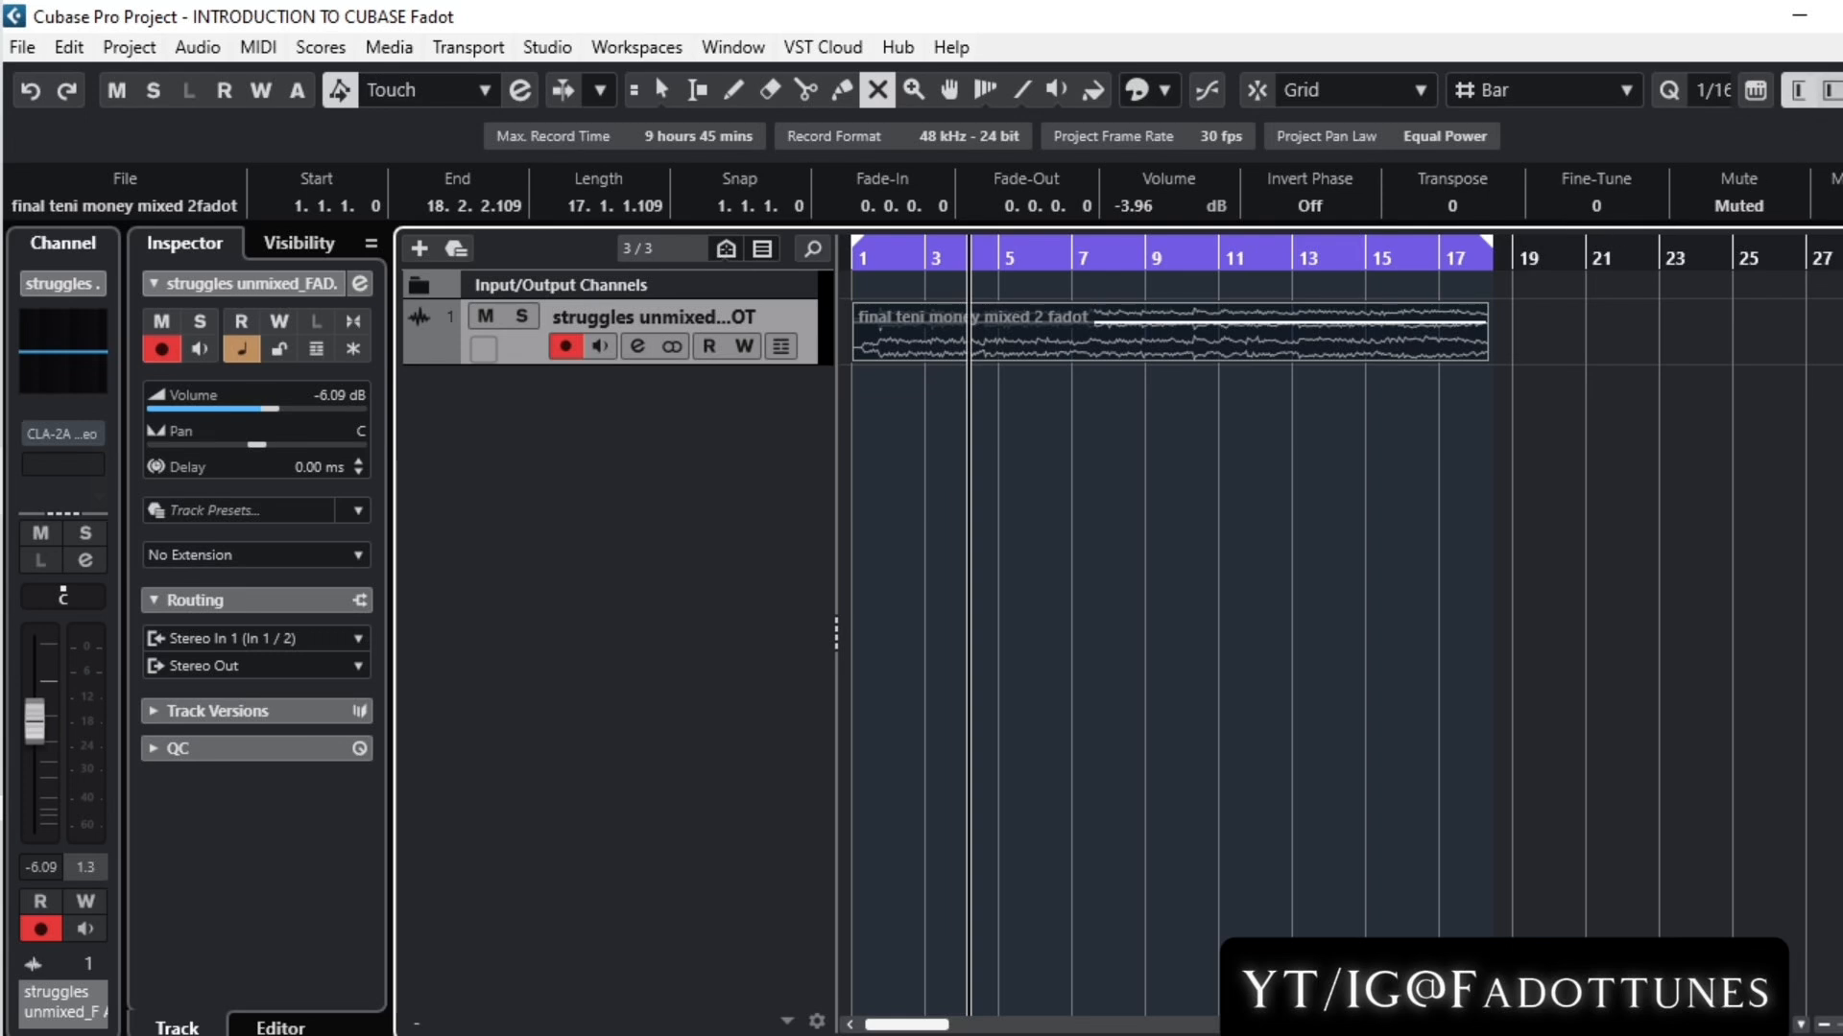
key(ctrl+alt+b)
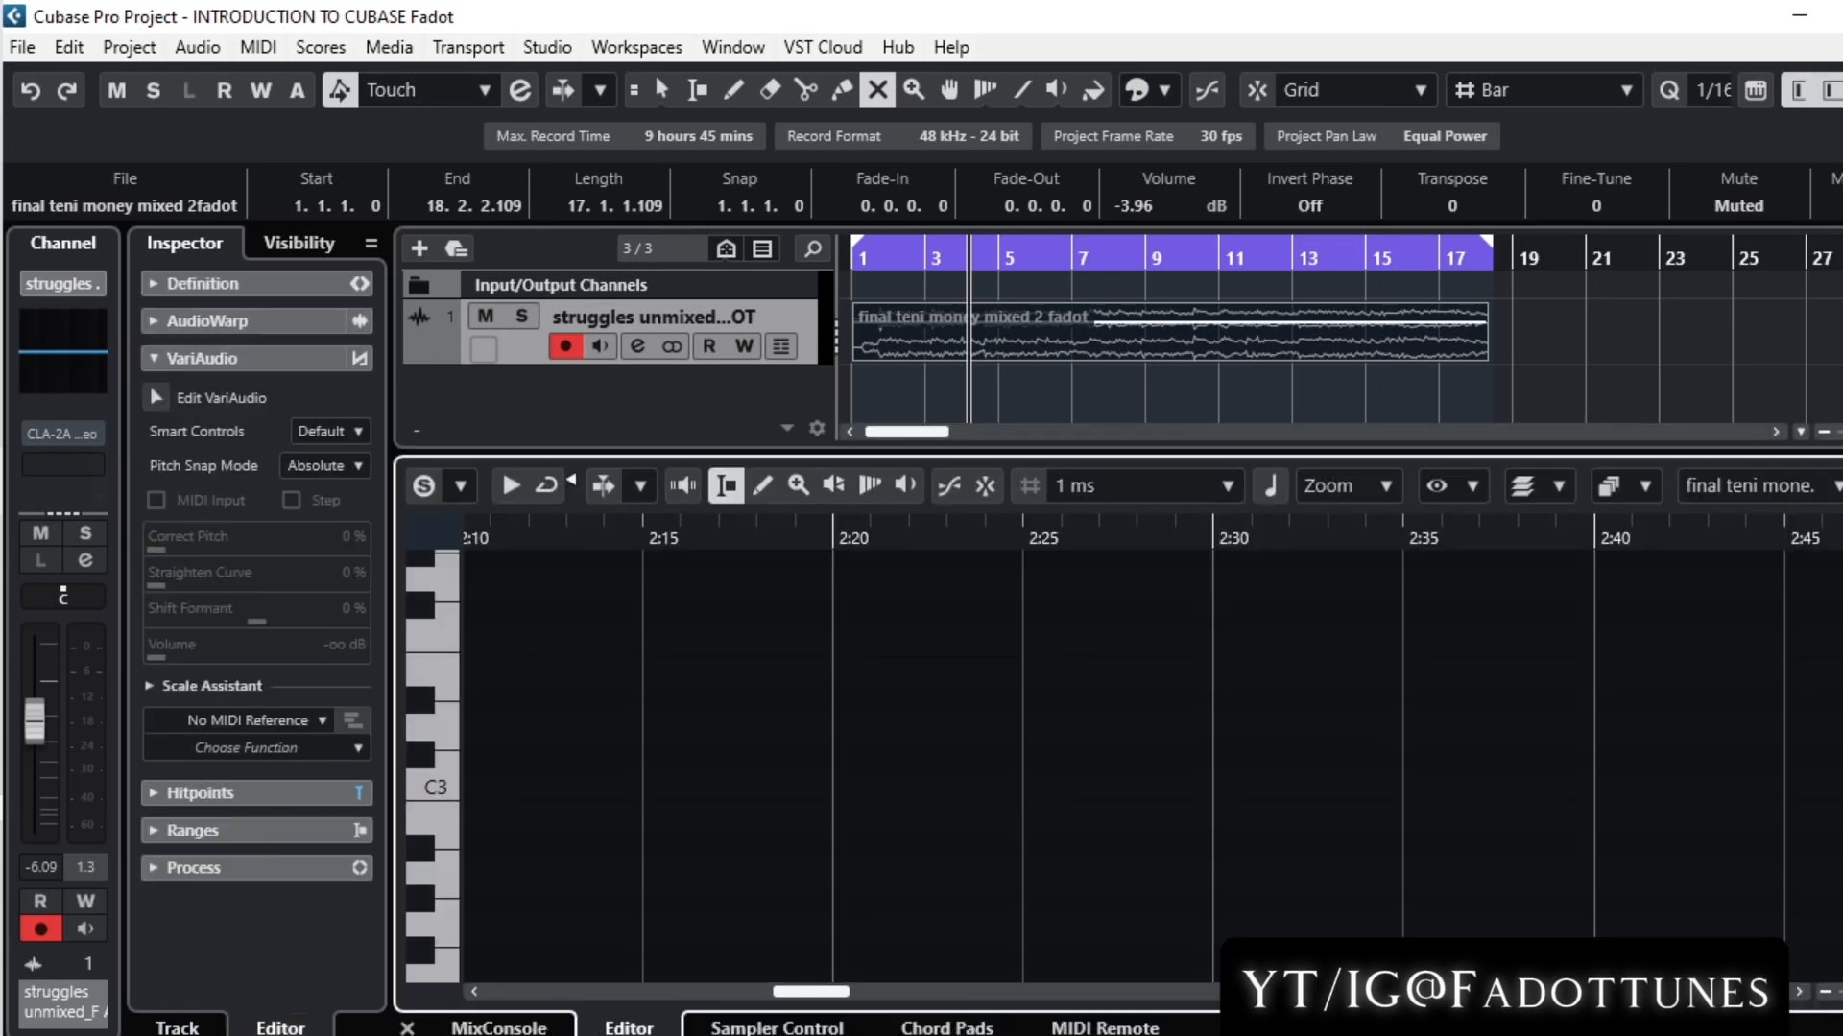
key(ctrl+alt+b)
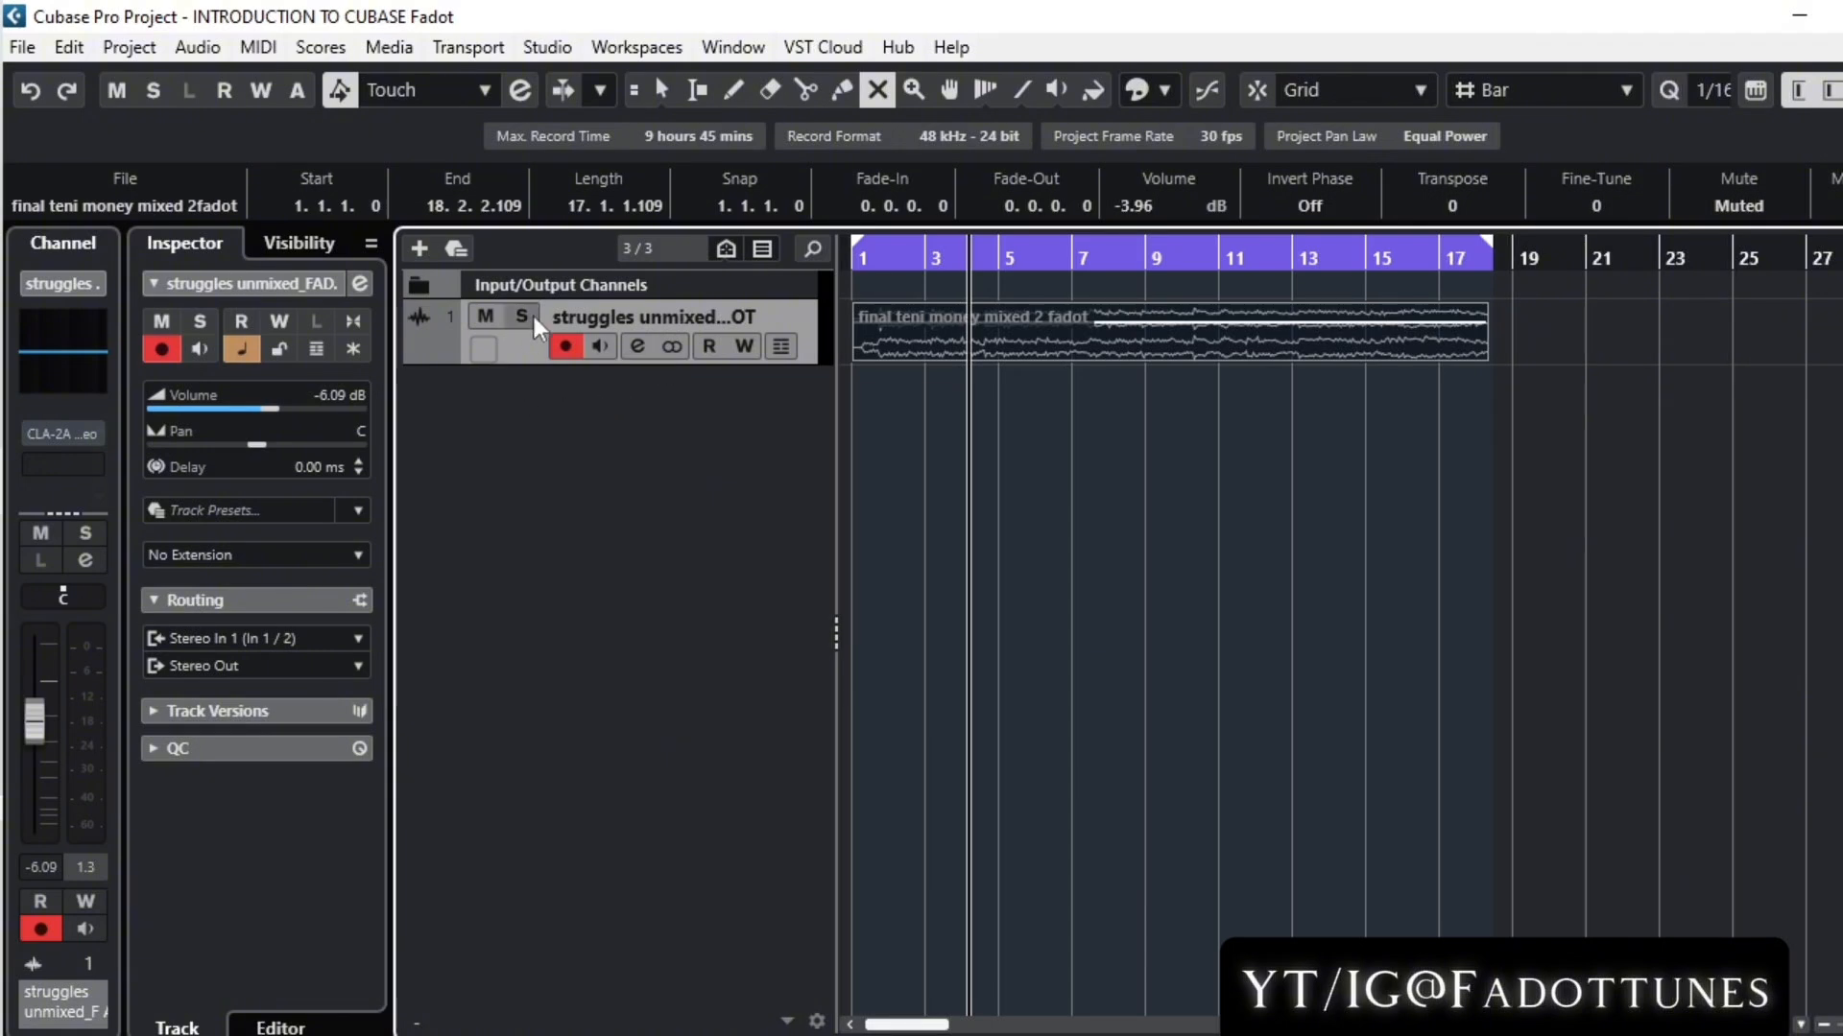
Add one unnamed stereo audio track with Stereo In 1 (In 1 / 2) as input and Stereo Out as output
right_click(650, 434)
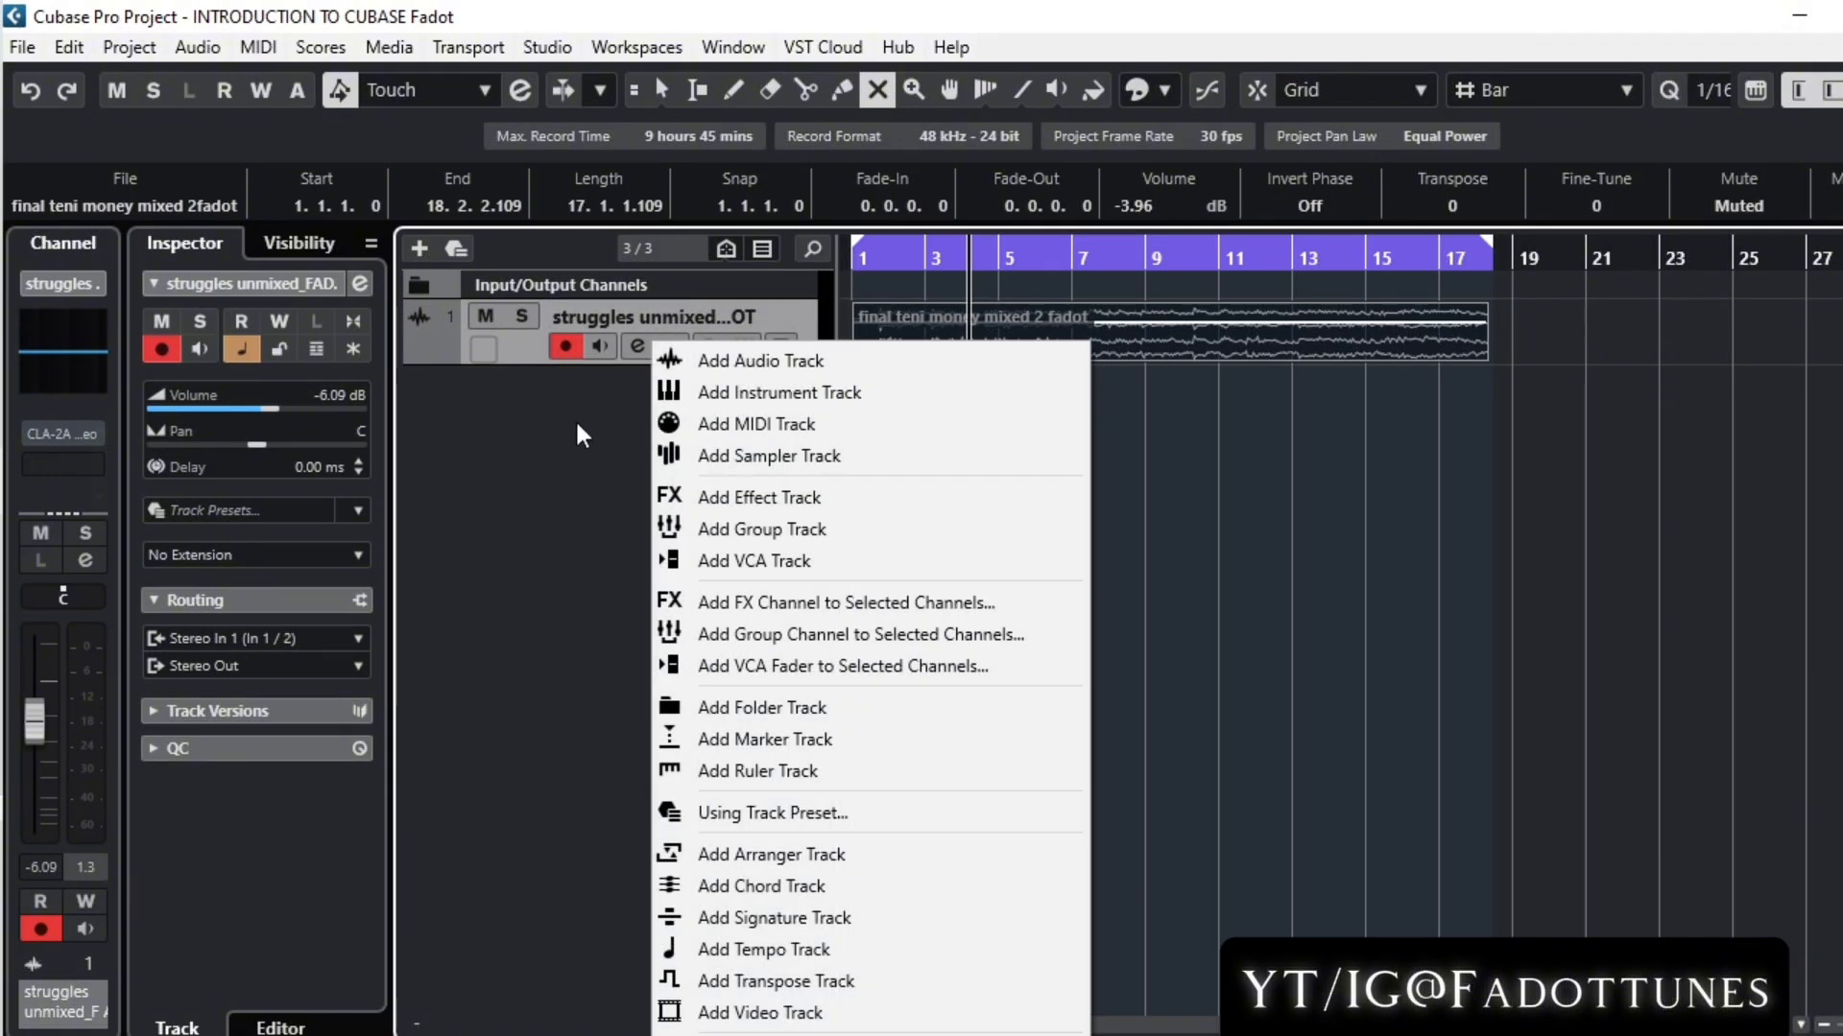
click(727, 369)
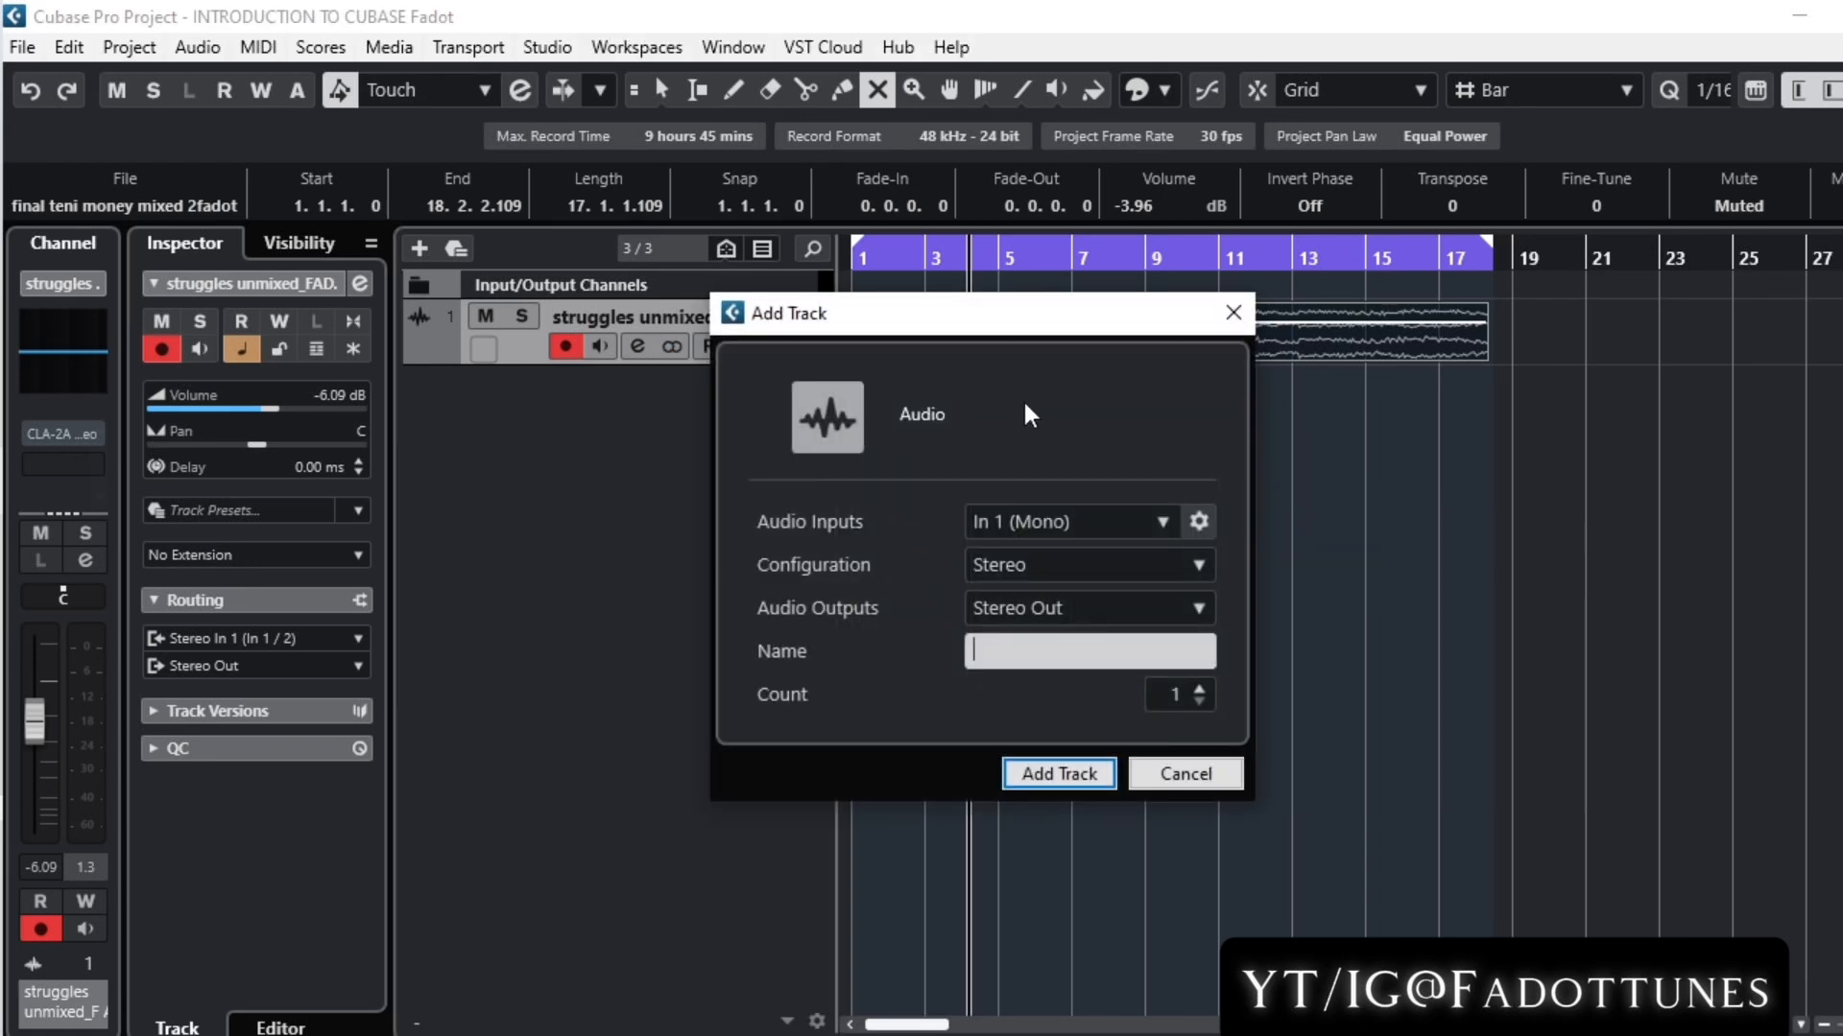
click(1027, 572)
click(1054, 724)
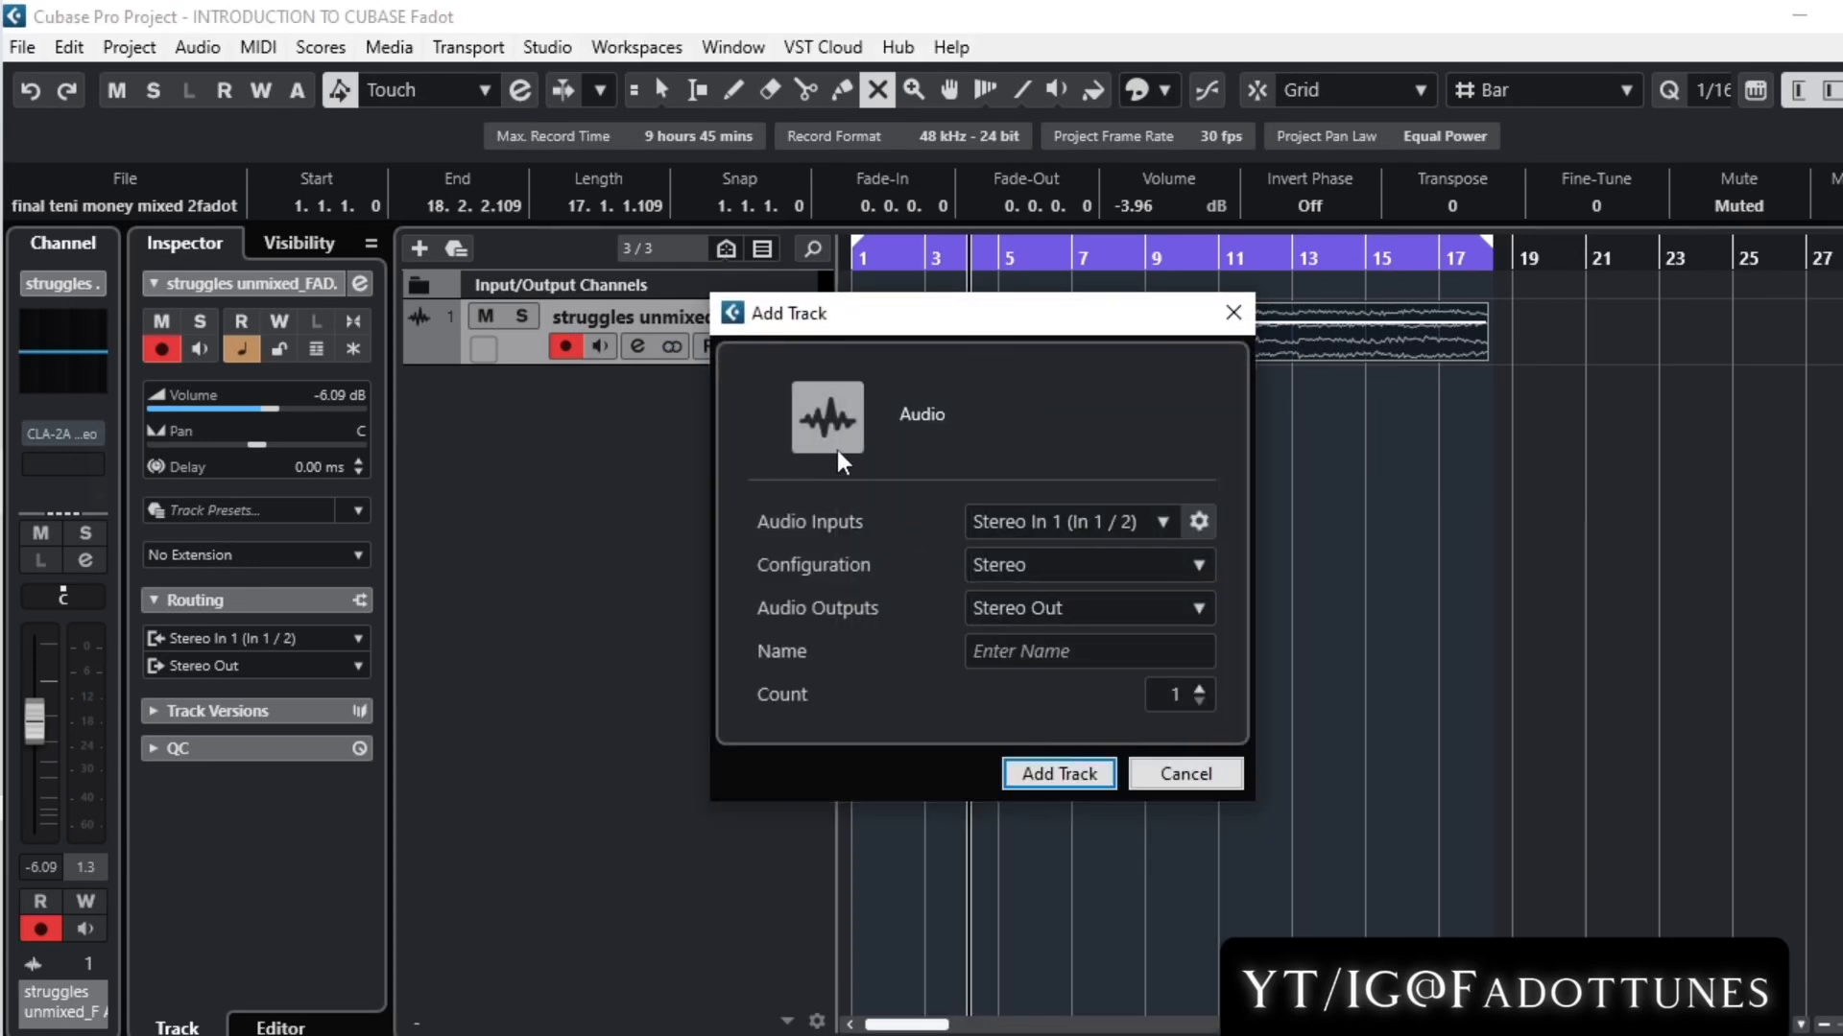
click(1066, 773)
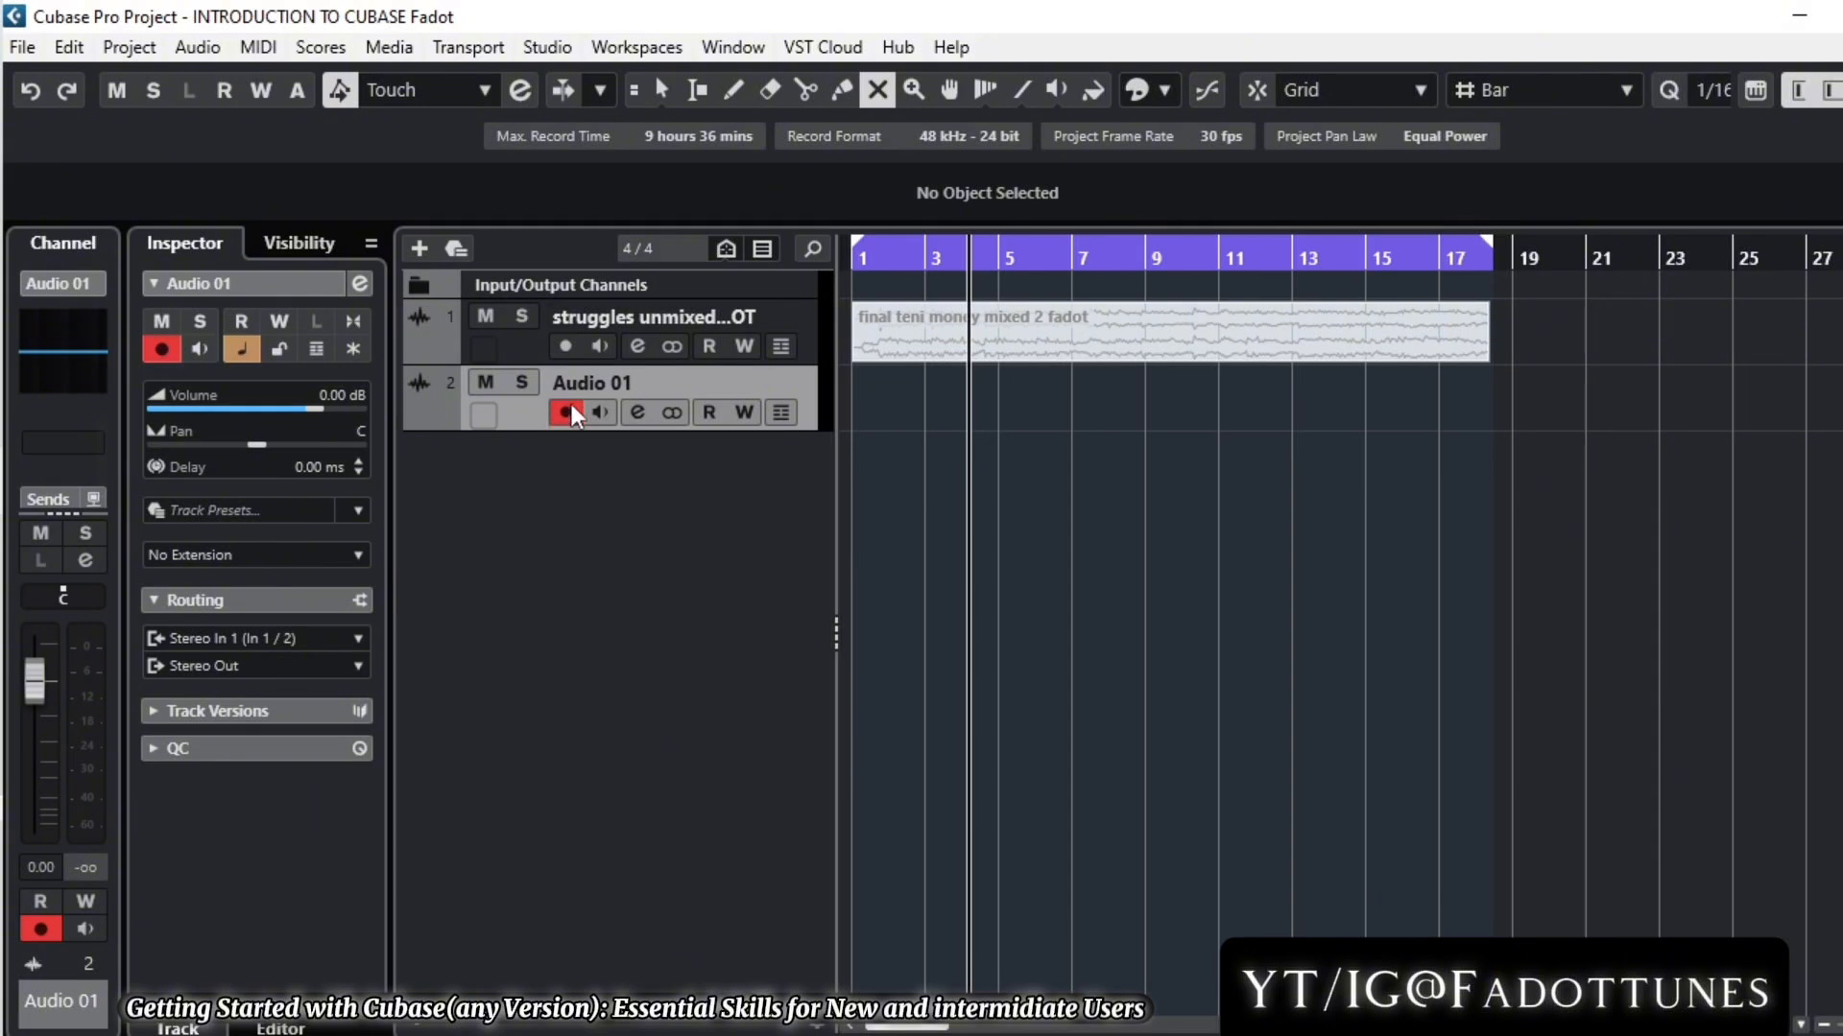
Add a mono audio track named "lead" with Mono In 1 (In 1) as input and Stereo Out as output
right_click(543, 467)
click(678, 366)
click(1040, 564)
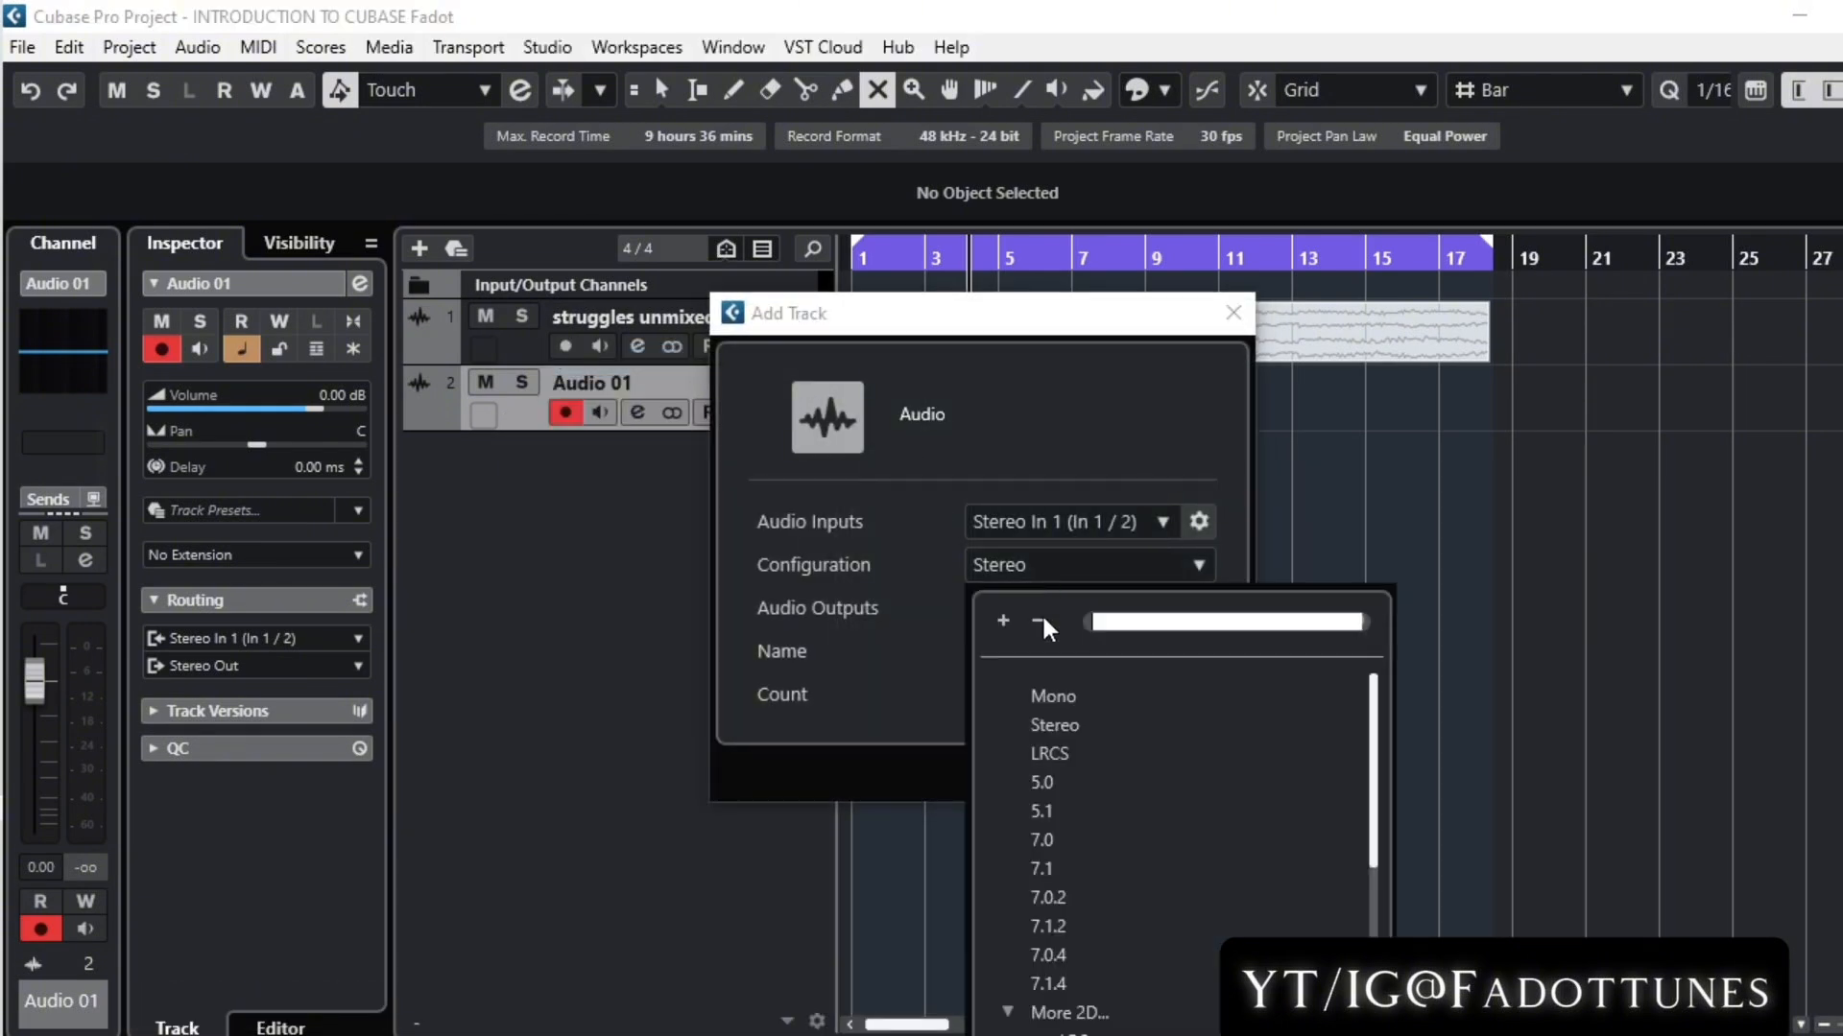
click(1053, 693)
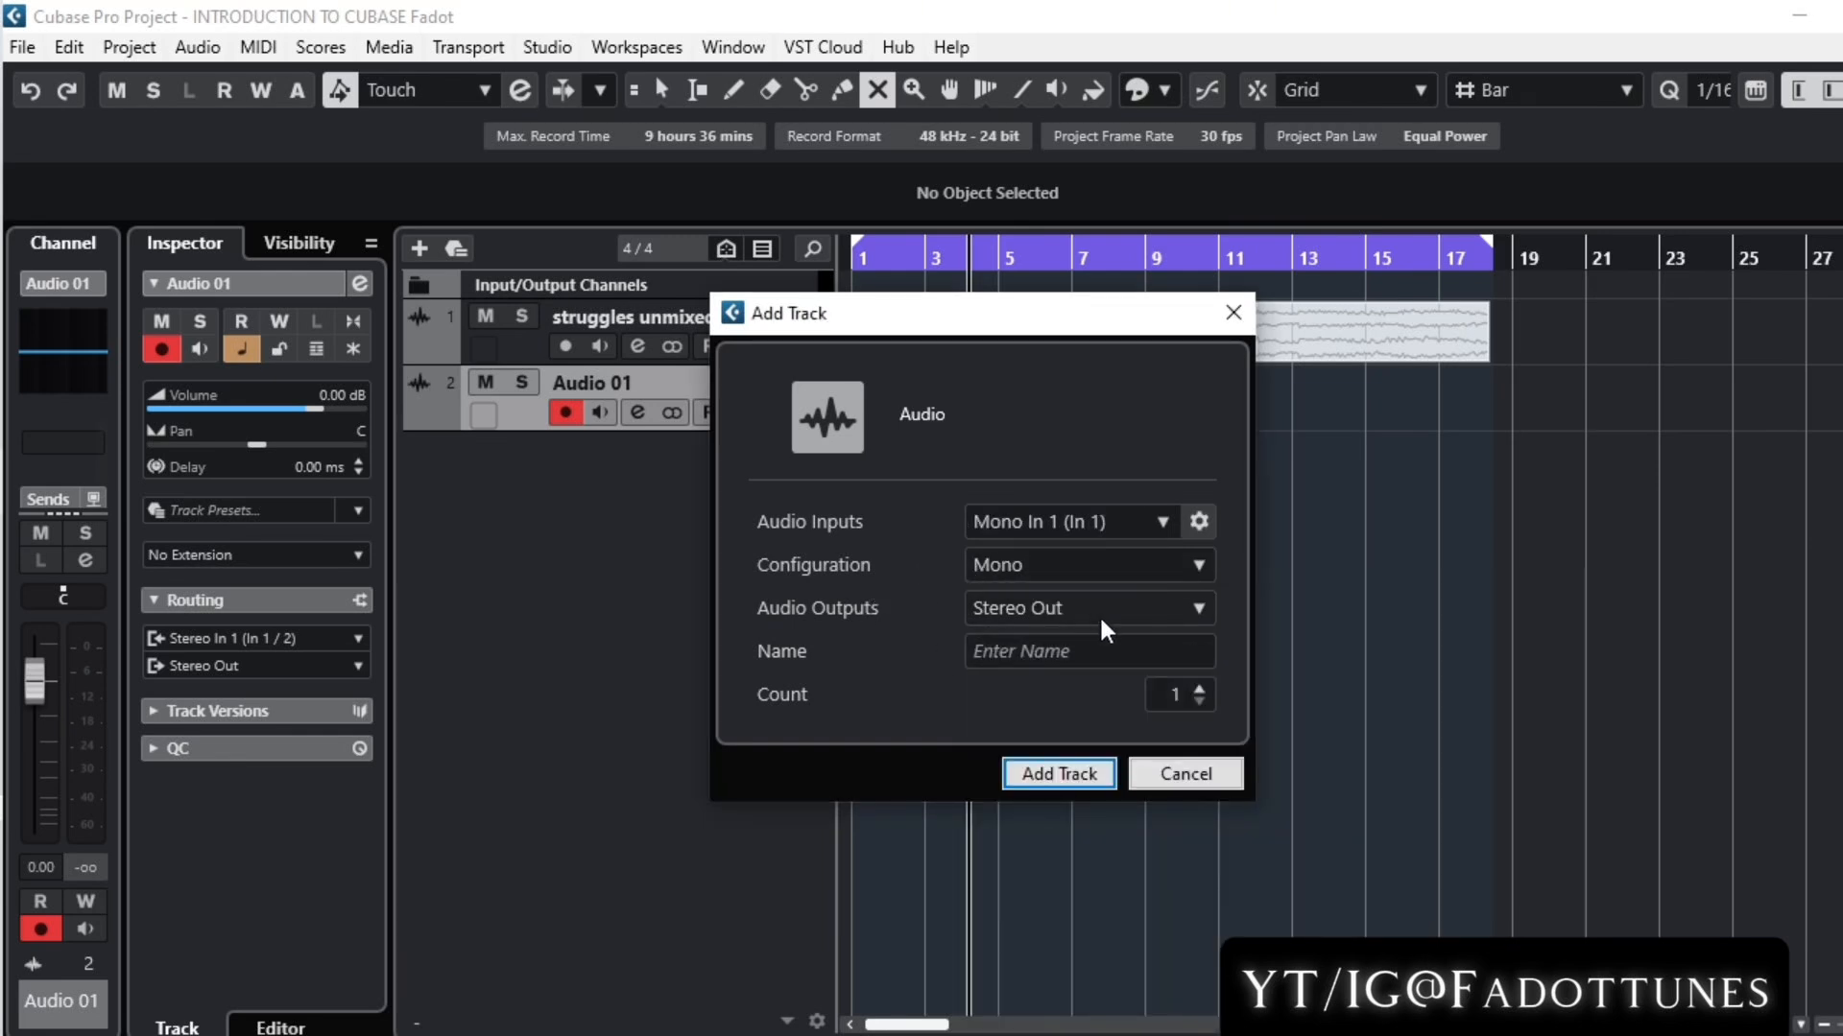
click(1056, 654)
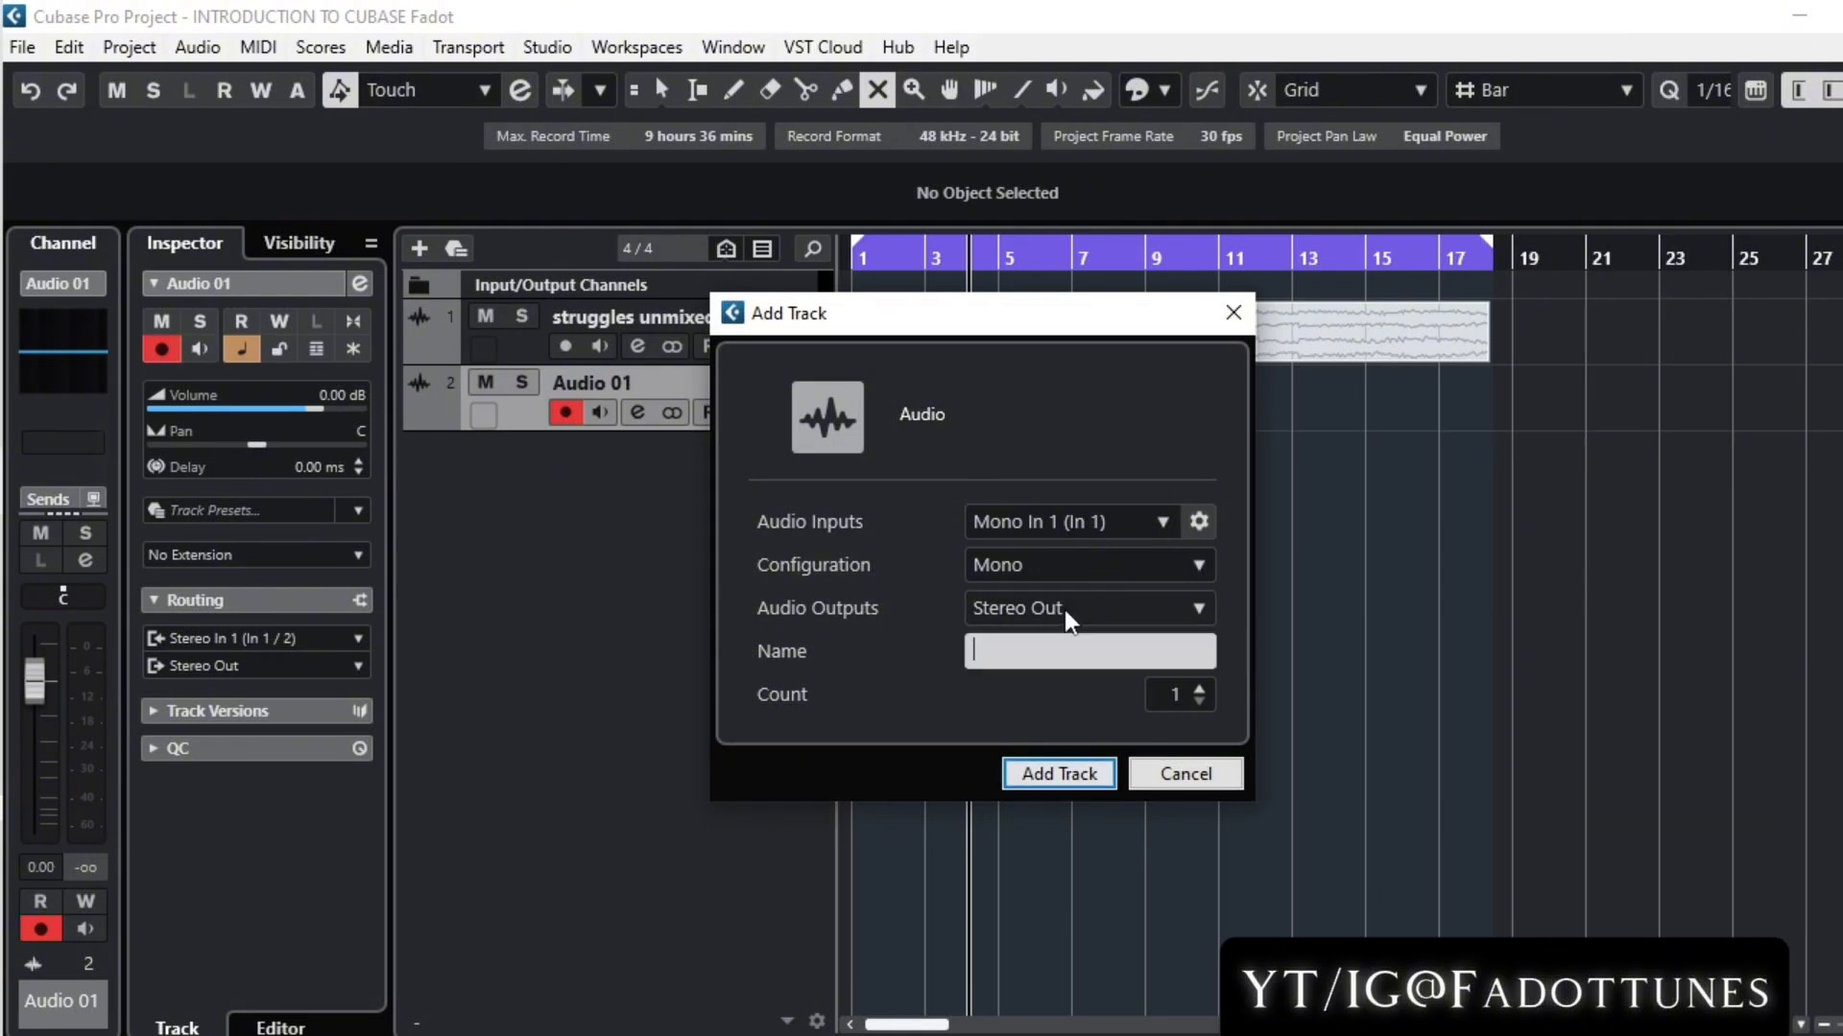
text(lead)
key(Return)
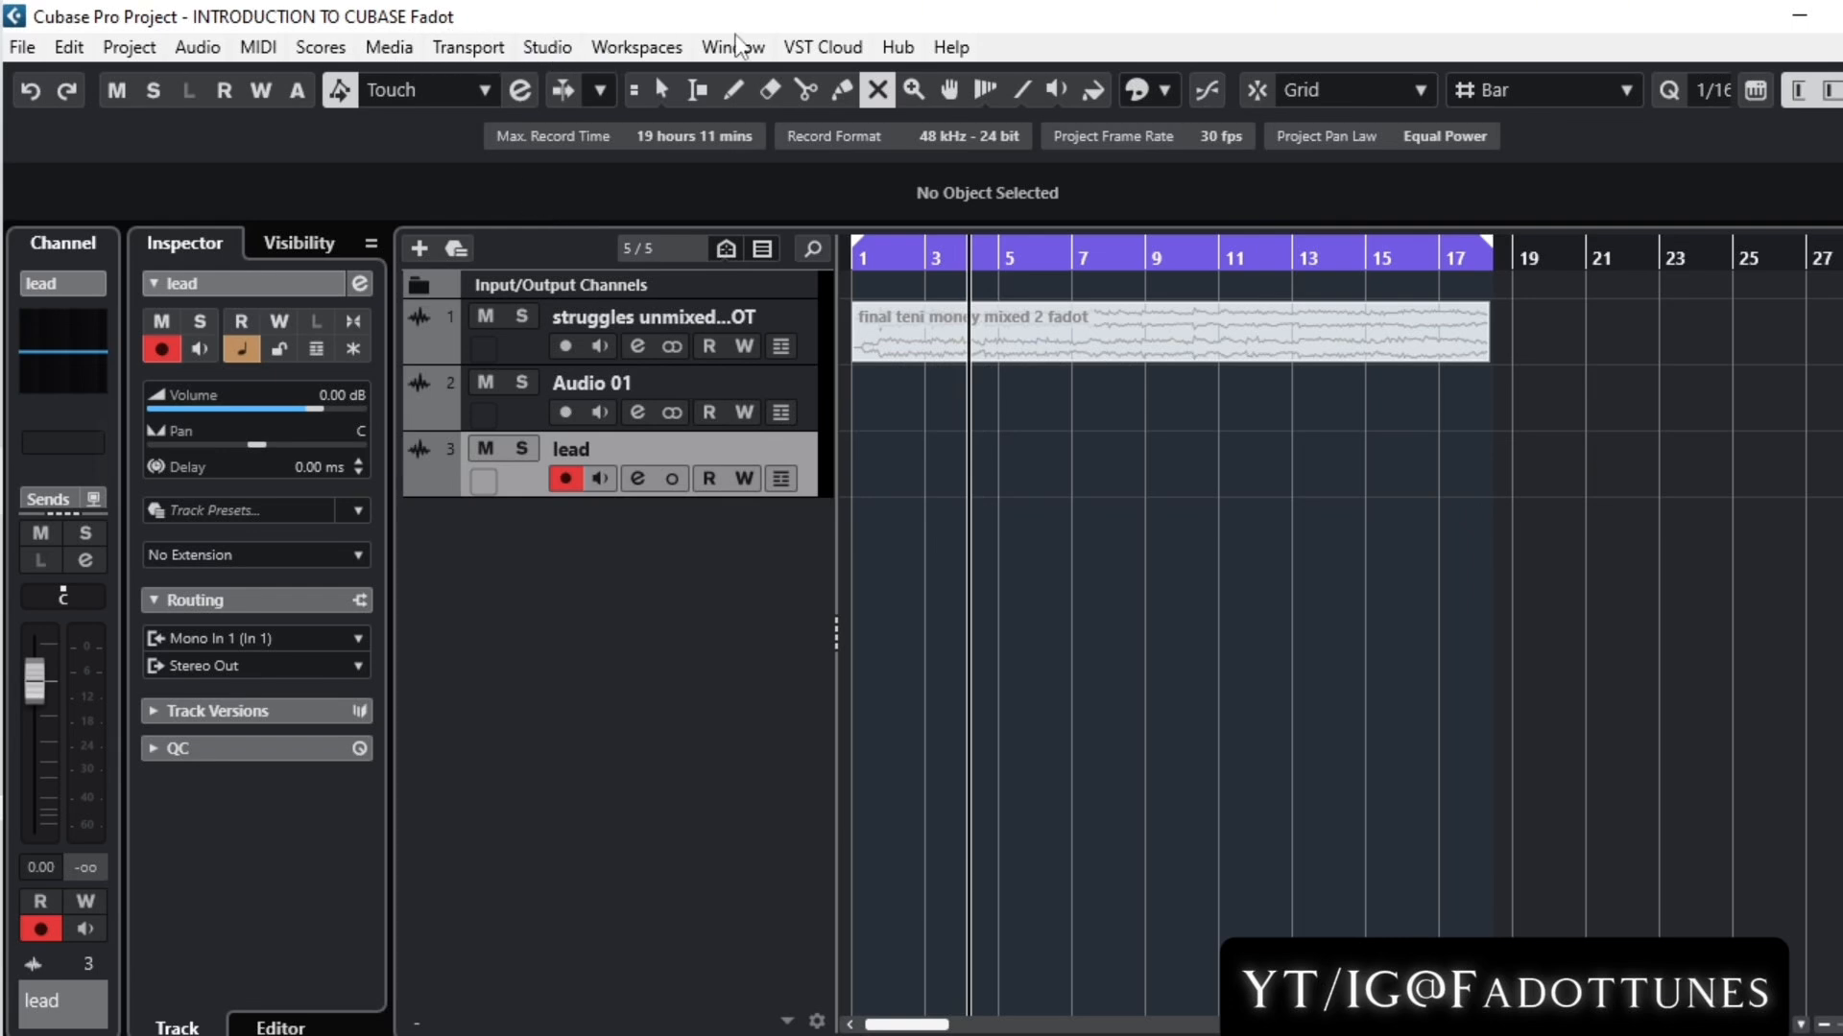
Review the available ASIO drivers in the Studio Setup's Audio System settings without changing the driver
click(557, 50)
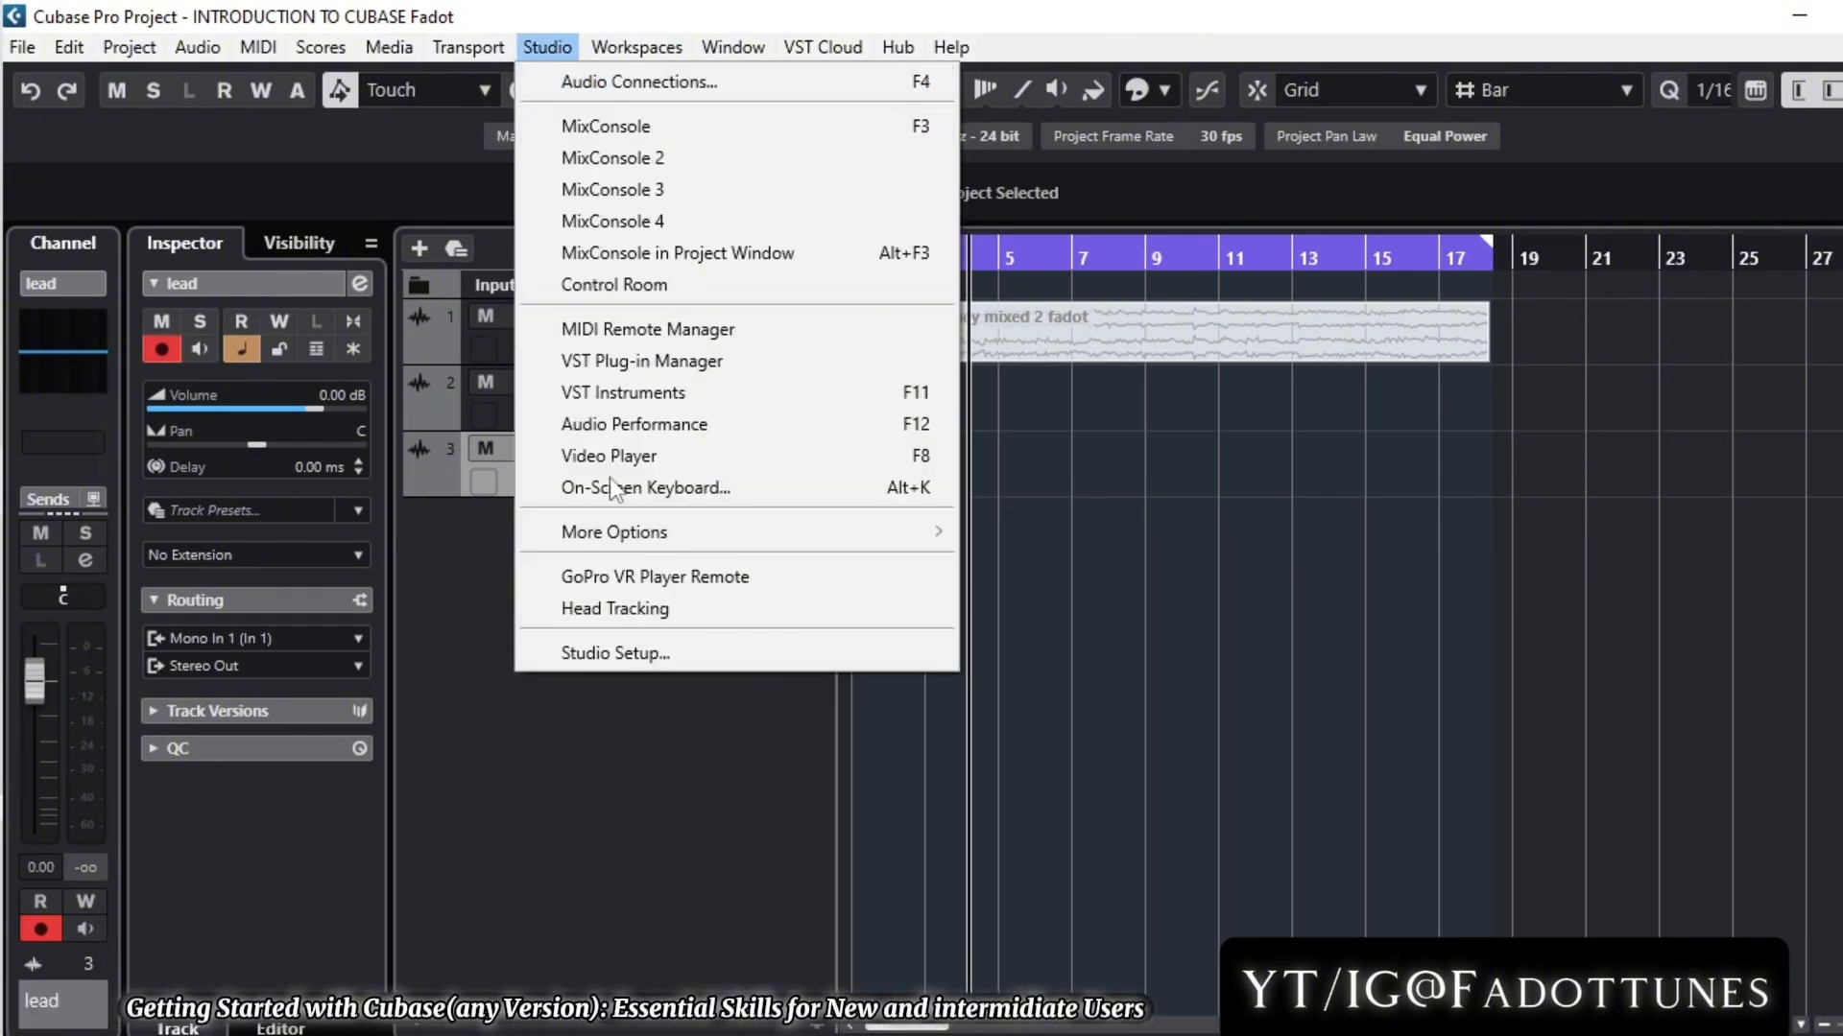
click(623, 654)
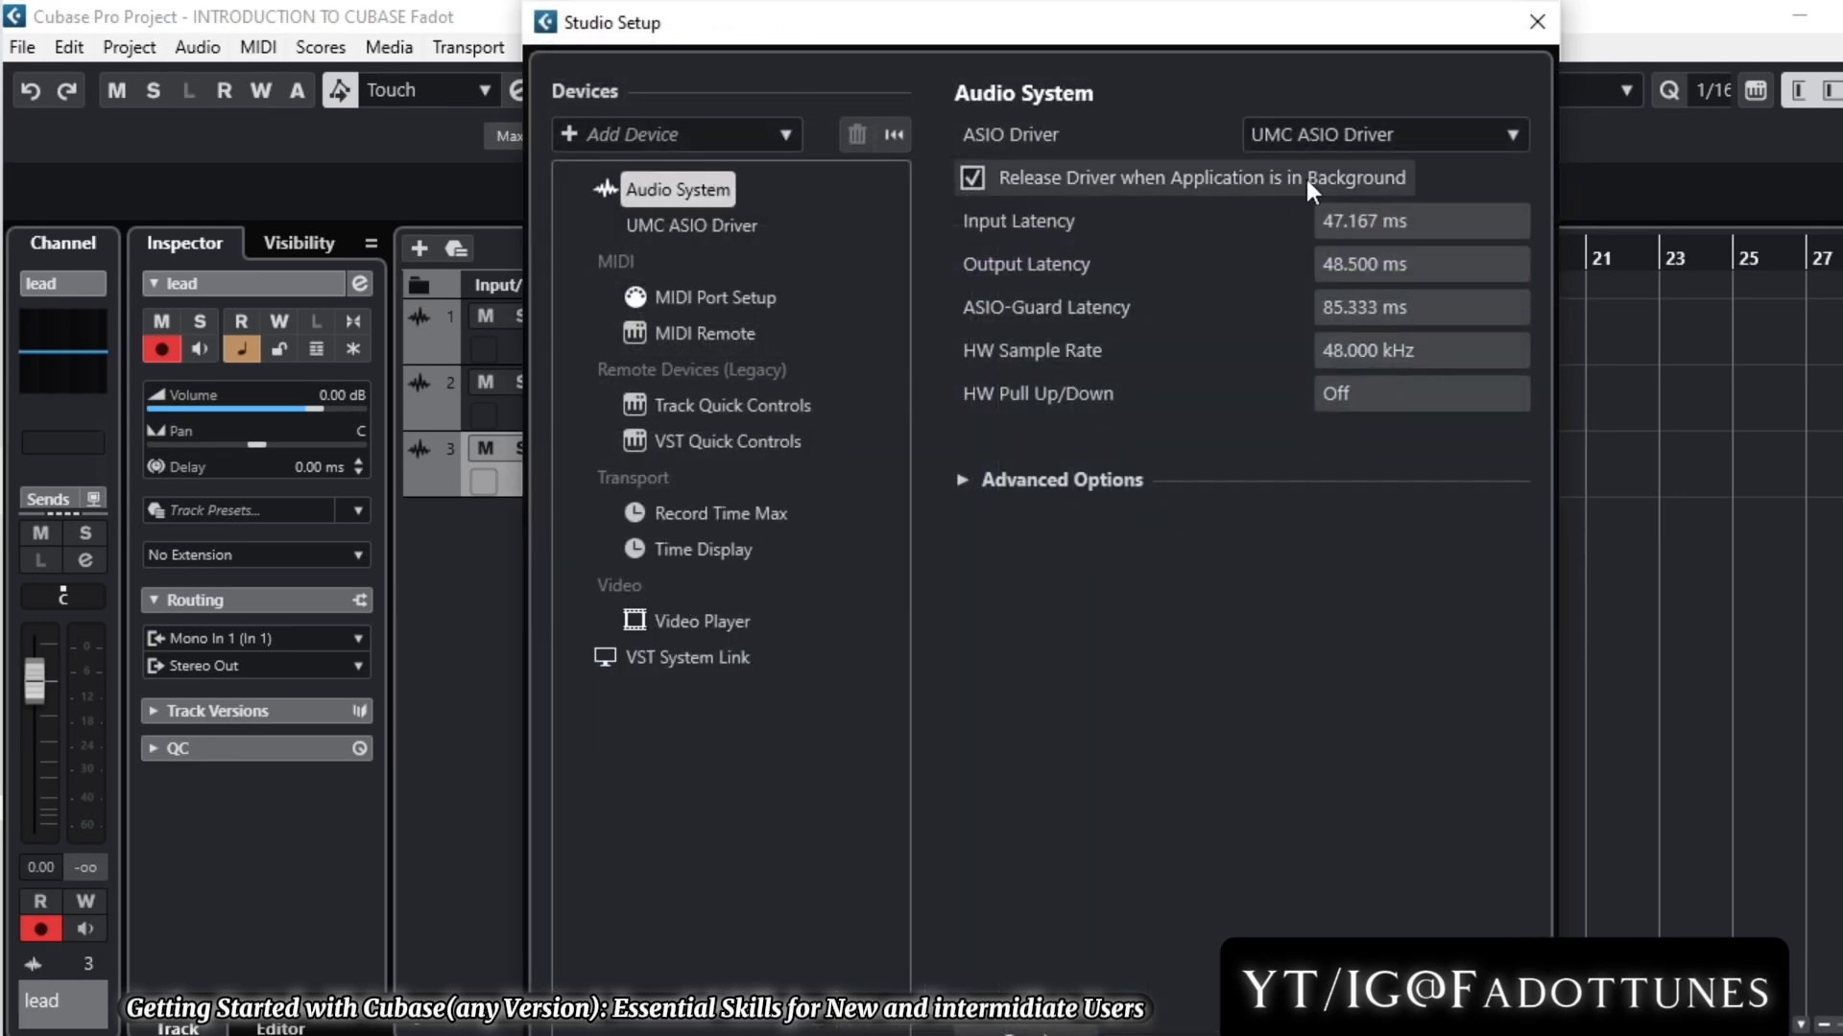
click(683, 211)
click(705, 194)
click(1555, 143)
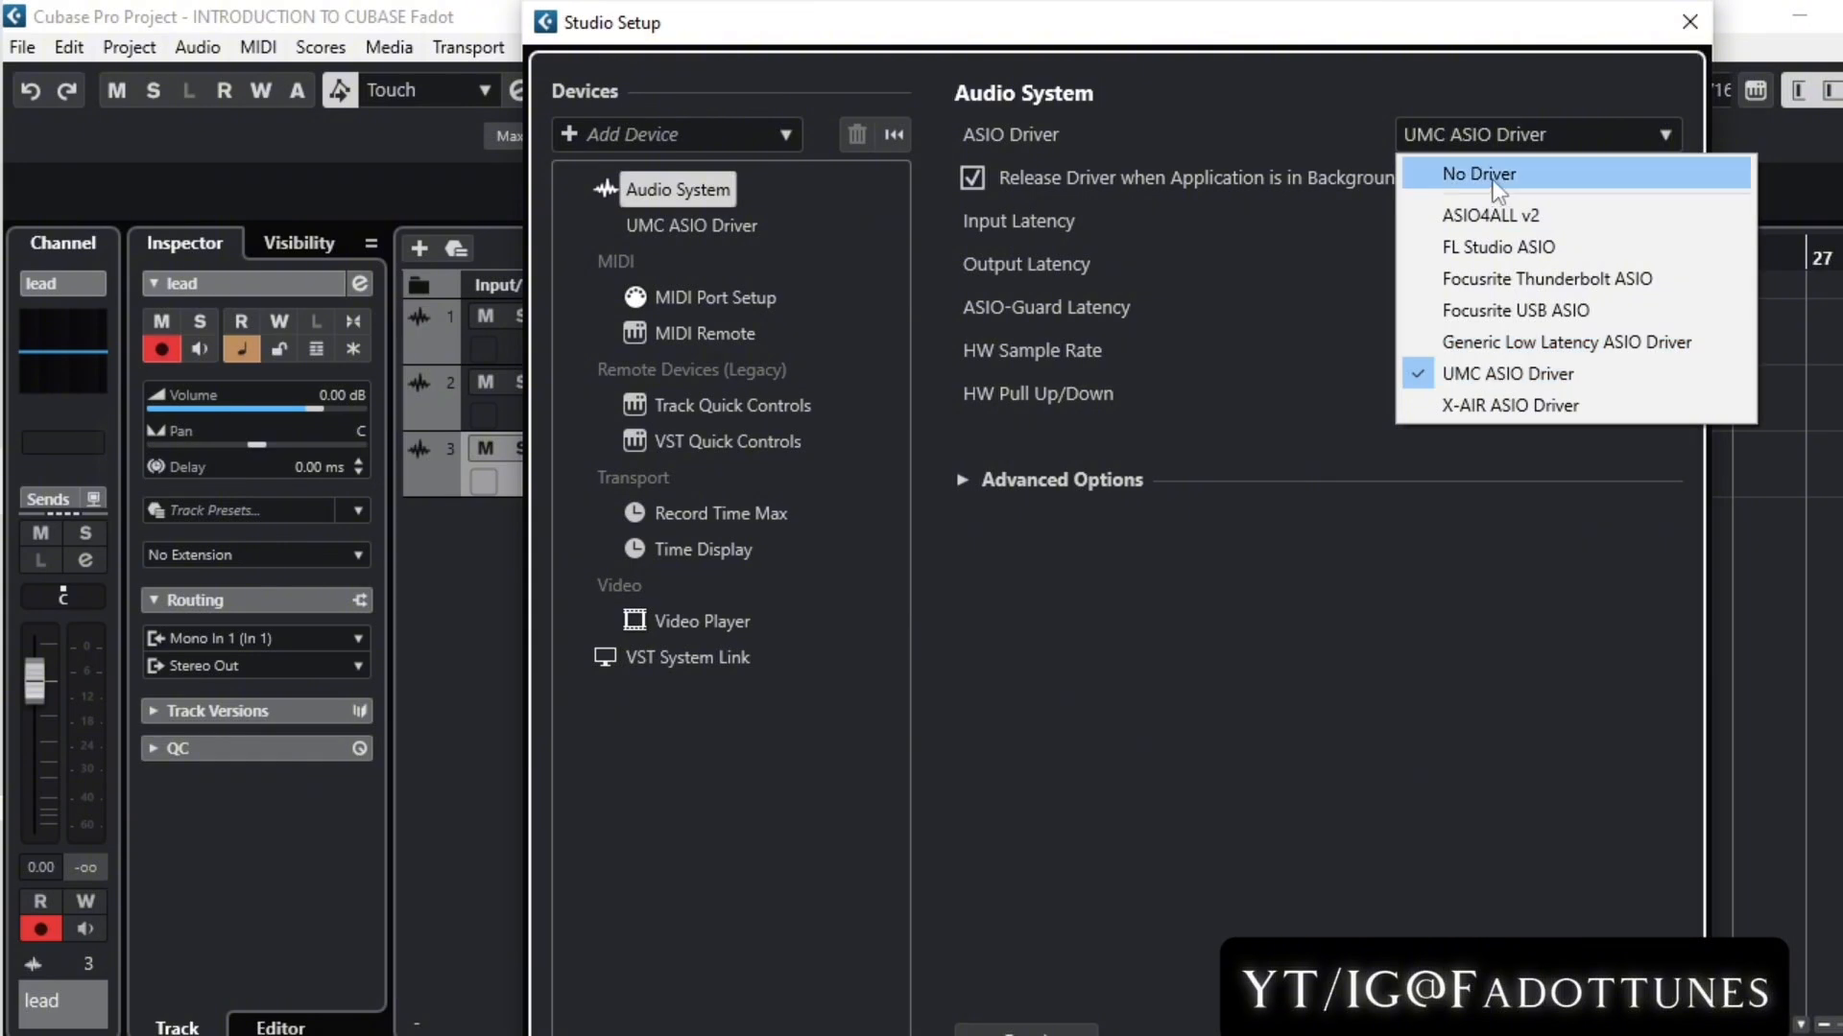
click(1017, 561)
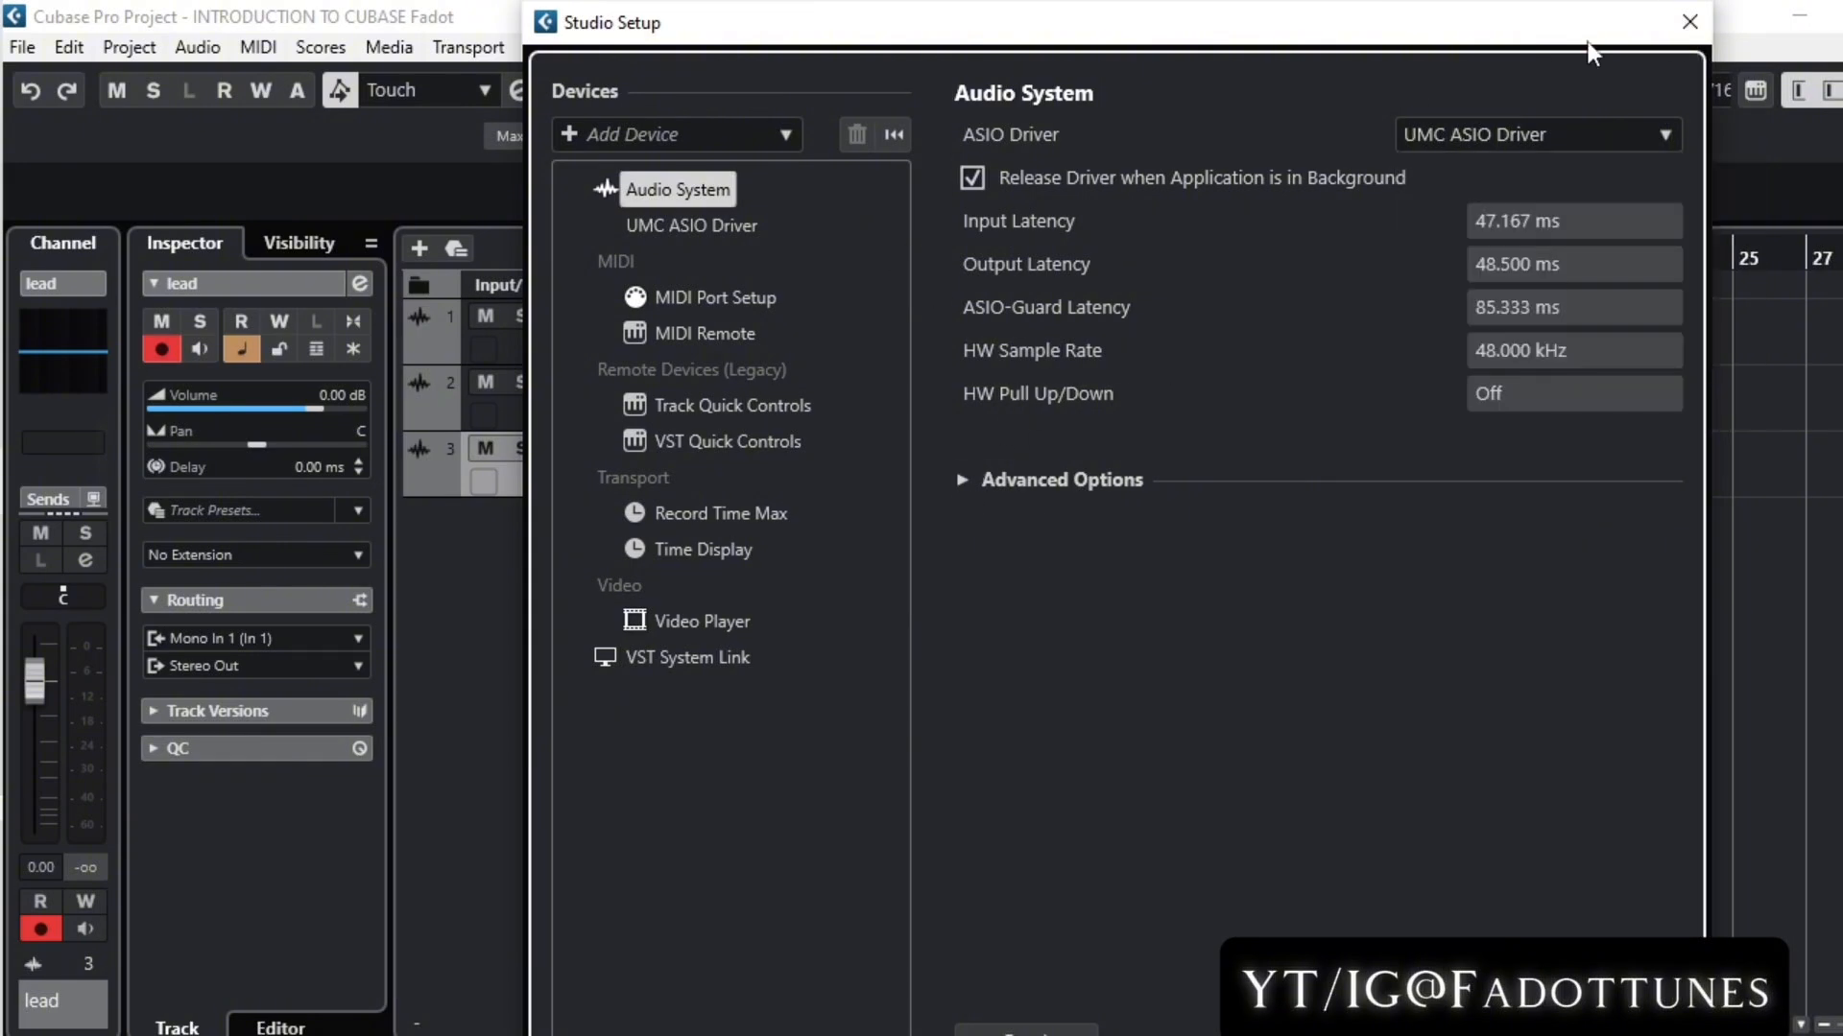
click(1689, 21)
Add a mono input bus in Audio Connections
click(543, 47)
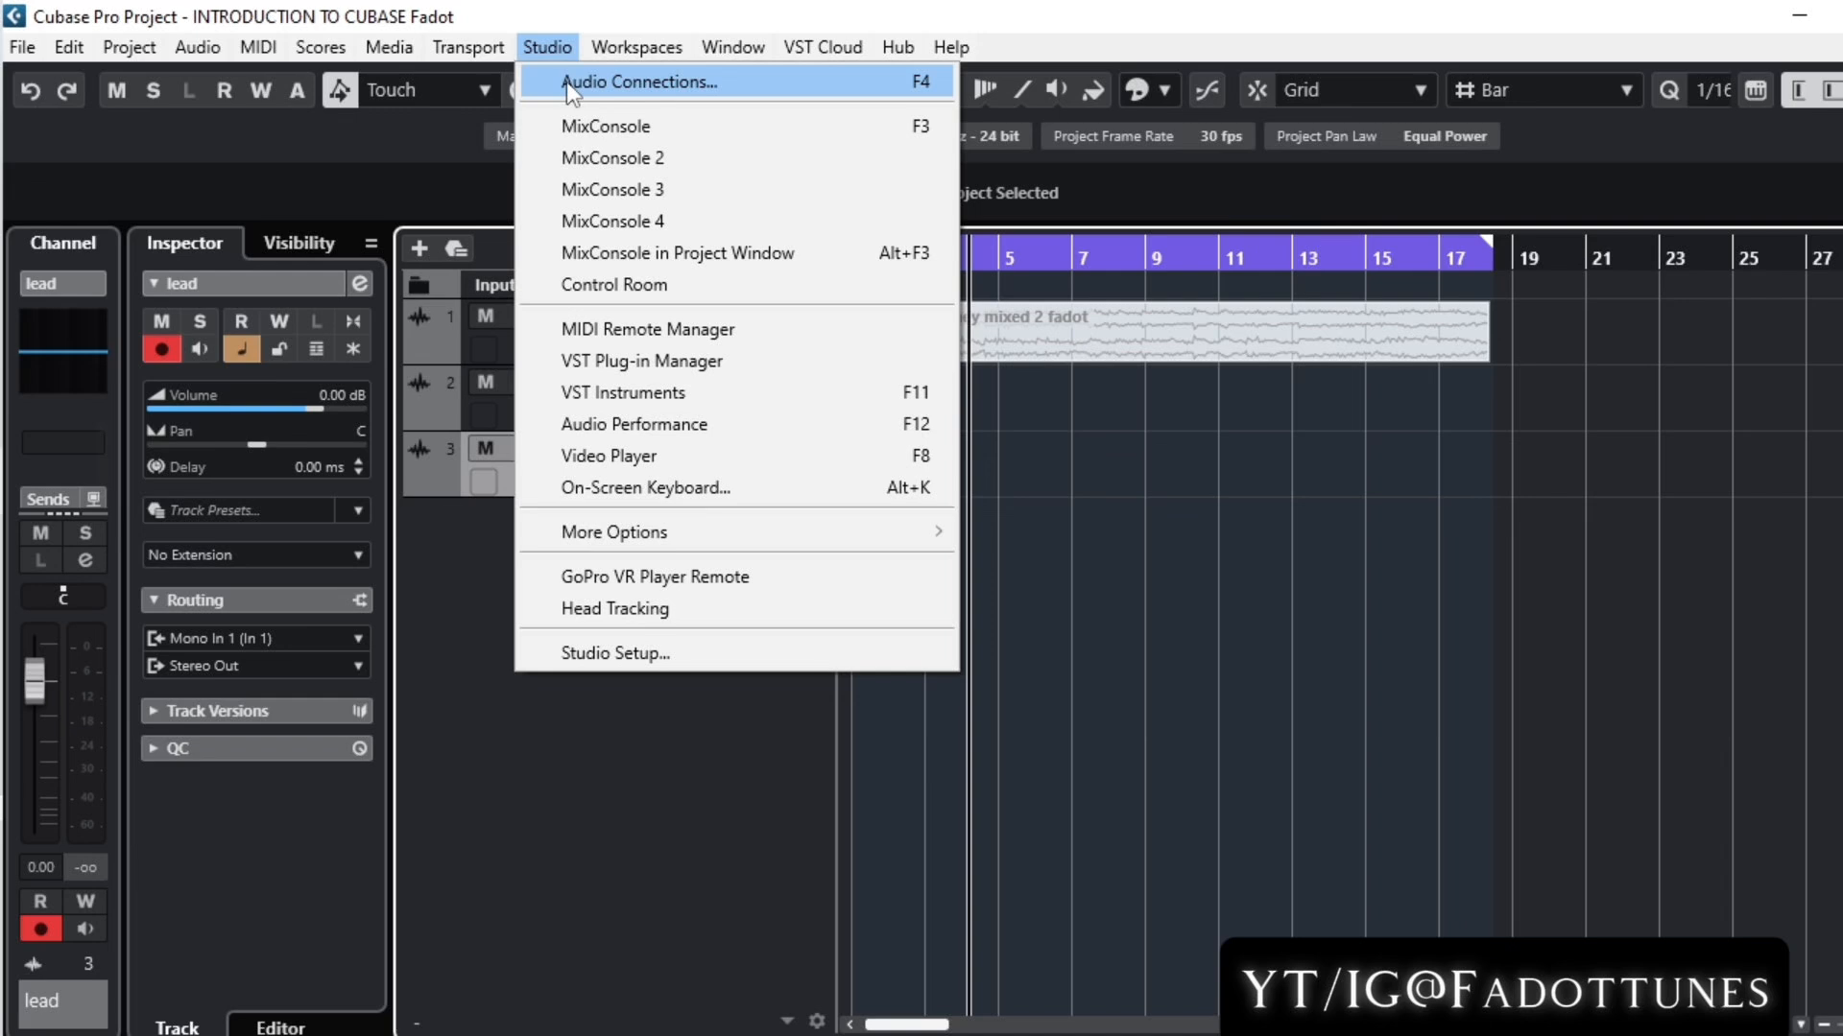
click(566, 82)
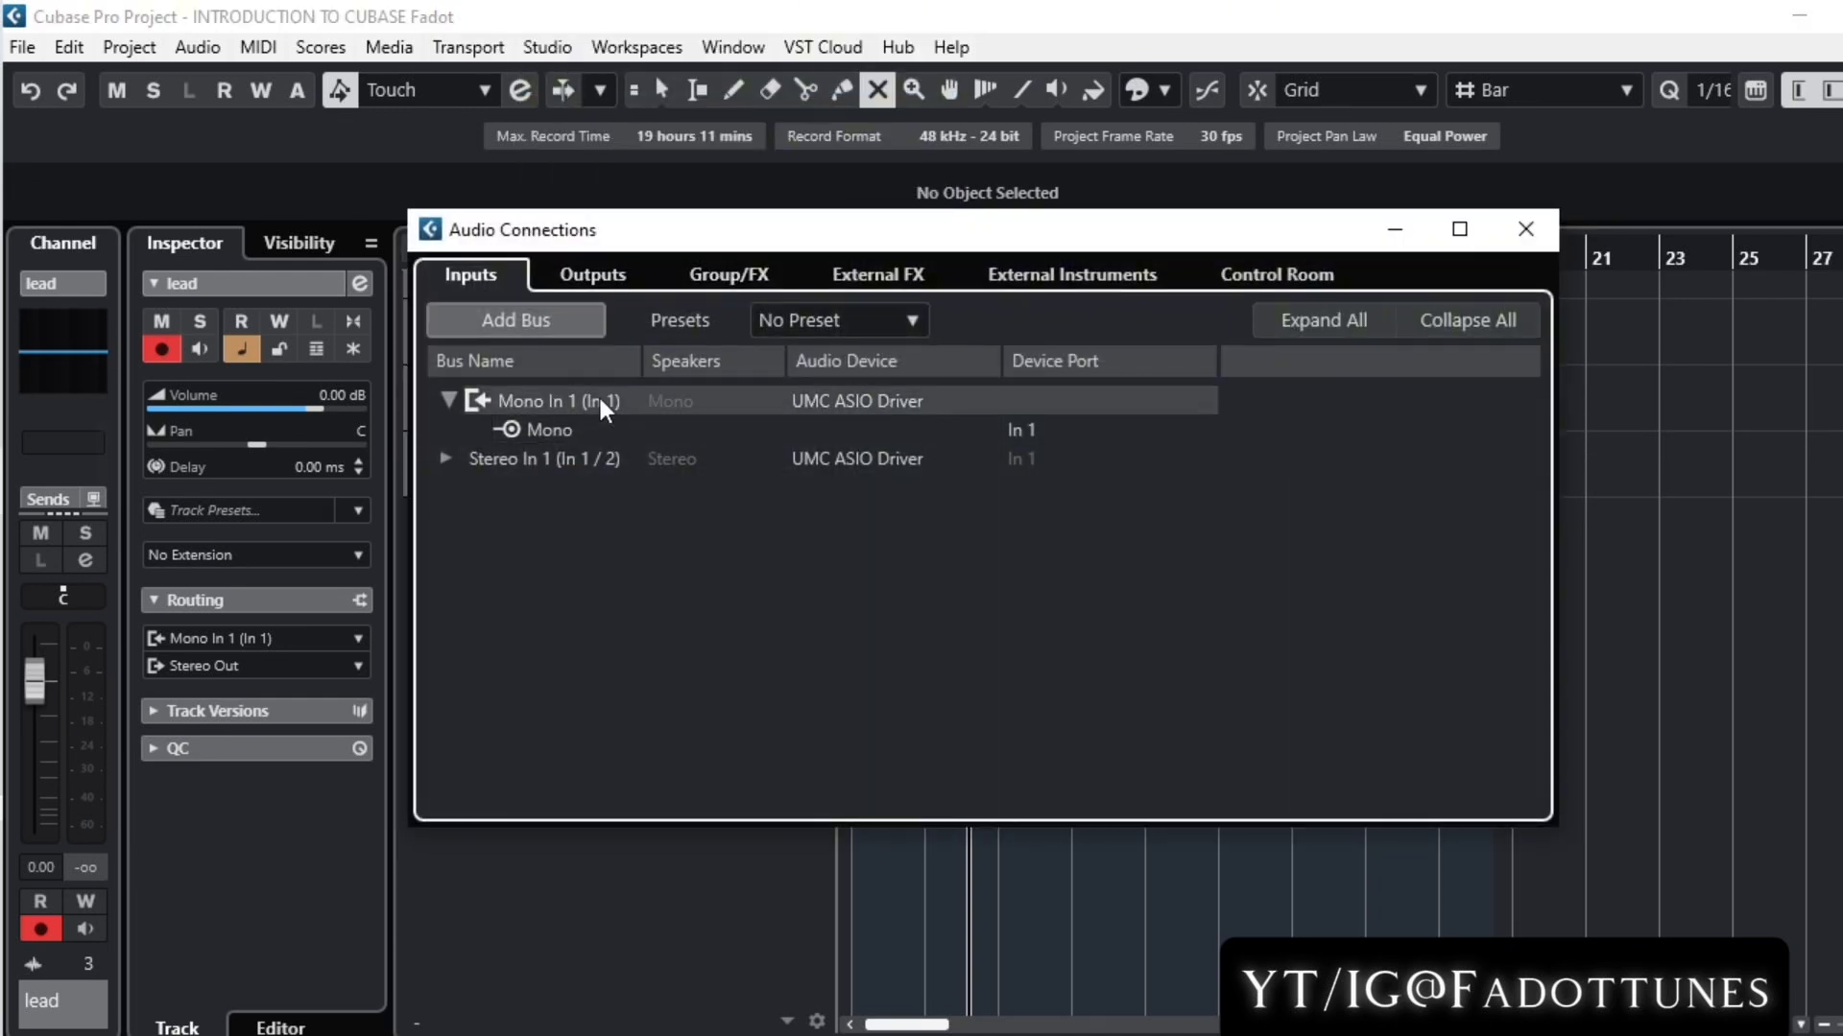
click(600, 276)
click(476, 271)
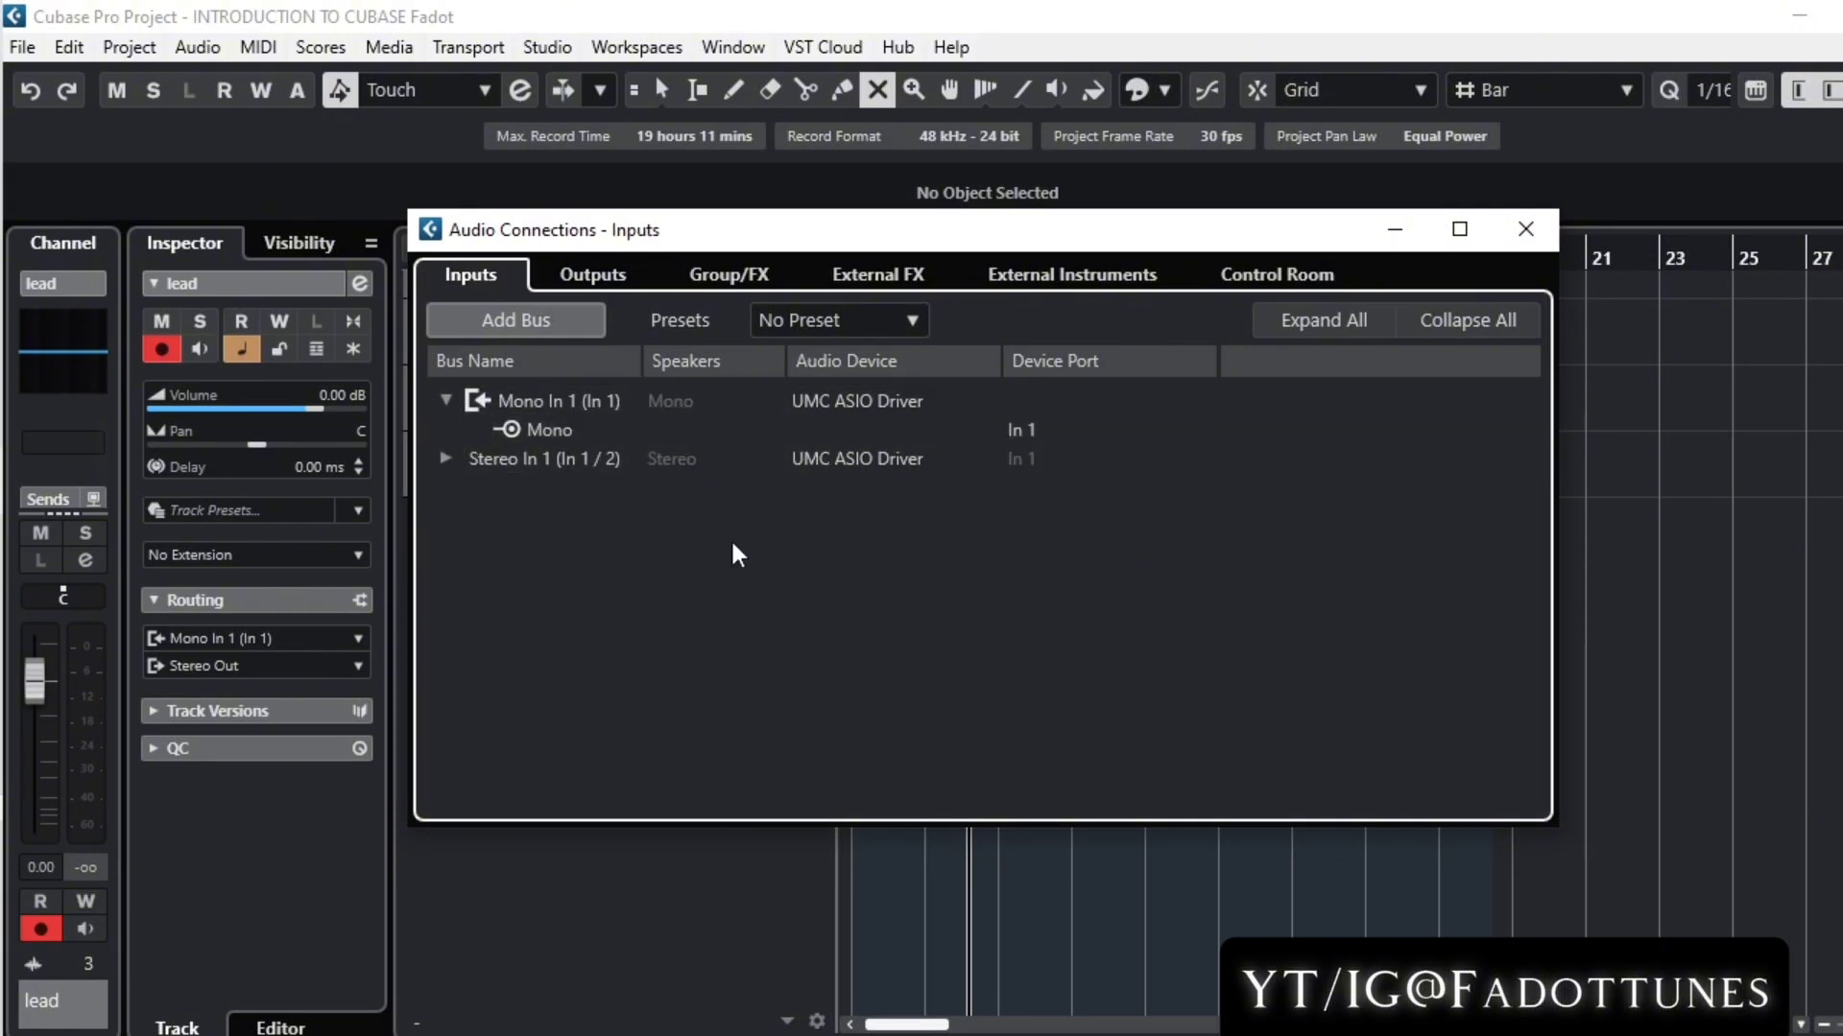
right_click(552, 540)
mouse_move(599, 591)
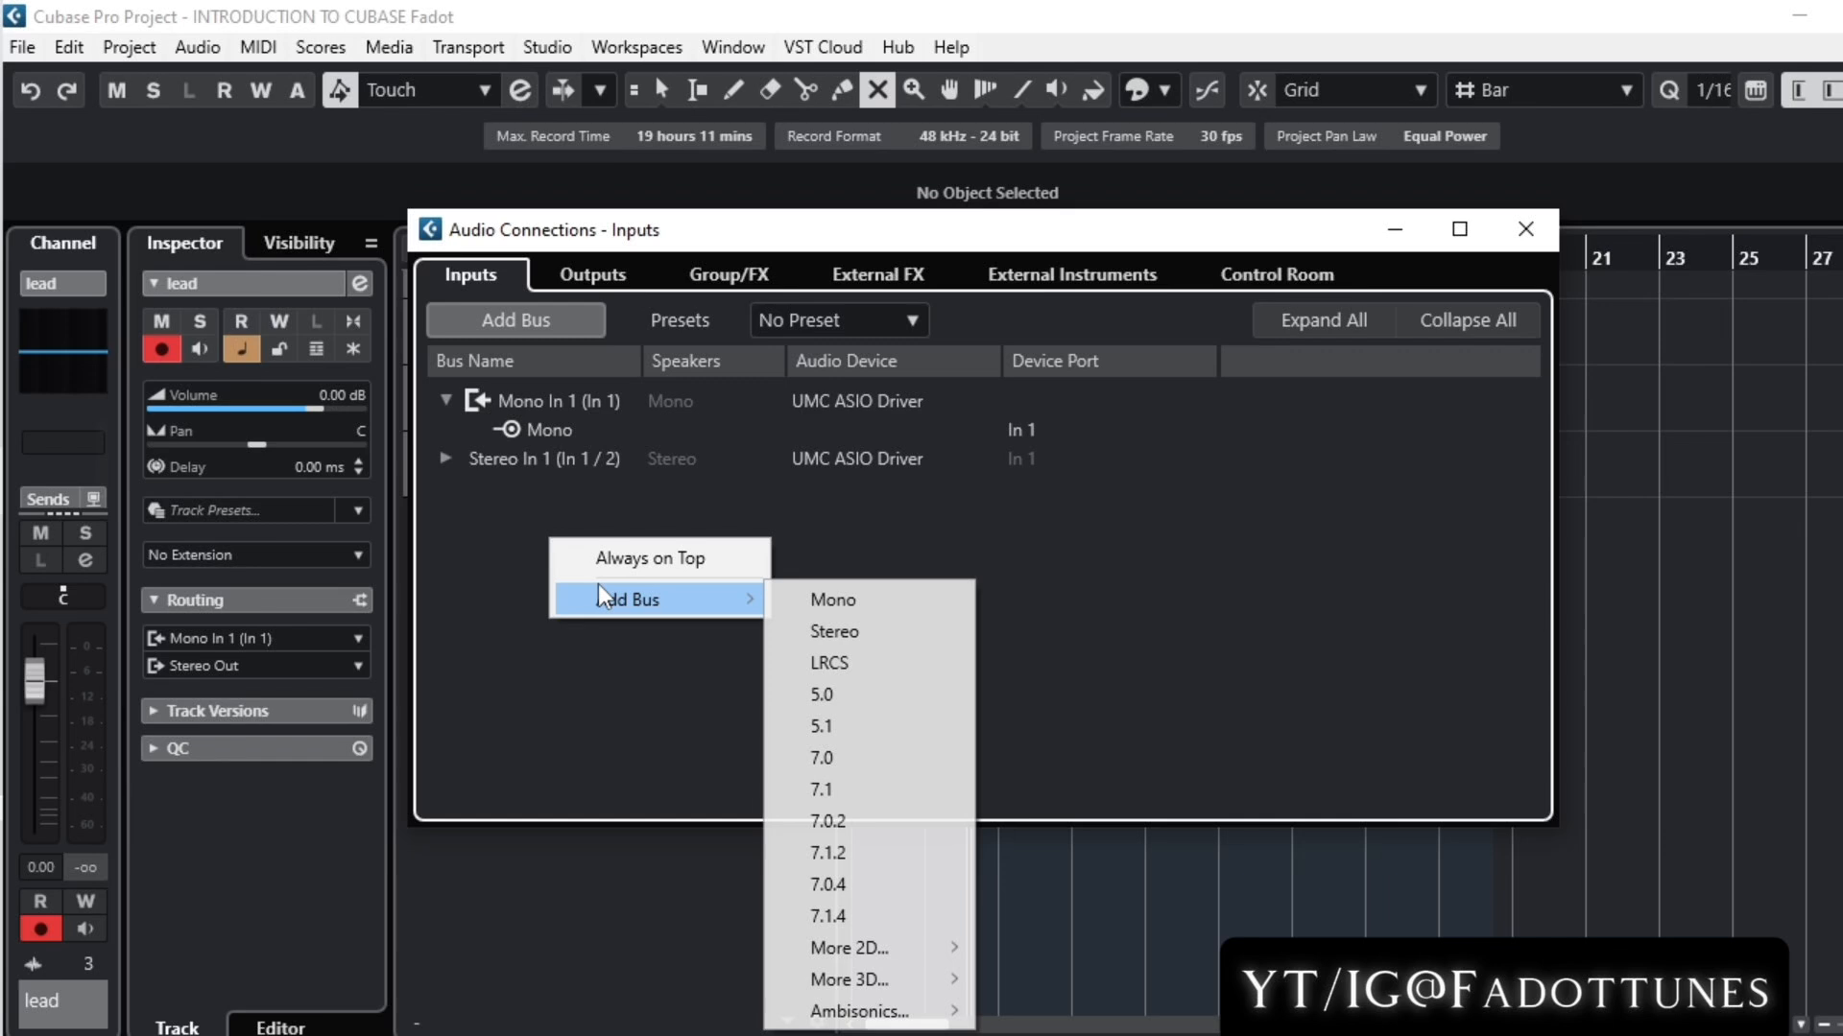
click(850, 595)
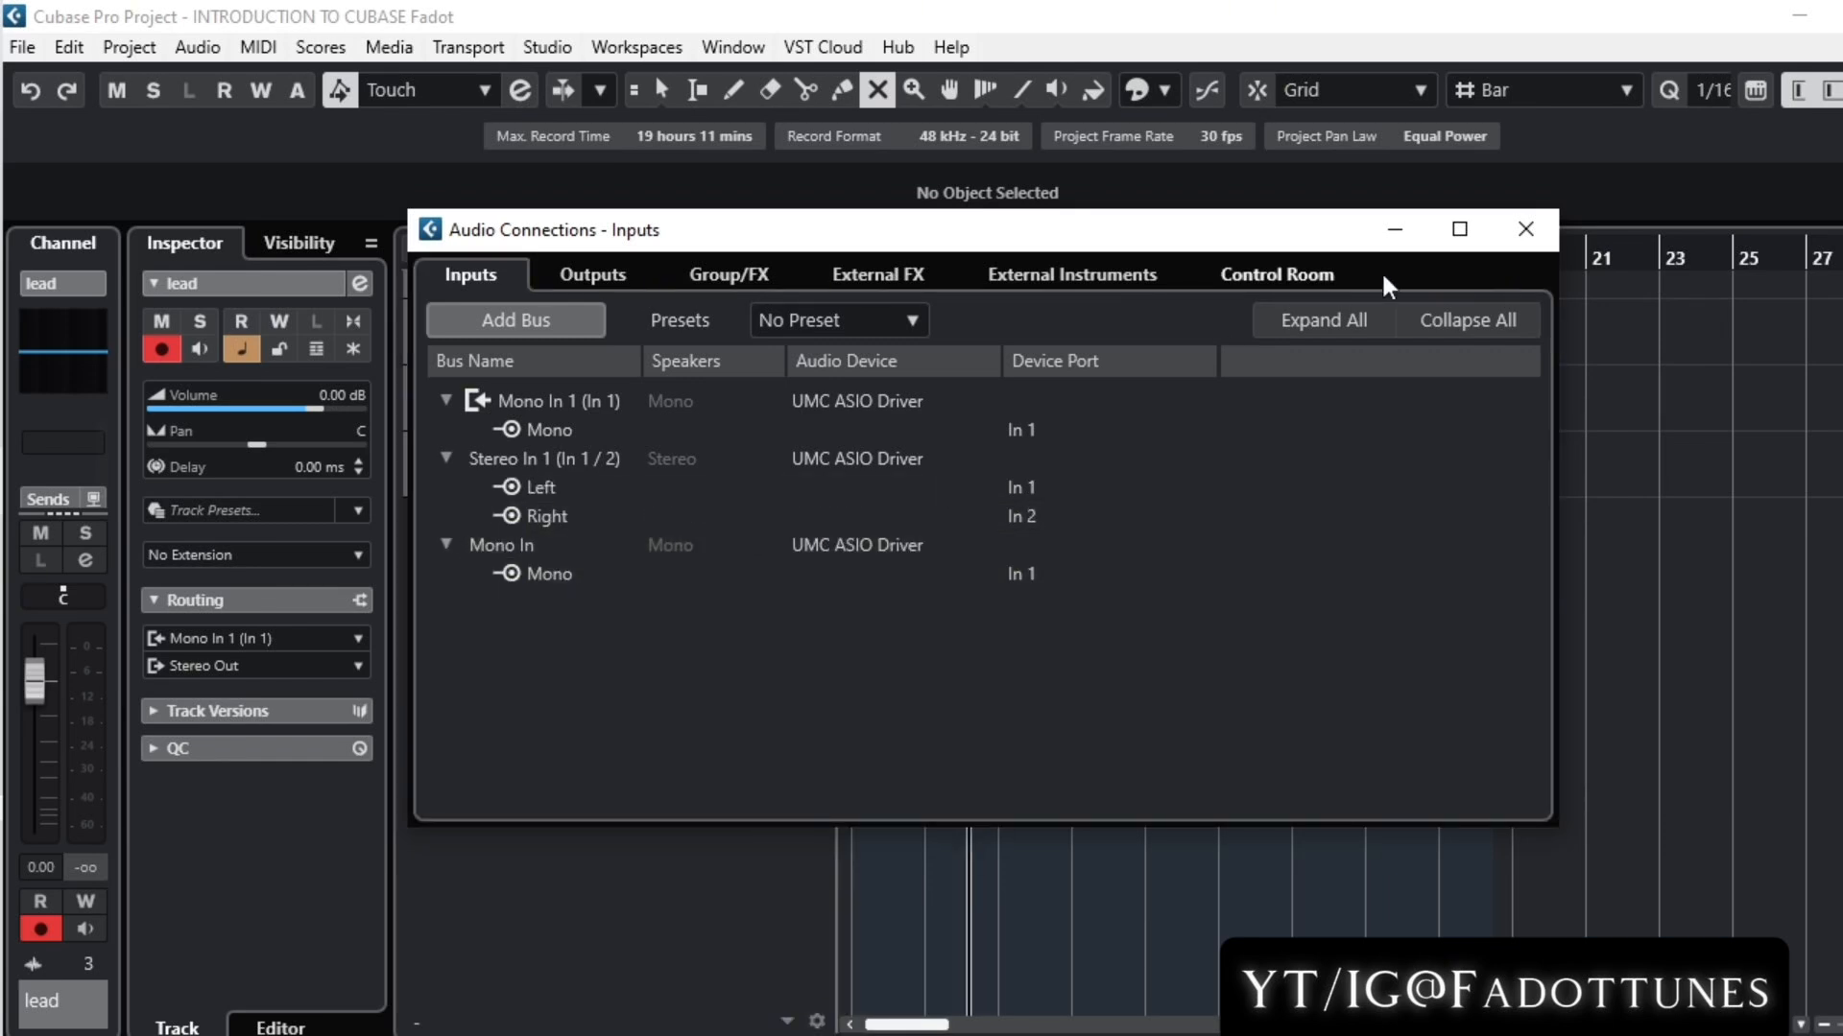
Remove the extra "Mono In" input bus and put the Audio Connections window away
right_click(587, 549)
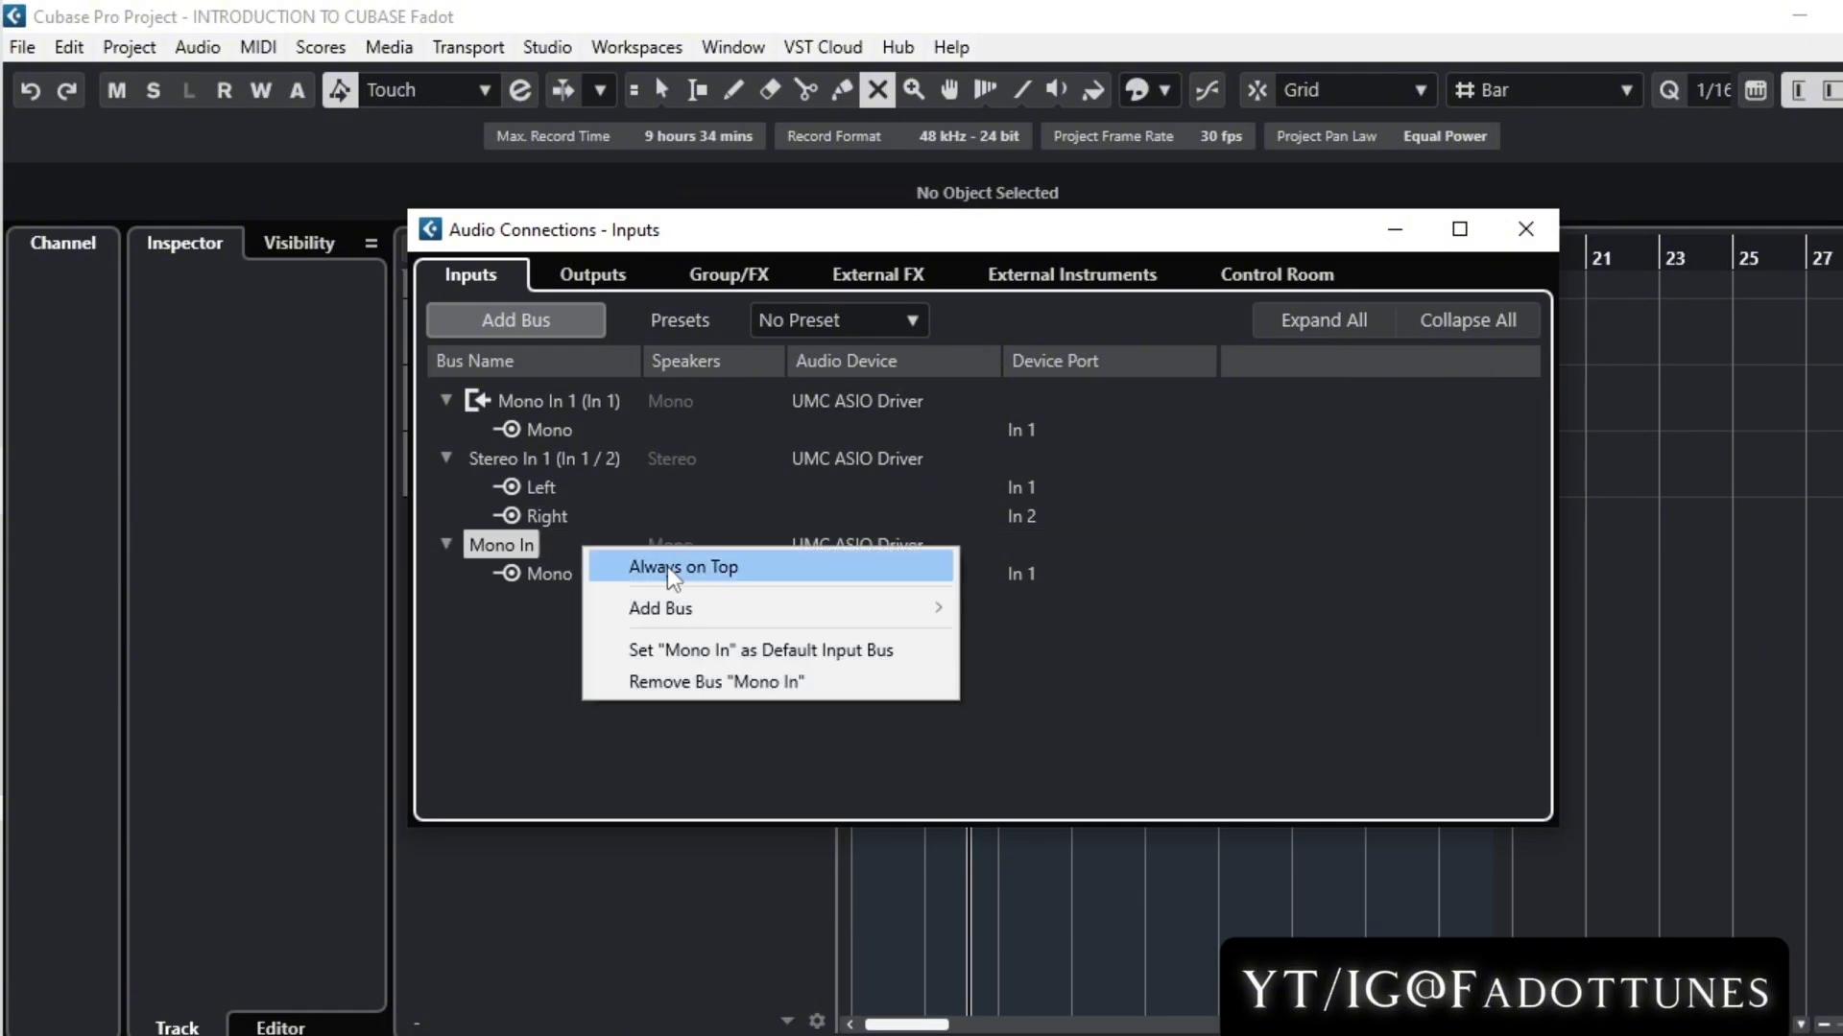
click(703, 682)
click(1397, 234)
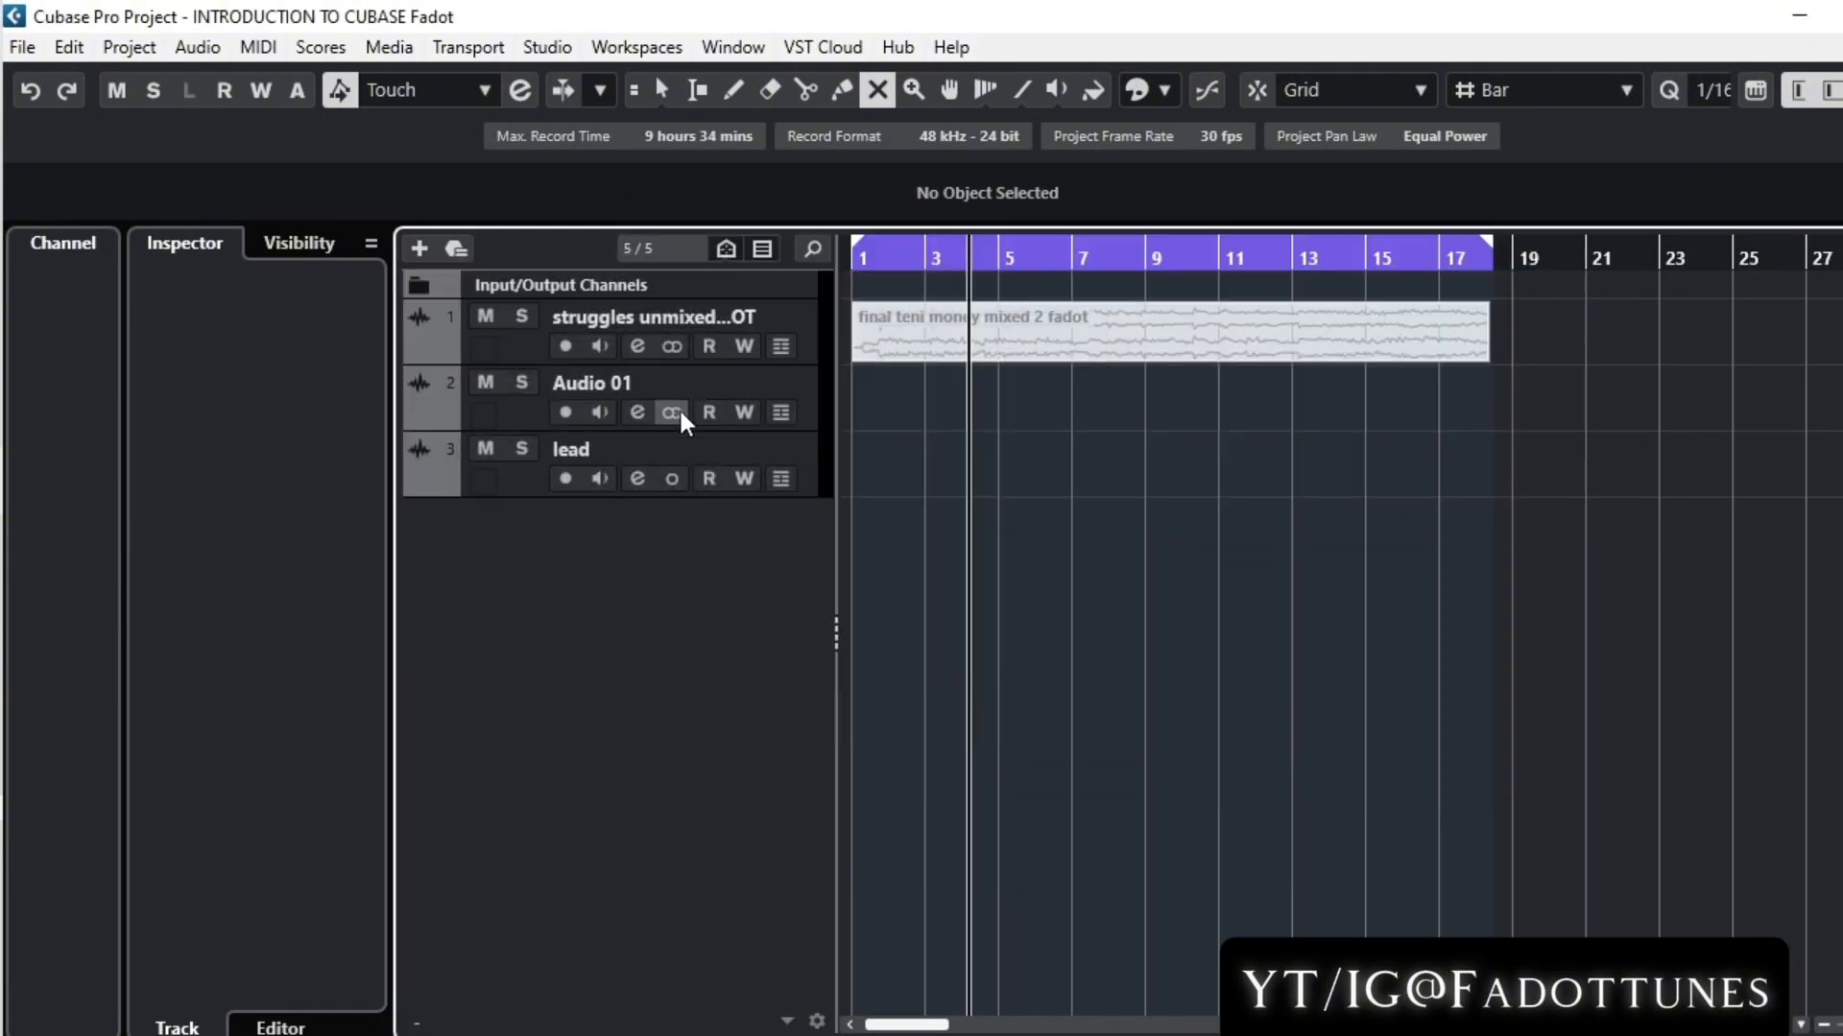
Check the input routing choices of the lead track without changing its input
click(667, 384)
click(574, 465)
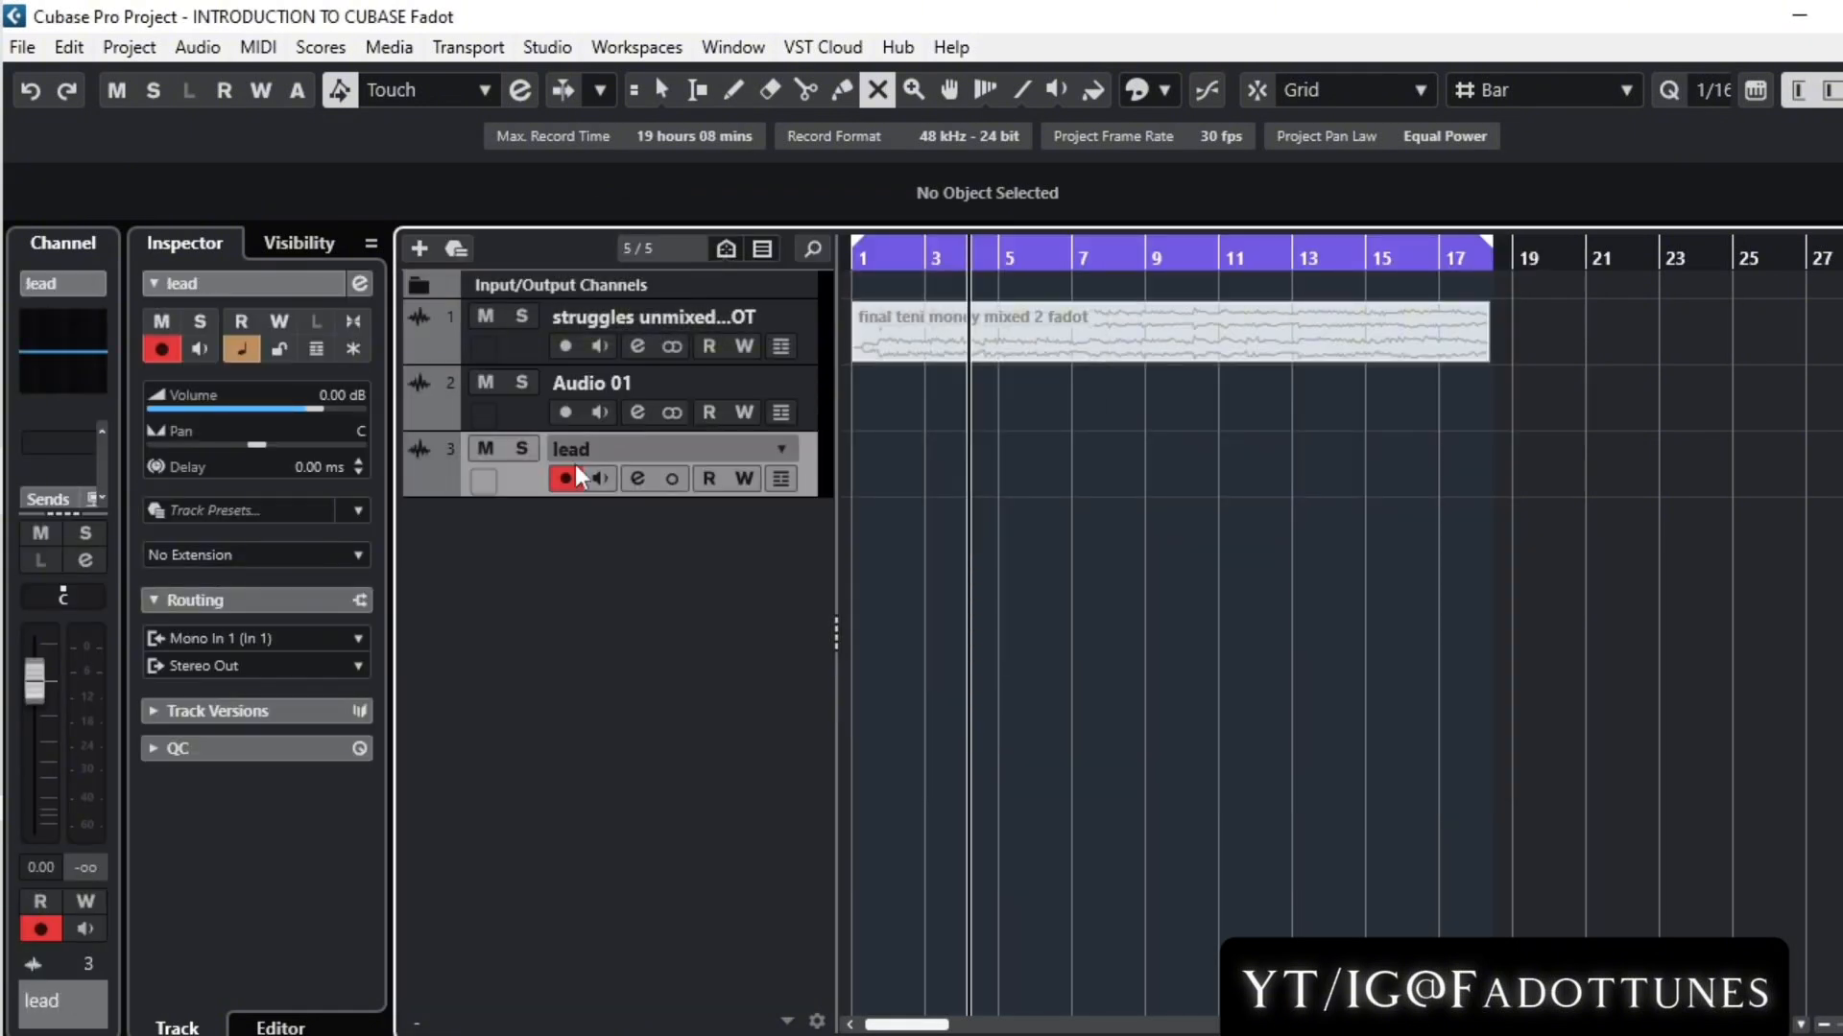
click(247, 641)
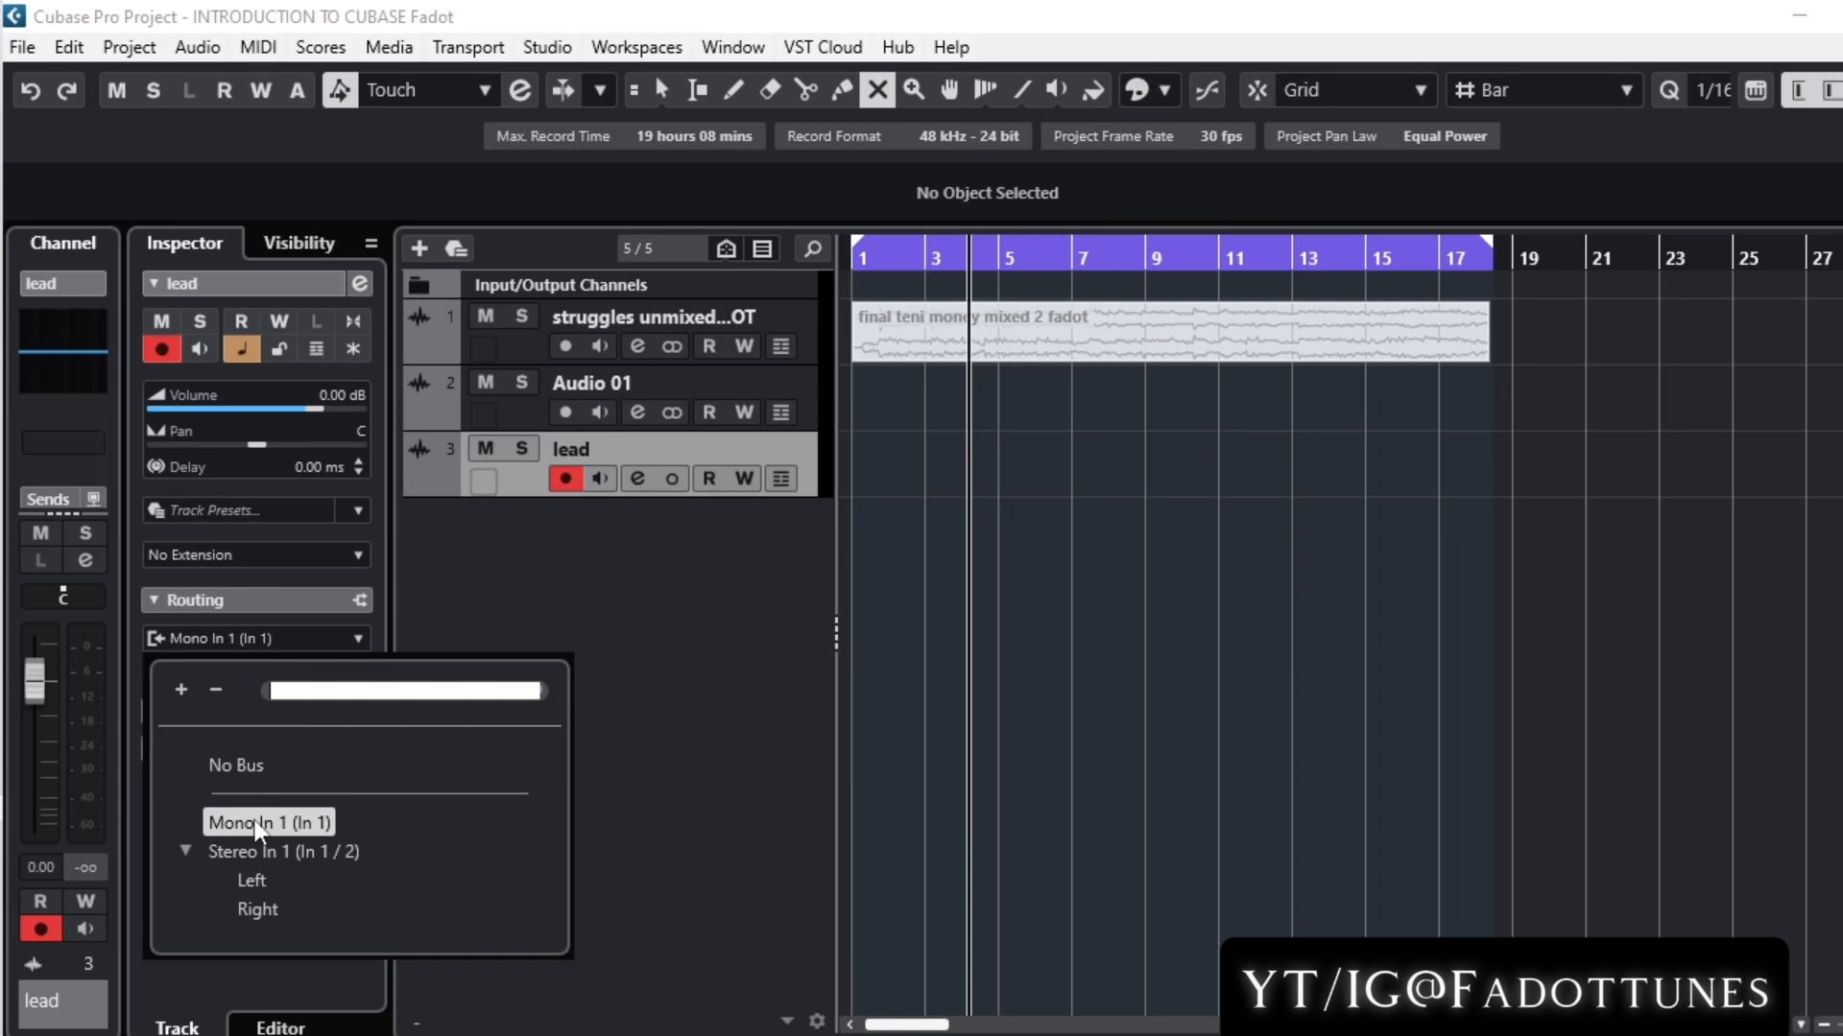
click(394, 644)
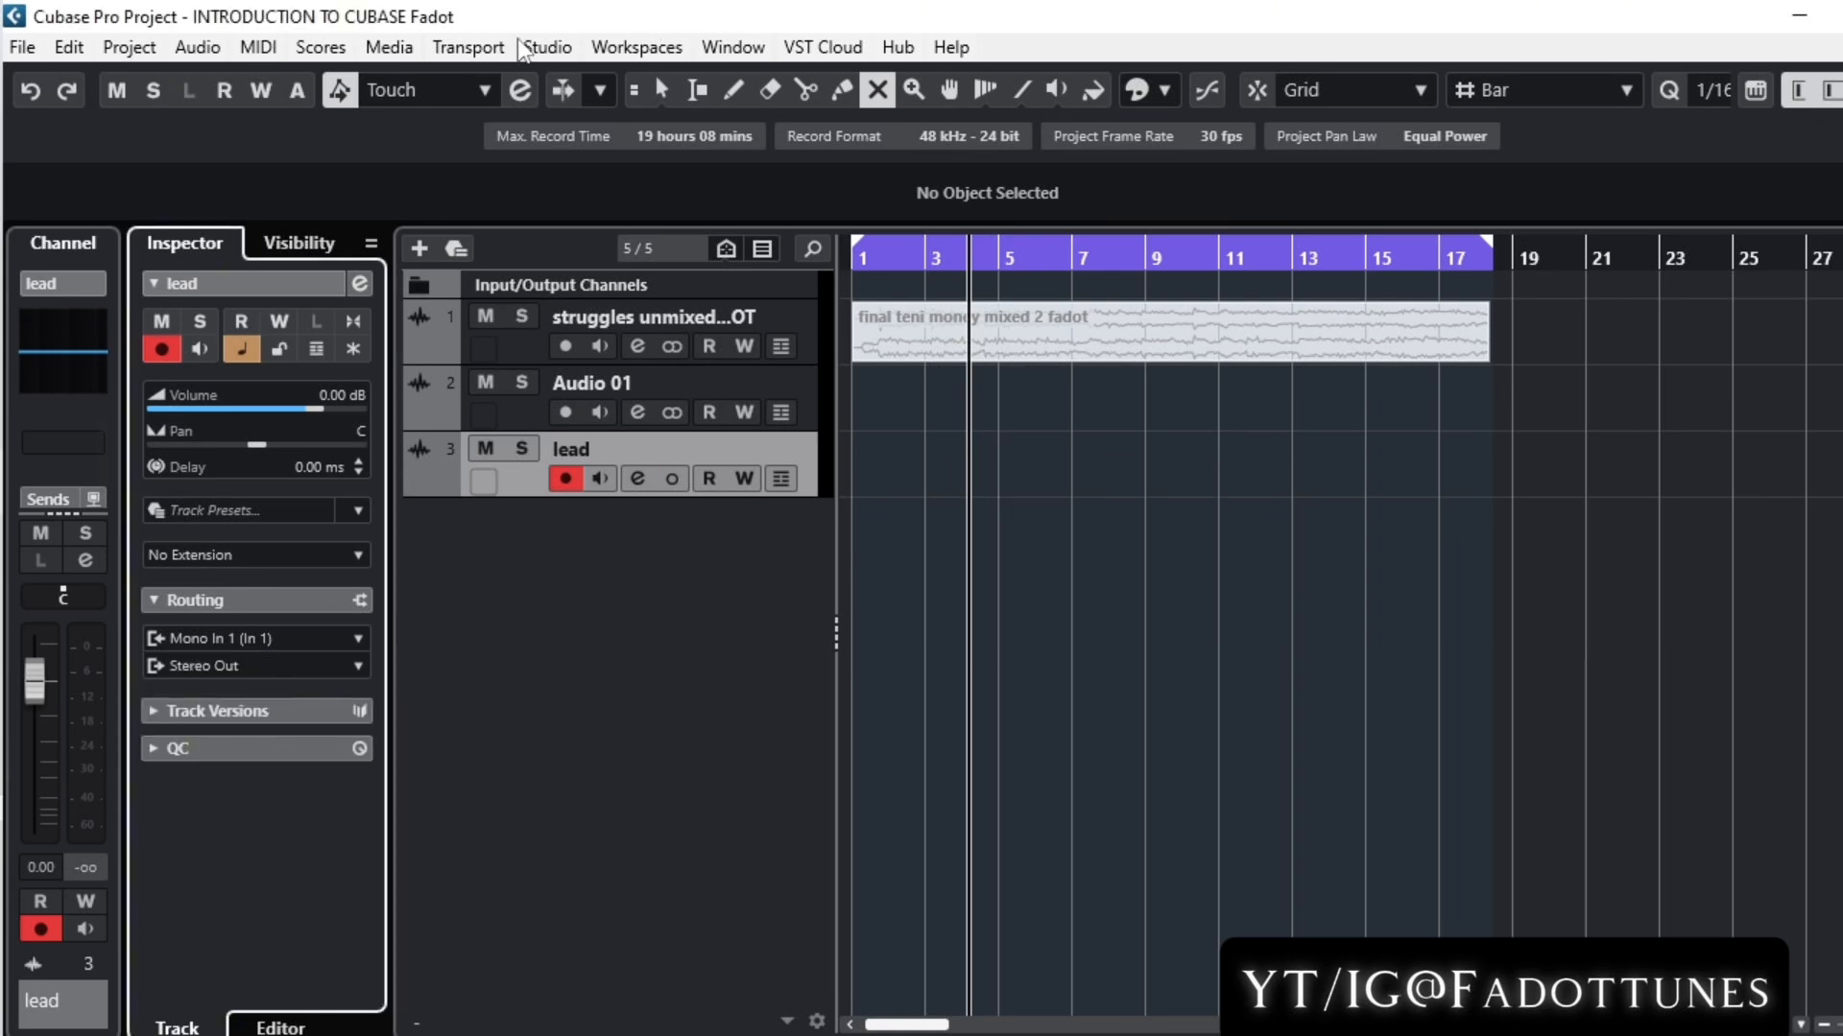
Add a second stereo output bus in Audio Connections and move the window lower to uncover the track list
click(548, 47)
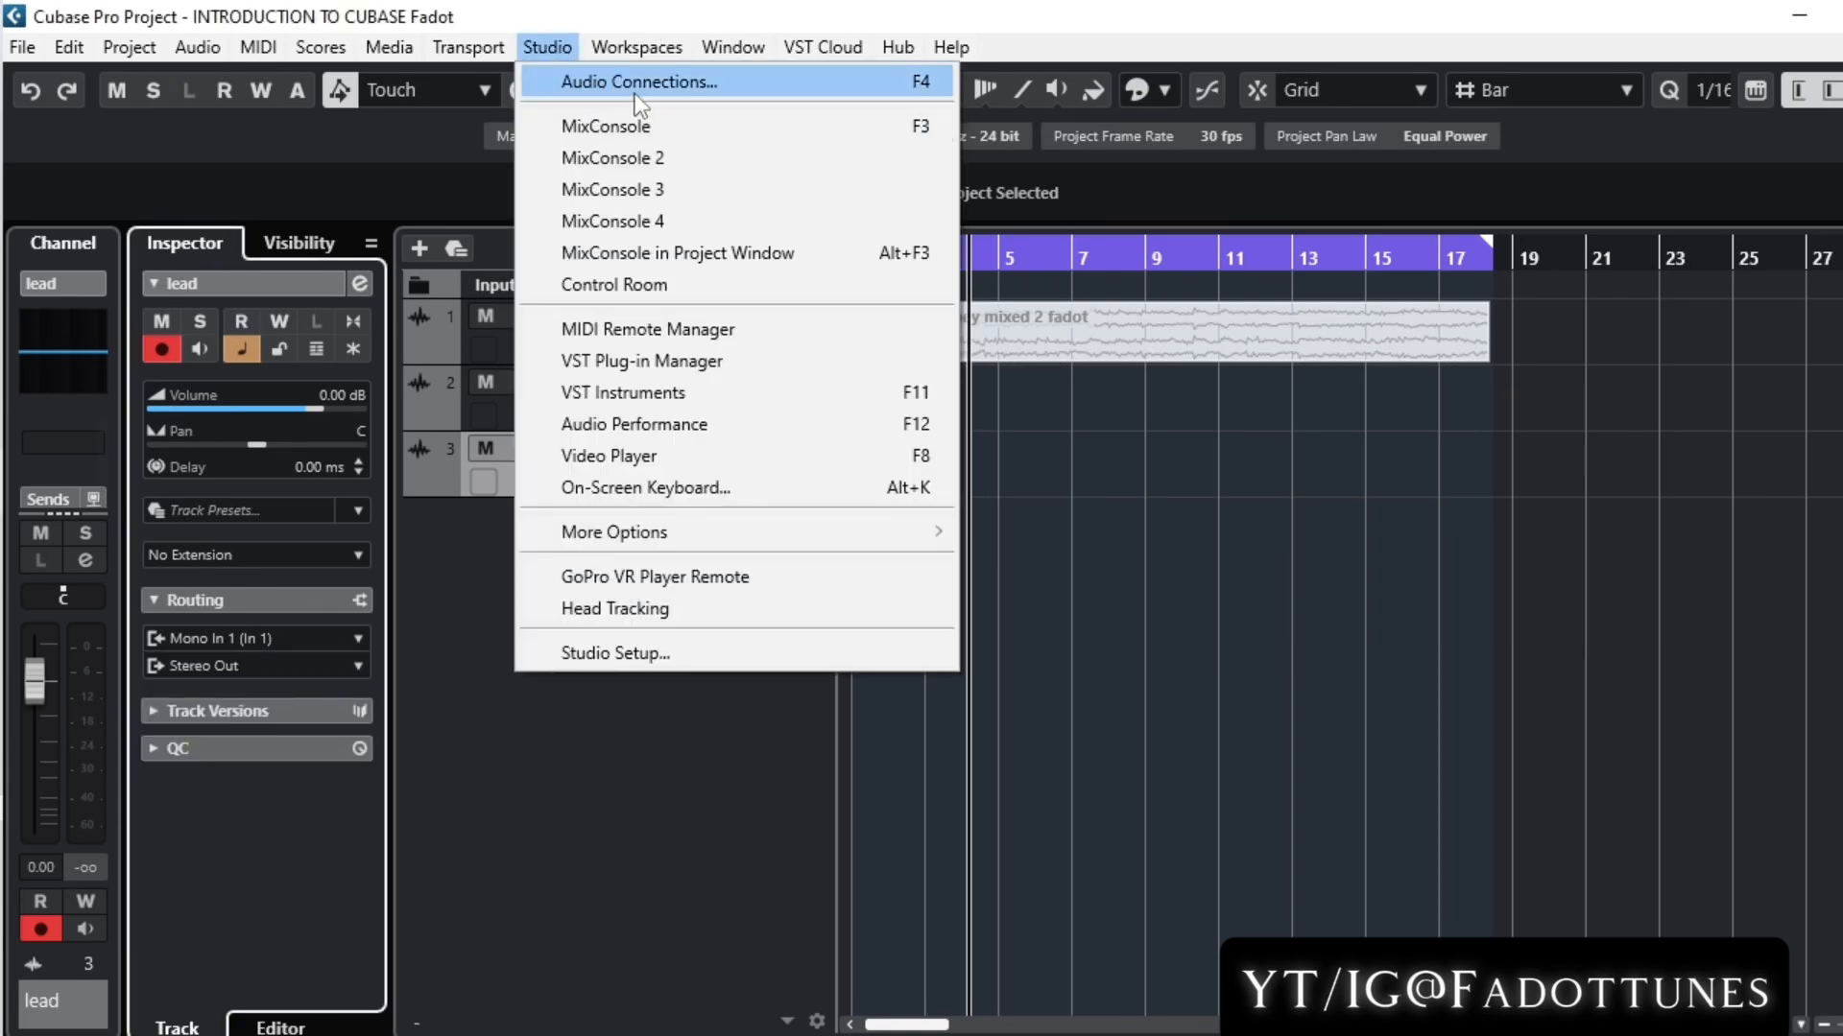
click(634, 85)
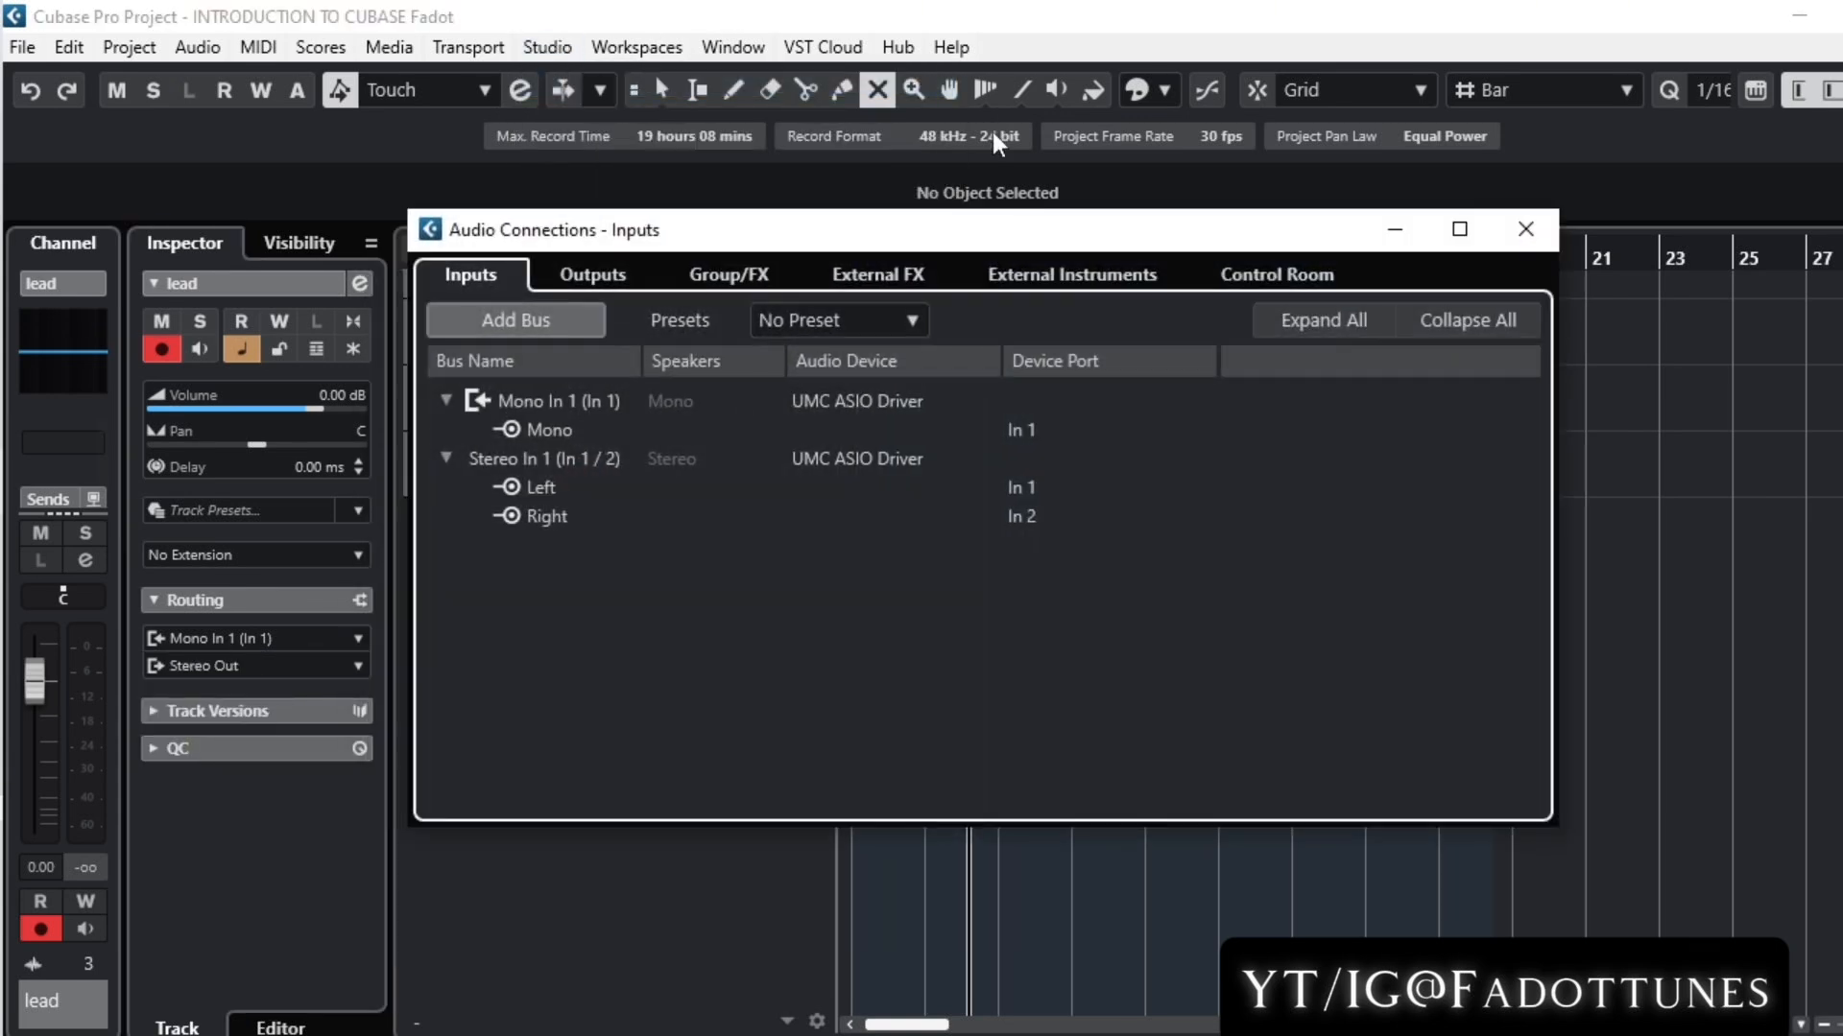
click(641, 275)
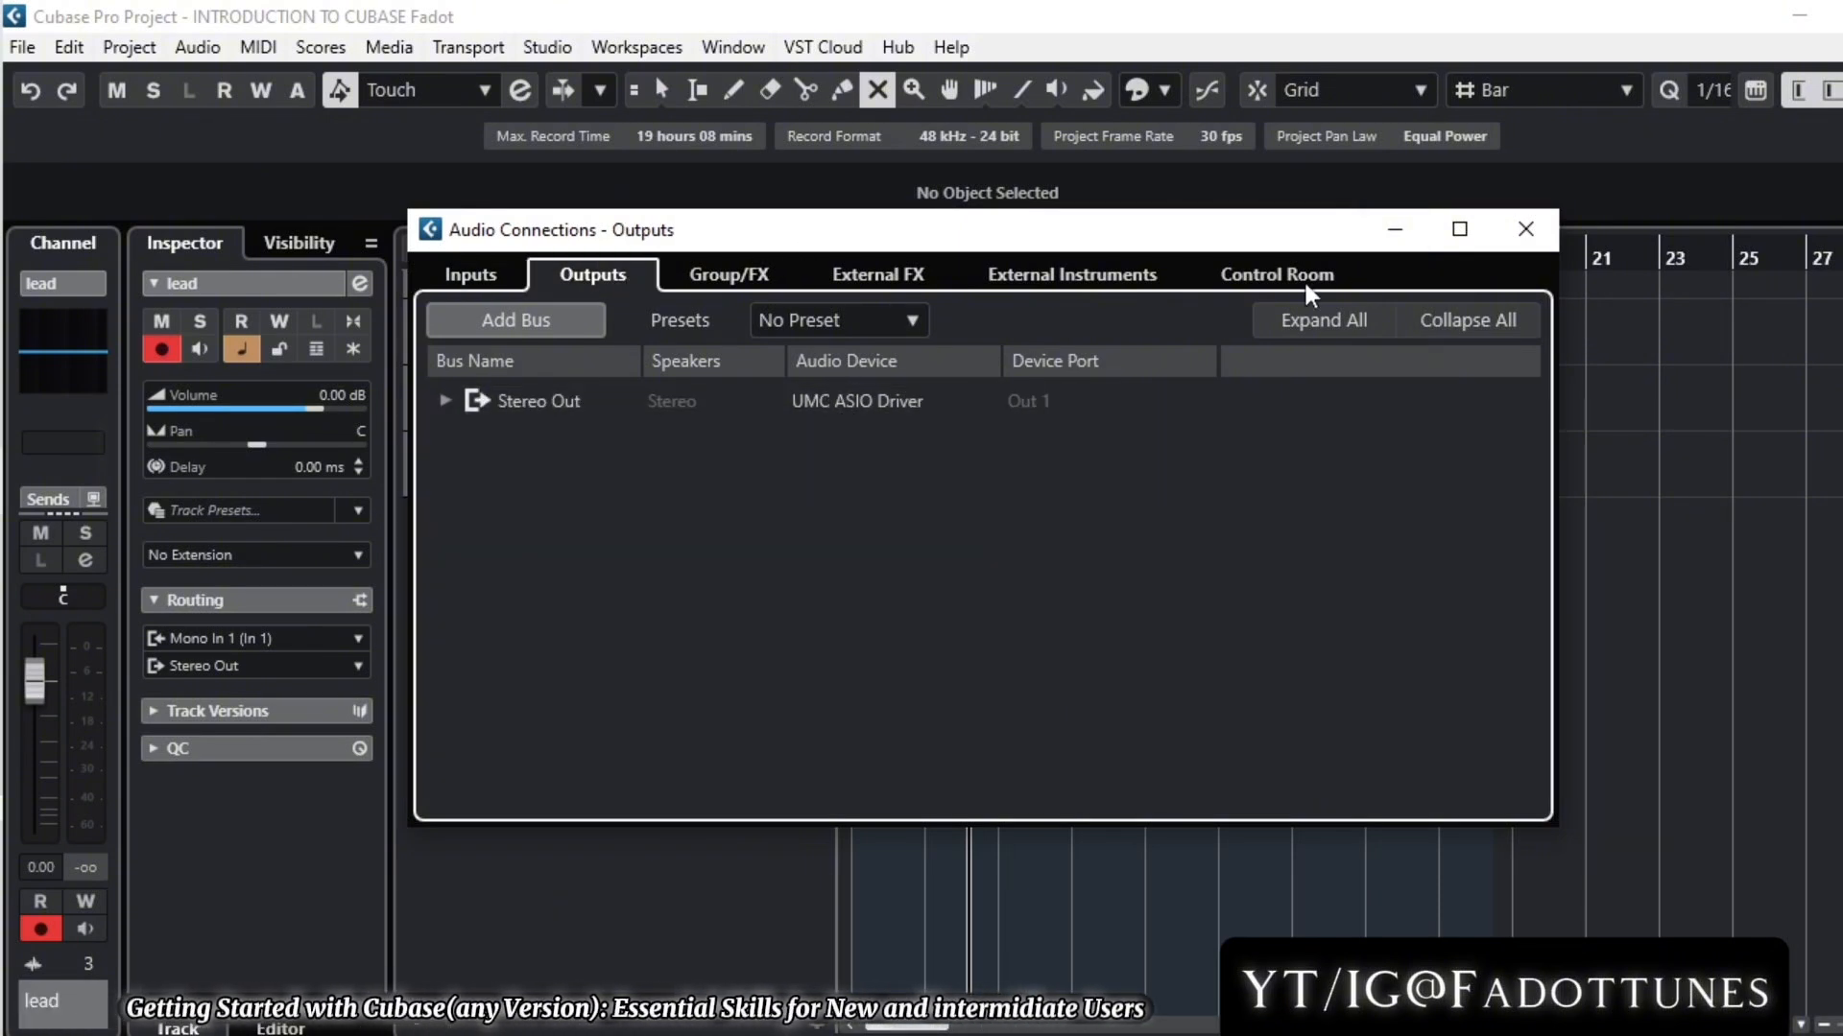
right_click(633, 455)
mouse_move(729, 516)
click(916, 547)
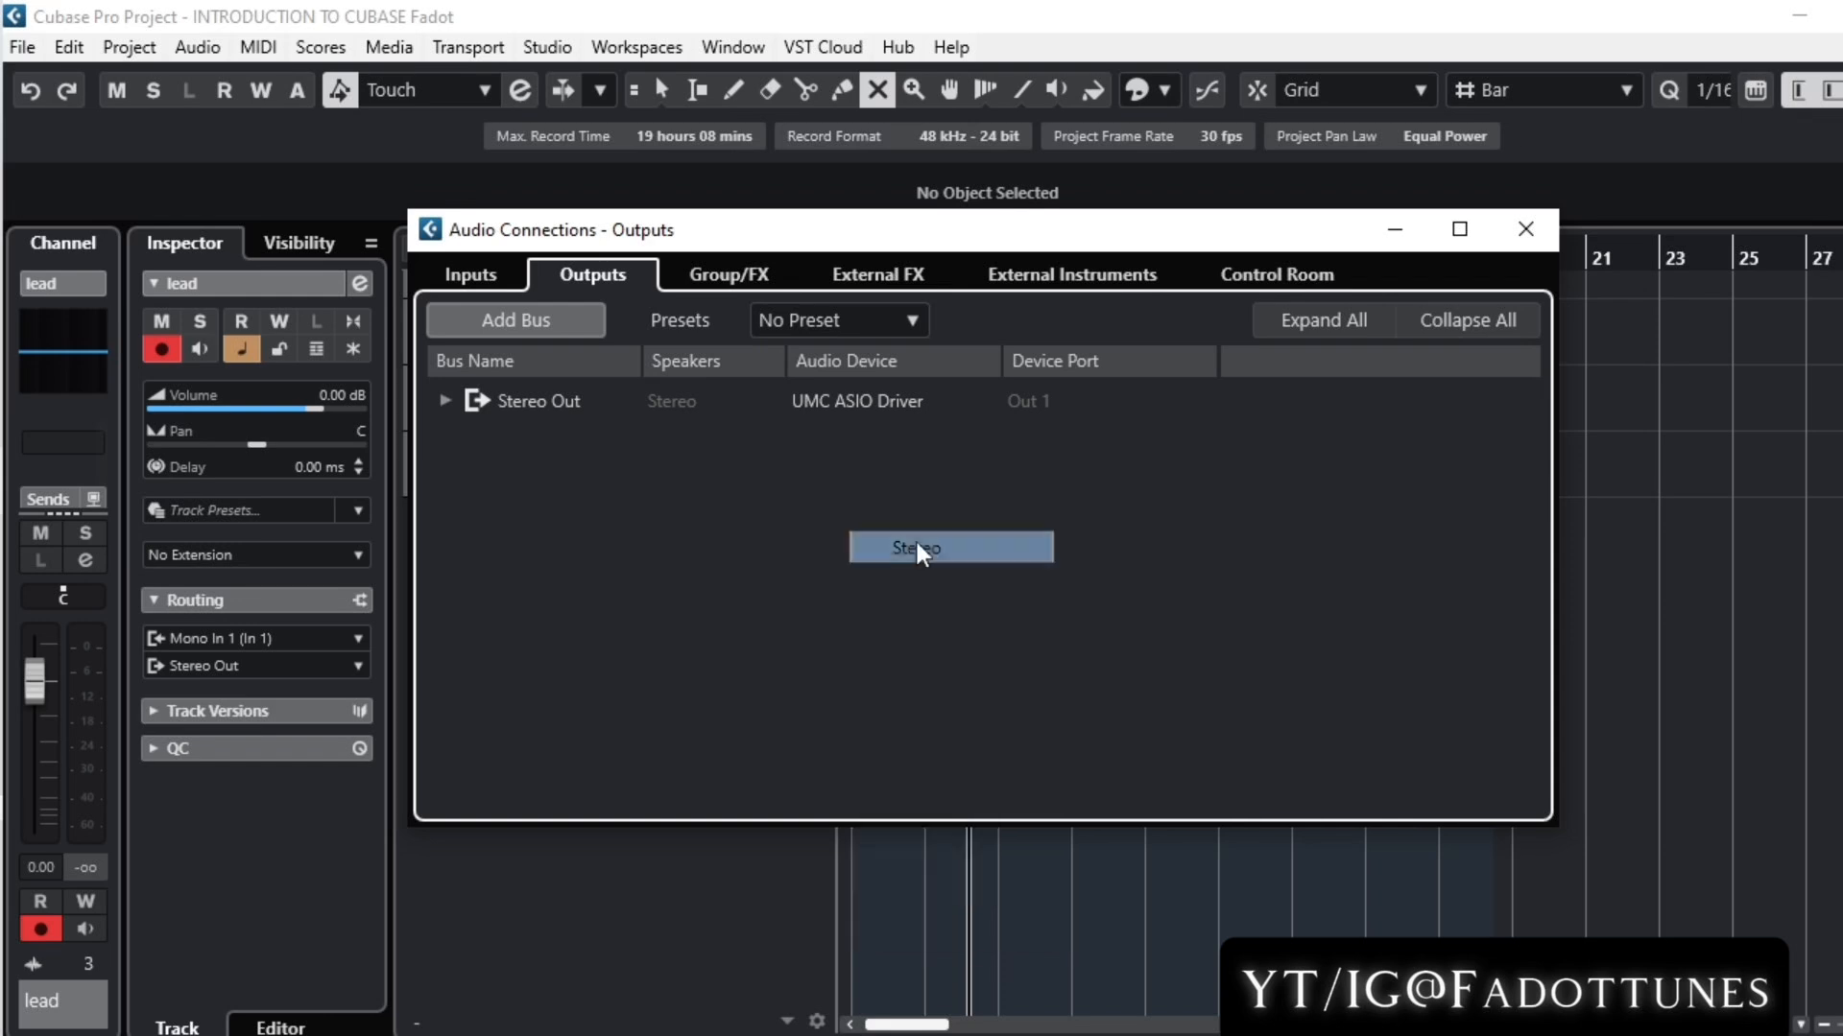
drag(1100, 240, 1026, 538)
drag(792, 555, 831, 446)
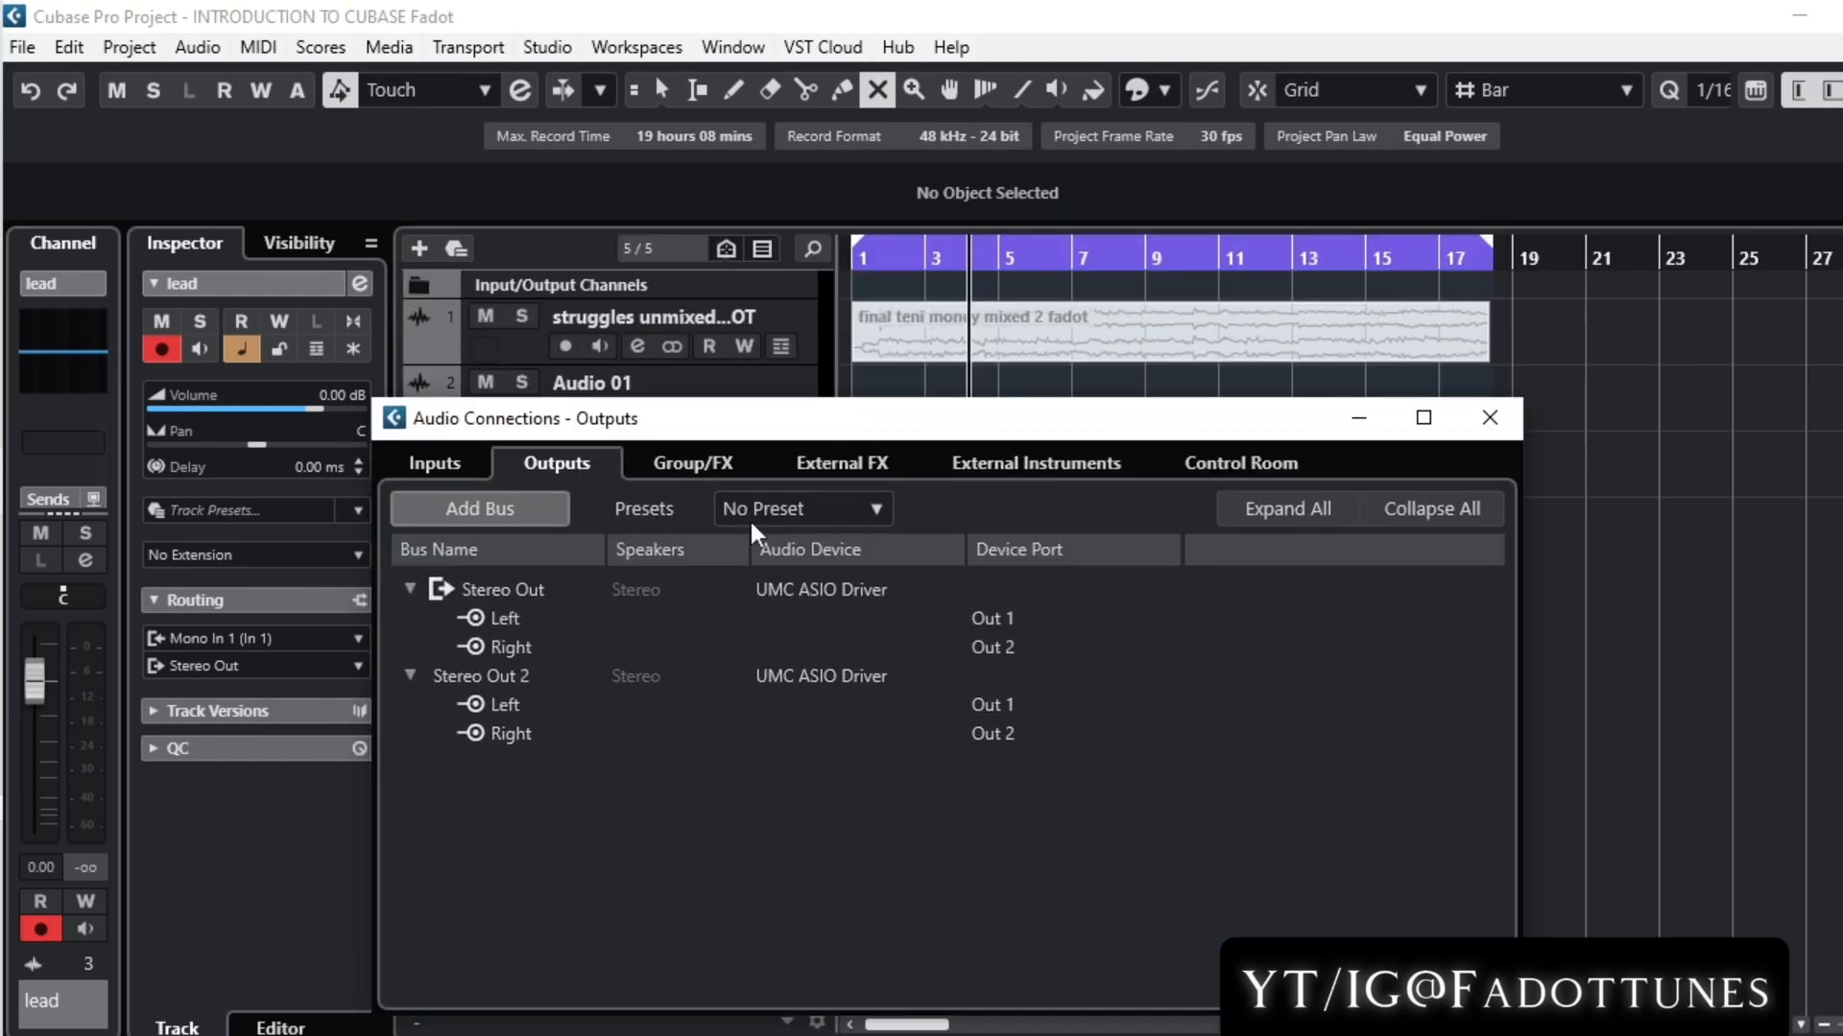
Remove the "Stereo Out 2" output bus and put the Audio Connections window away
right_click(564, 668)
click(677, 789)
click(1346, 428)
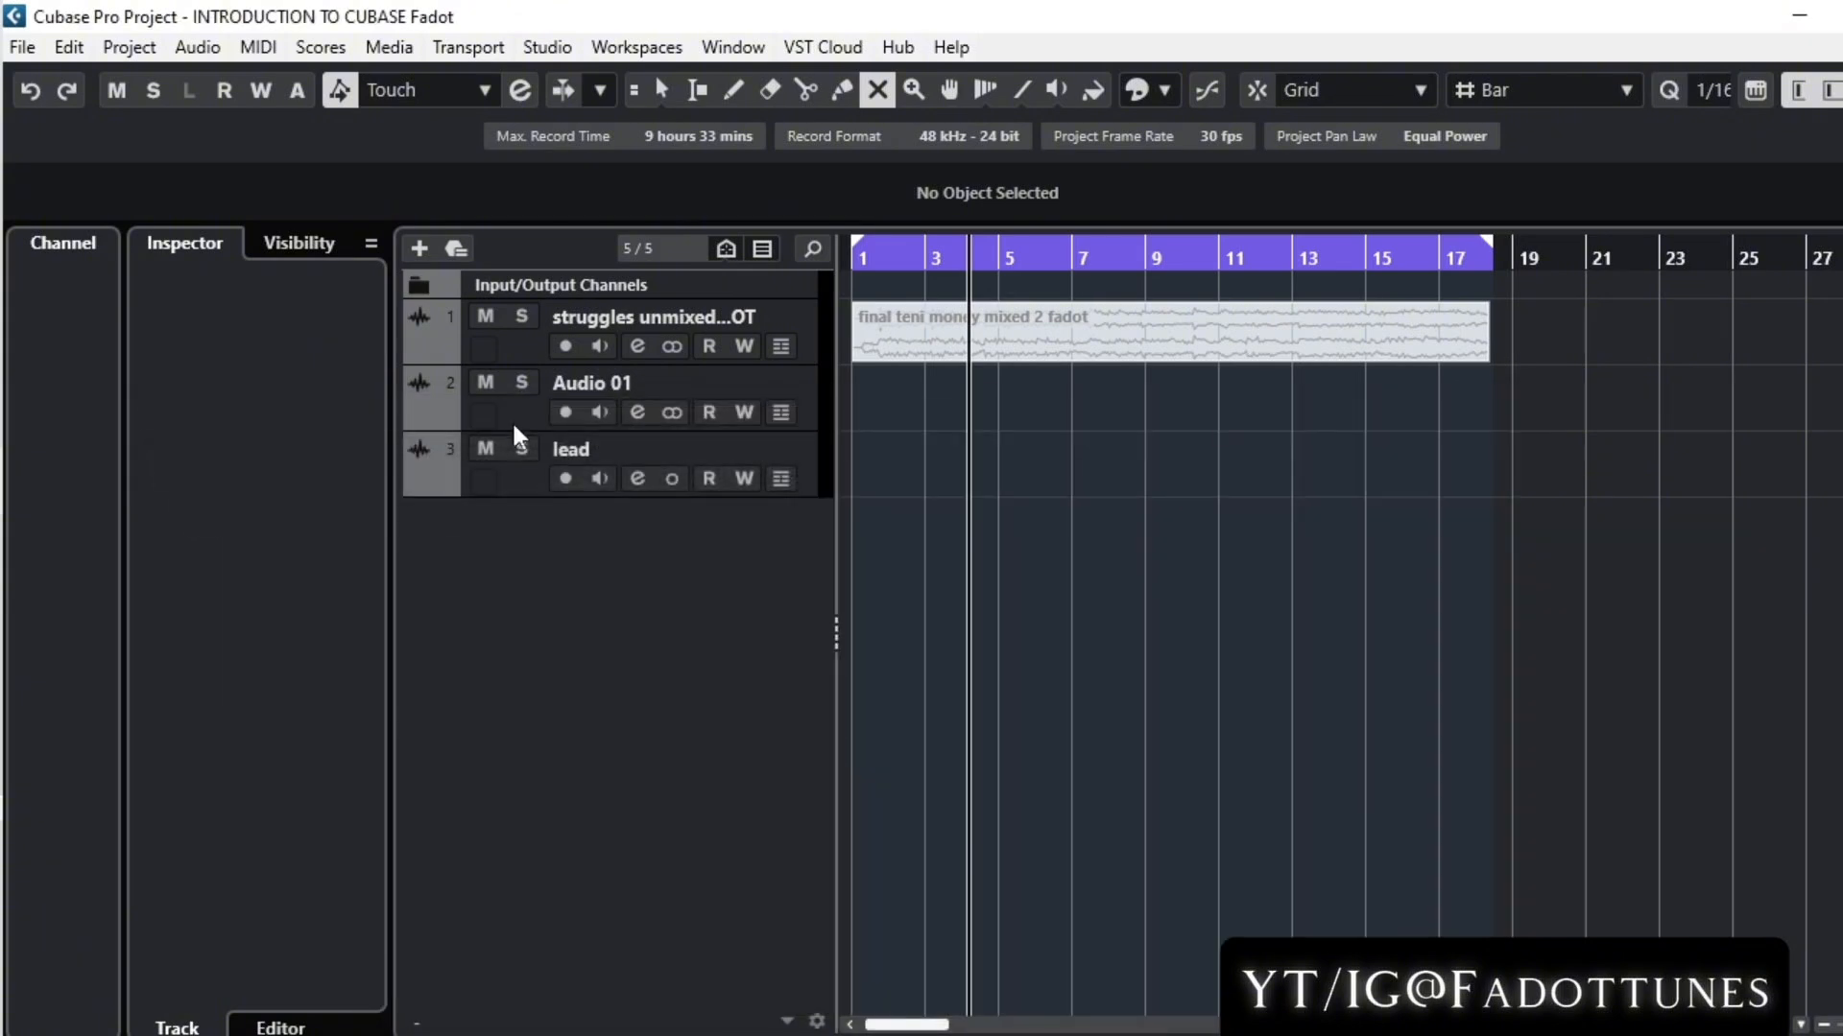
Remove the "Stereo In 1 (In 1 / 2)" input bus in Audio Connections, even though the project uses it
click(394, 48)
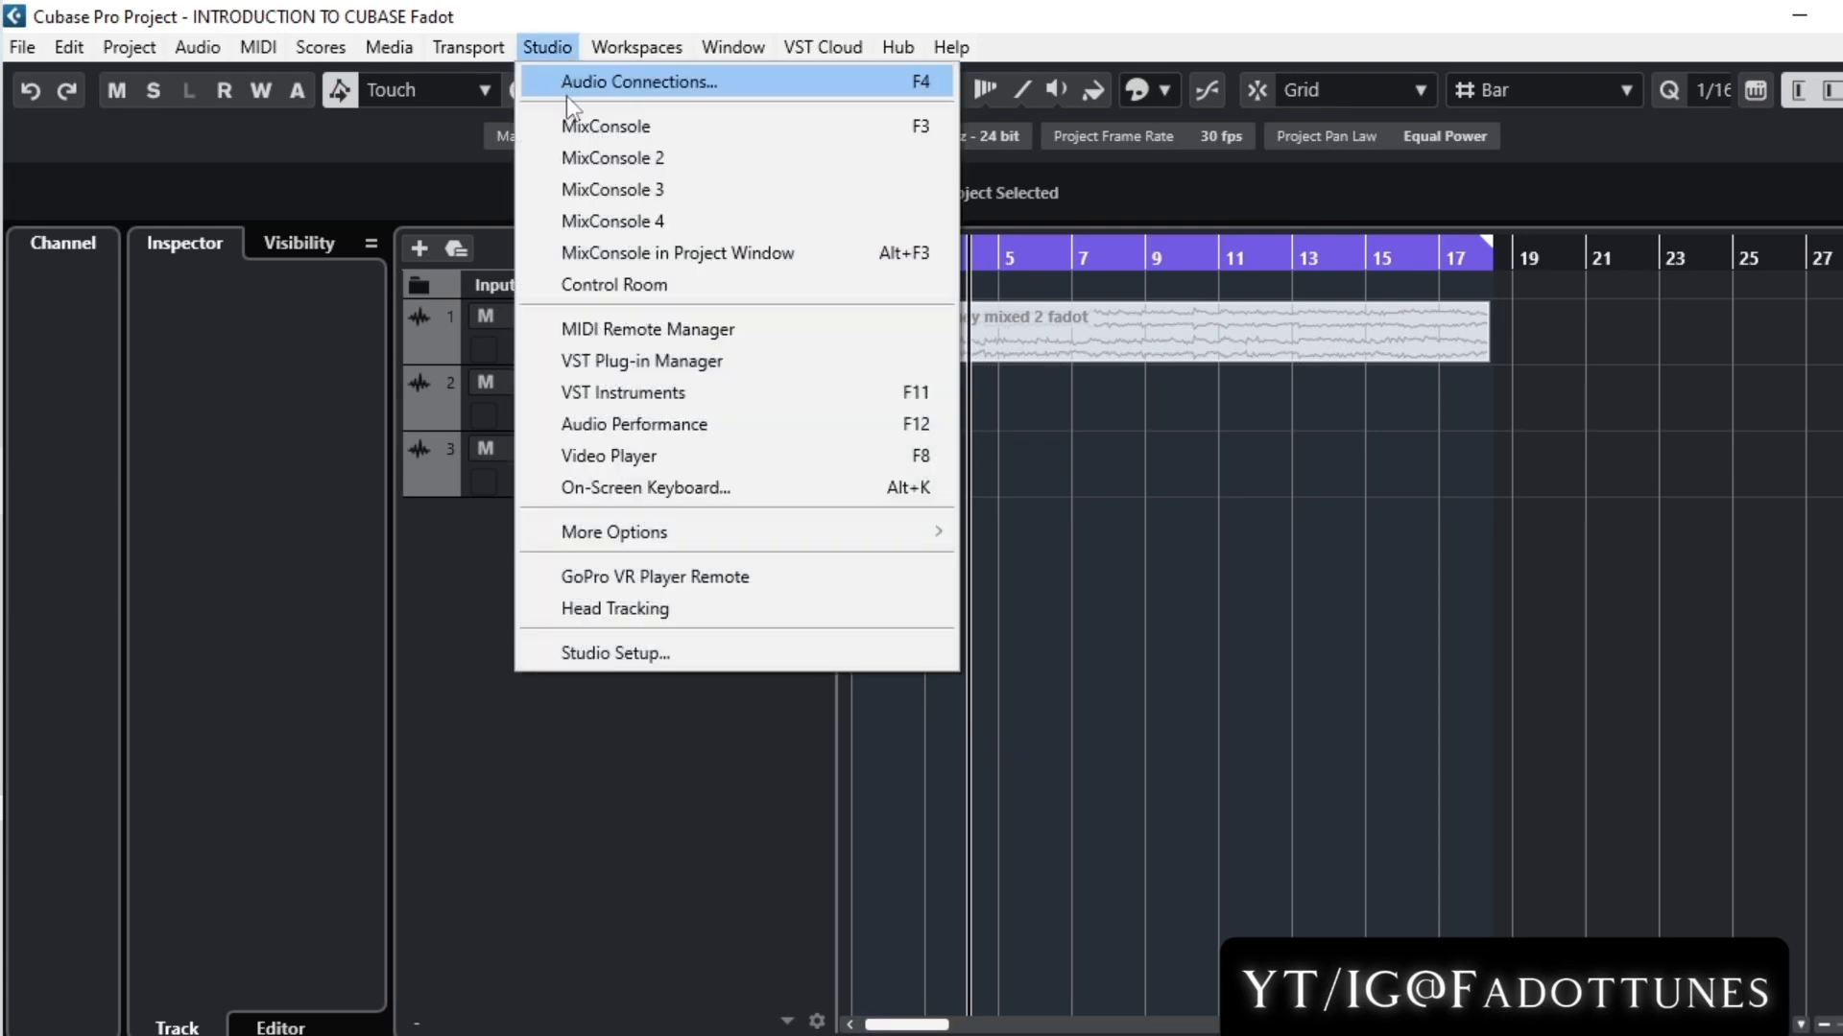
click(576, 84)
click(431, 463)
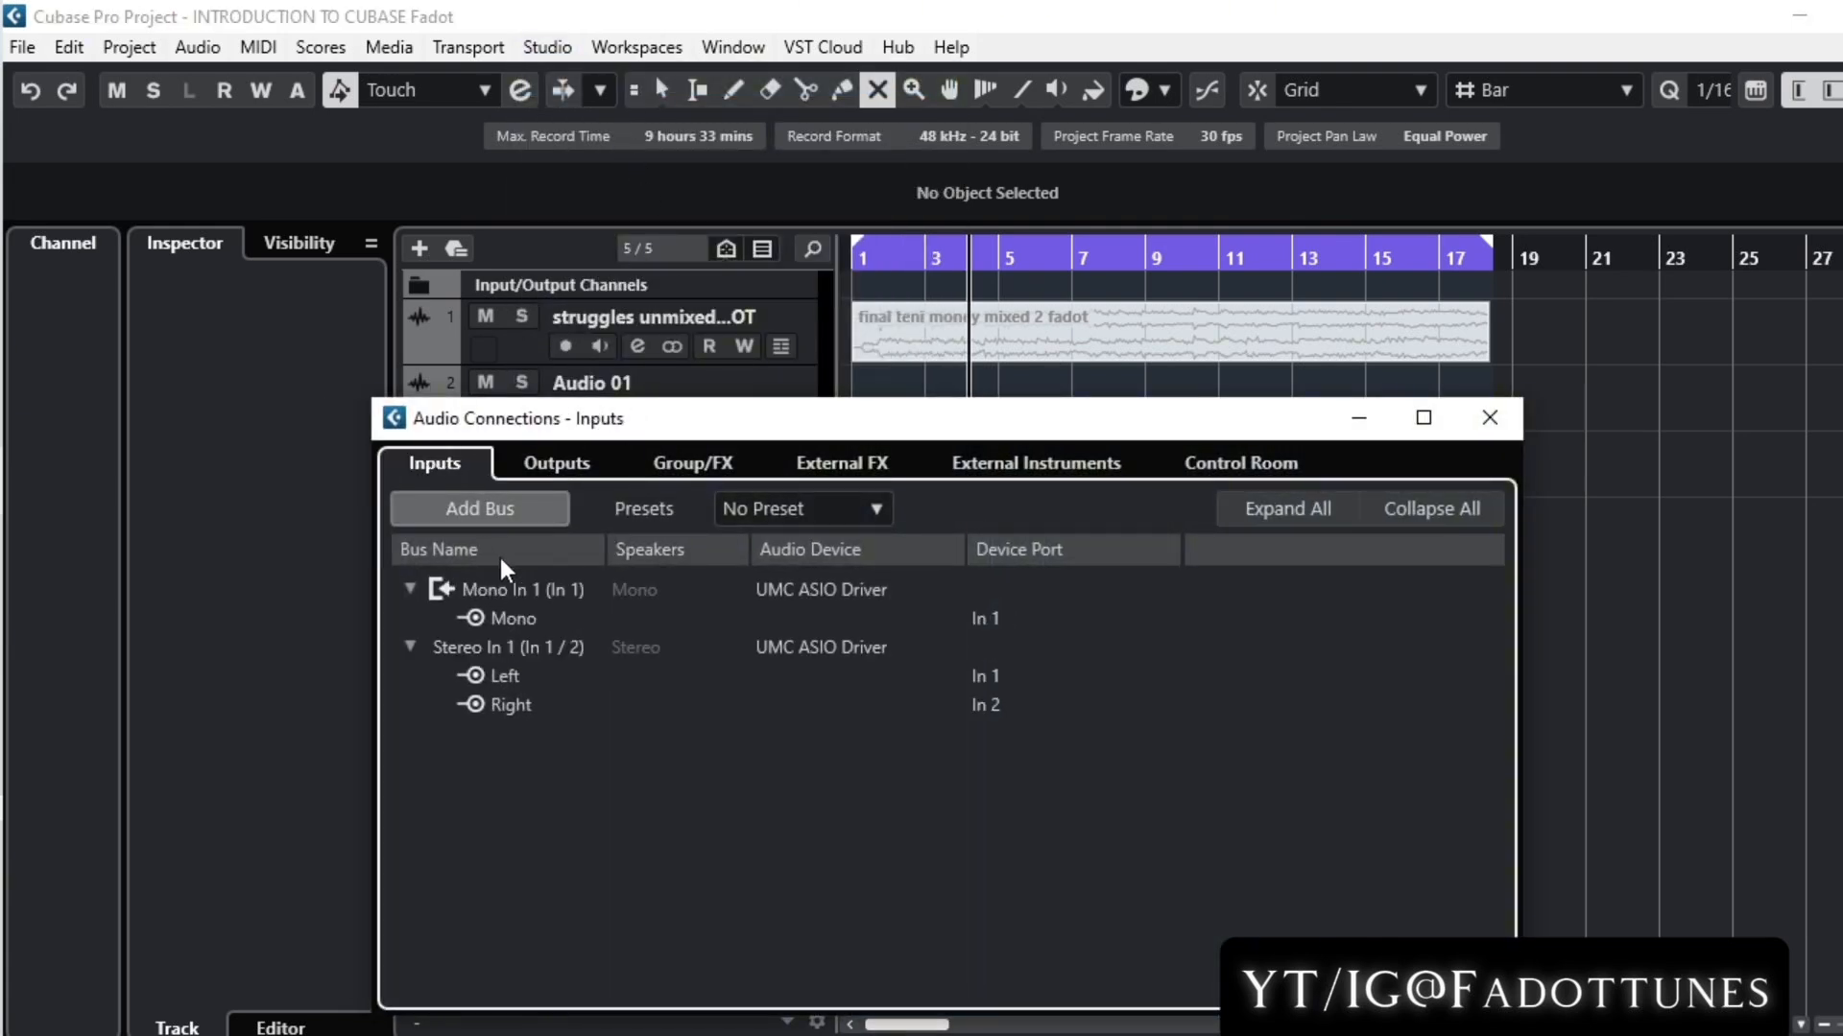
right_click(488, 645)
click(576, 779)
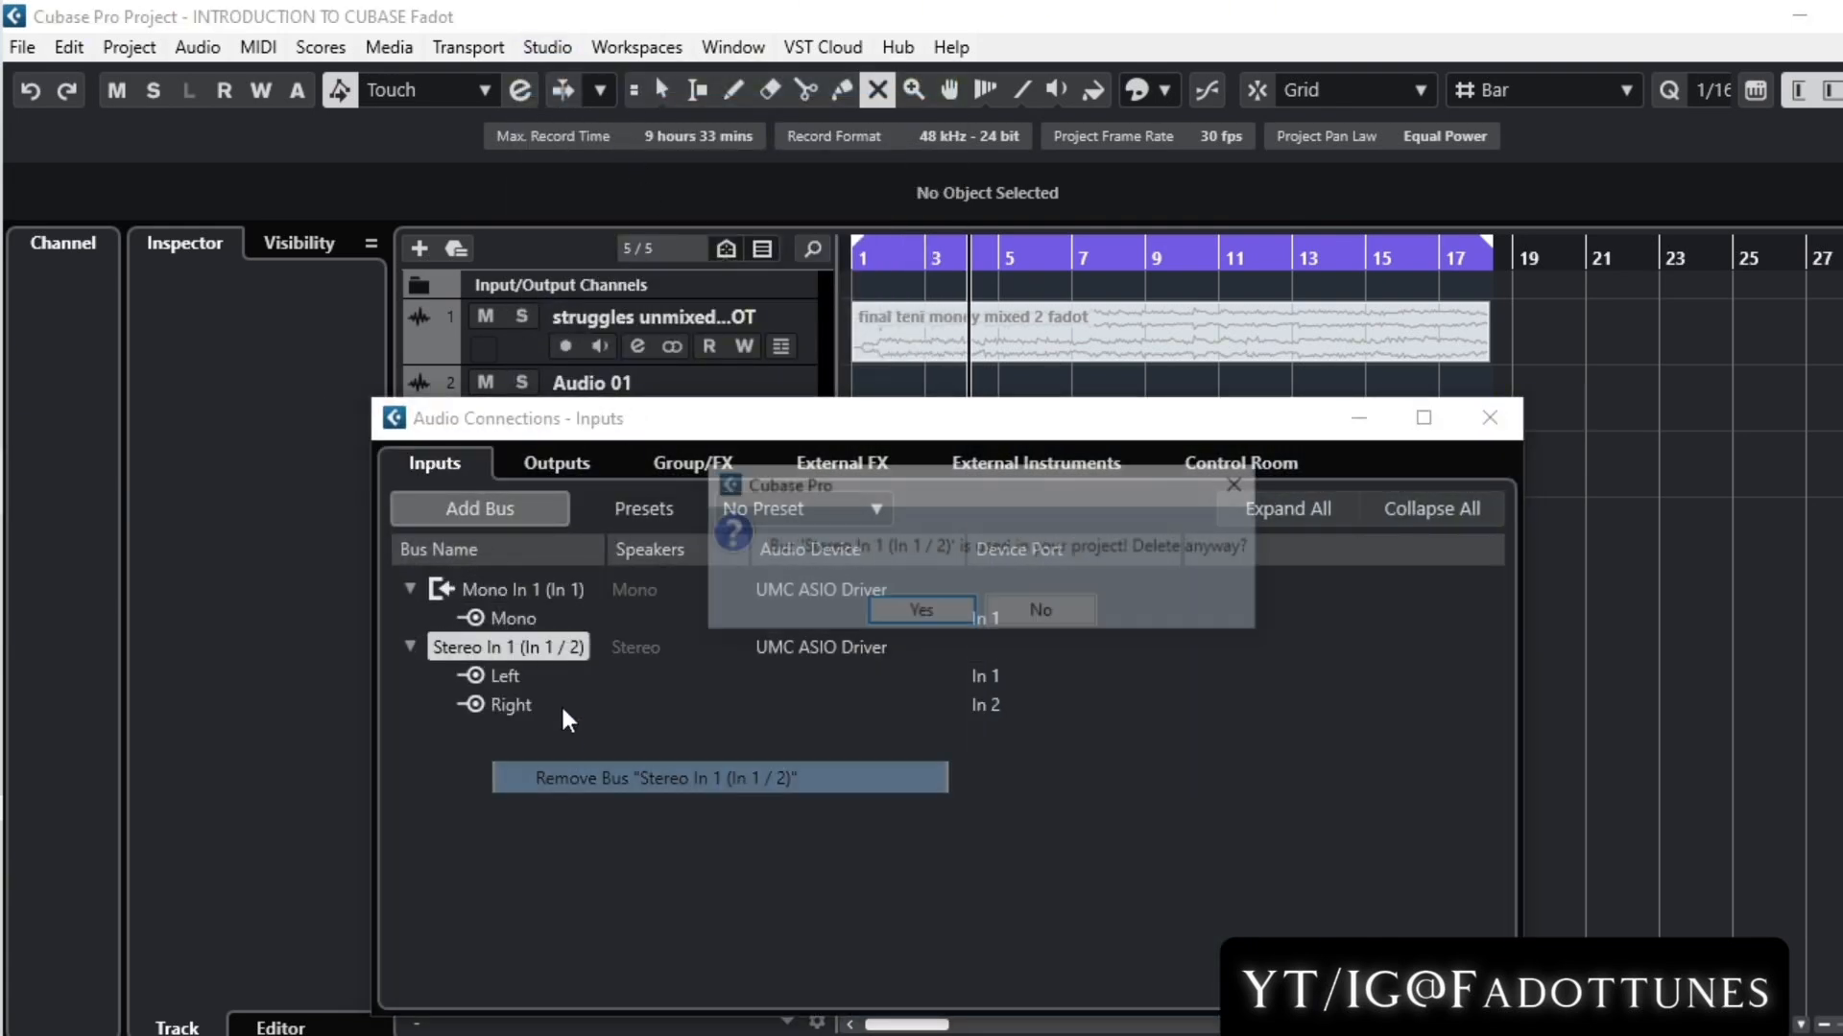
click(897, 611)
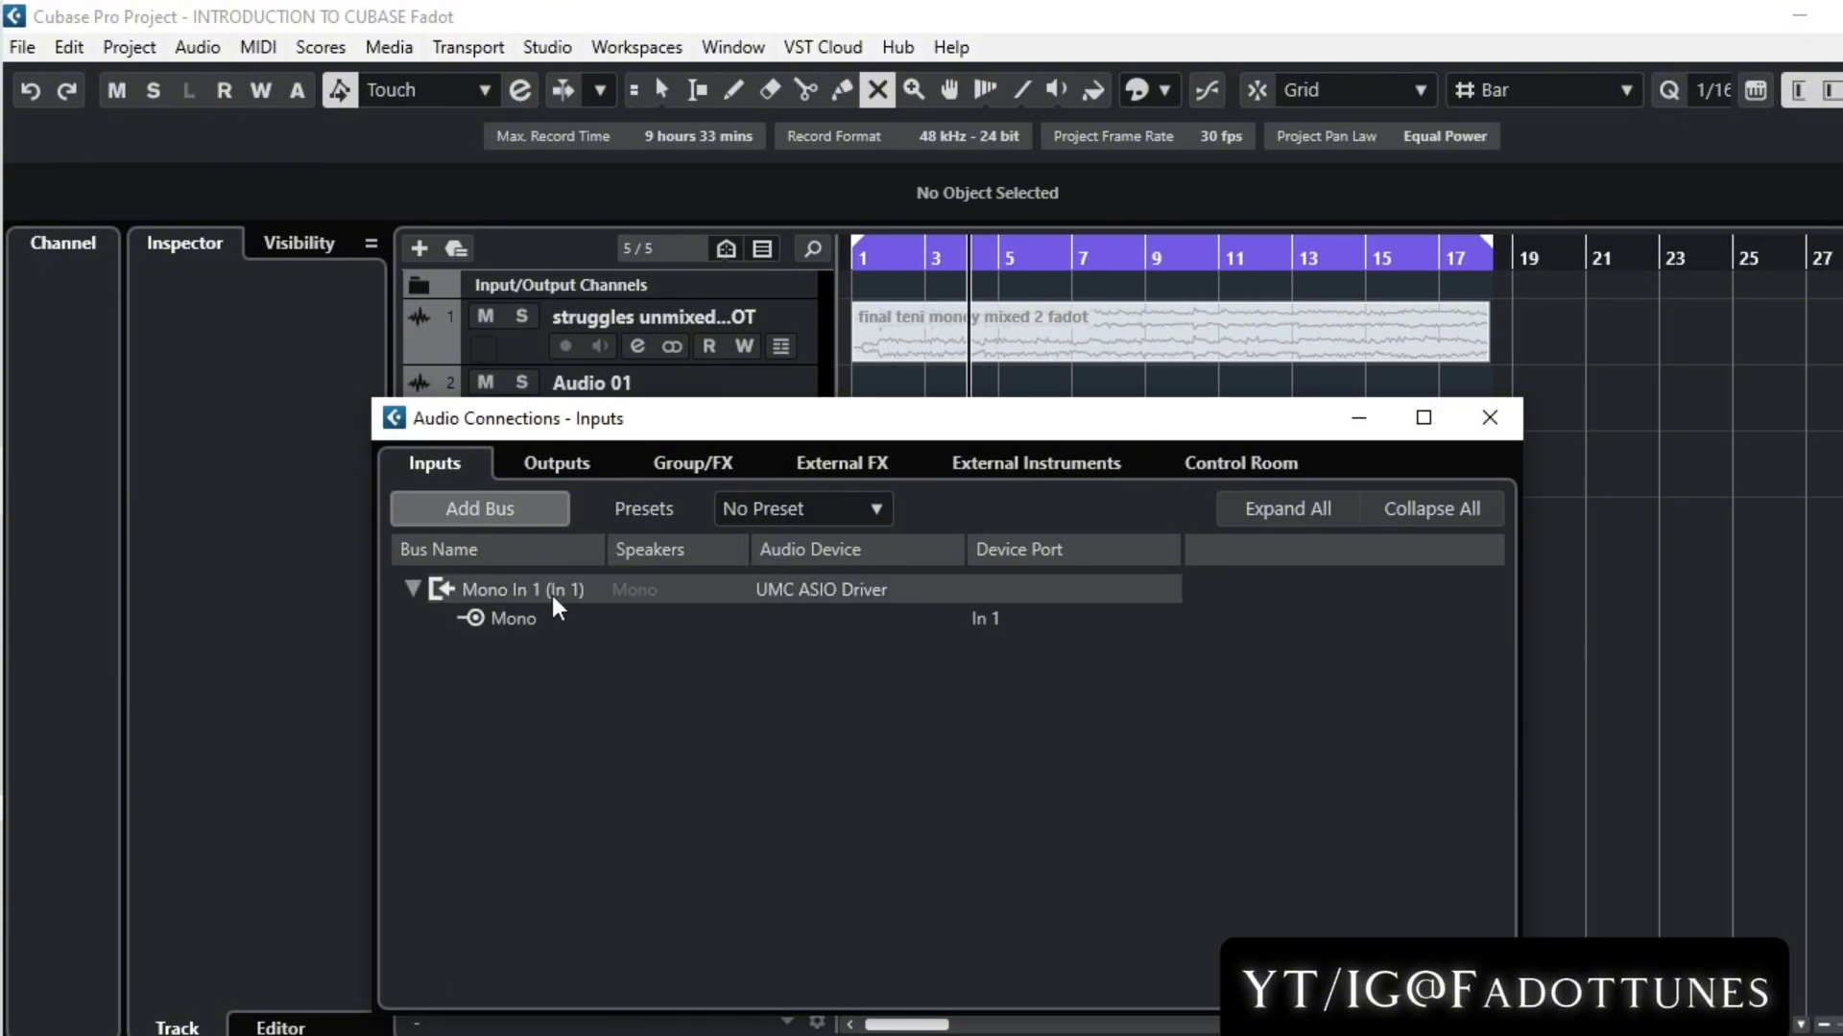
Add a second mono input bus in Audio Connections and put the window away
right_click(503, 656)
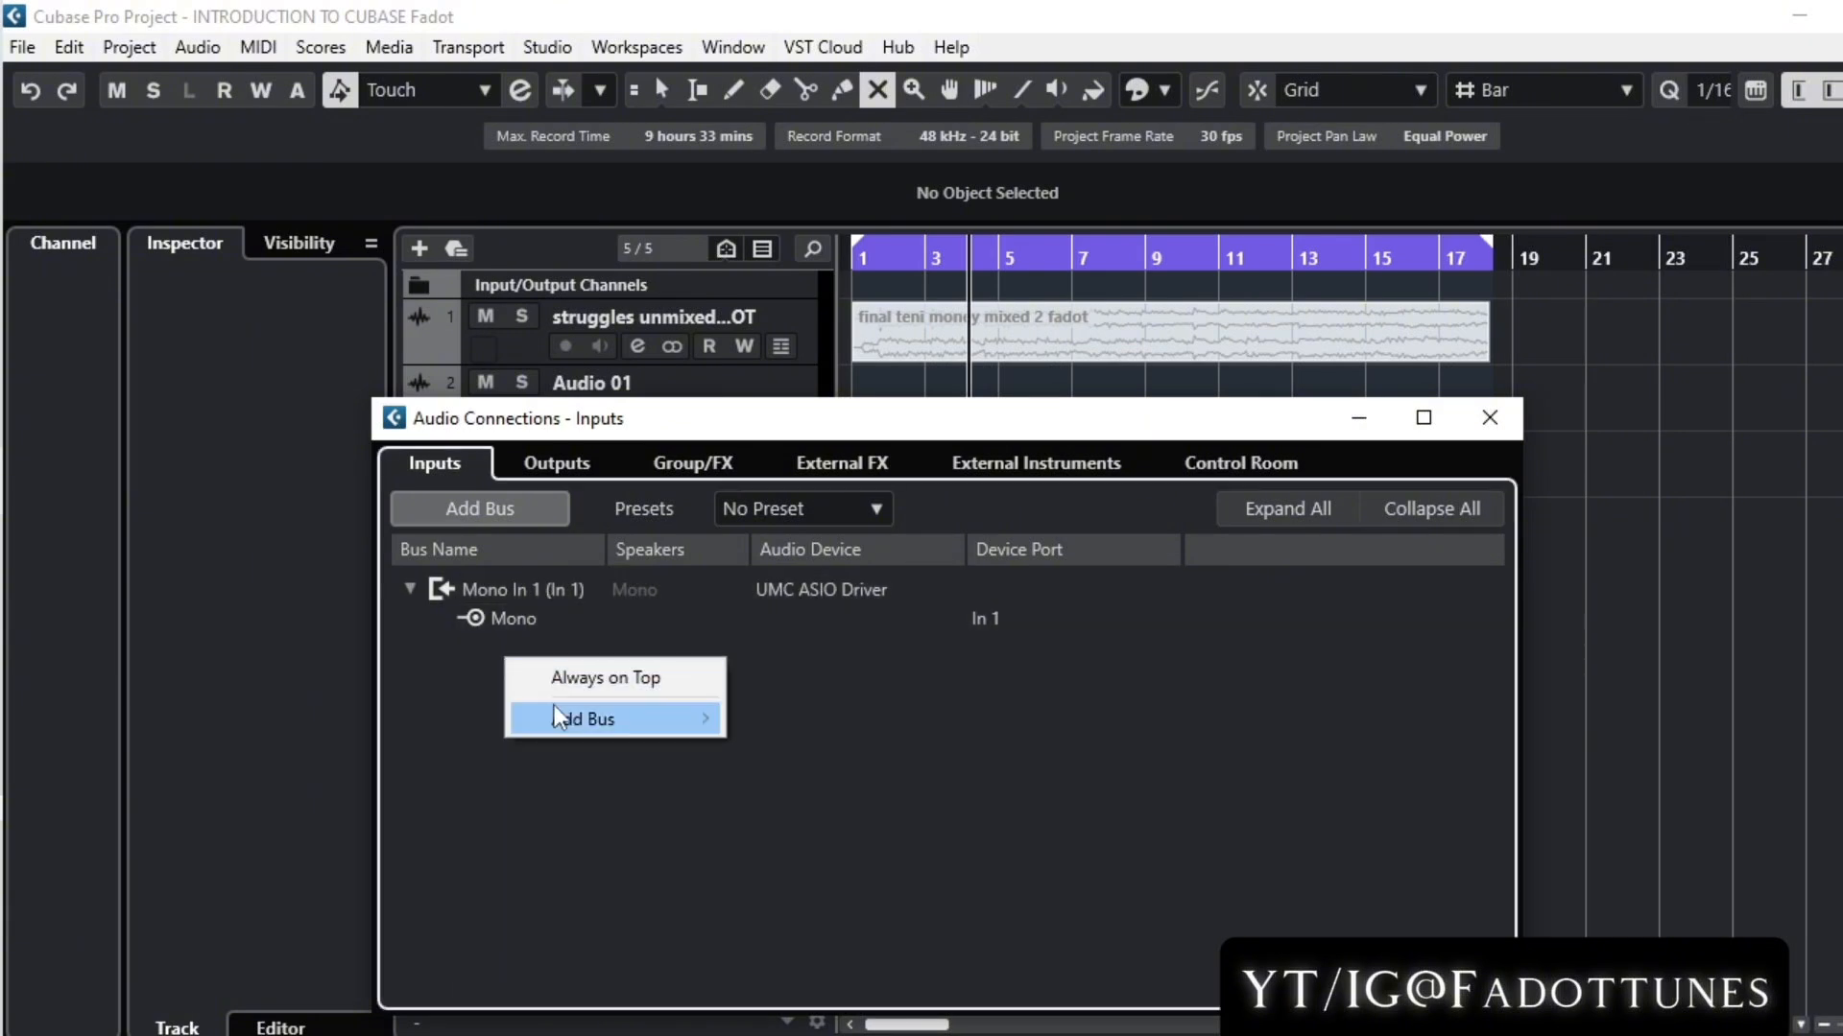
mouse_move(555, 708)
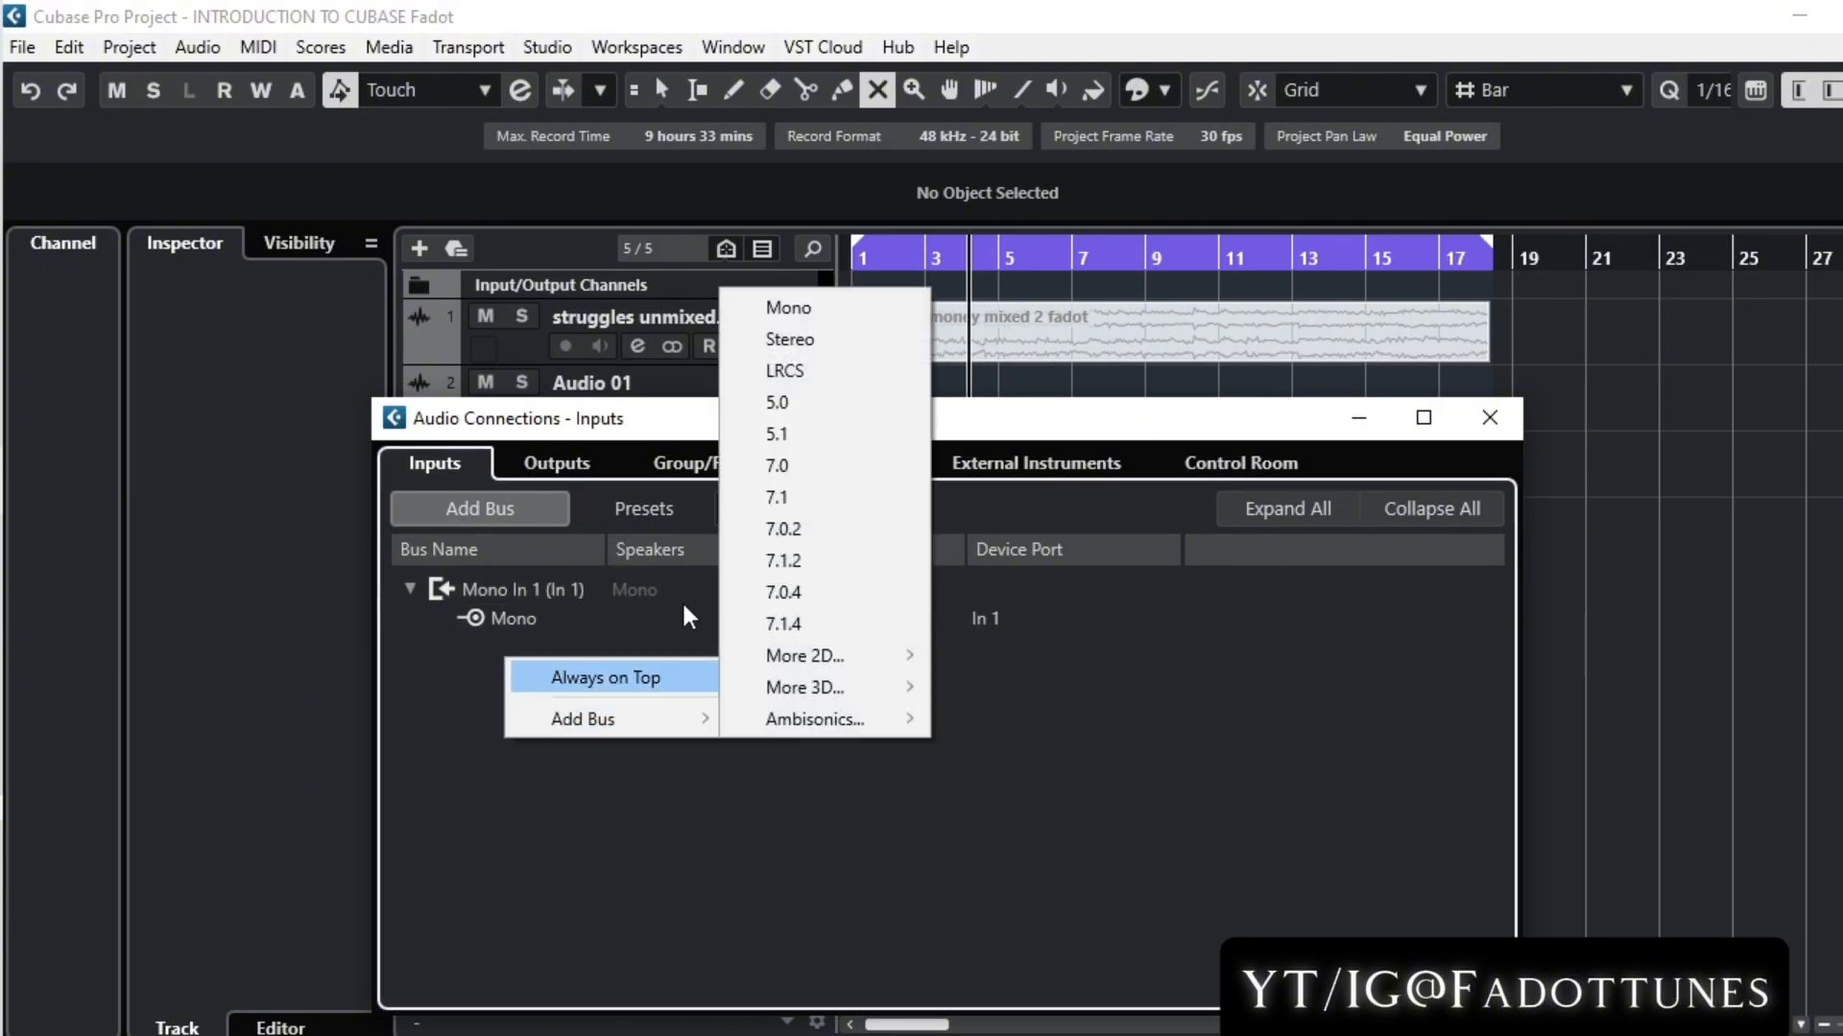
click(825, 313)
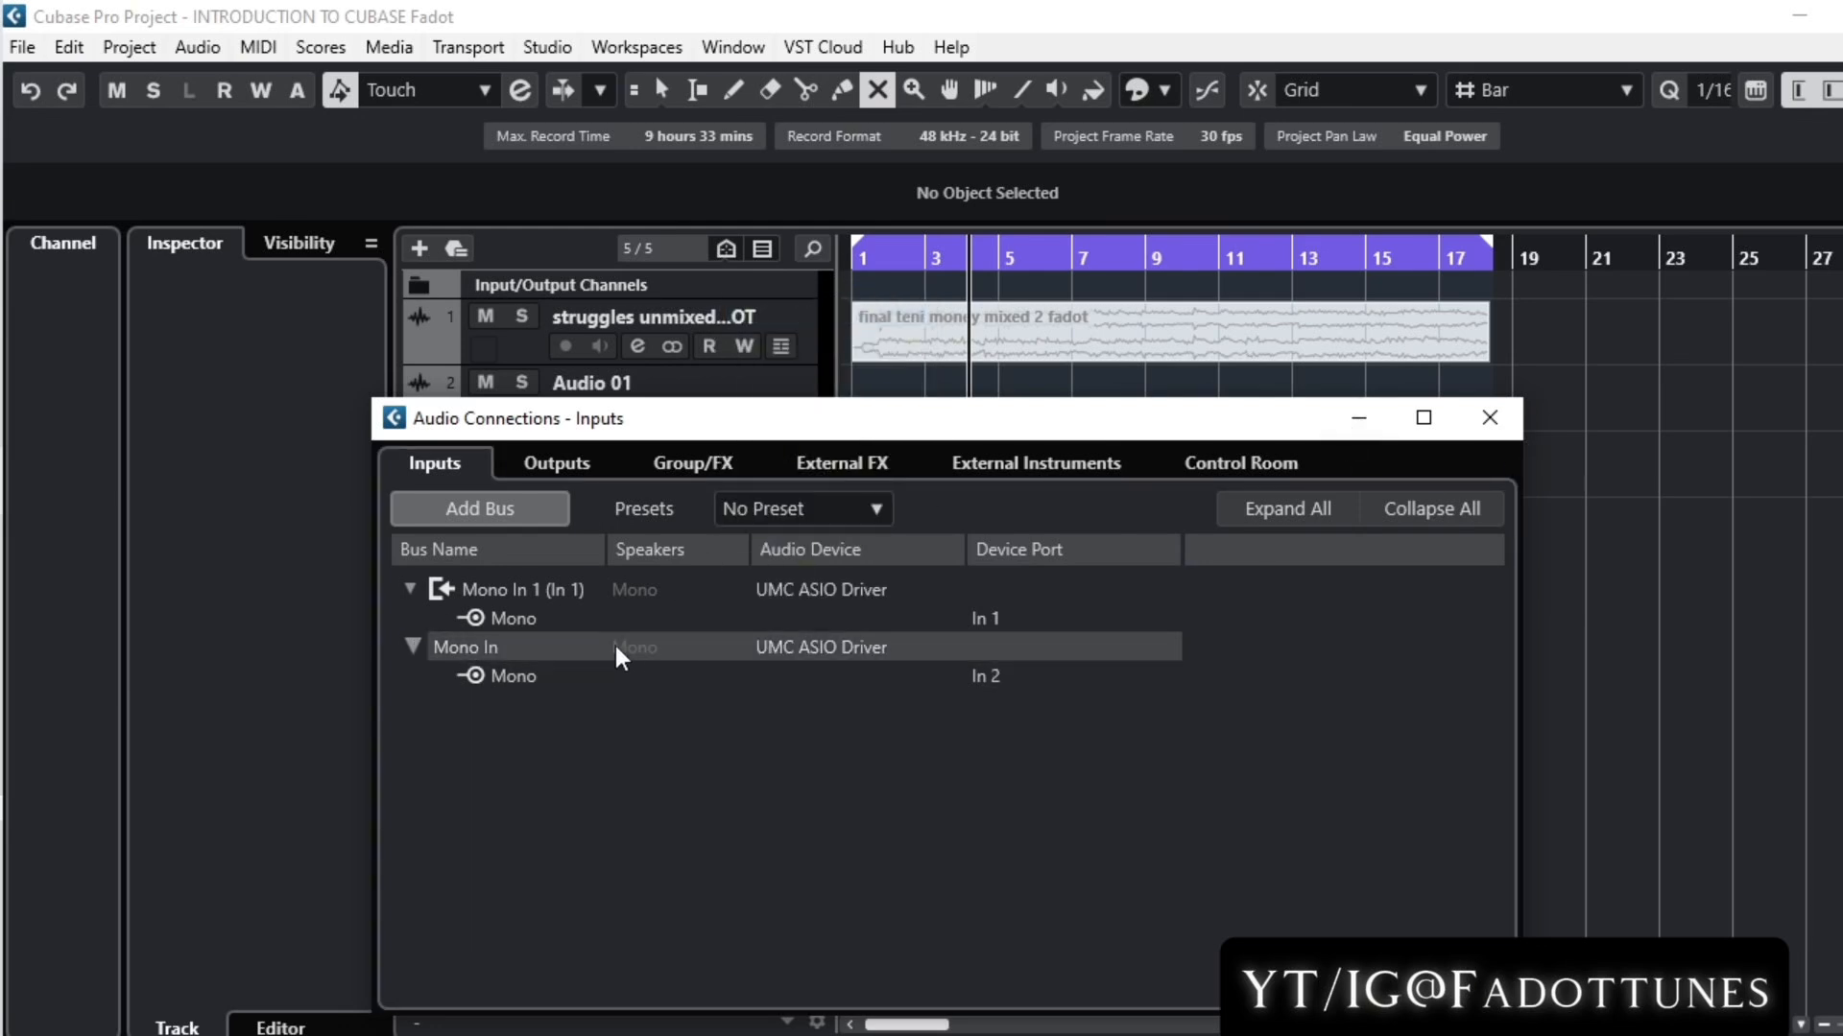
click(1358, 417)
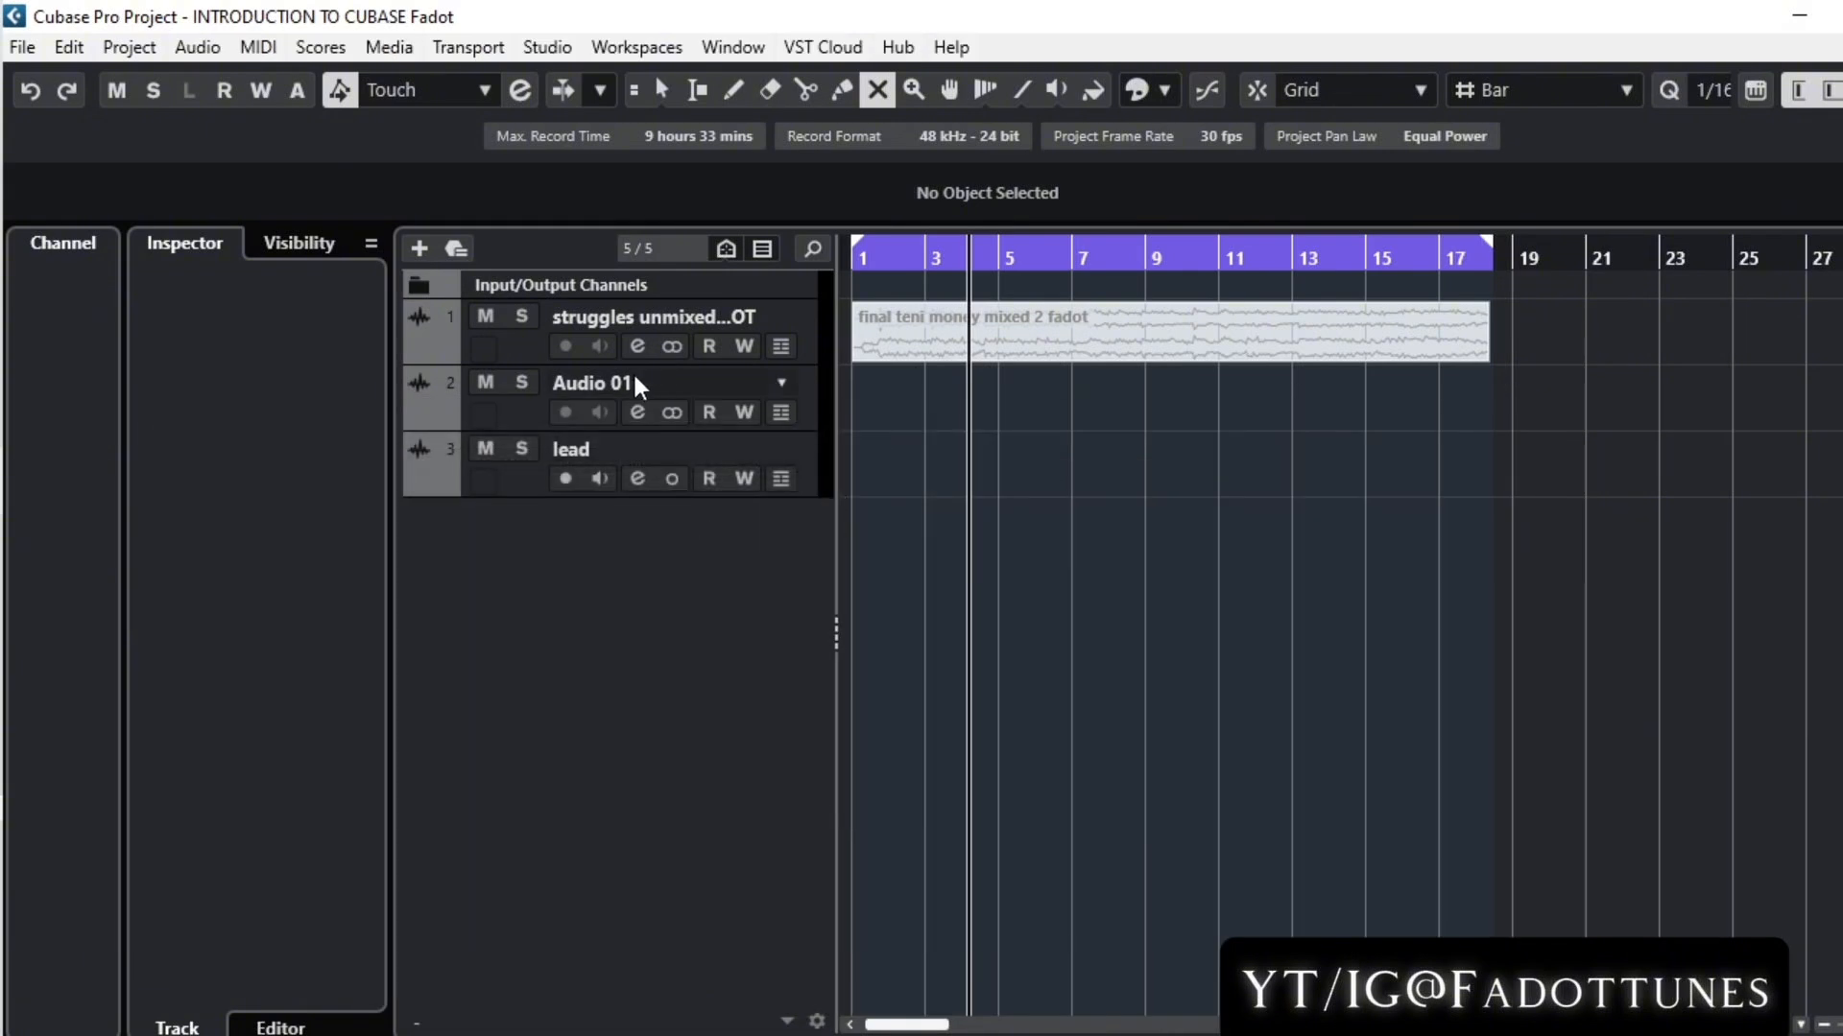
Select the lead track and check its input and output routing choices without changing either one
click(624, 447)
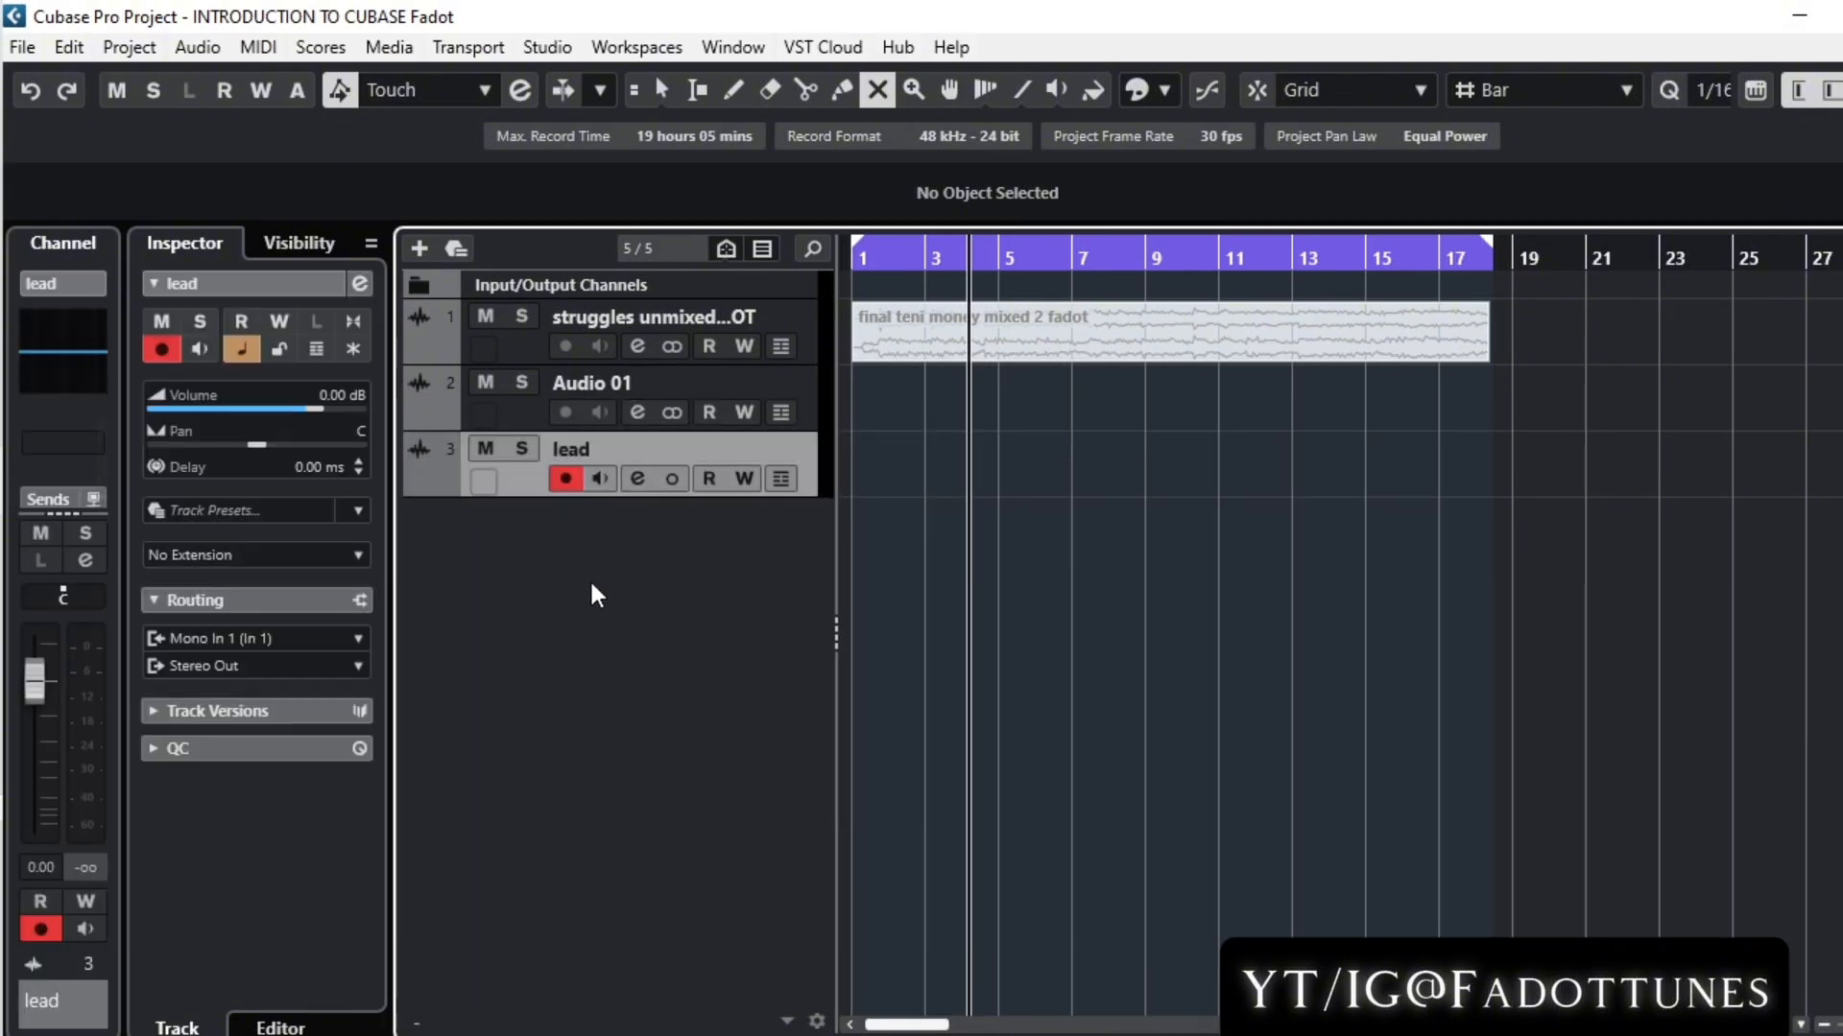
click(332, 642)
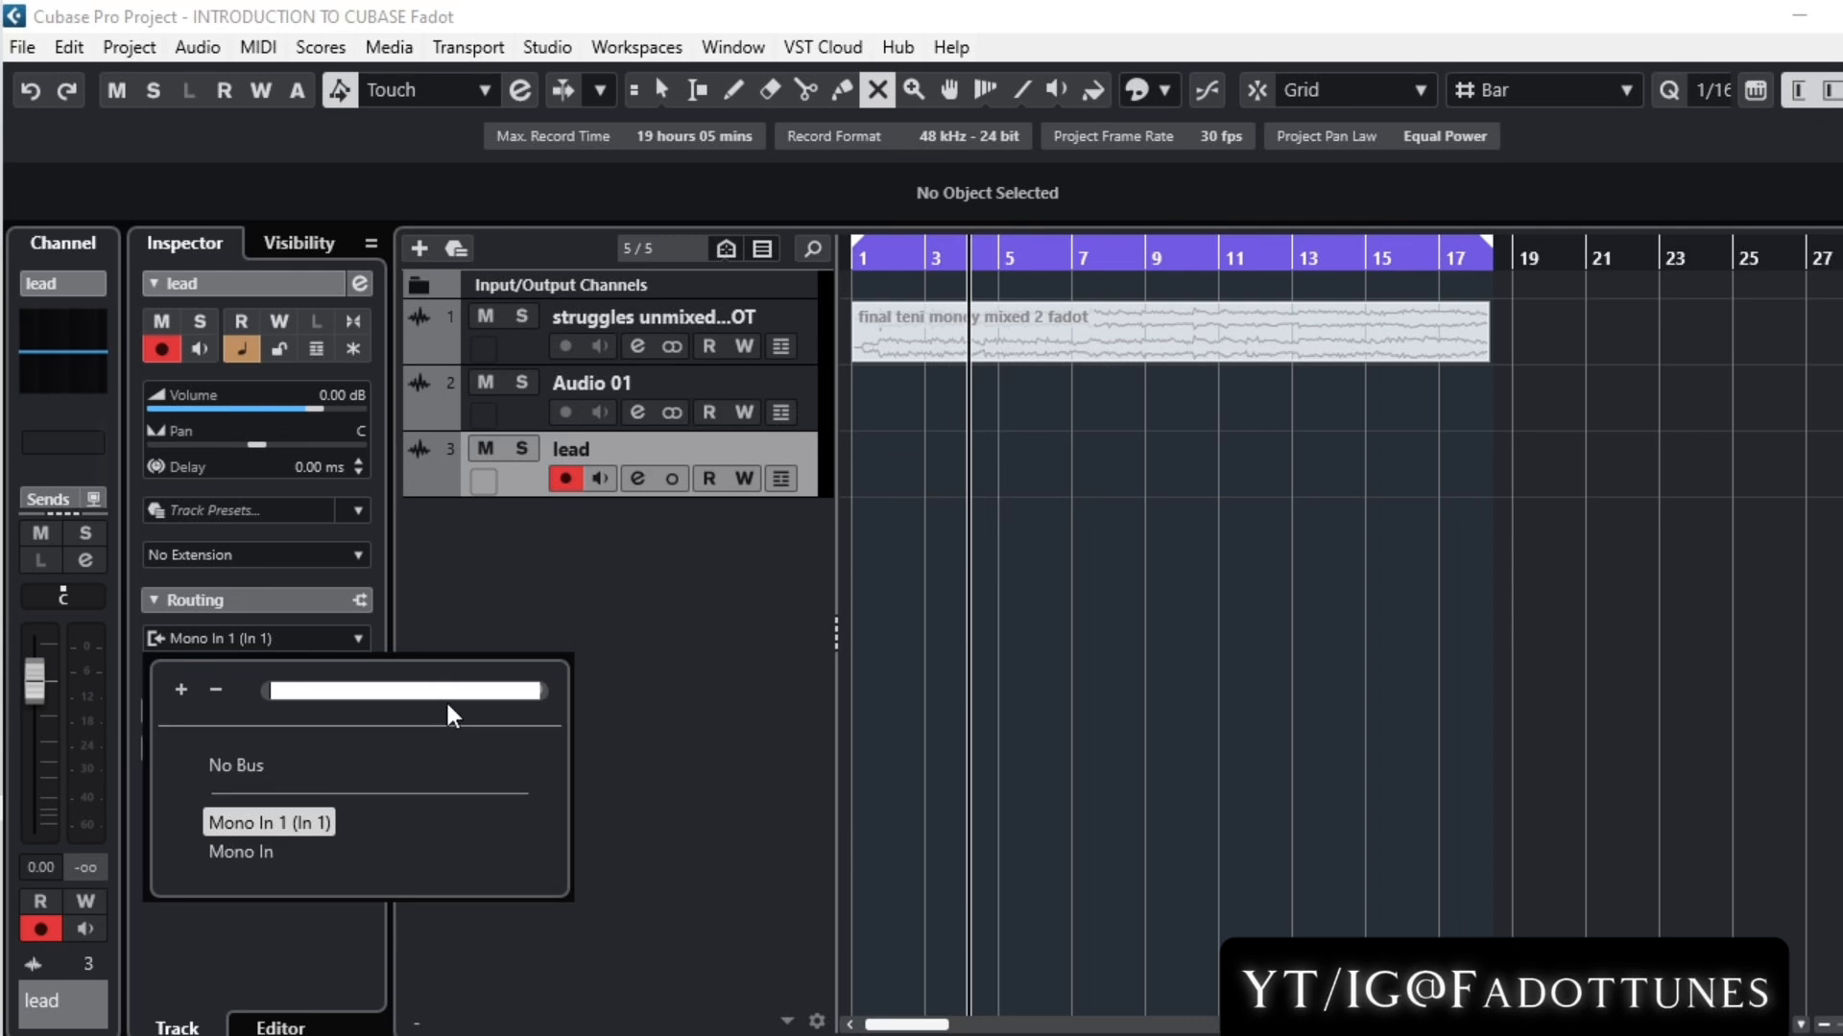
click(483, 611)
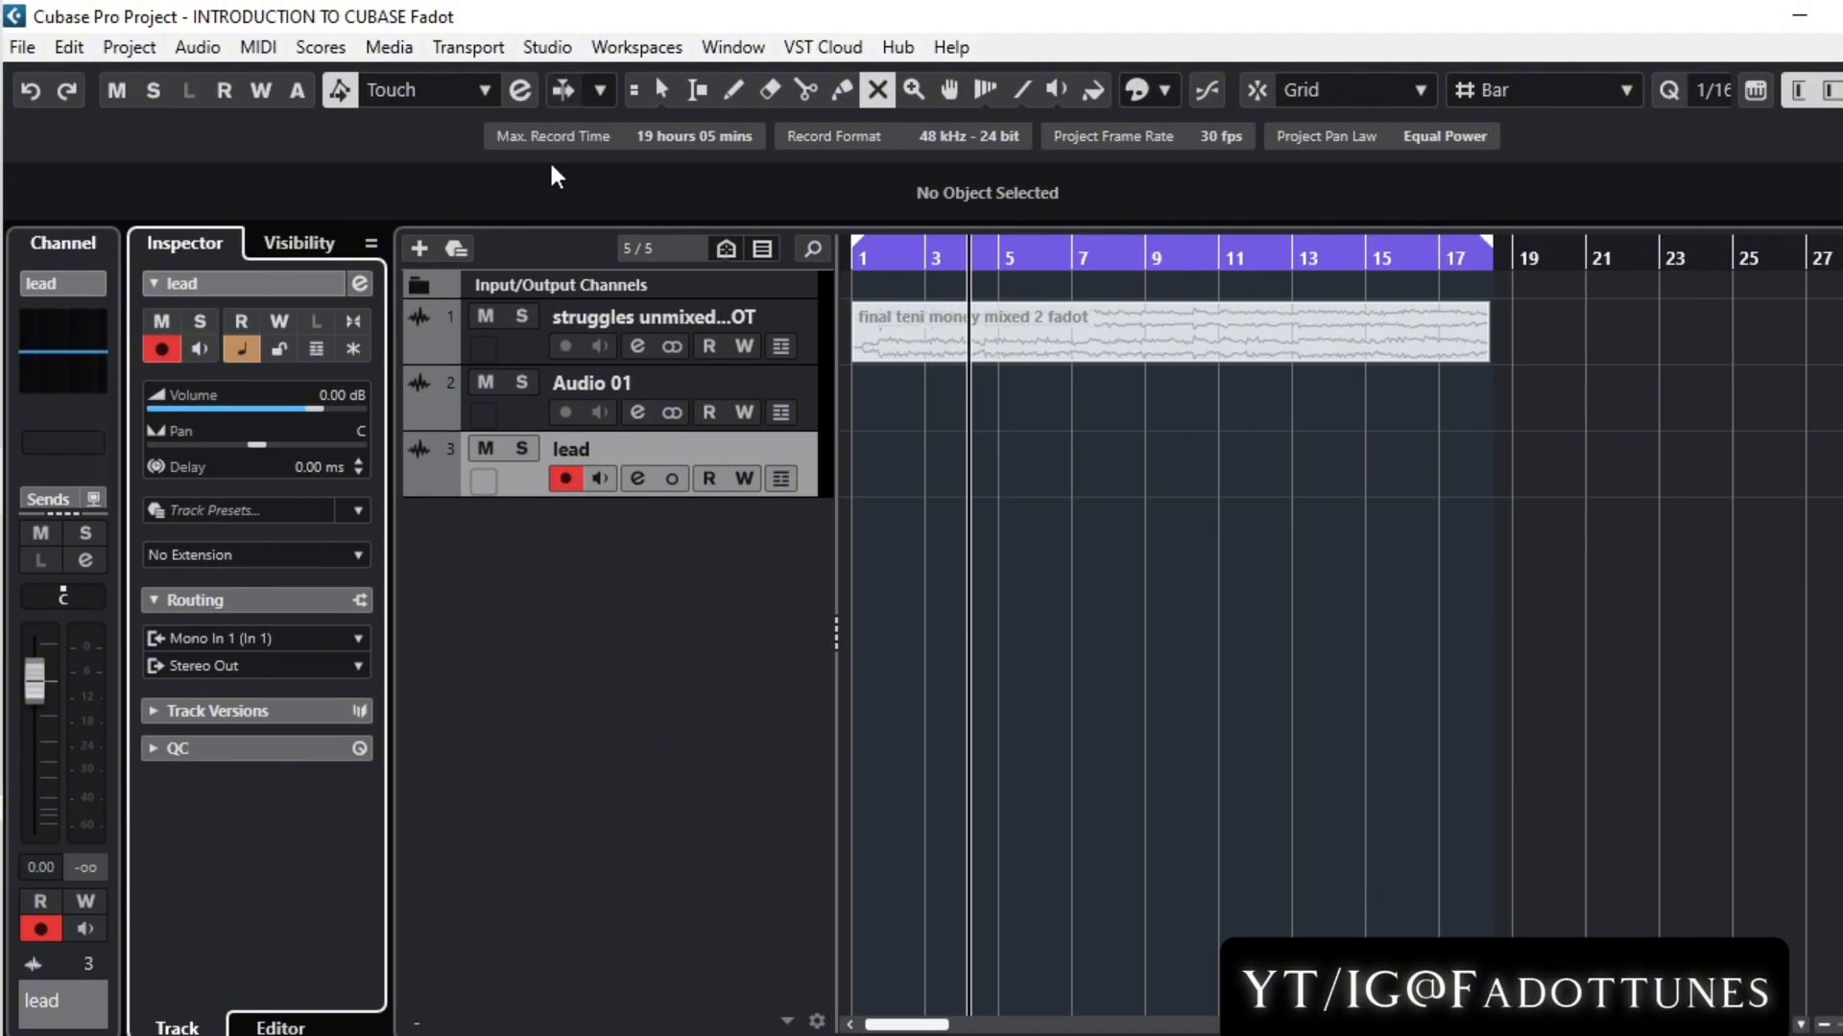
click(255, 664)
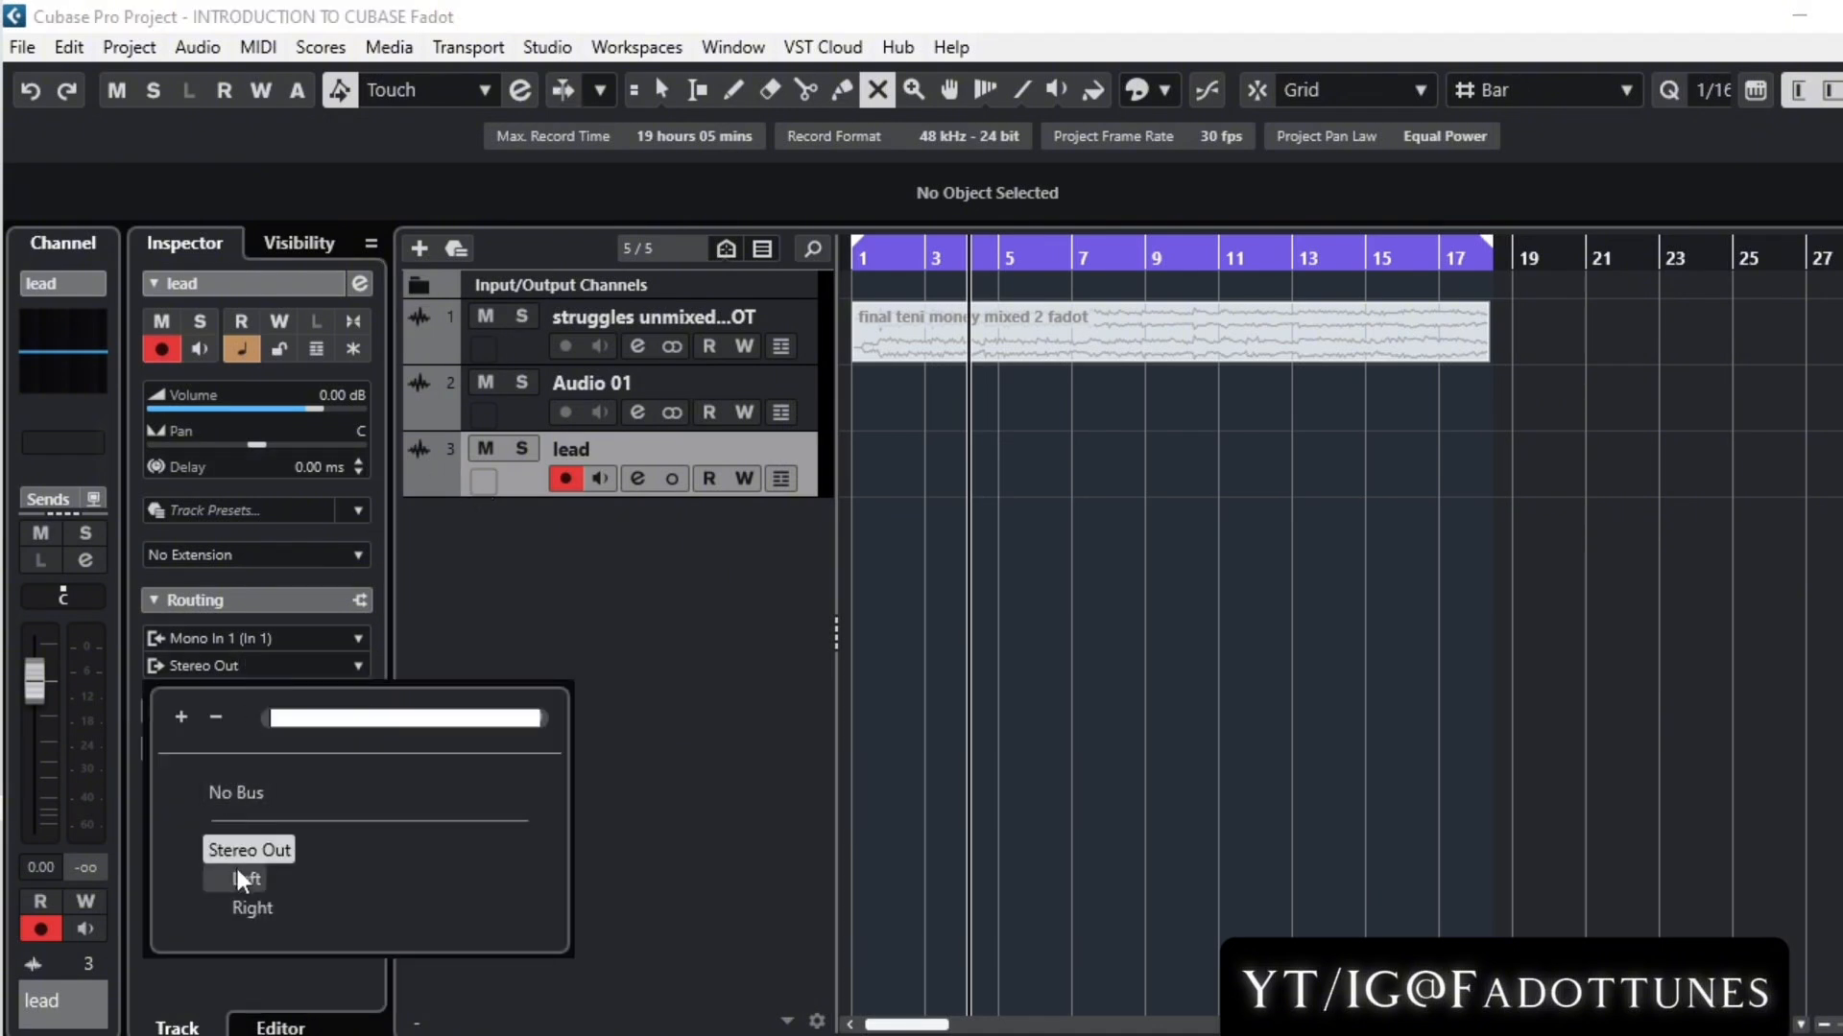
click(641, 590)
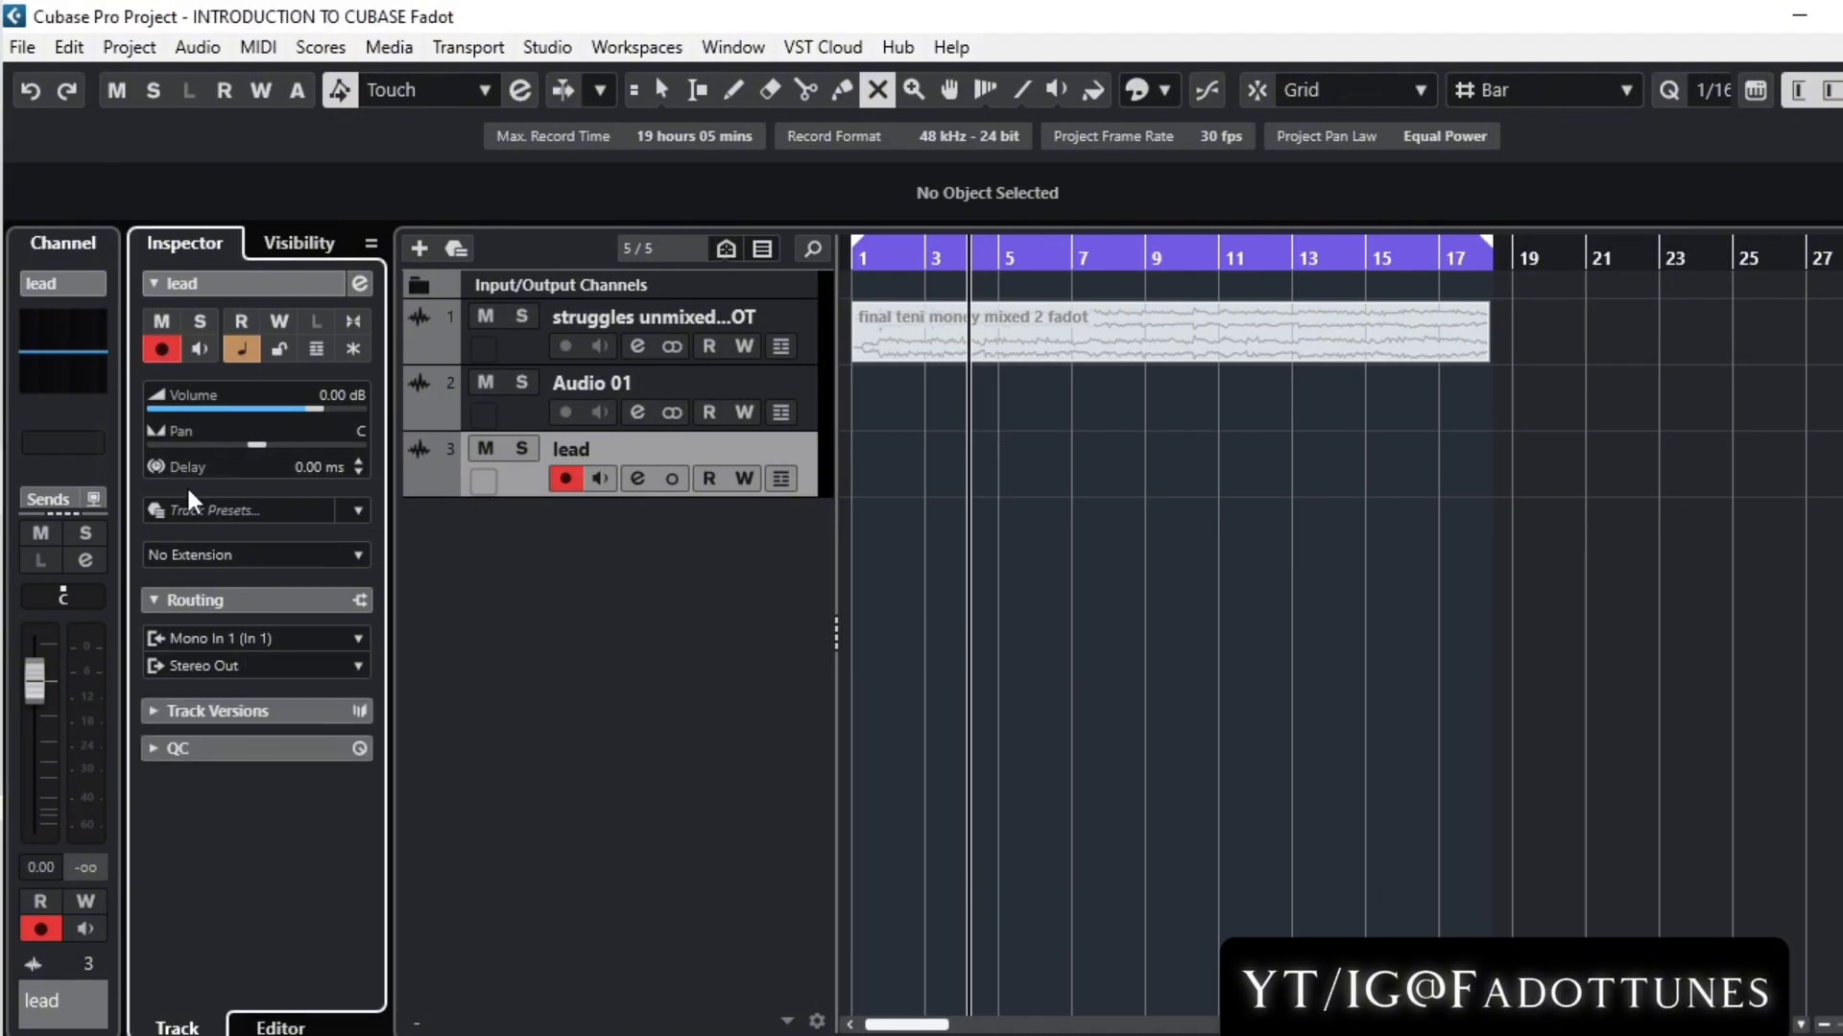
Widen the channel strip, bring its insert slots into view and check the effects available for the lead track without loading one
drag(123, 586, 319, 624)
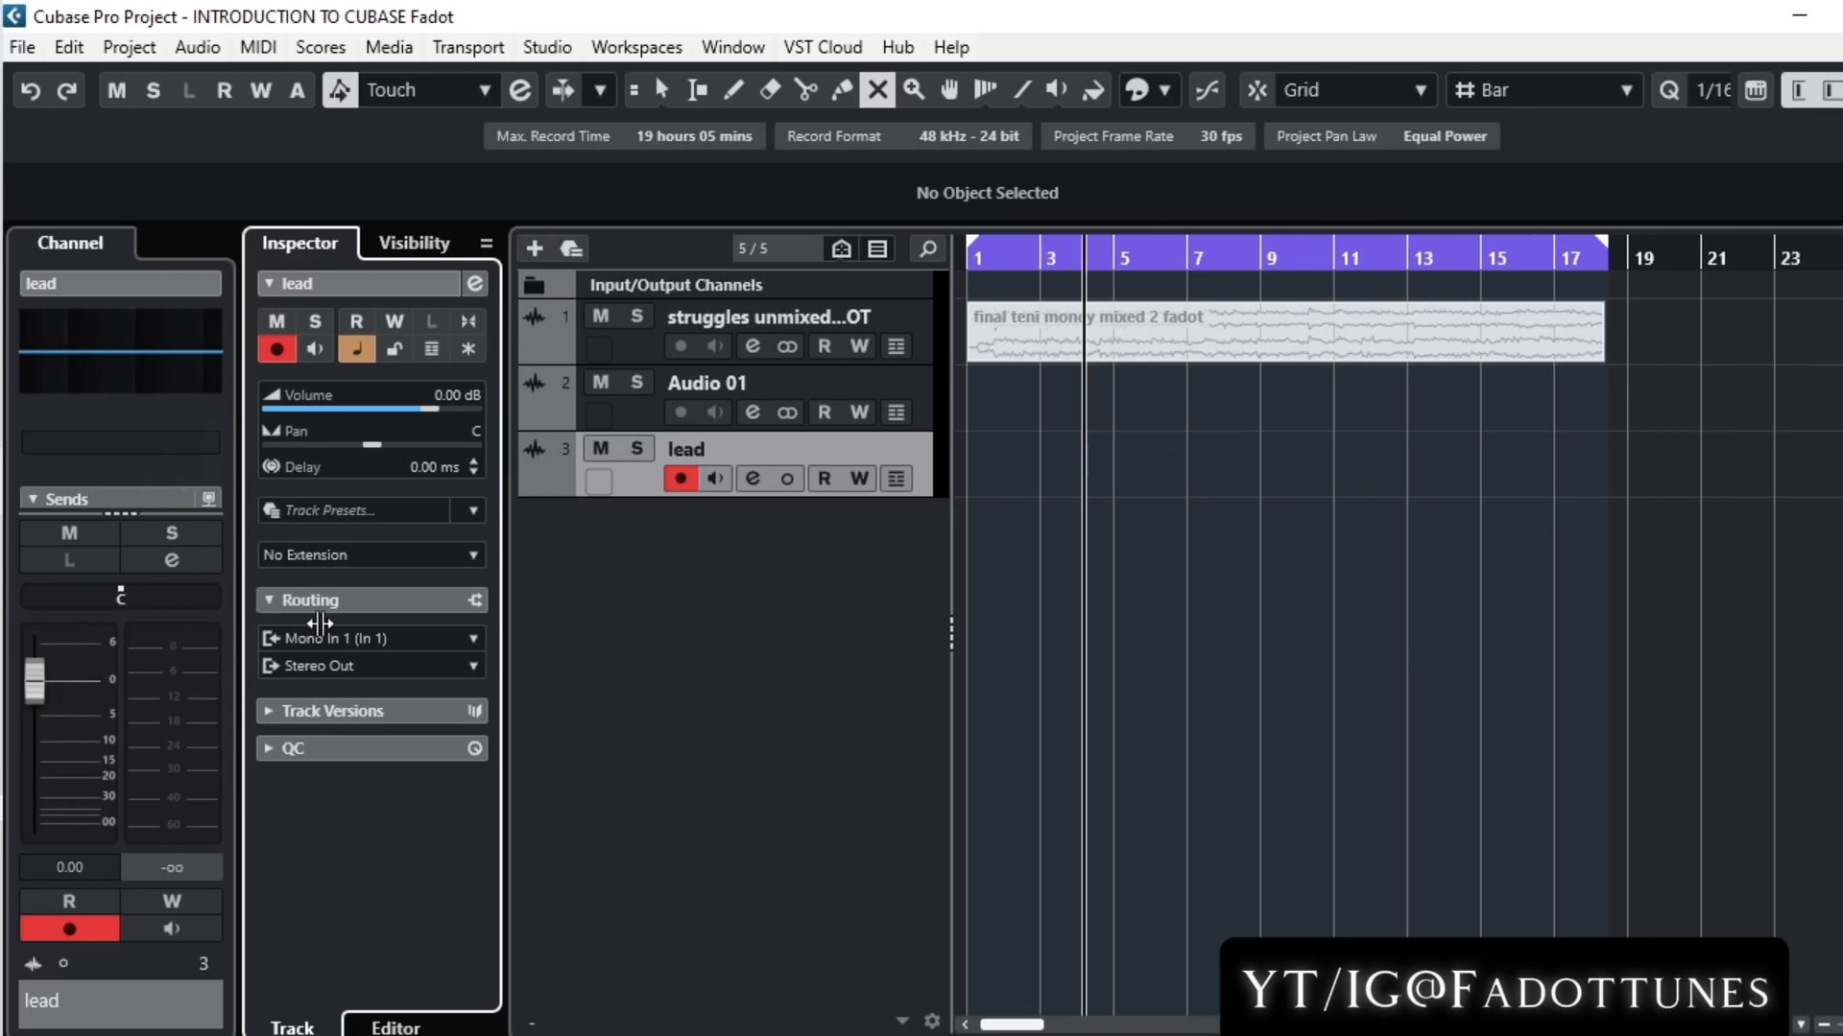
scroll(175, 449, up, 2)
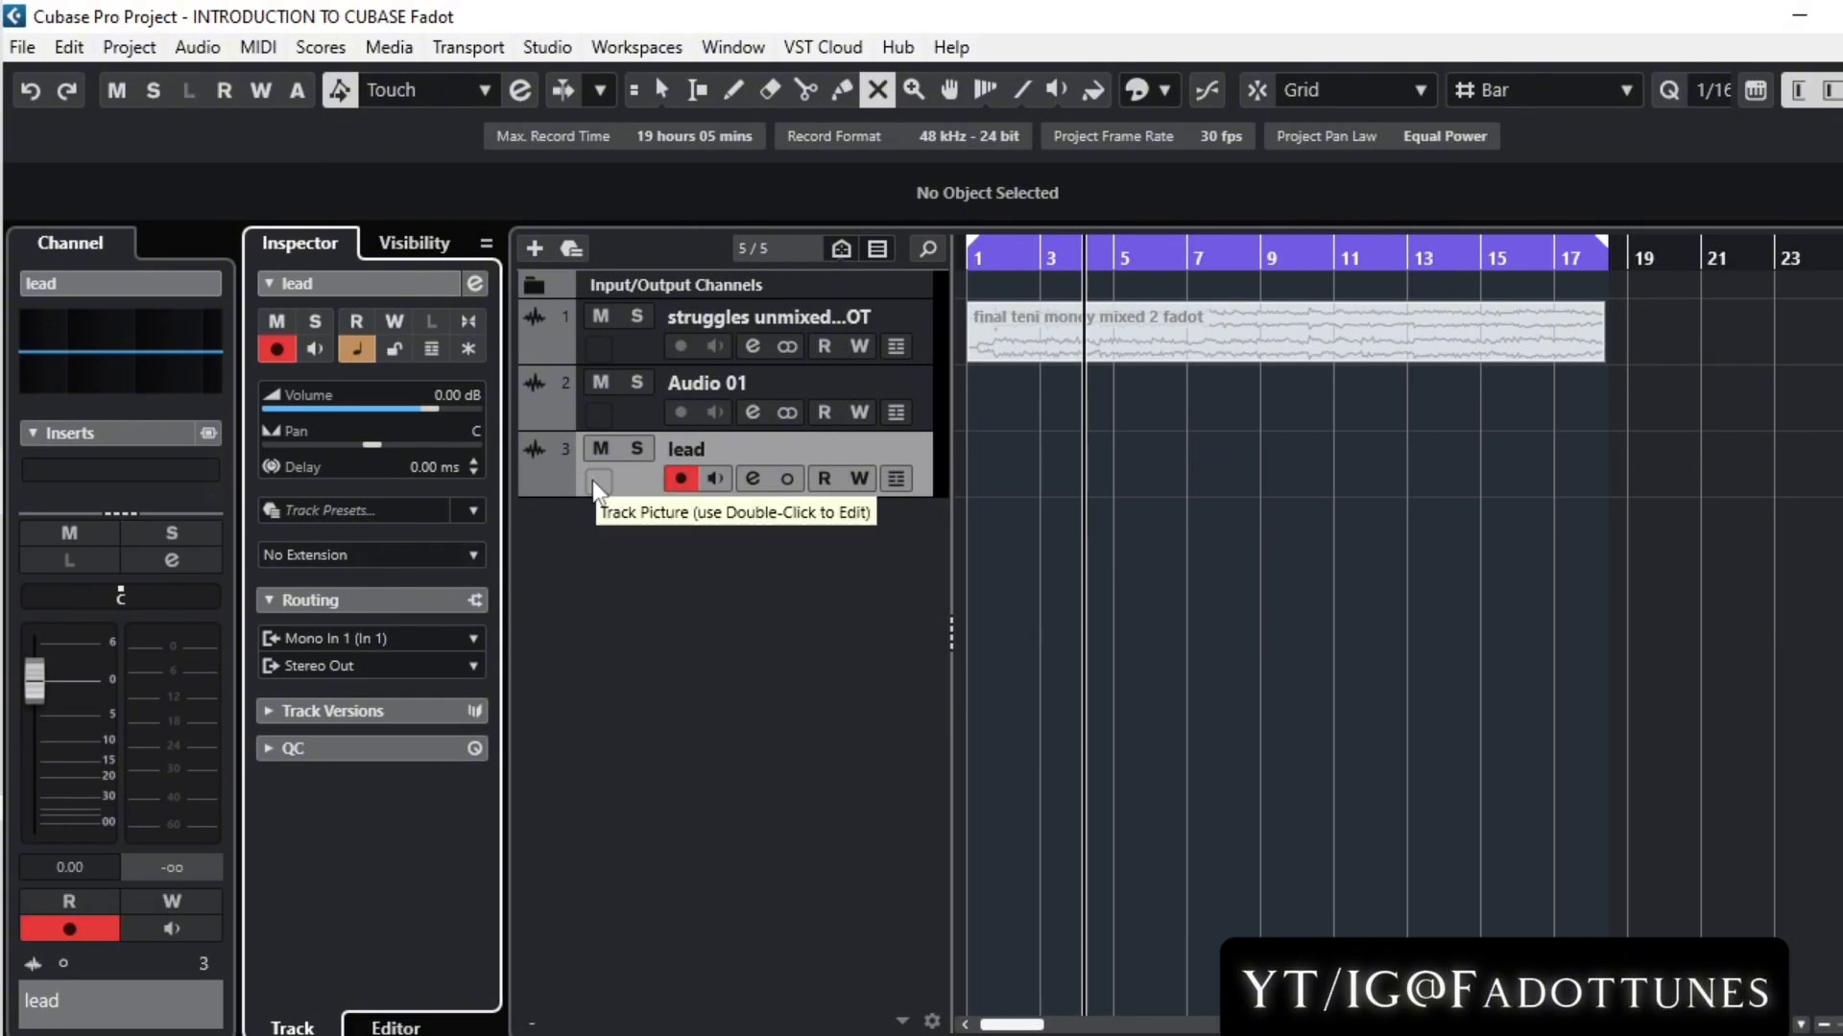
click(169, 469)
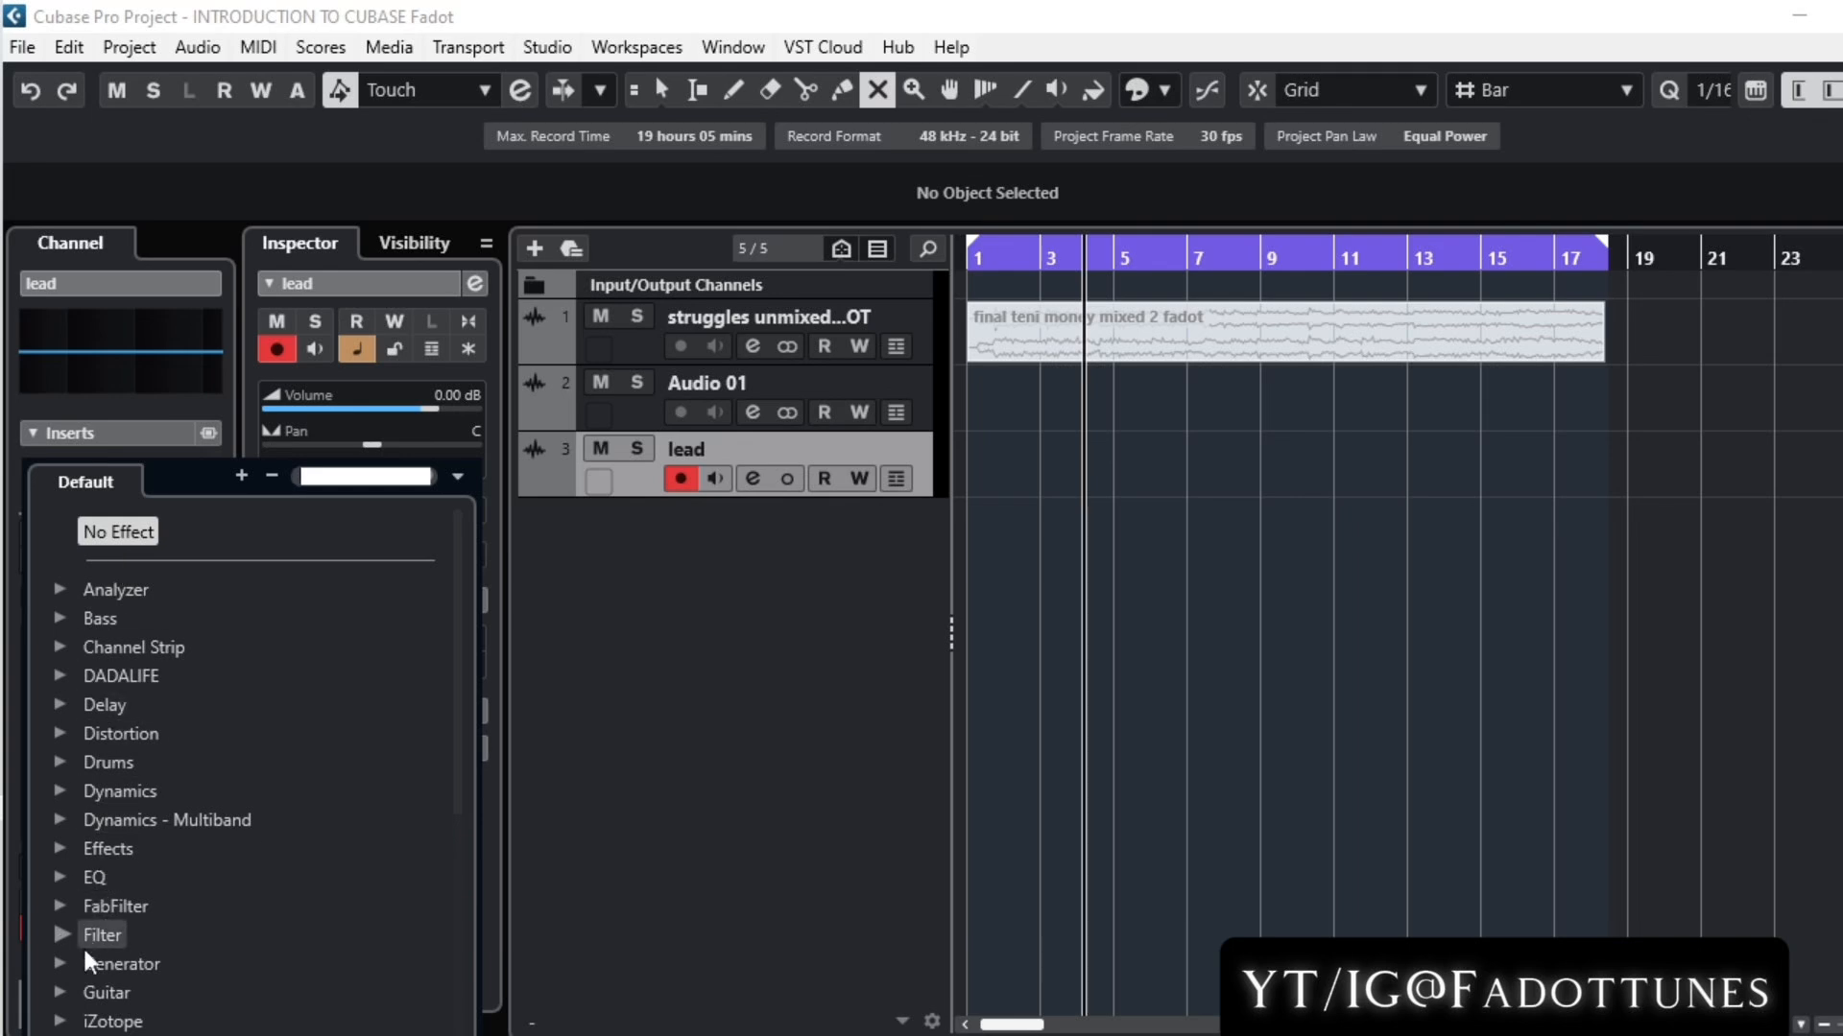
click(655, 694)
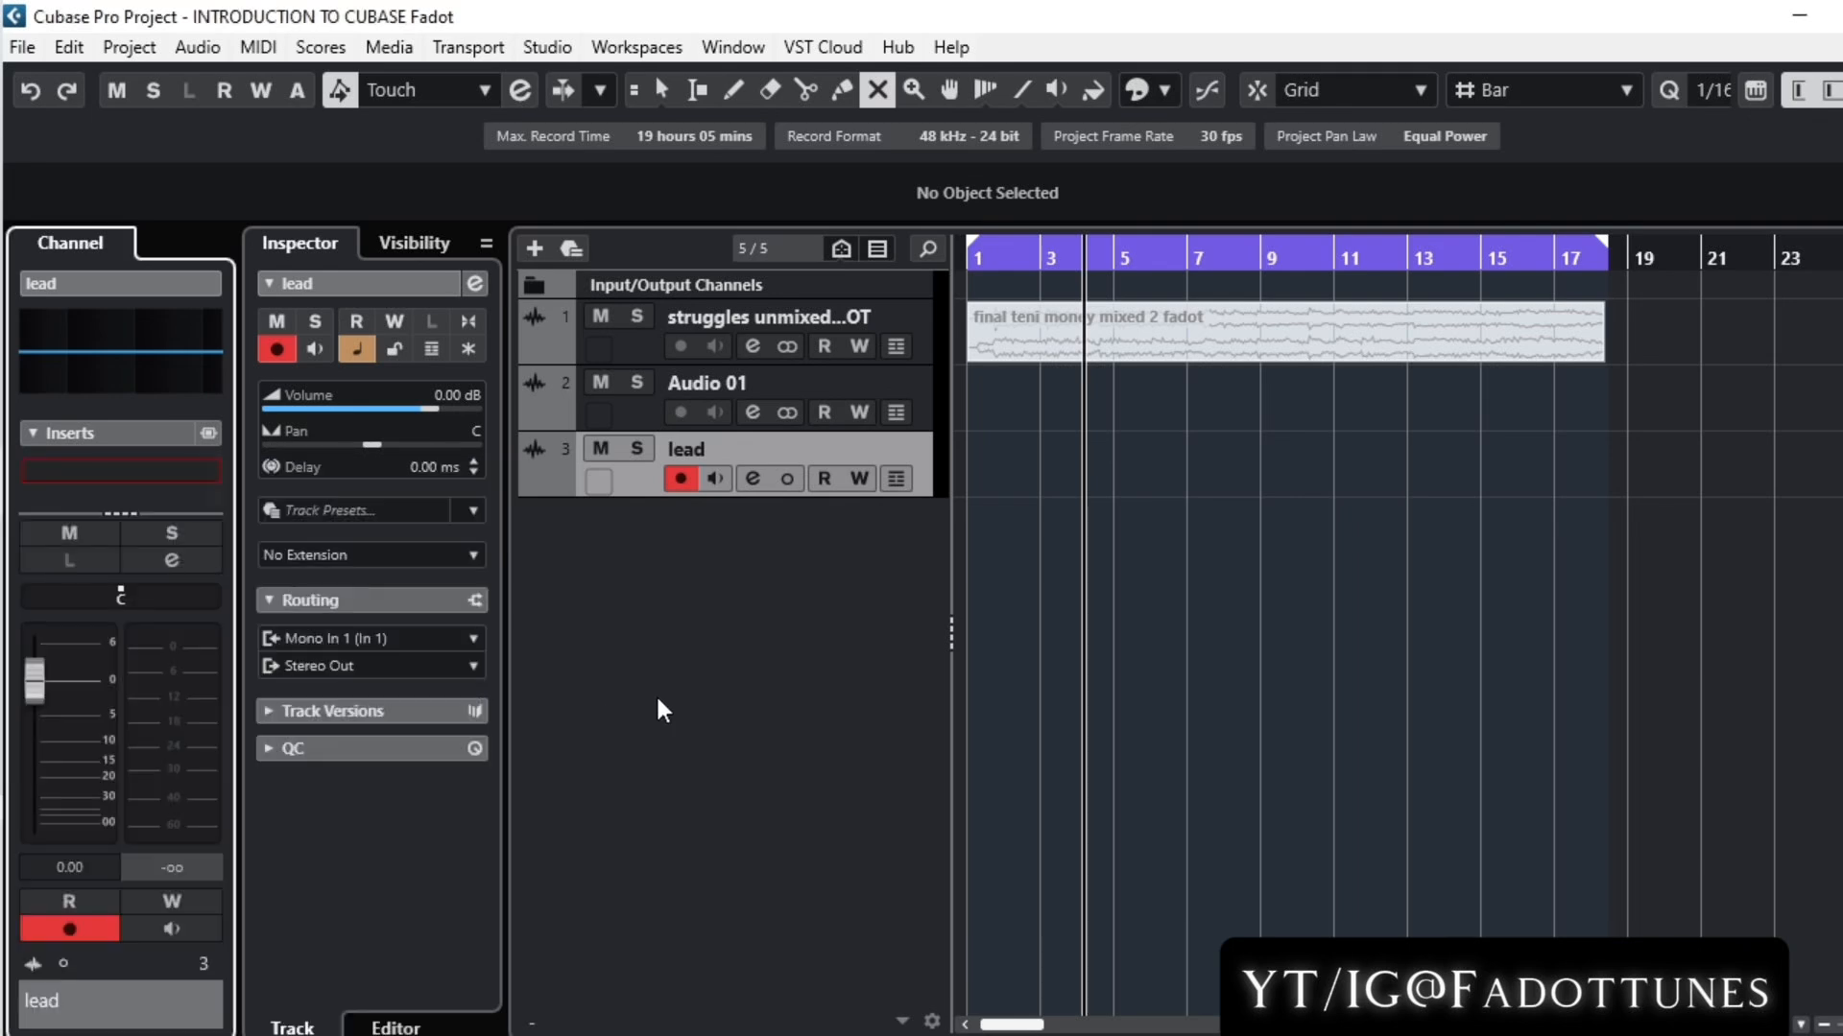
Add one stereo group track routed to Stereo Out and created inside the group folder
right_click(618, 539)
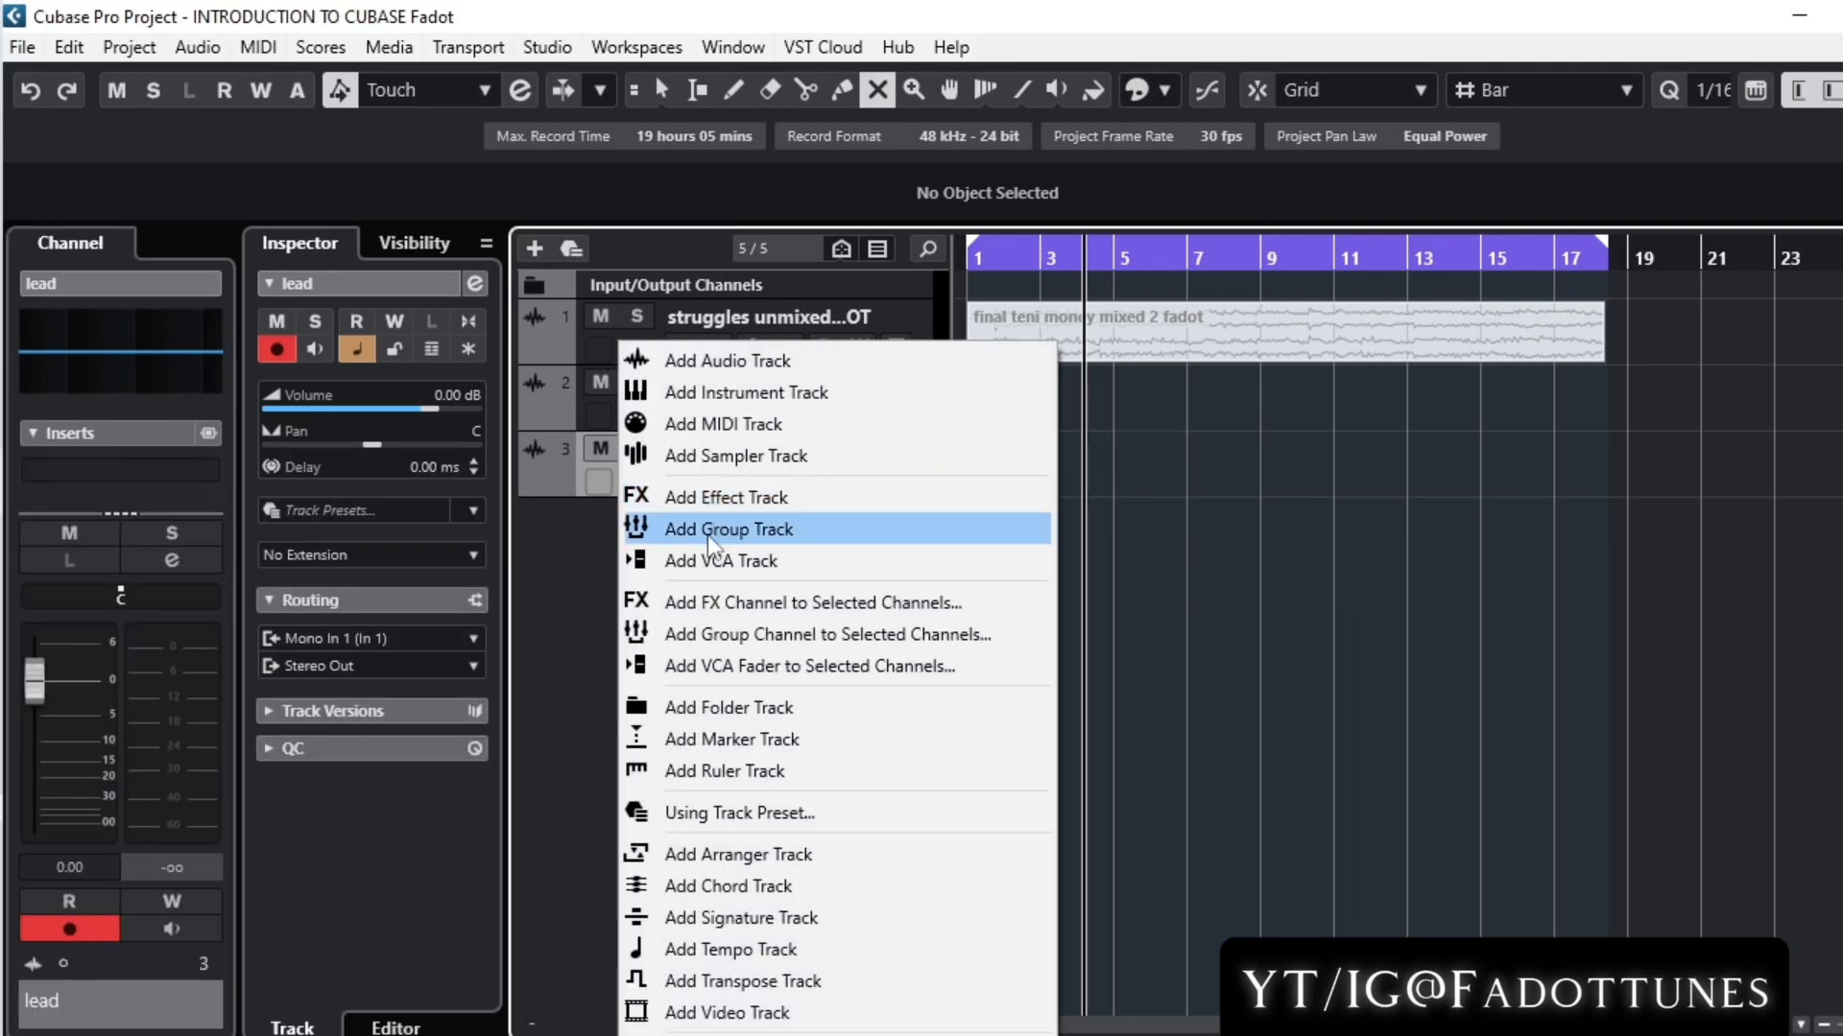
click(707, 534)
click(1055, 487)
click(1069, 640)
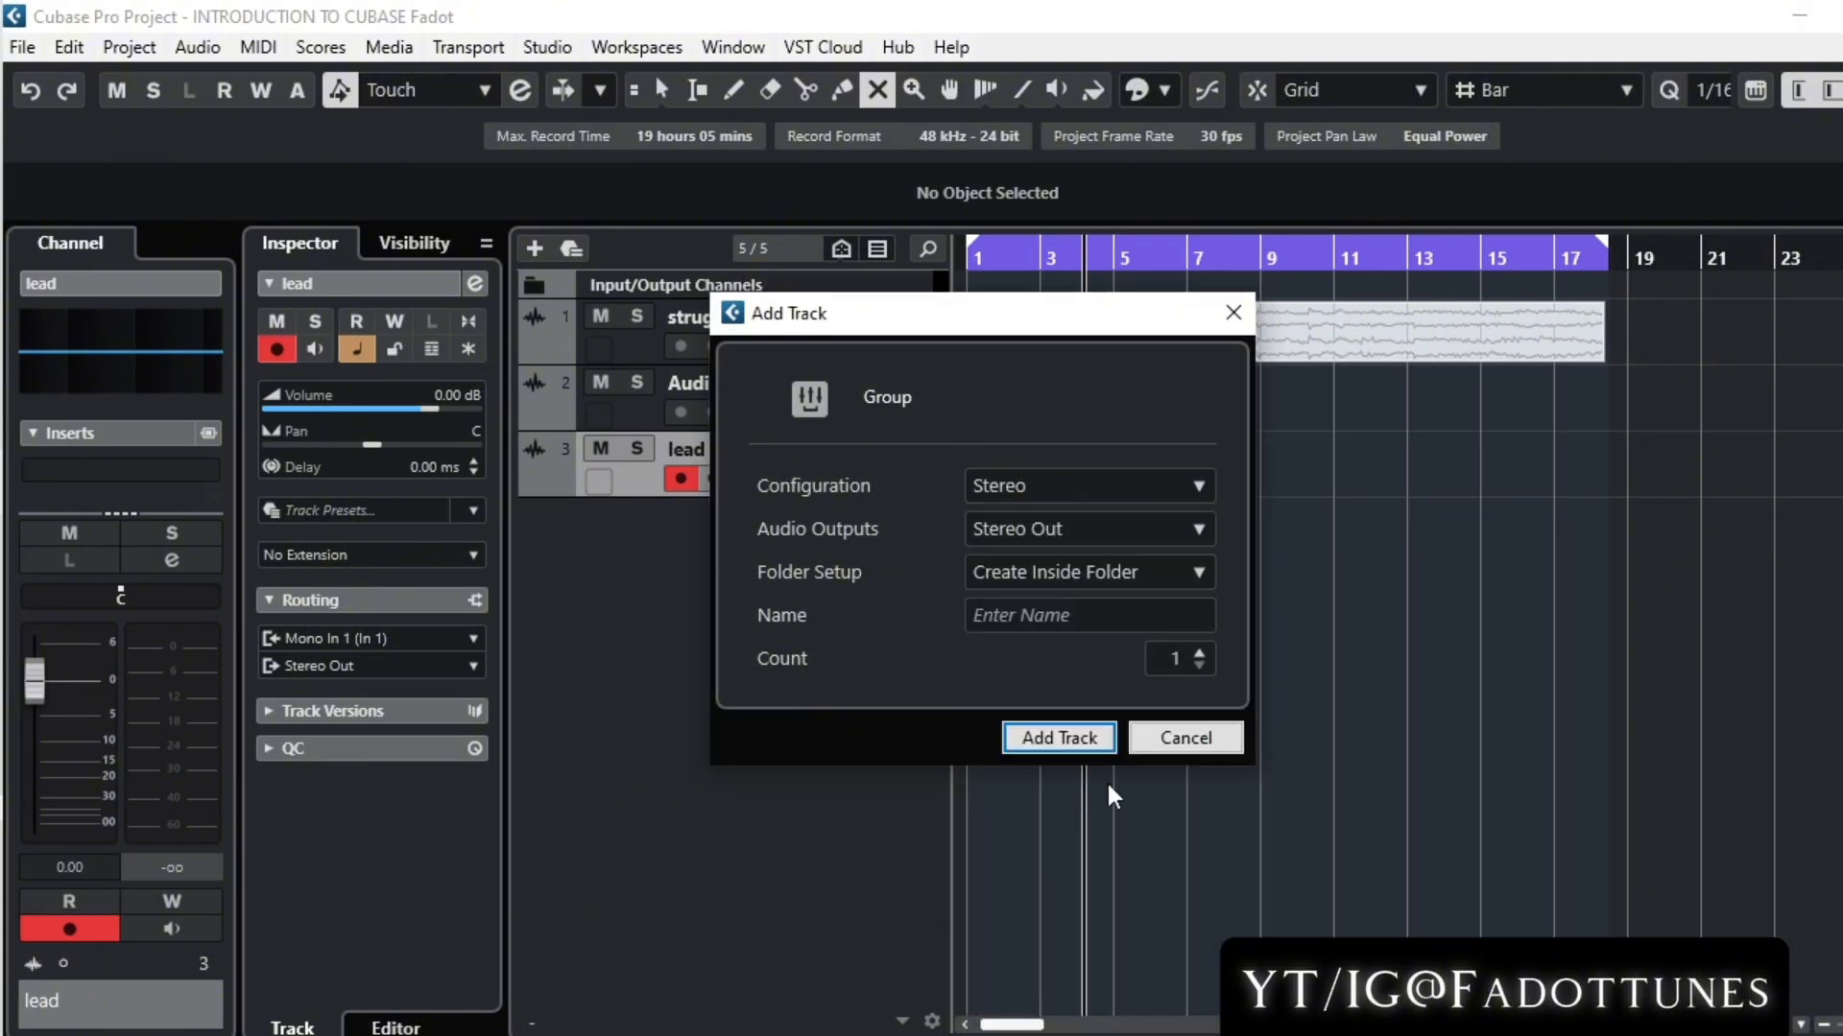
click(1060, 738)
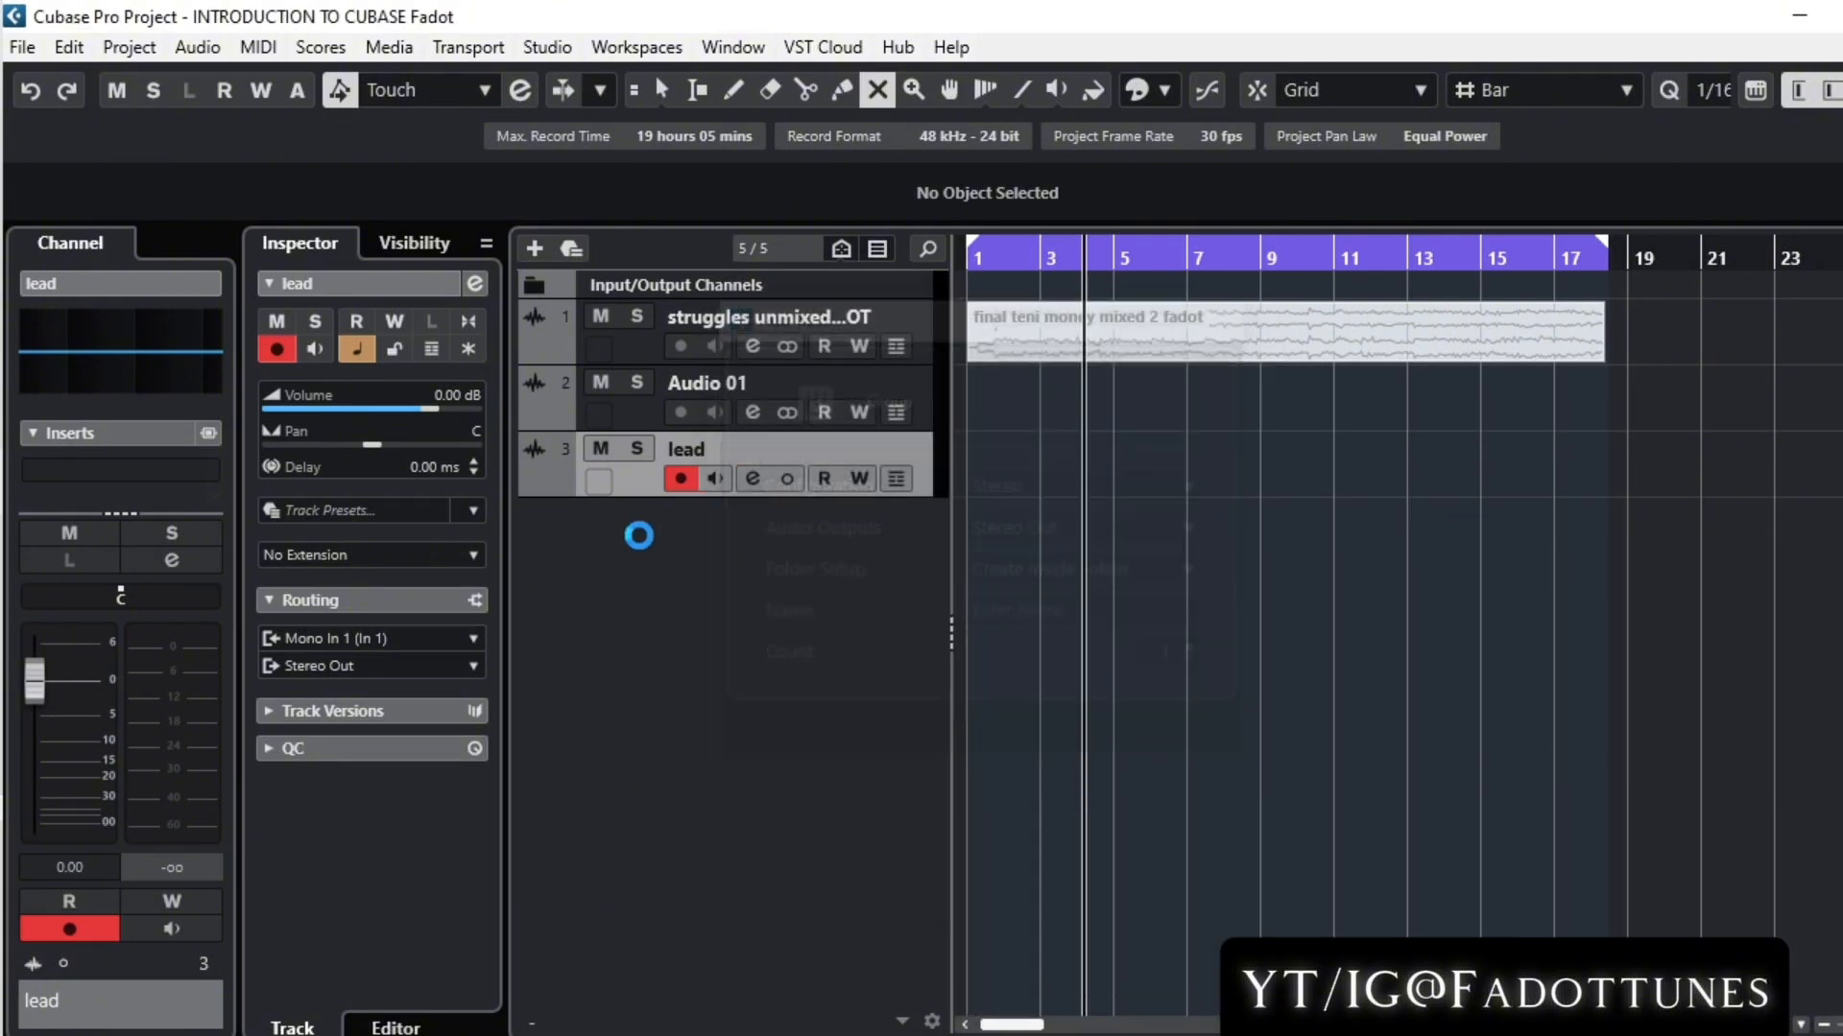
Add a mono audio track below the lead track, using Mono In 1 as input and Stereo Out as output
click(746, 456)
right_click(614, 479)
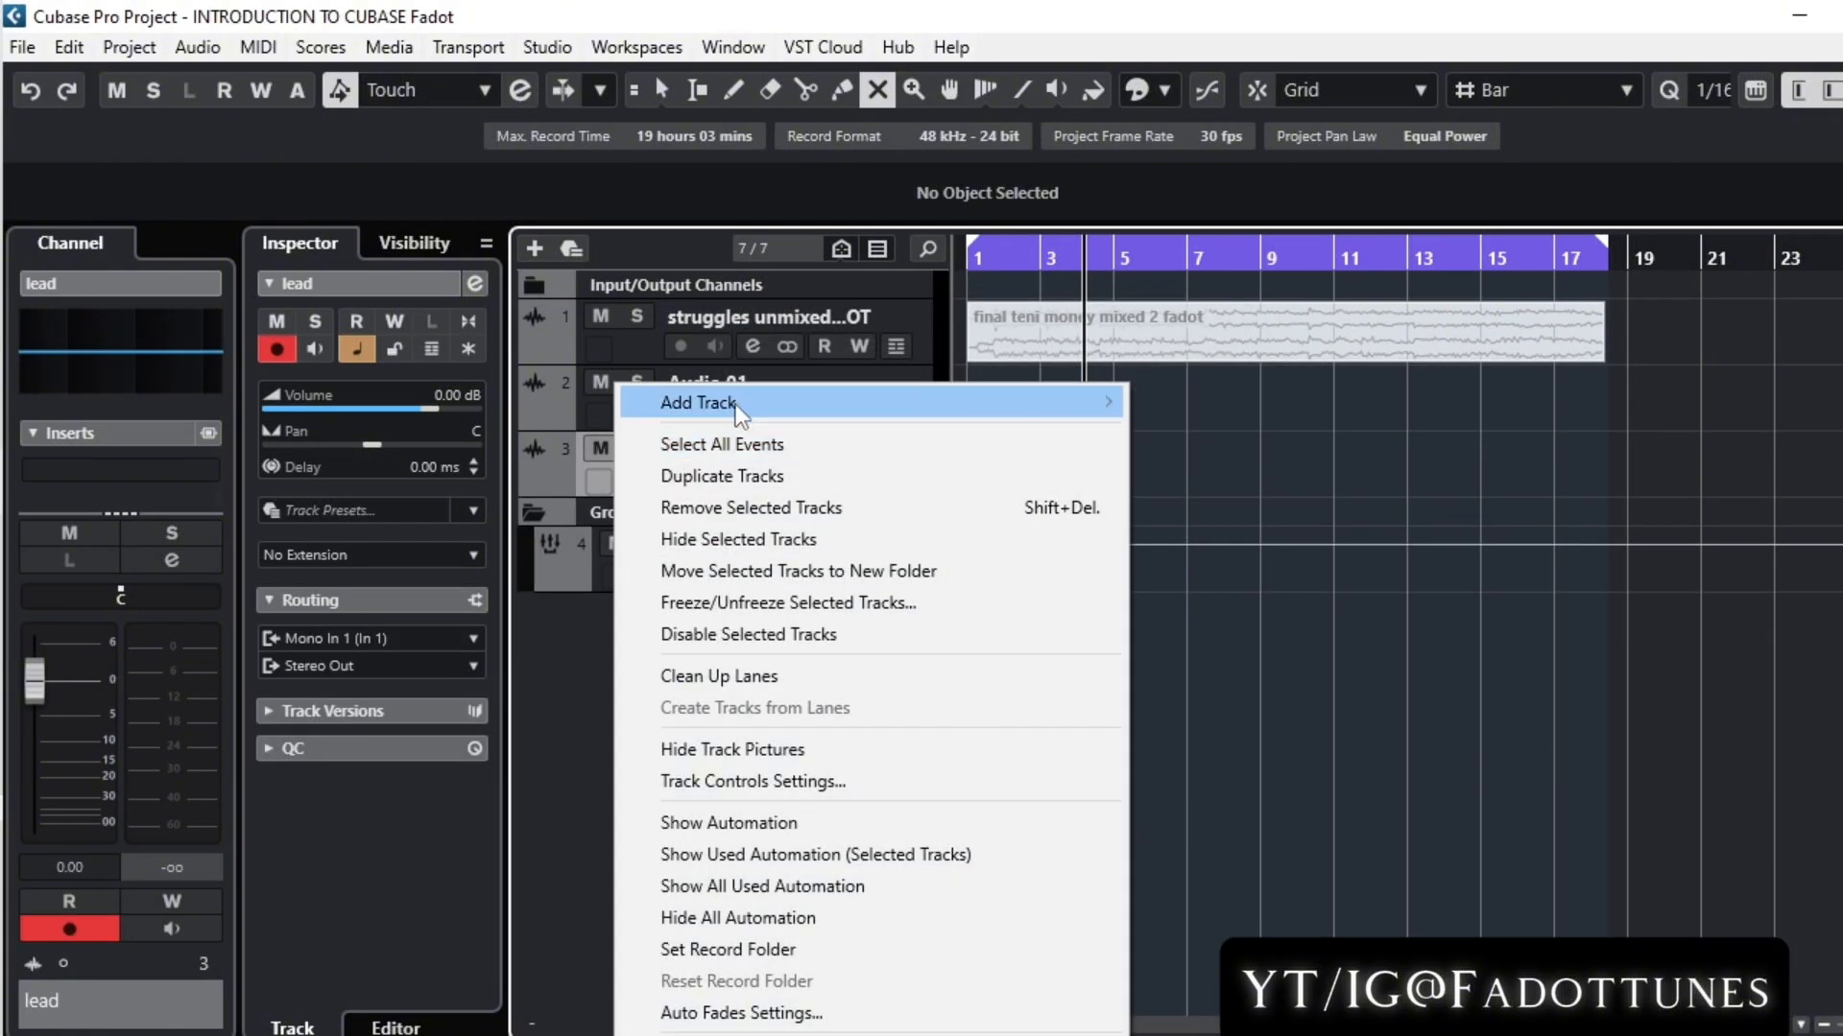
mouse_move(735, 405)
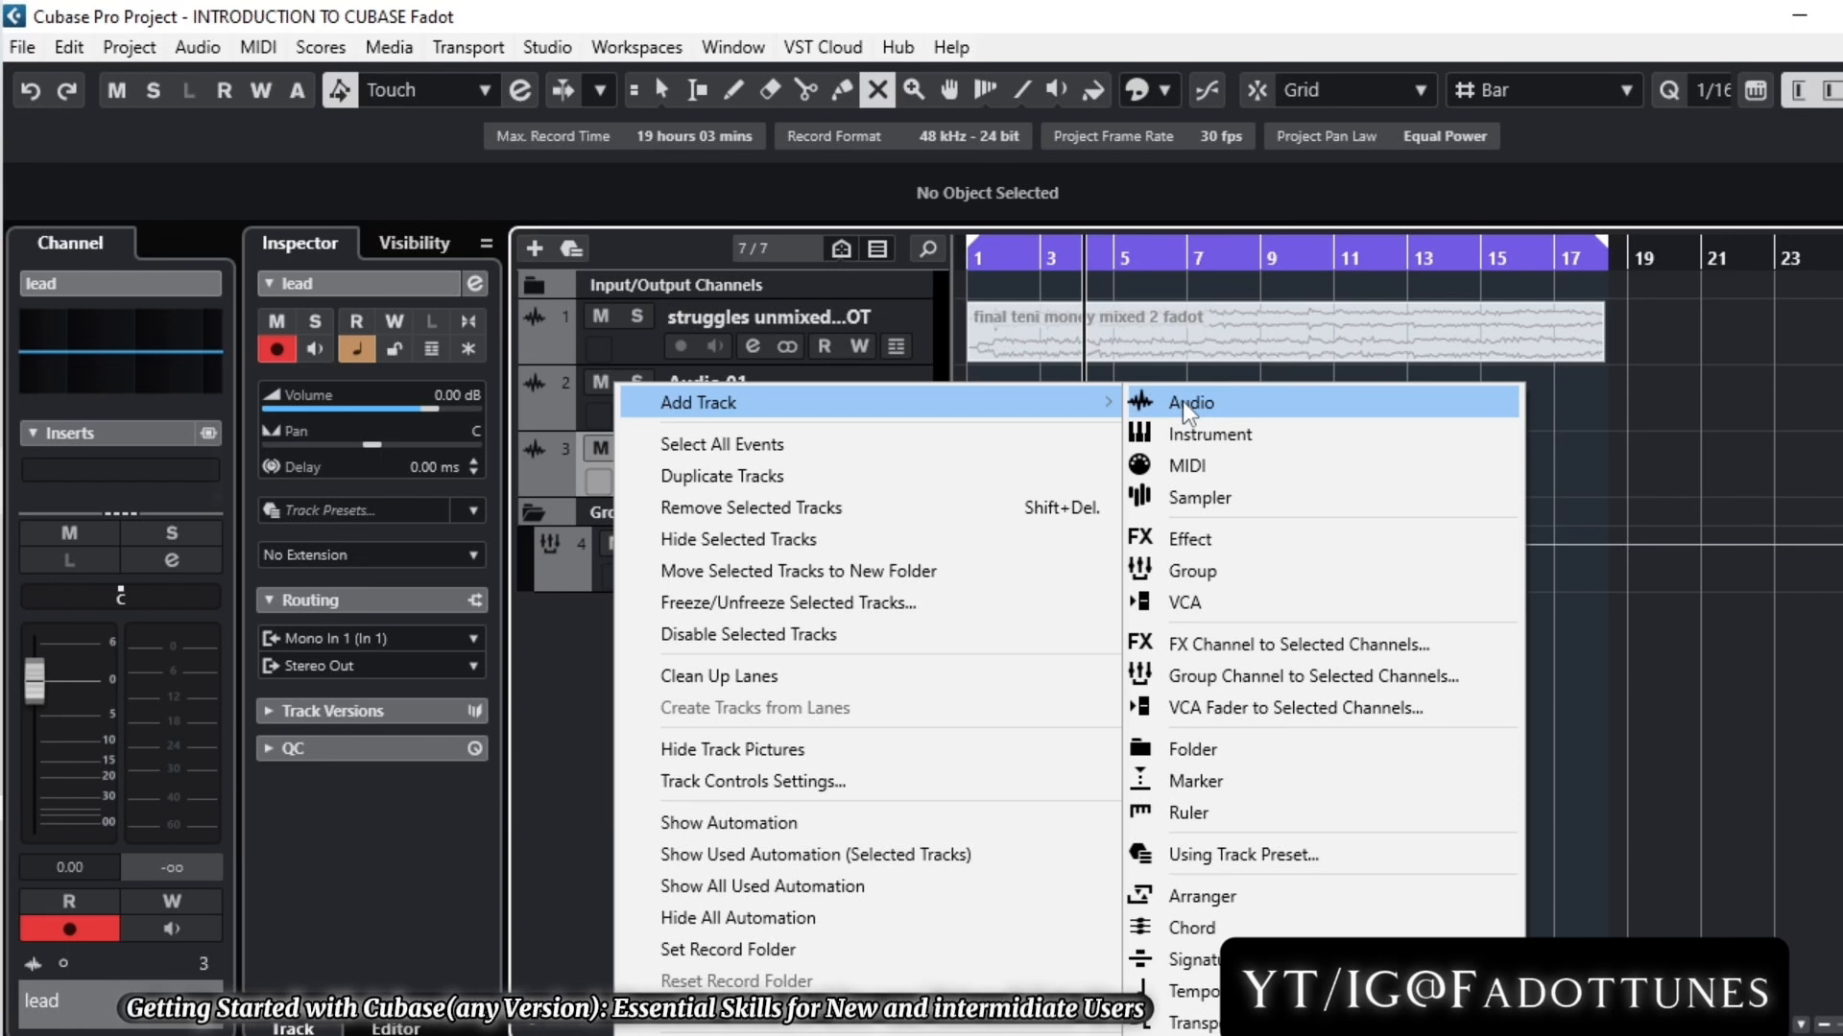
click(1183, 401)
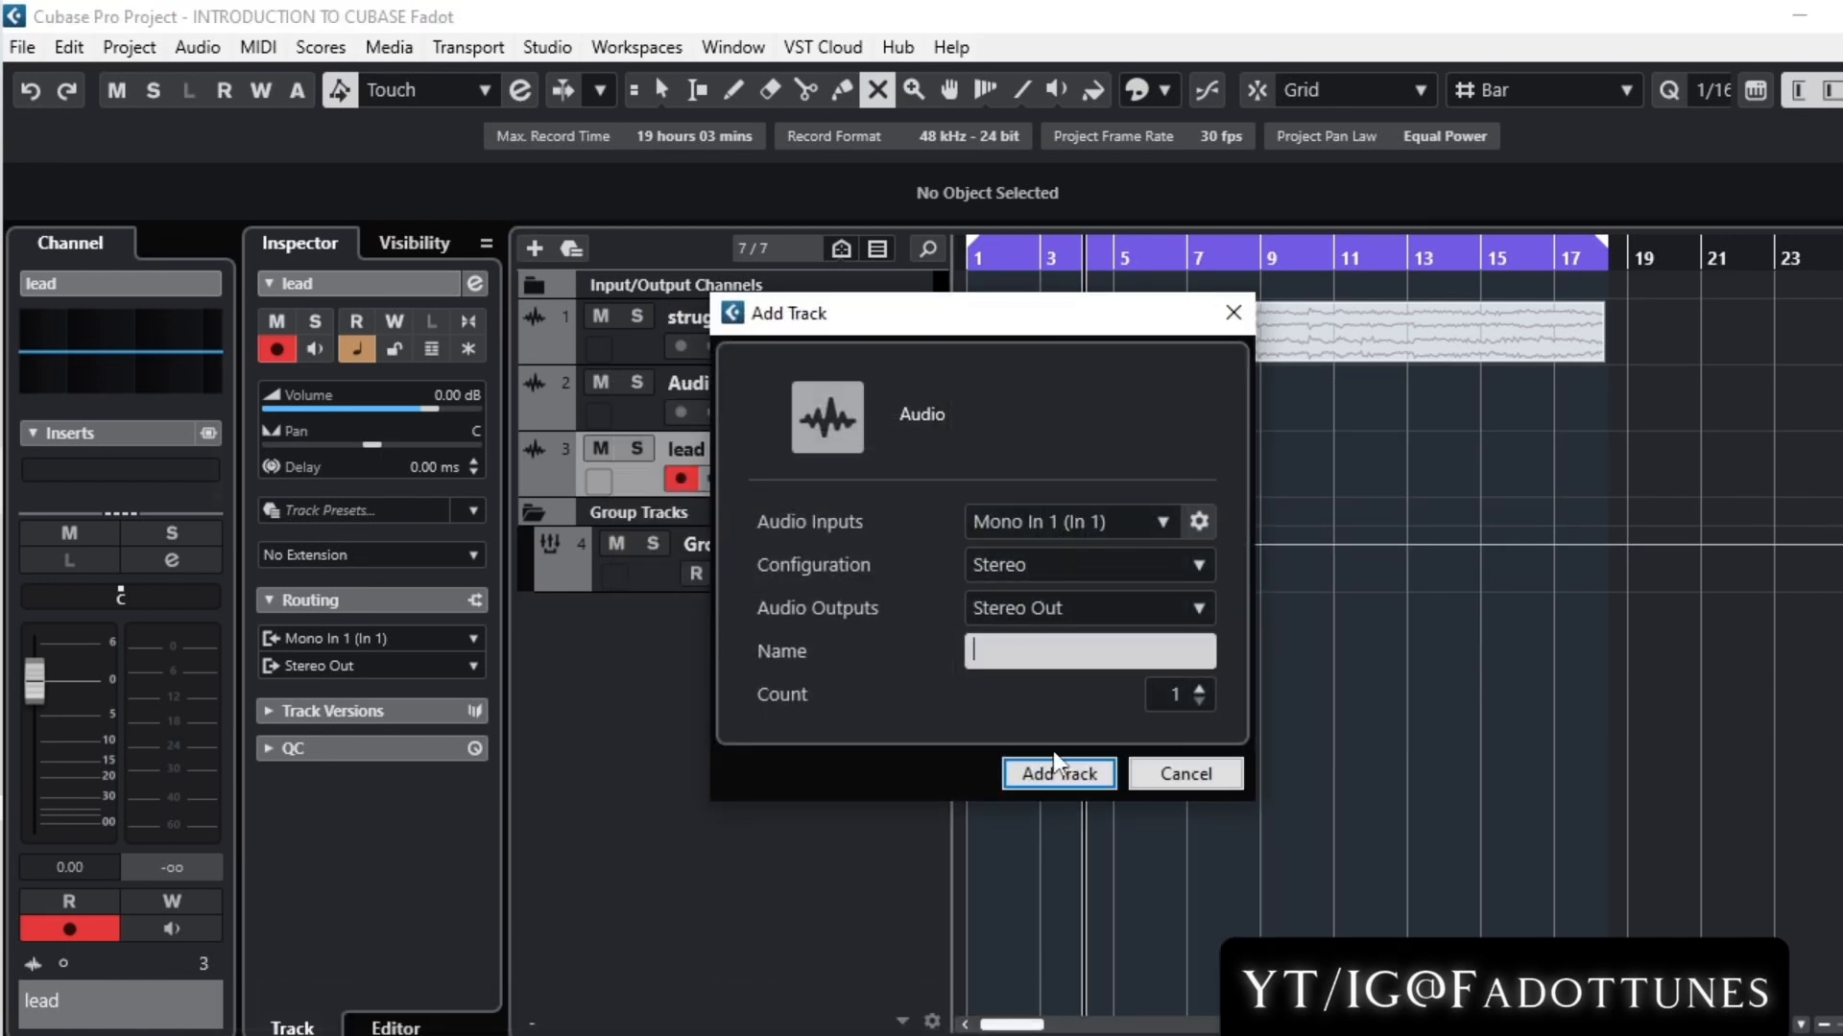
click(1050, 567)
click(1046, 694)
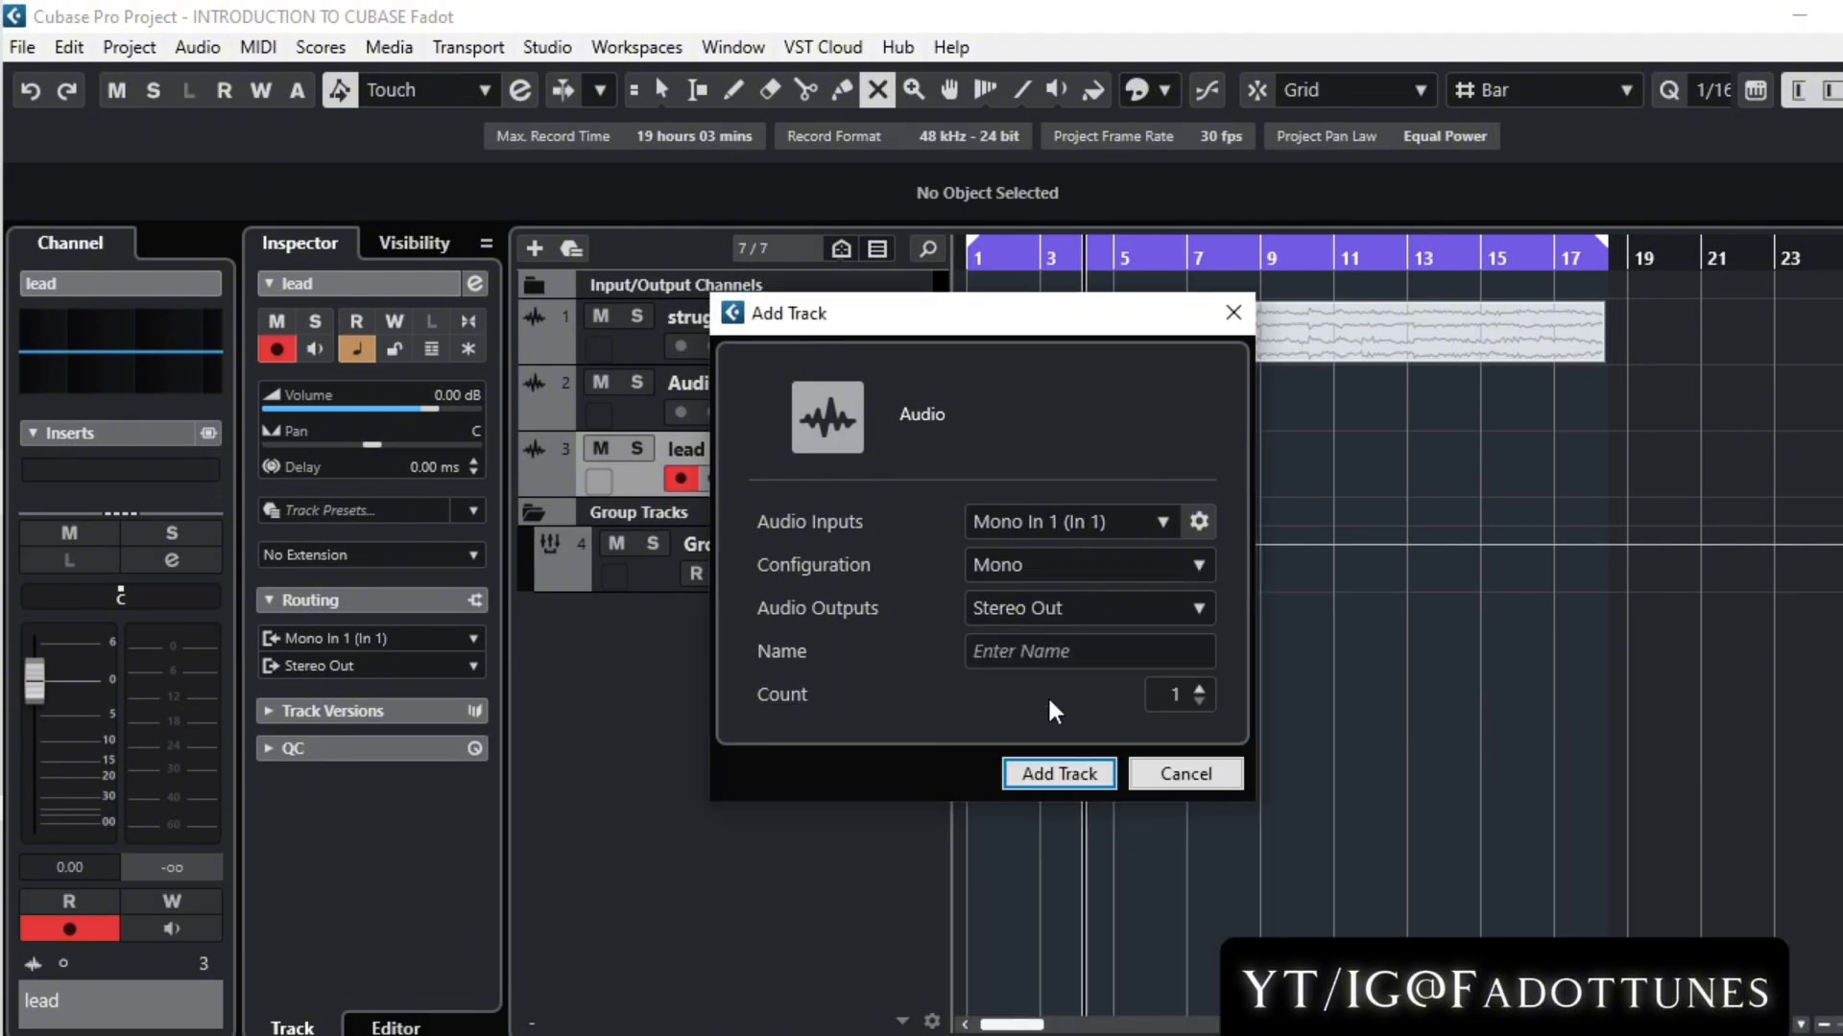
click(1059, 774)
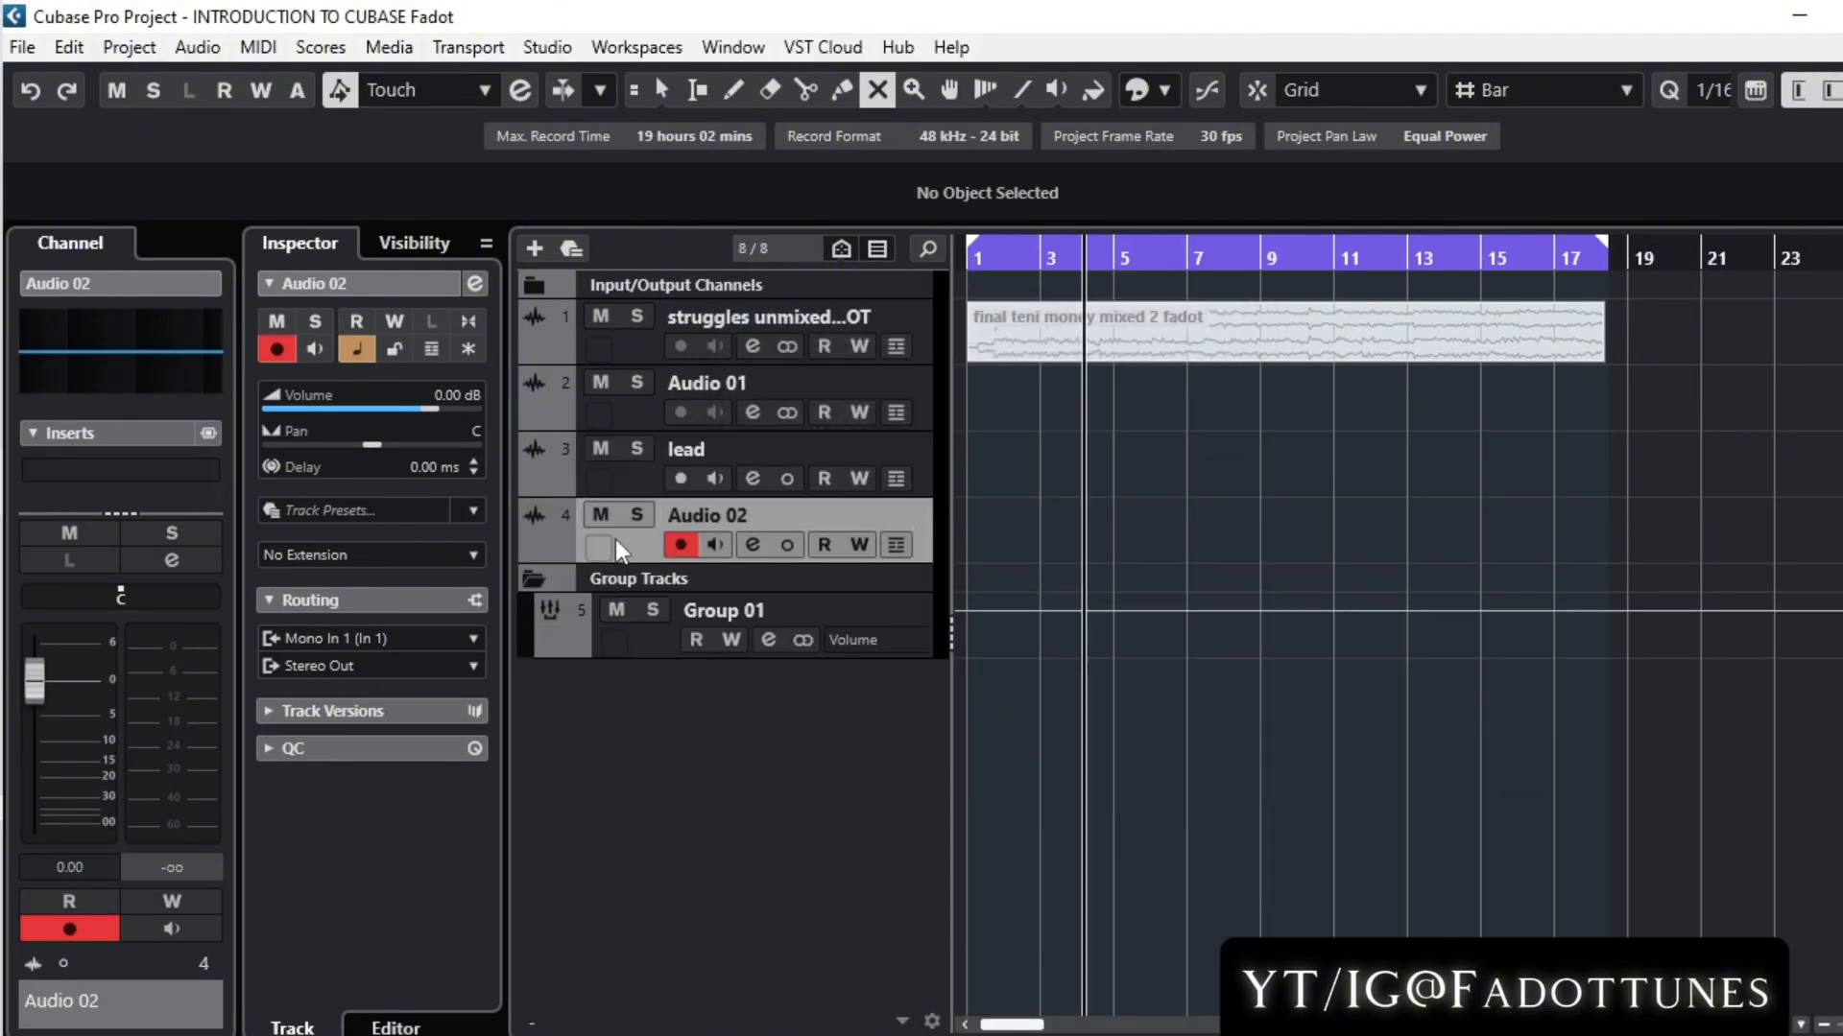
Rename the new mono audio track as "backup 1"
double_click(671, 516)
text(bac)
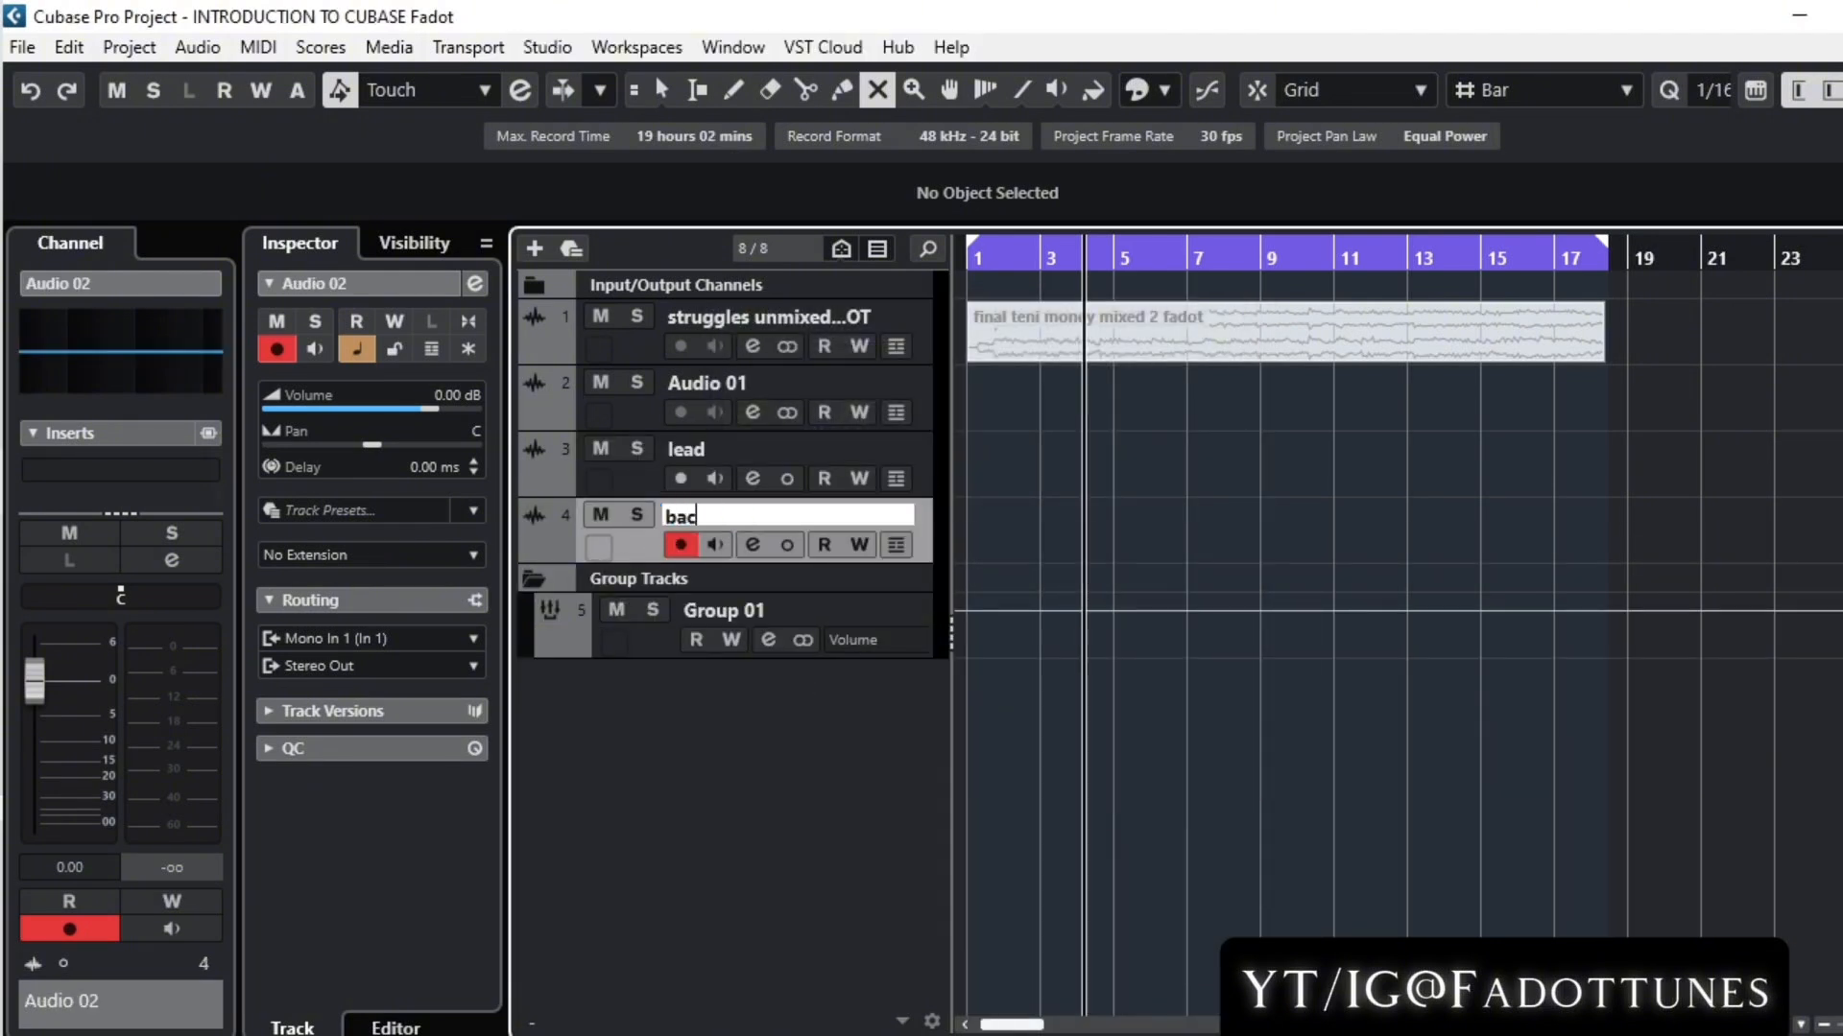
text(kup)
key(Return)
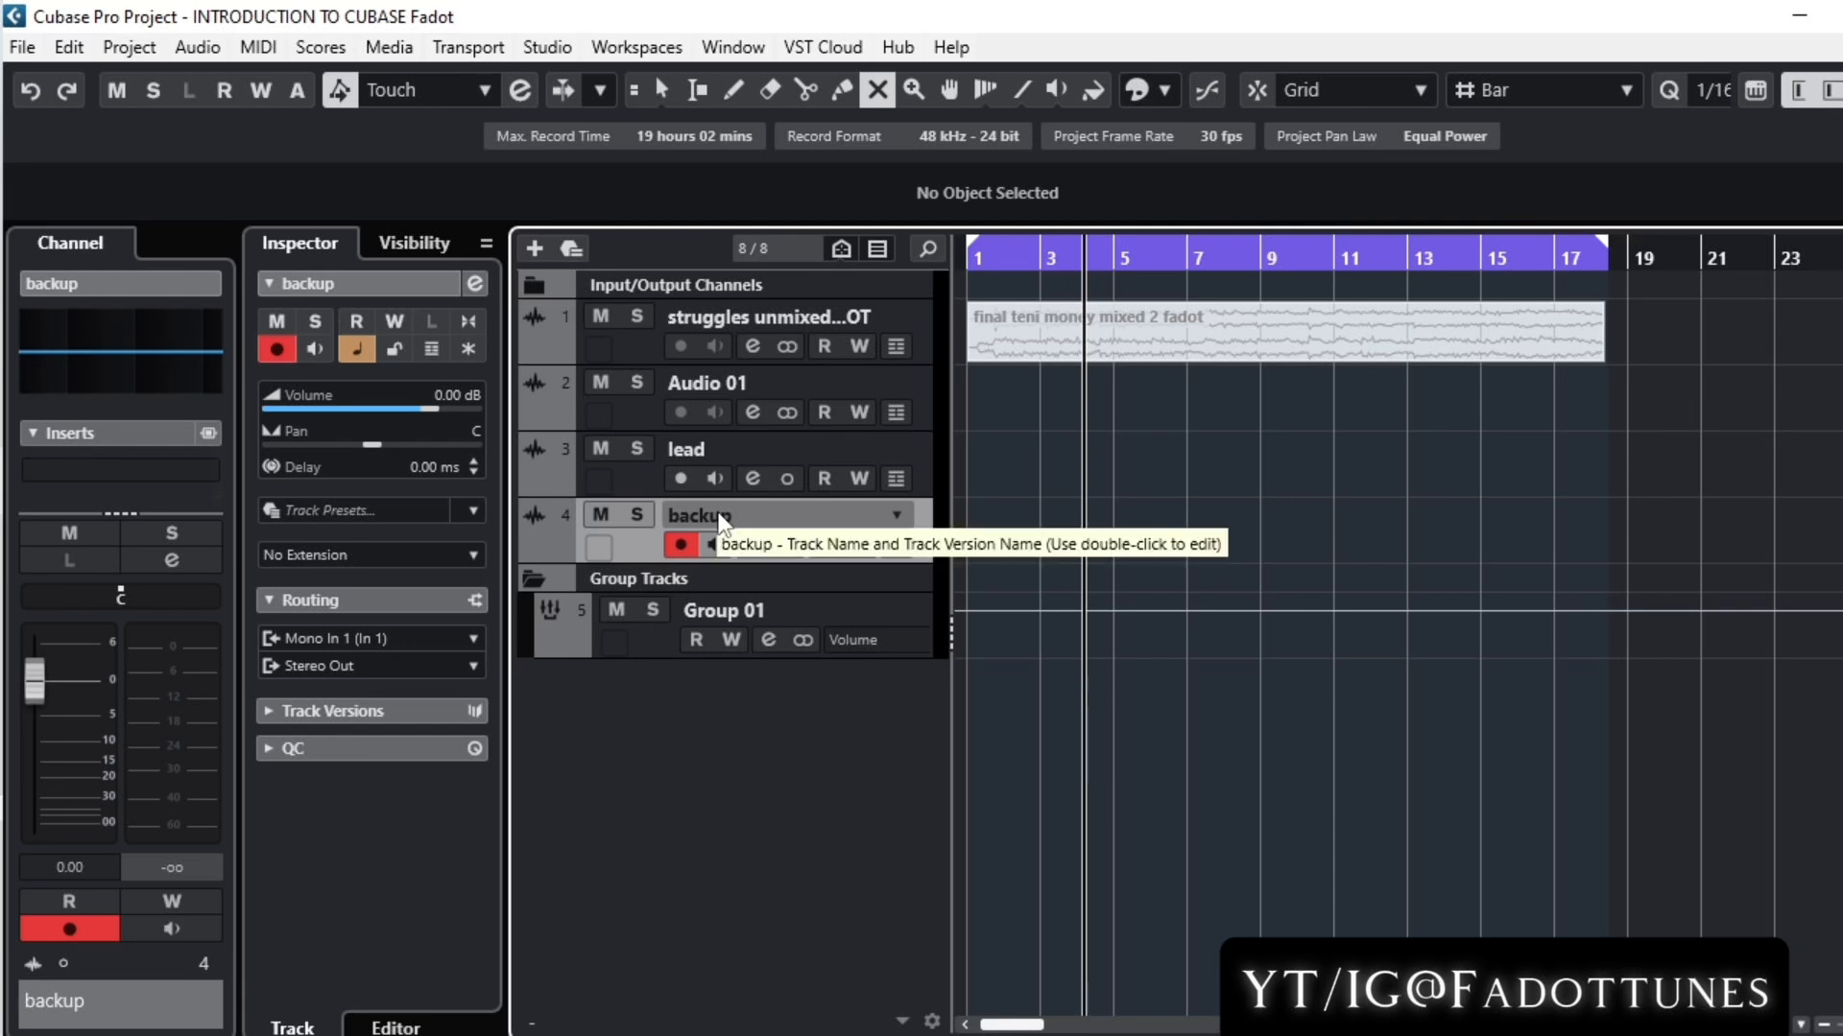
double_click(771, 517)
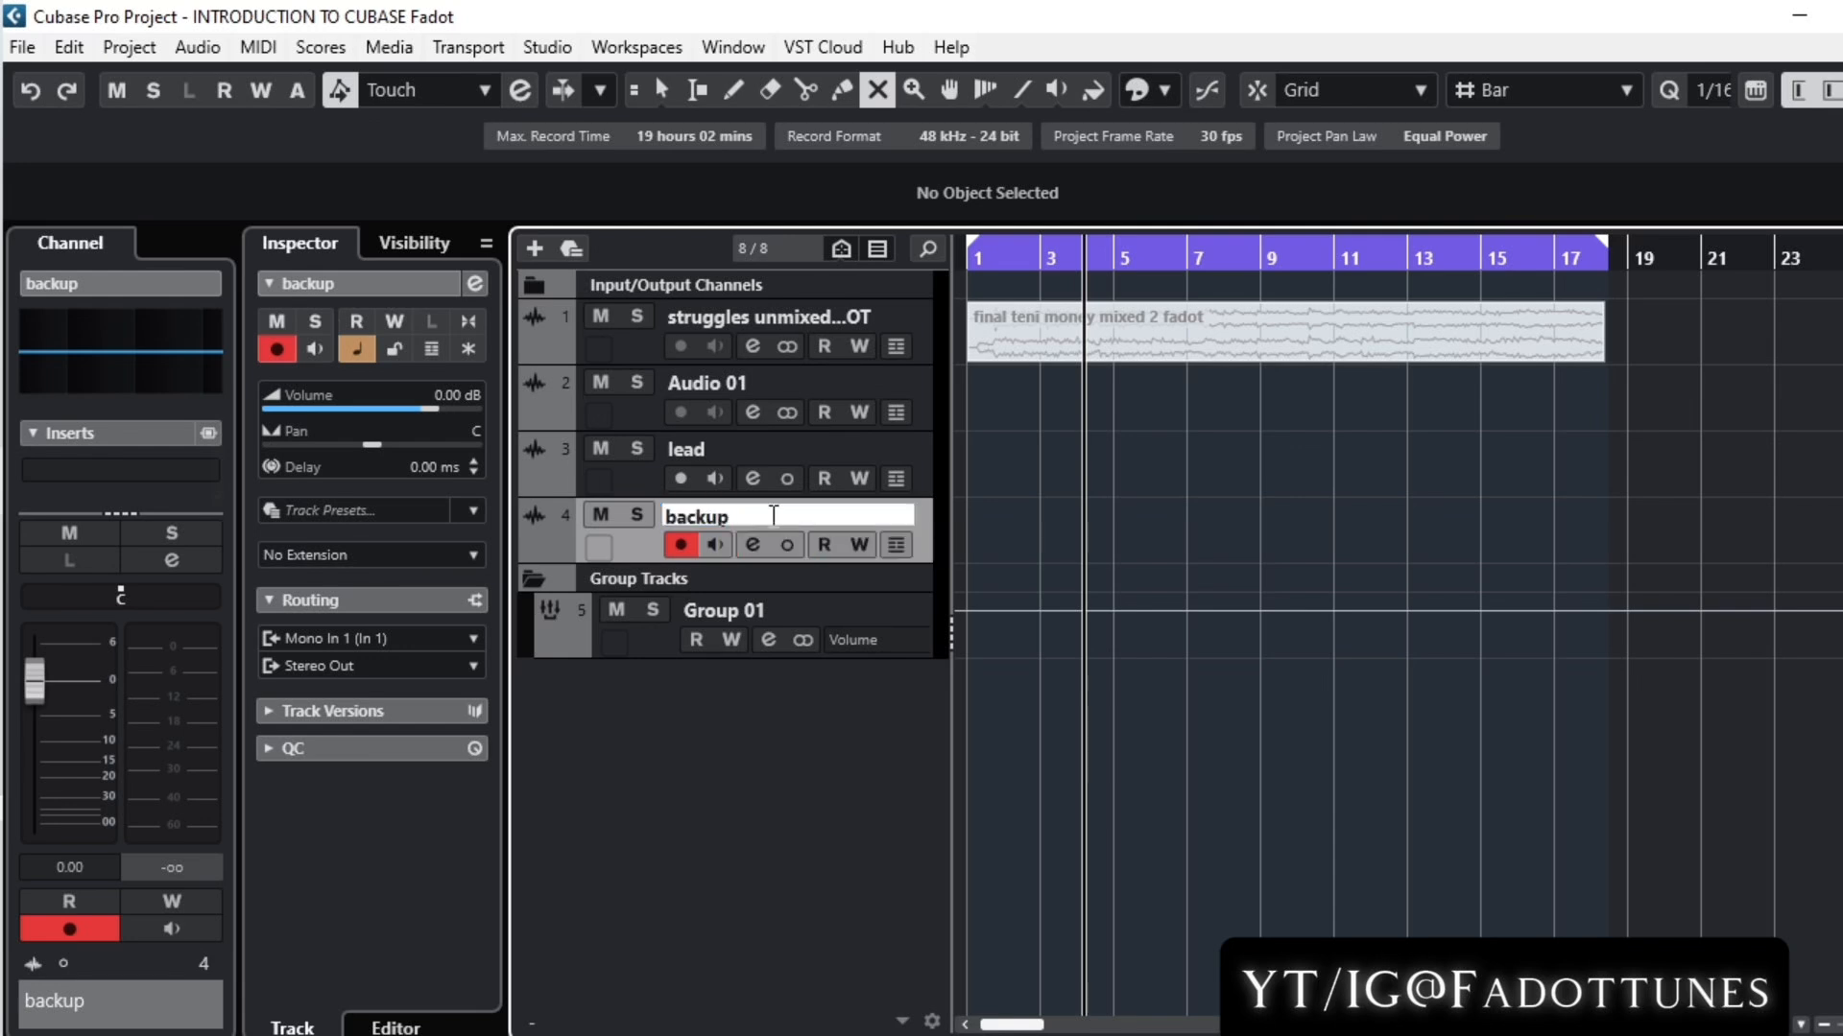
text(1)
key(Return)
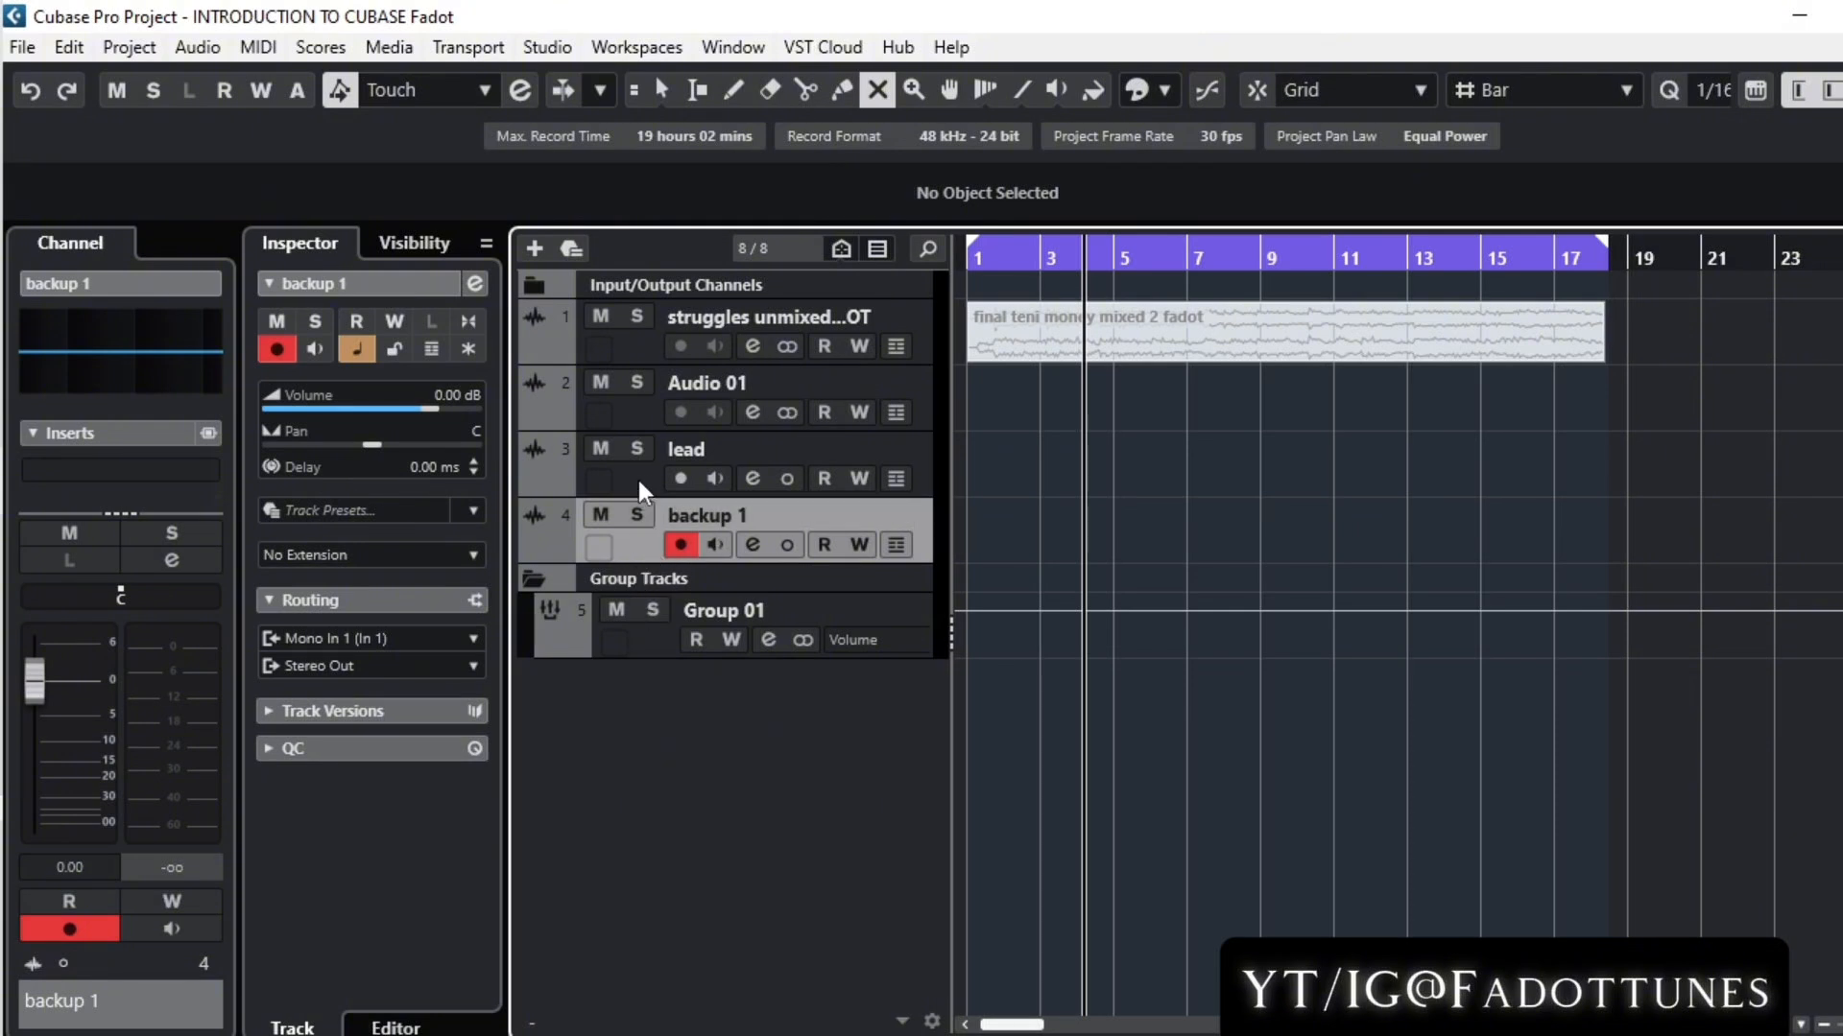
right_click(653, 672)
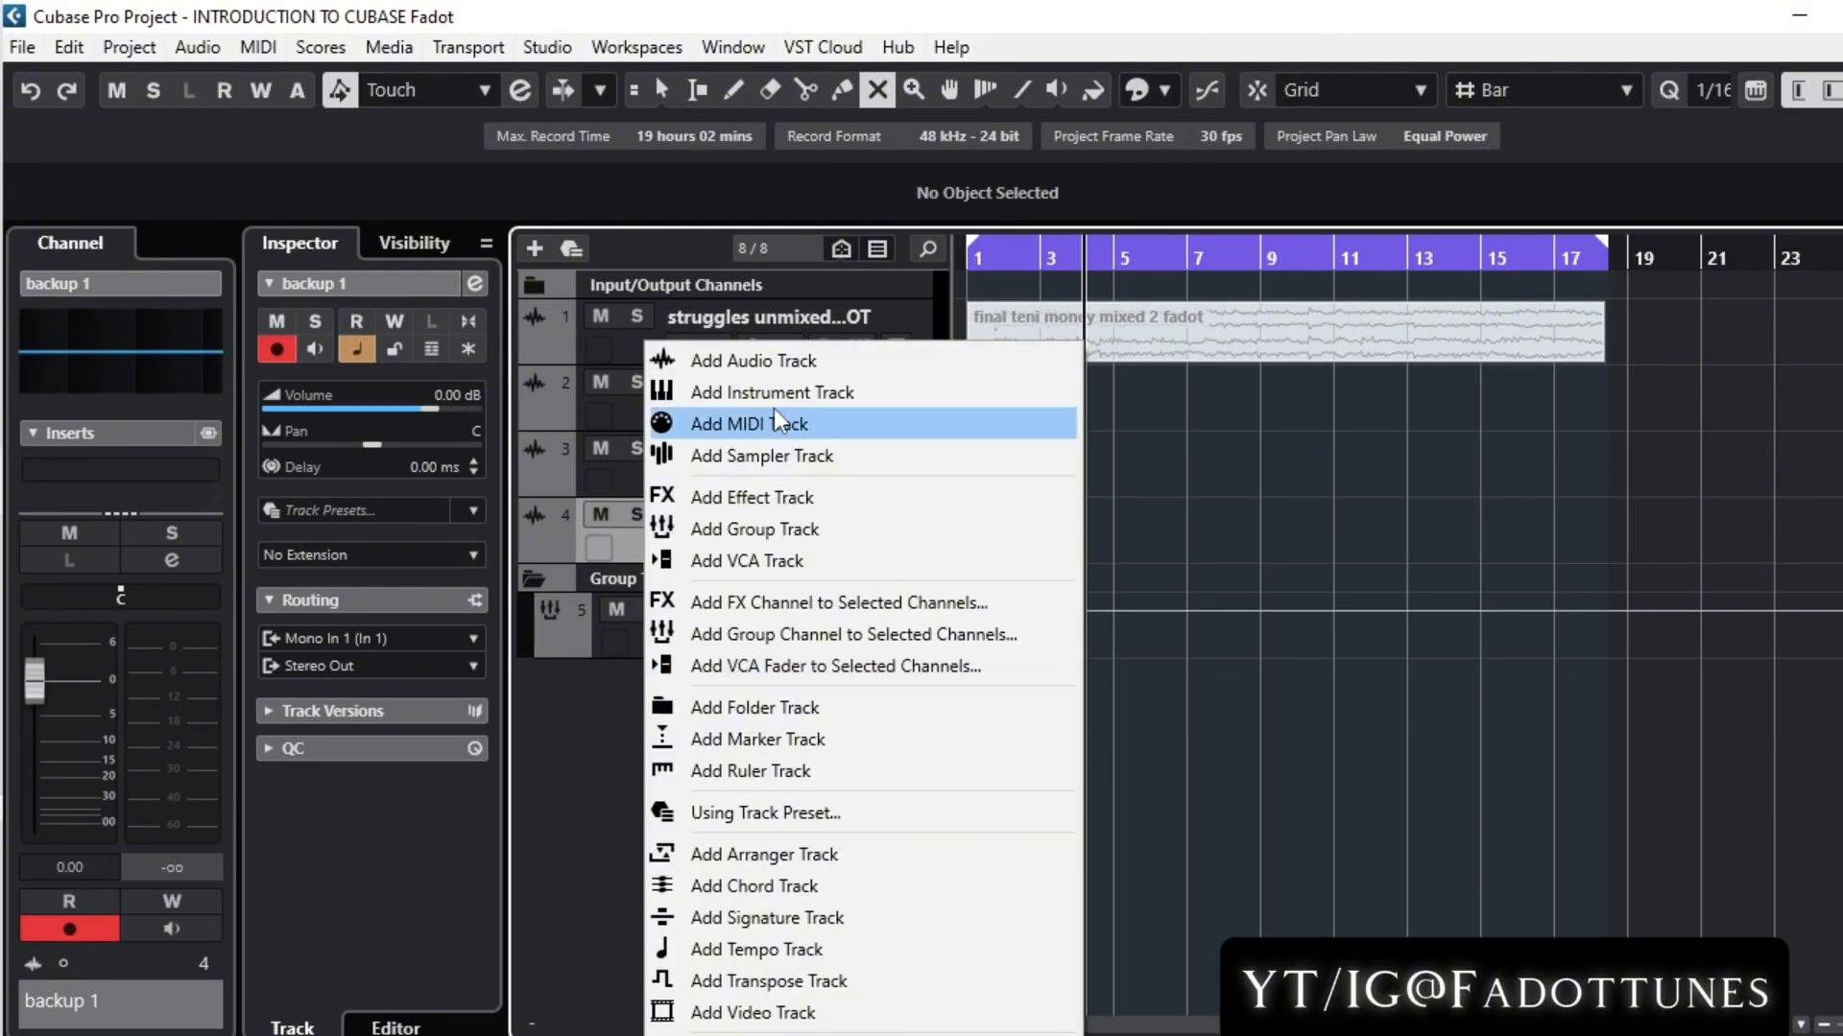
click(767, 372)
click(1219, 311)
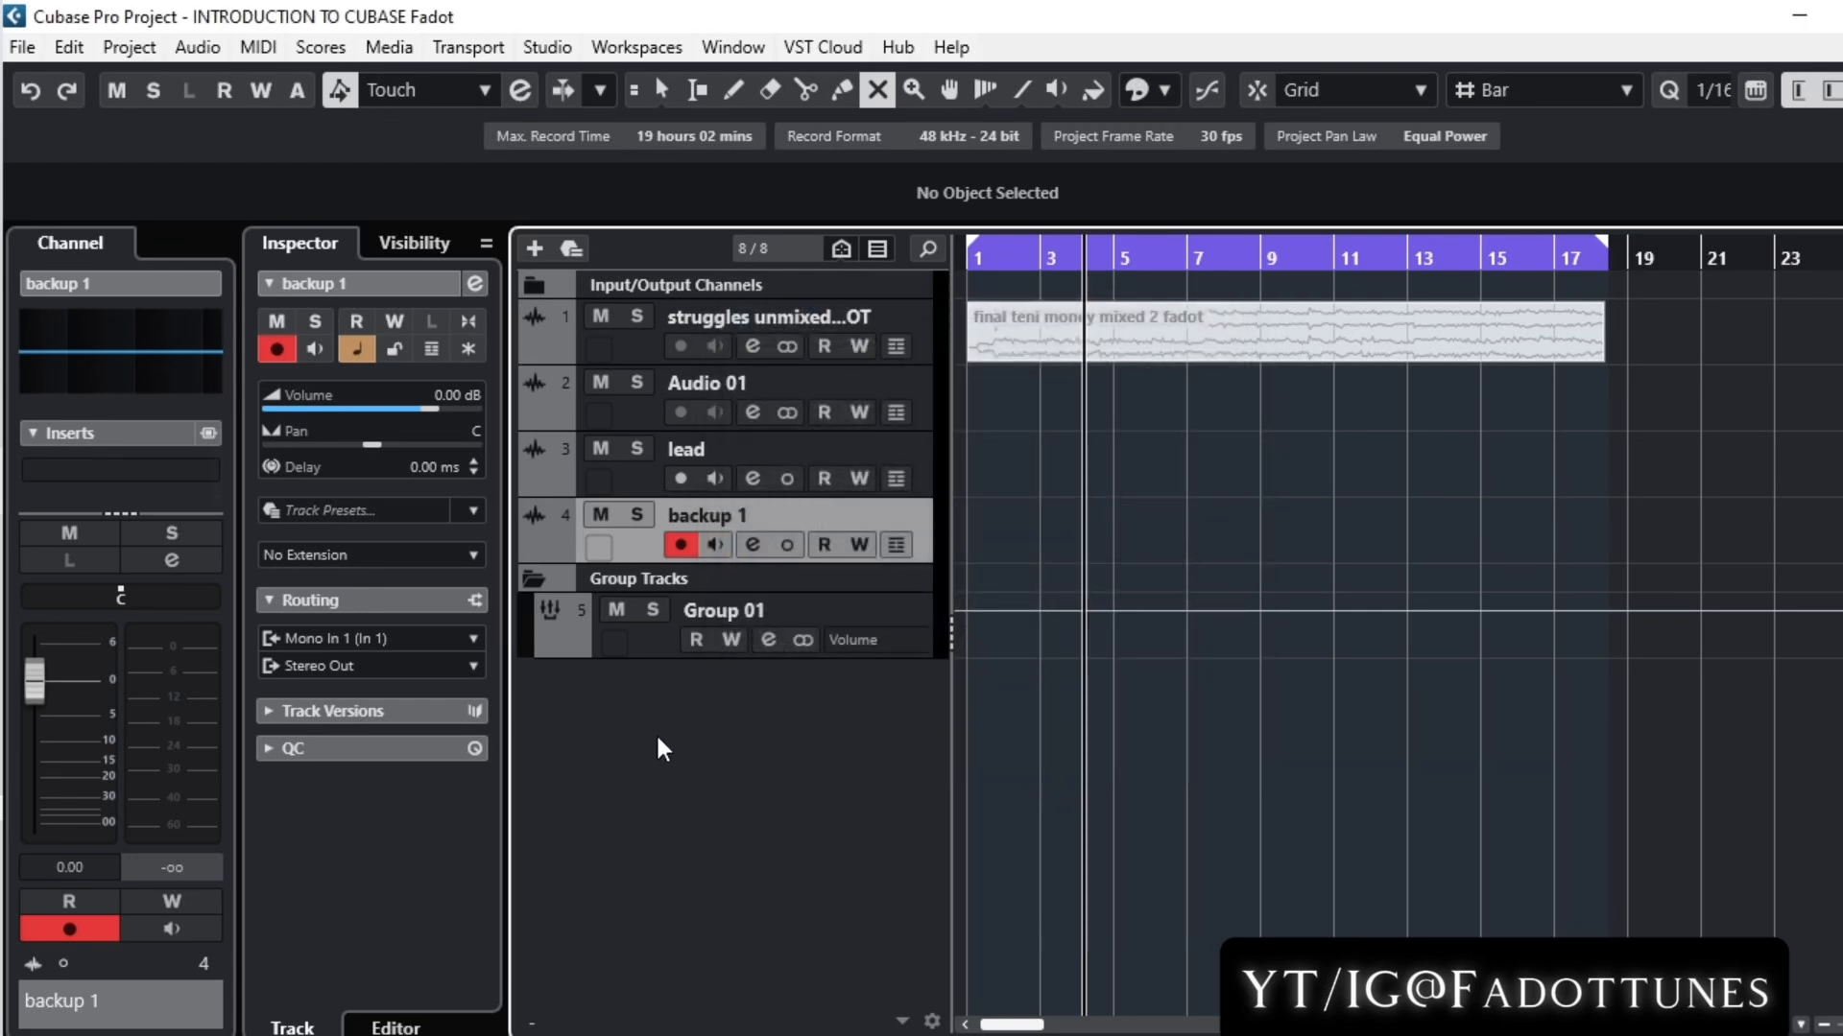
Add another group track with stereo configuration, Stereo Out as output and placement inside the group folder
right_click(654, 733)
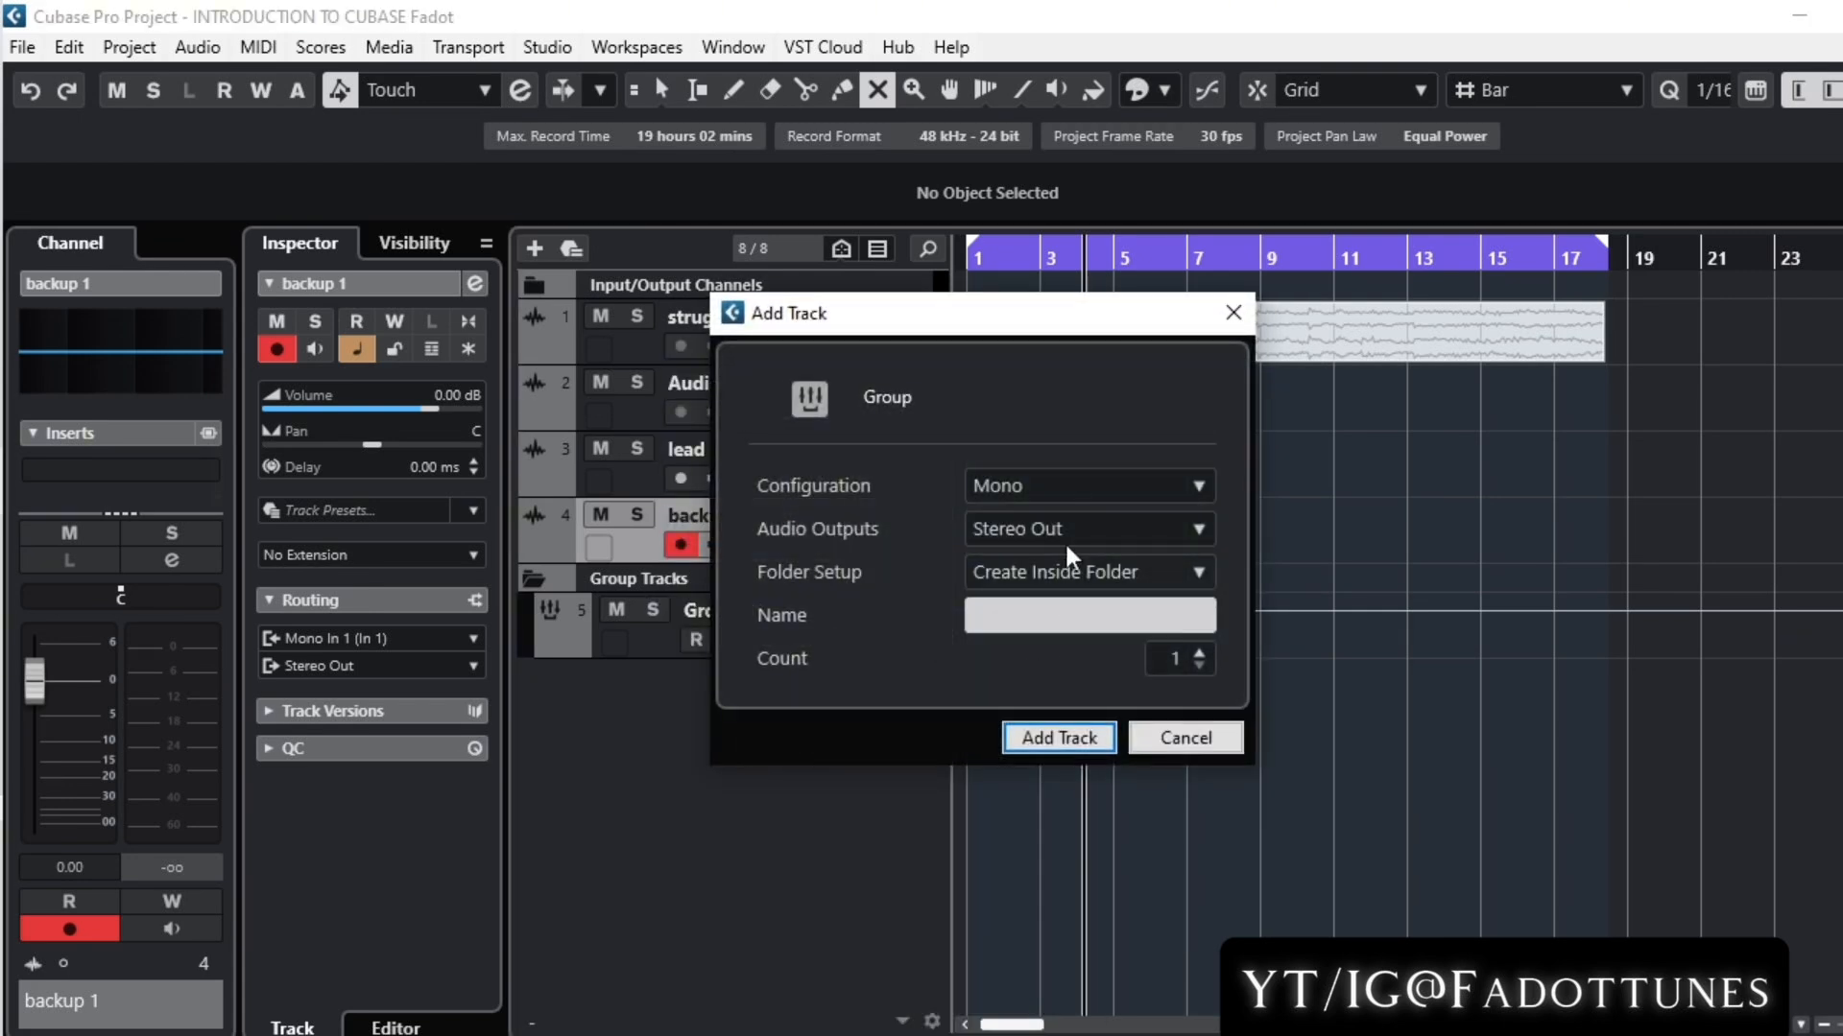
click(1056, 487)
click(1065, 647)
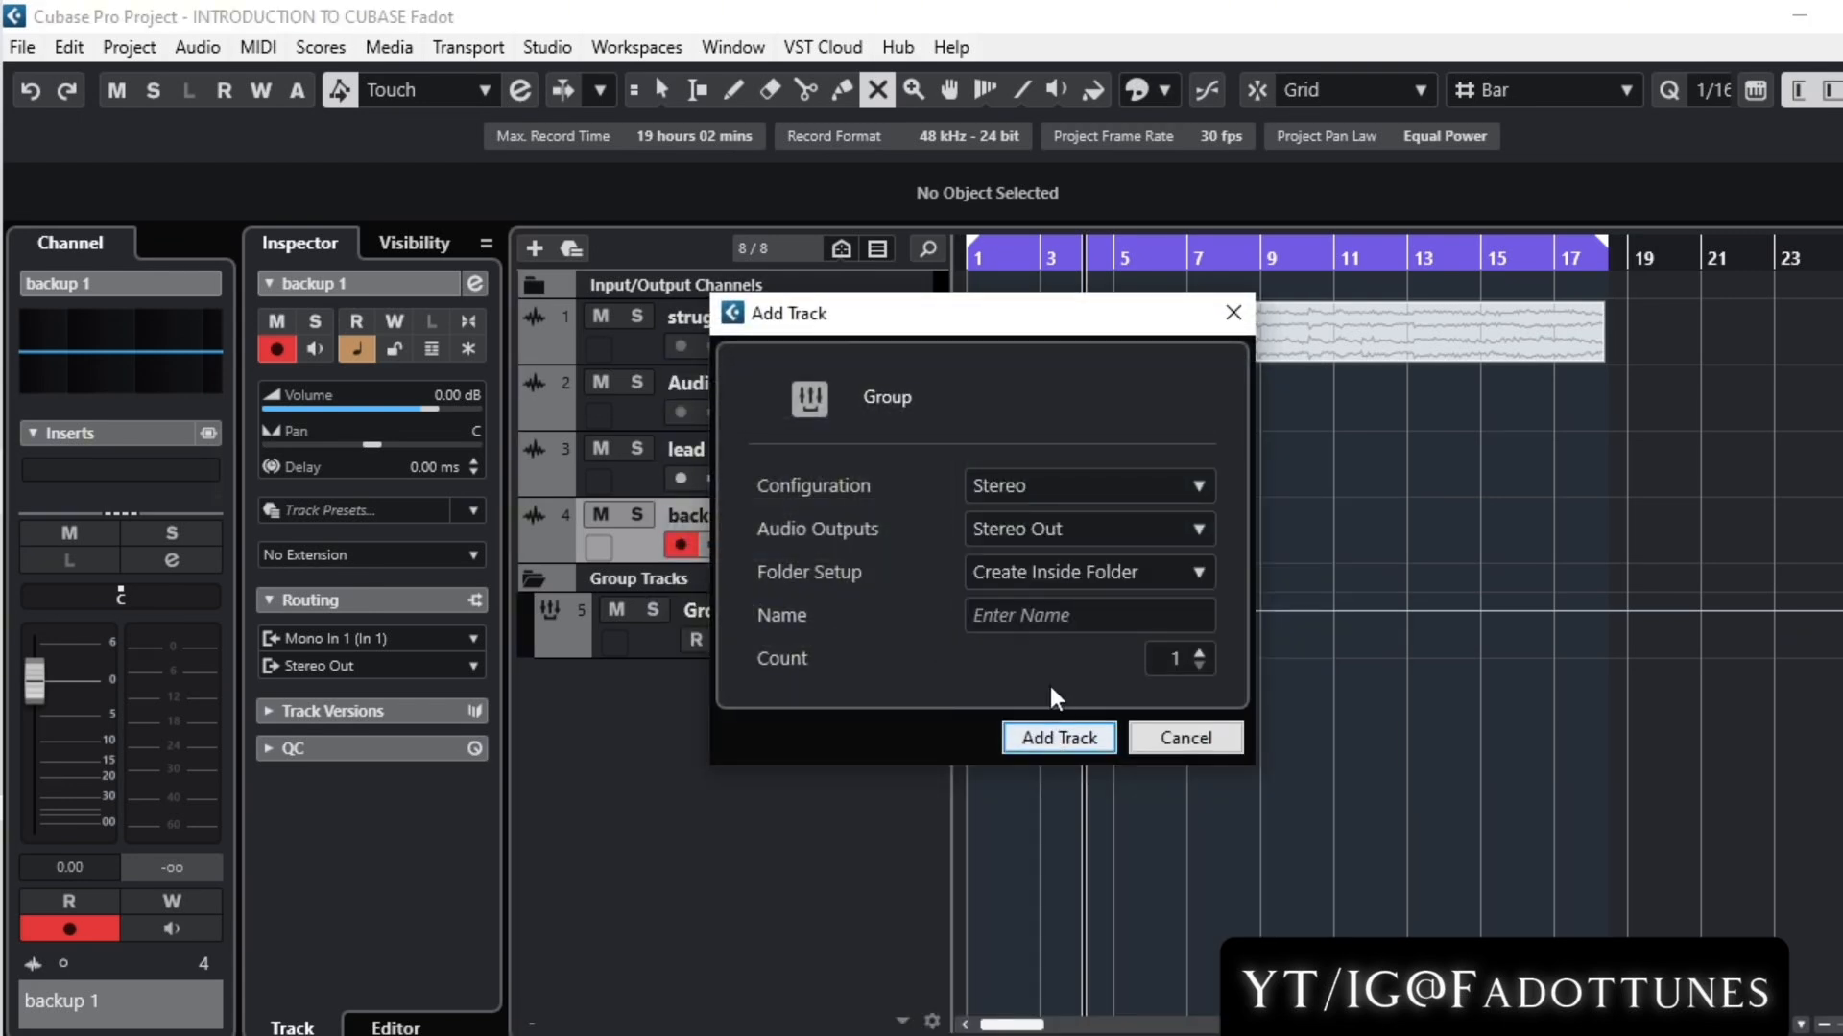
click(1031, 731)
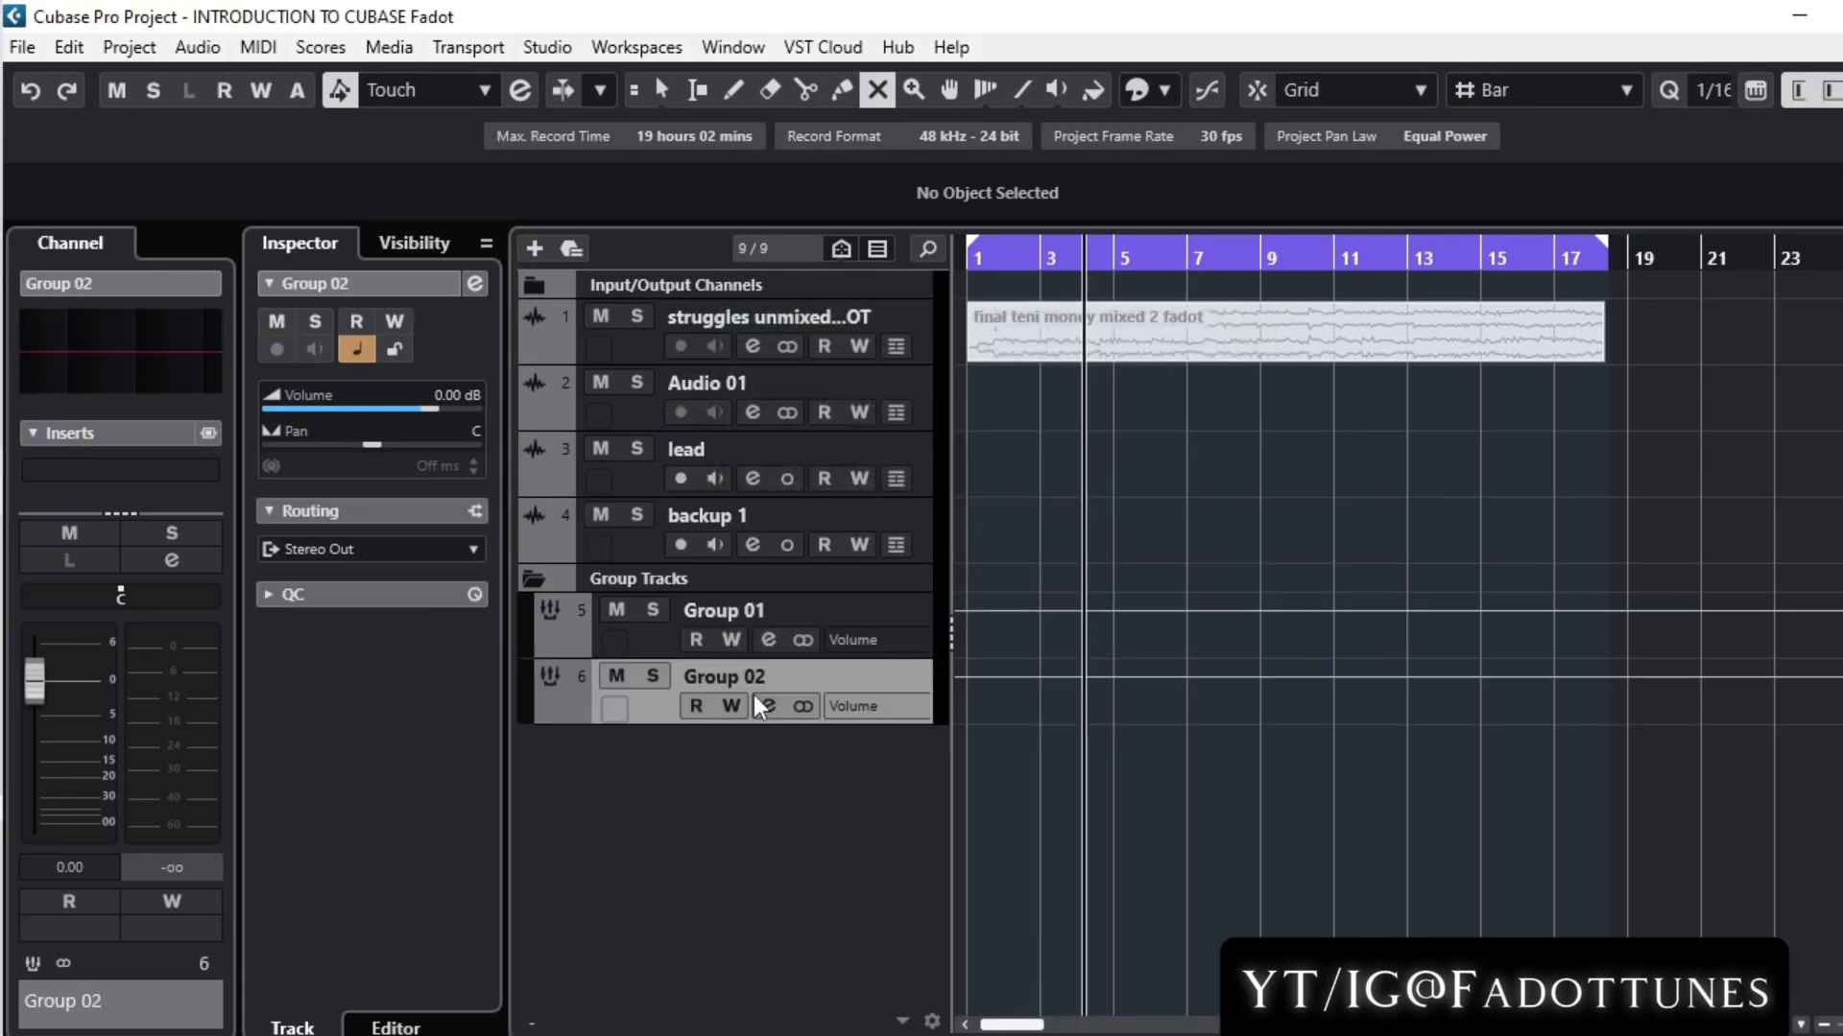
Rename the first group track as "Group 01(main)"
click(791, 608)
double_click(791, 609)
click(794, 609)
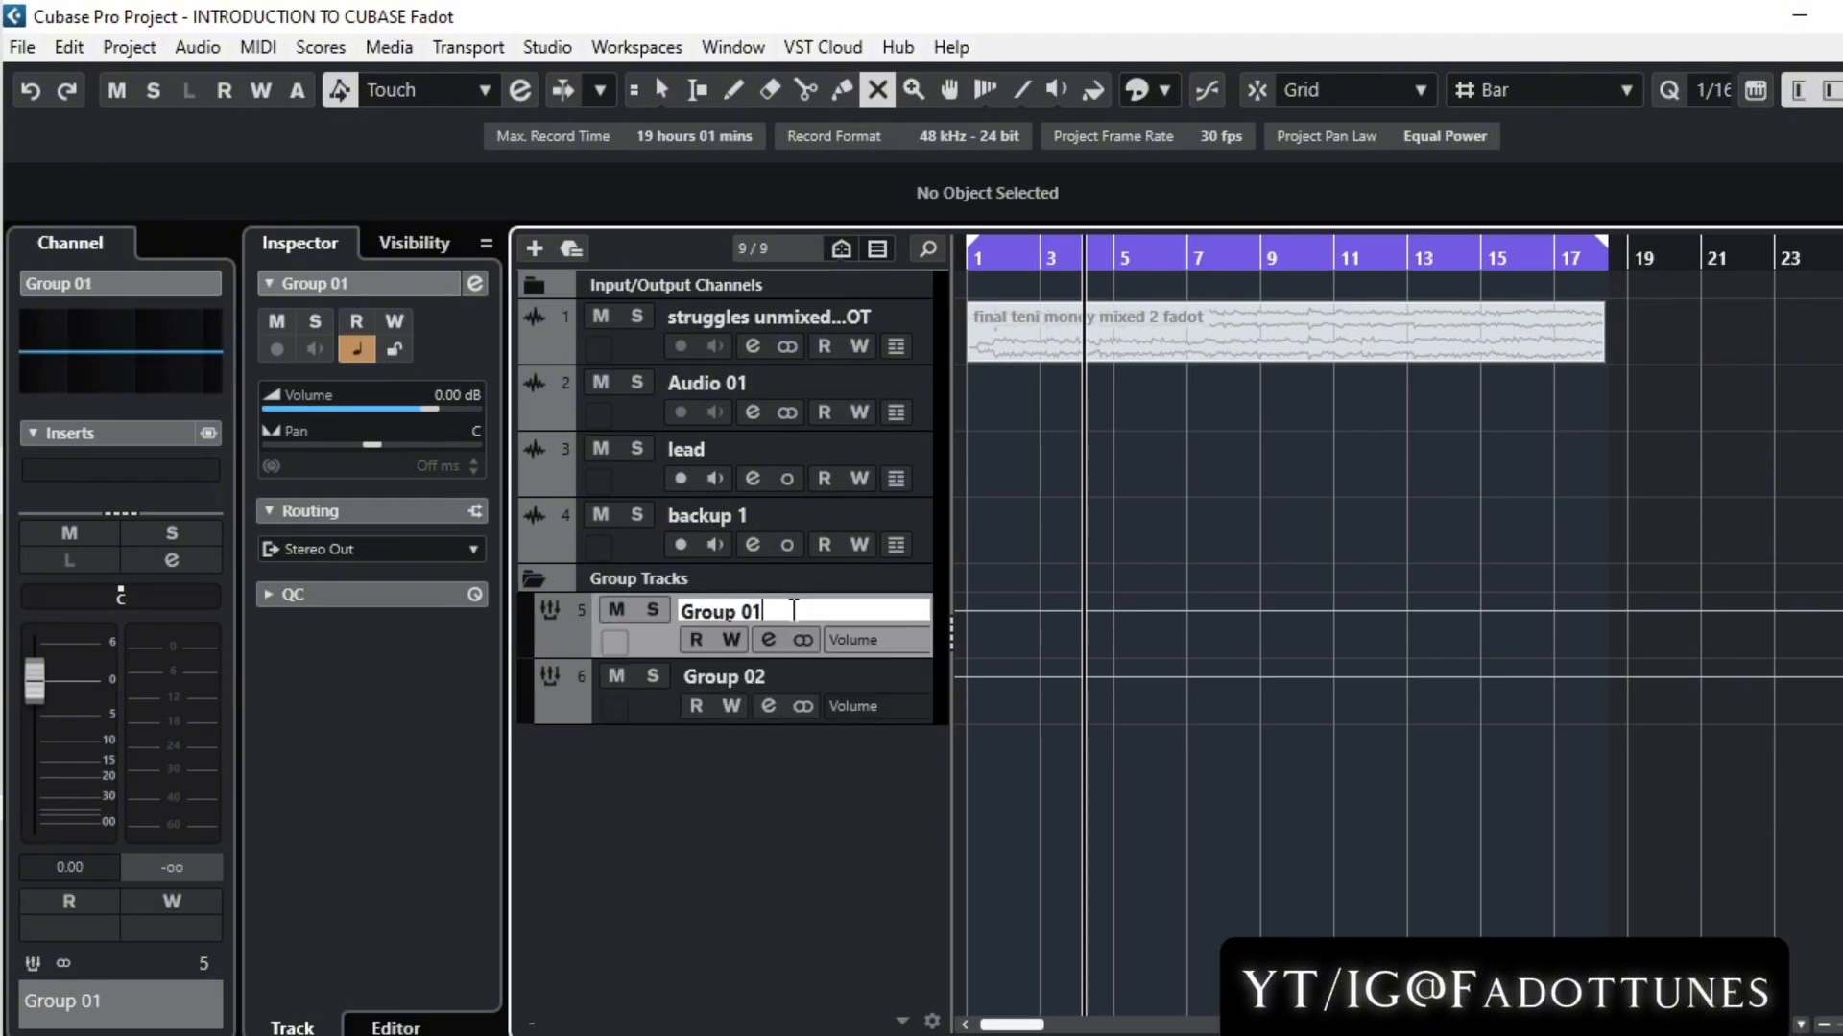
text((main)
key(Return)
Rename the other group track as "Group 02(backups)" and move Group 01(main) above it
double_click(768, 672)
click(809, 674)
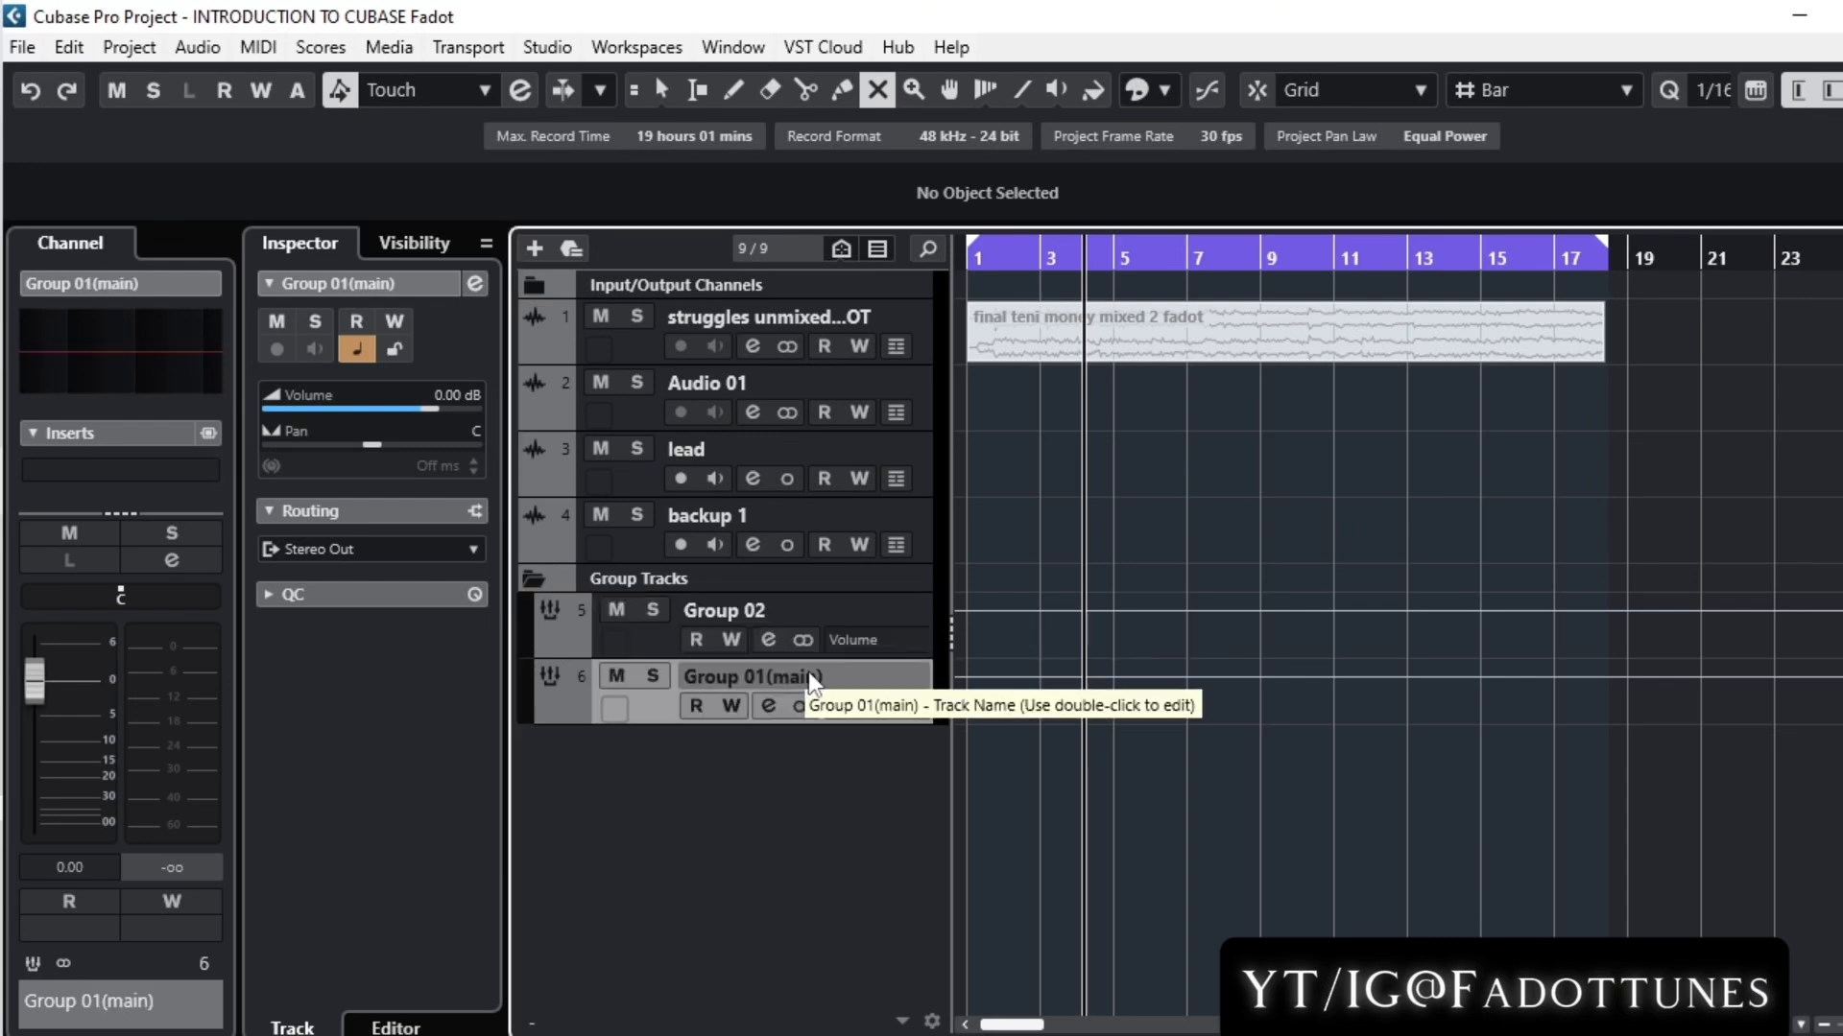
double_click(803, 611)
click(797, 610)
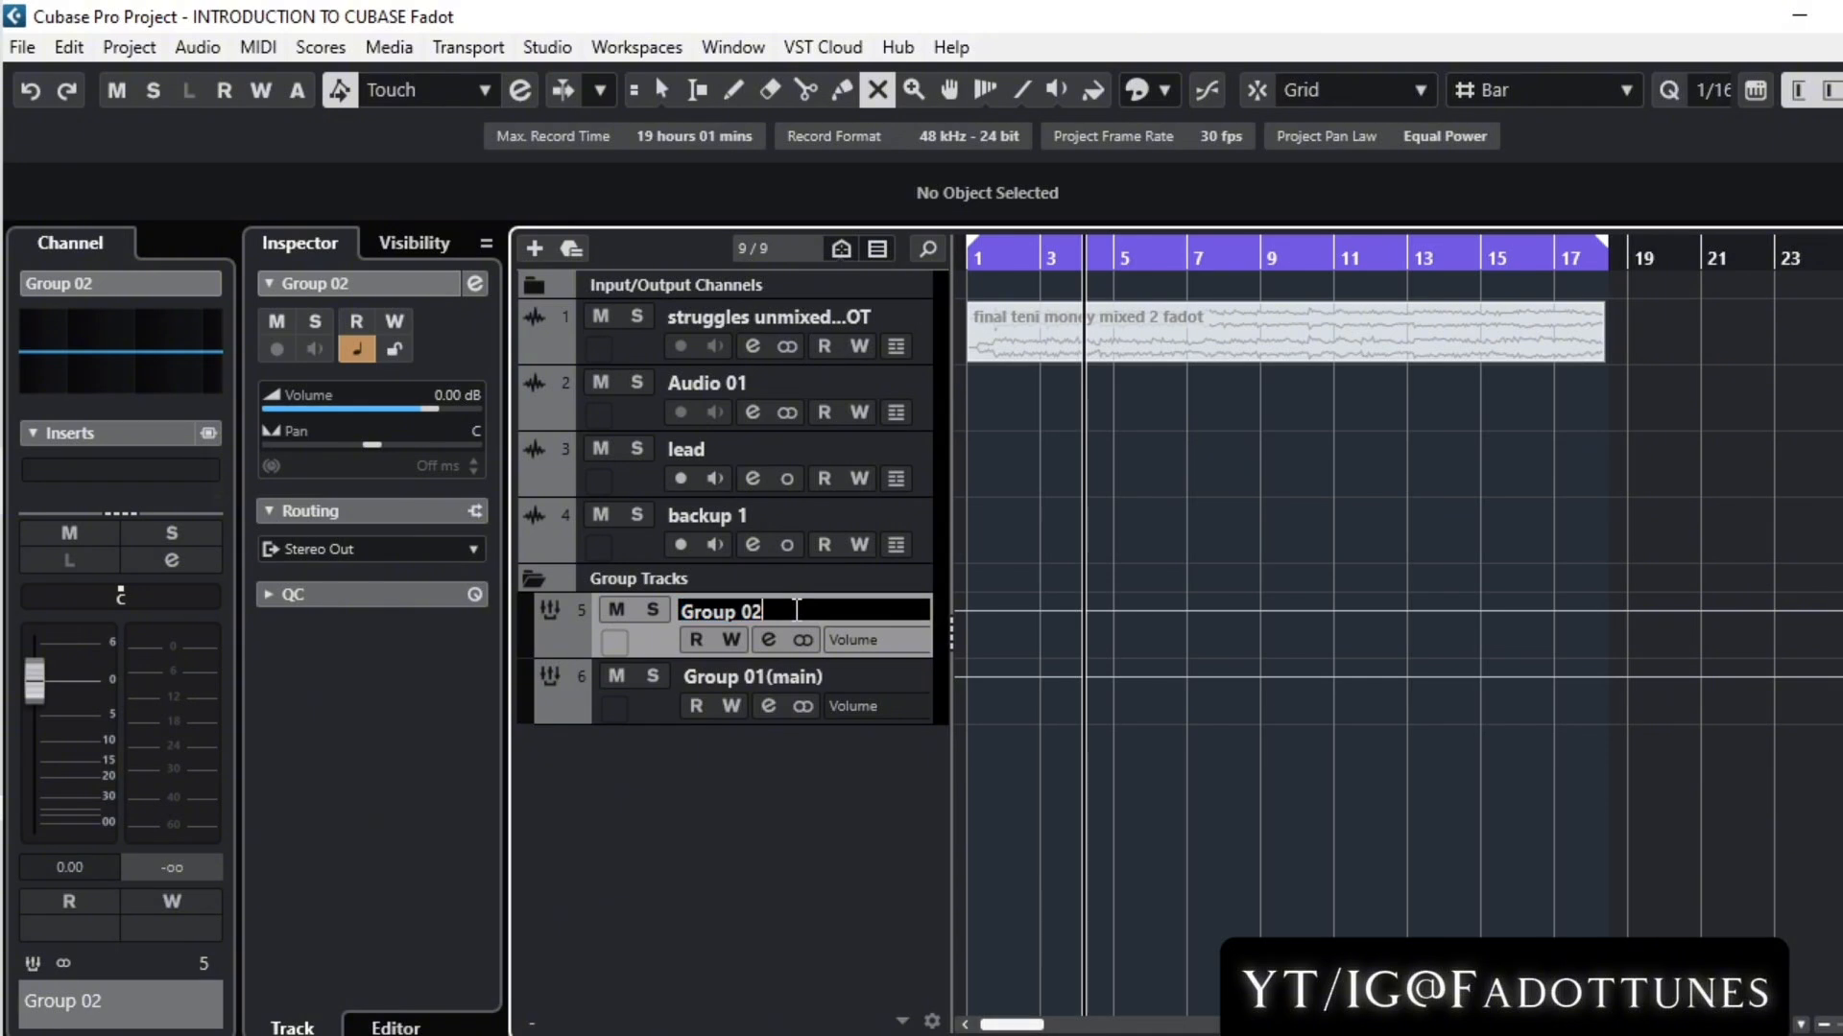
text((backups)
key(Return)
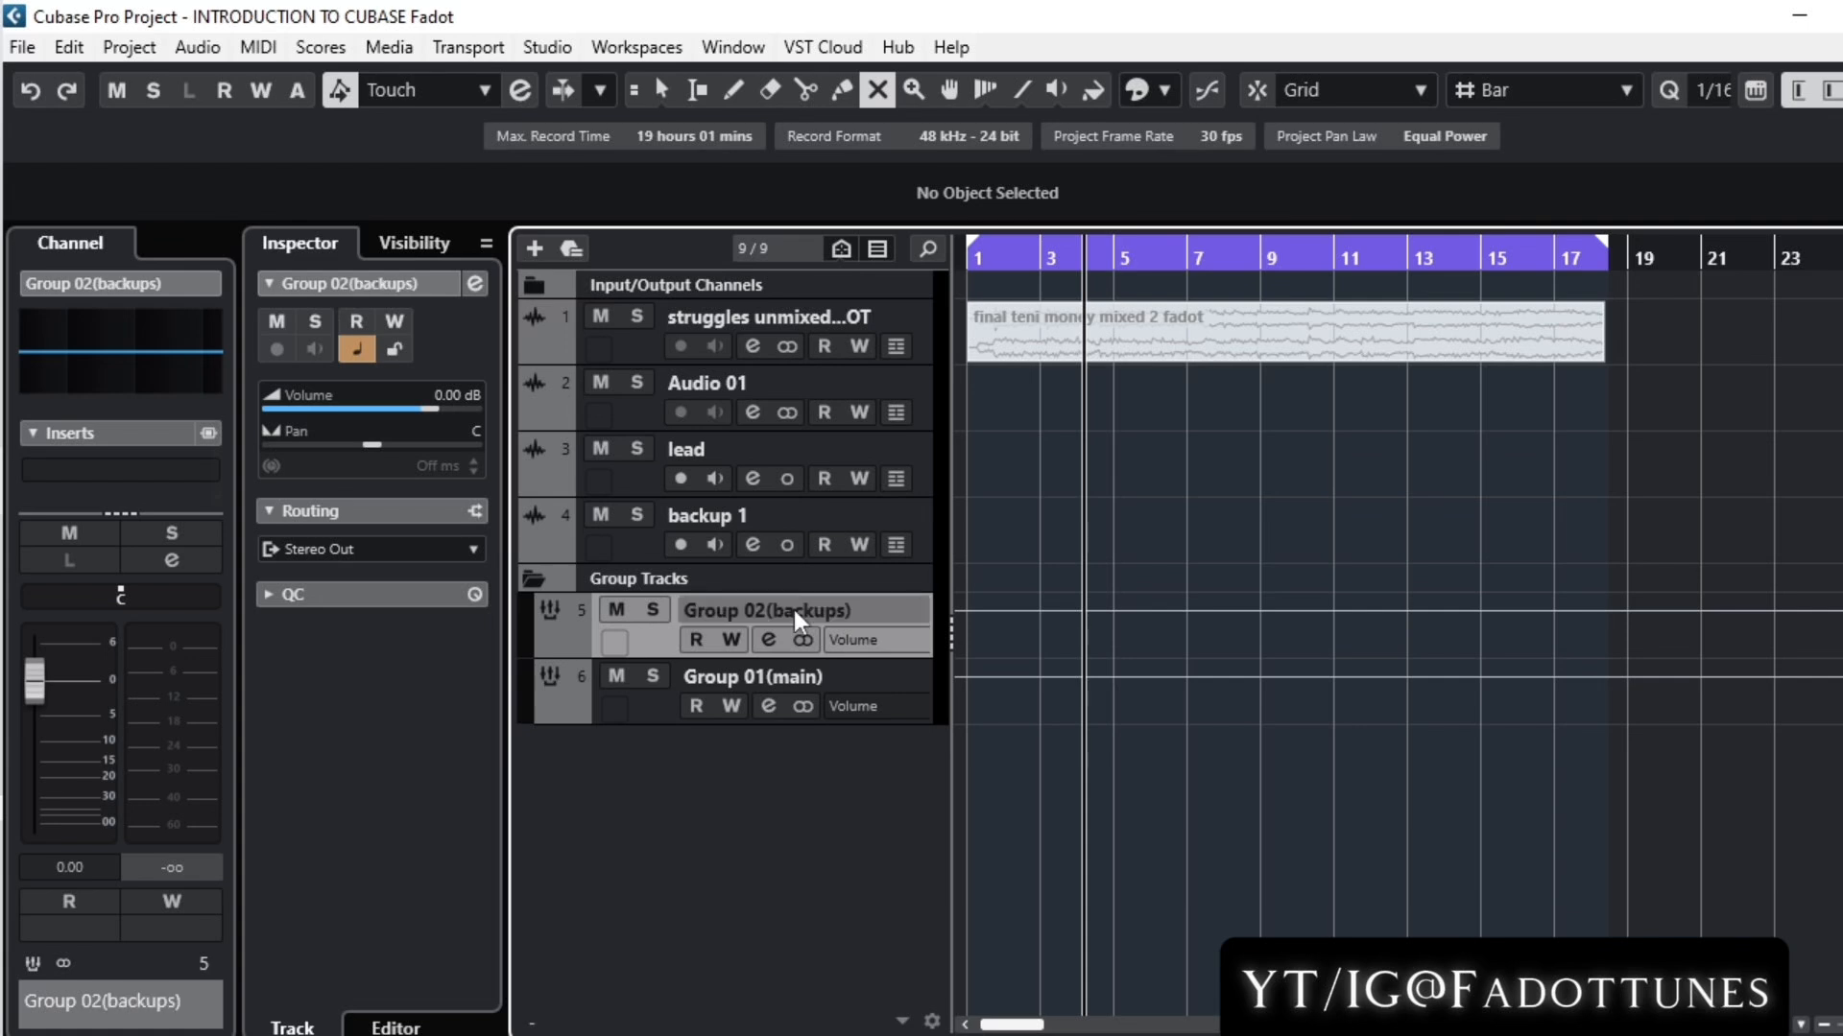
drag(850, 659, 854, 626)
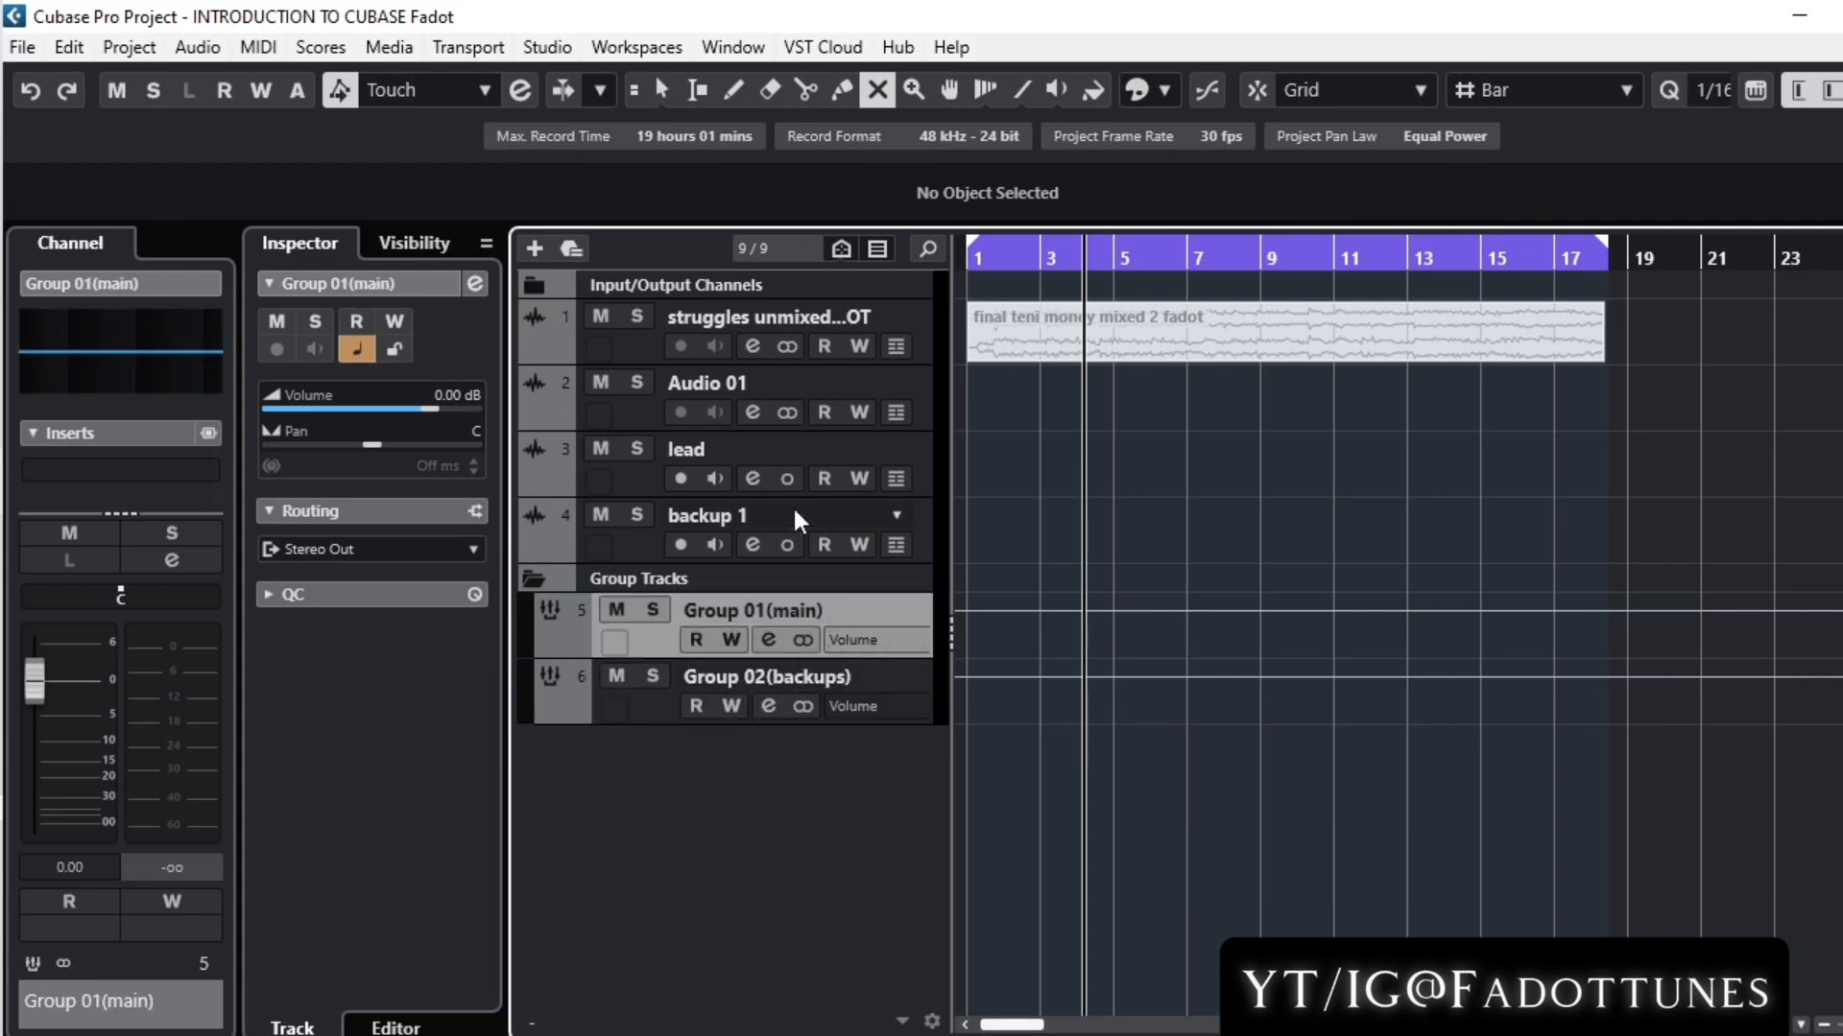
Duplicate the backup 1 track and rename the copy as "backup 2"
click(762, 452)
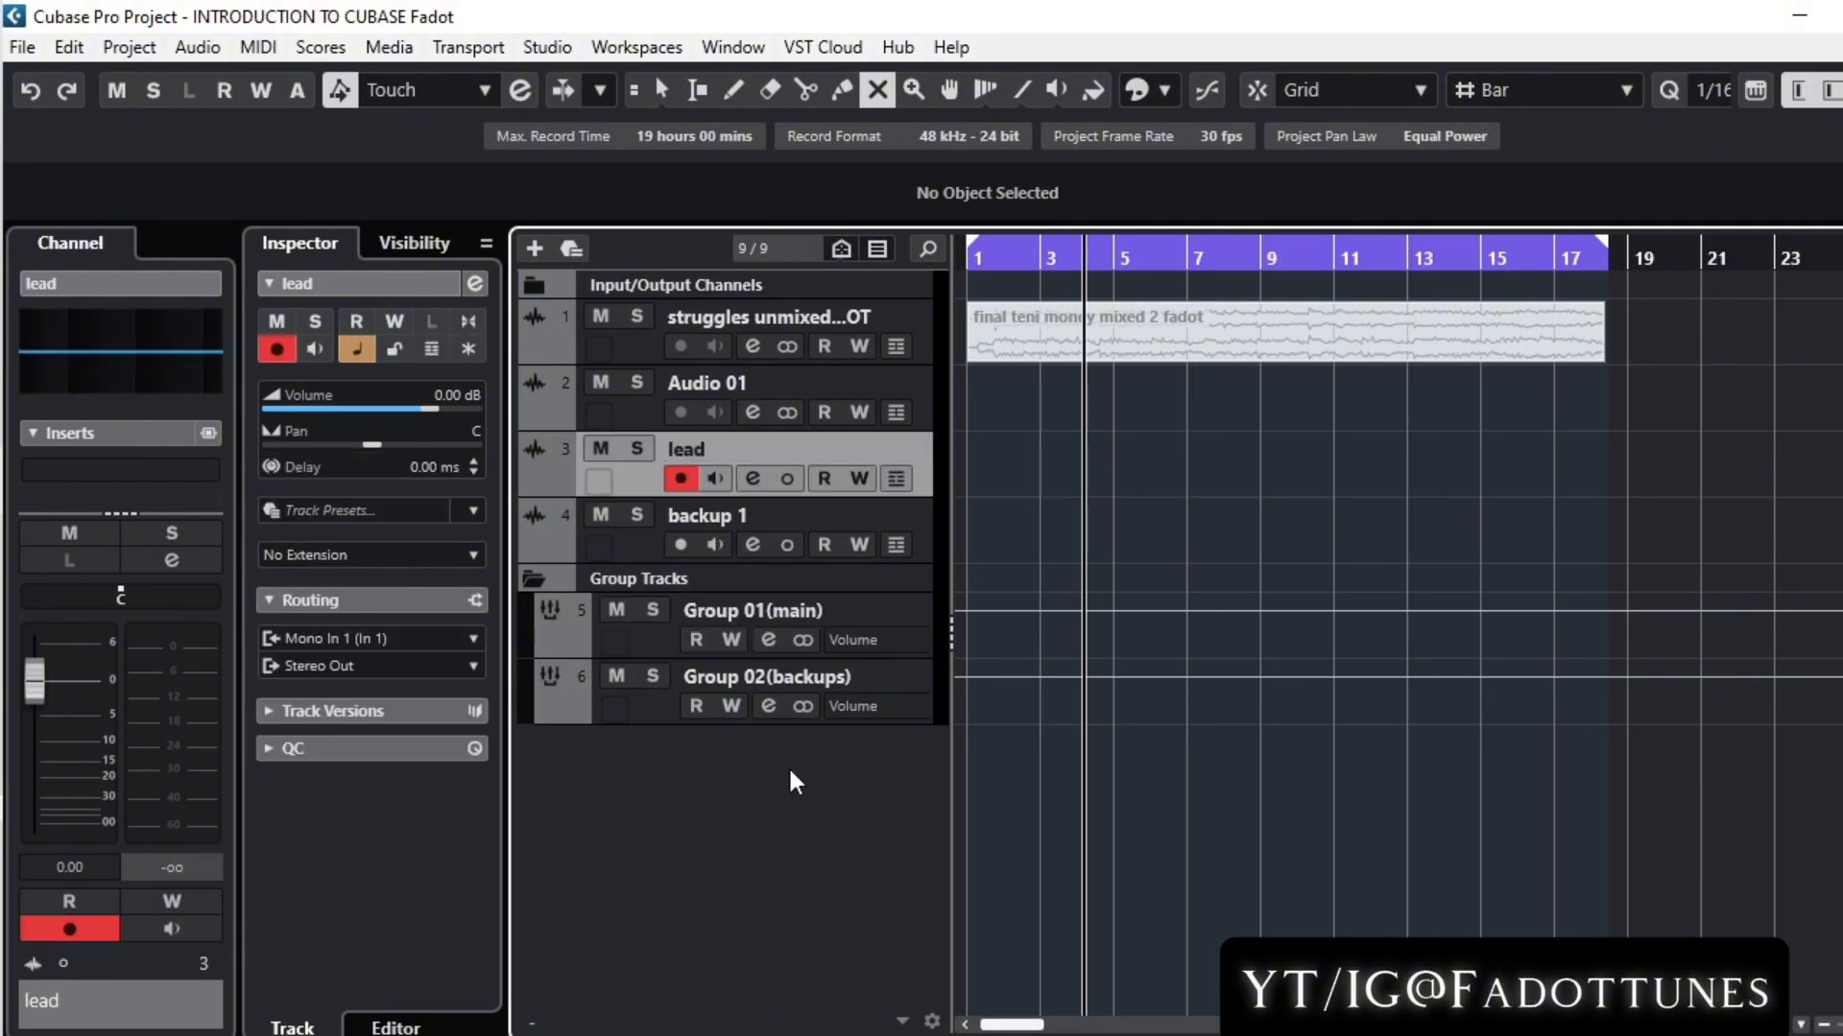
right_click(764, 509)
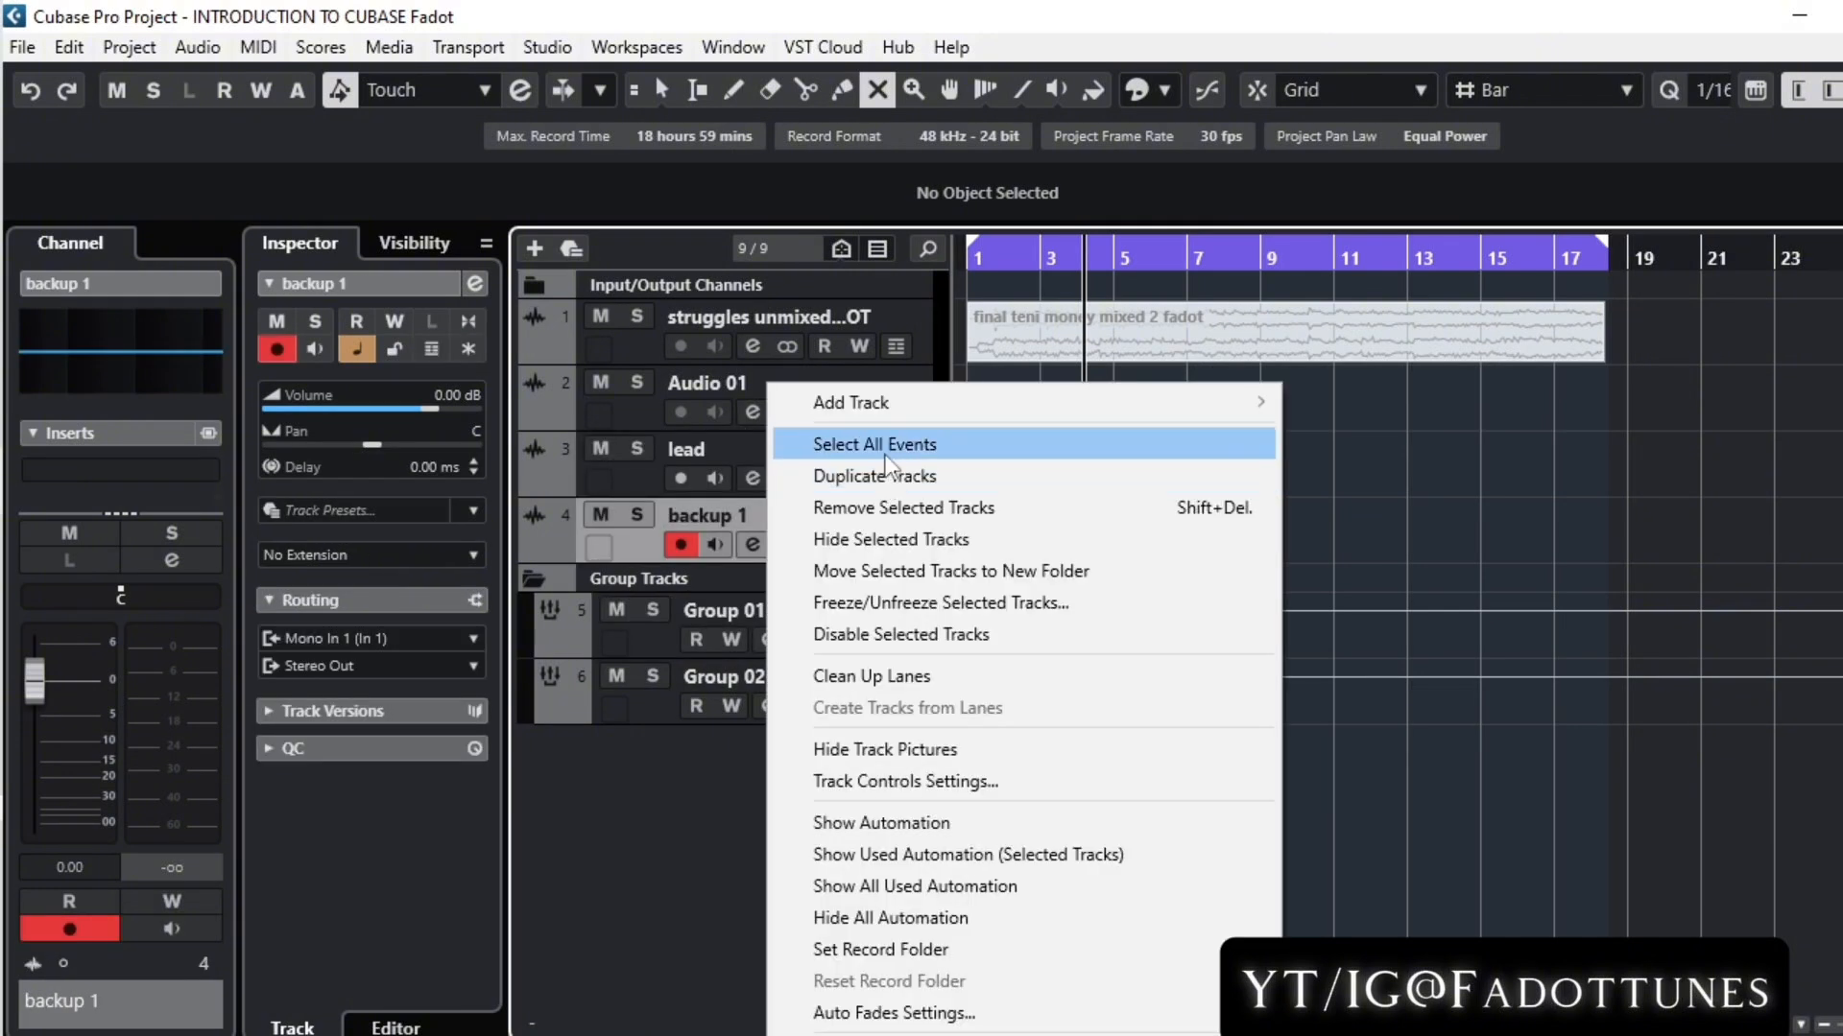
click(877, 476)
double_click(729, 578)
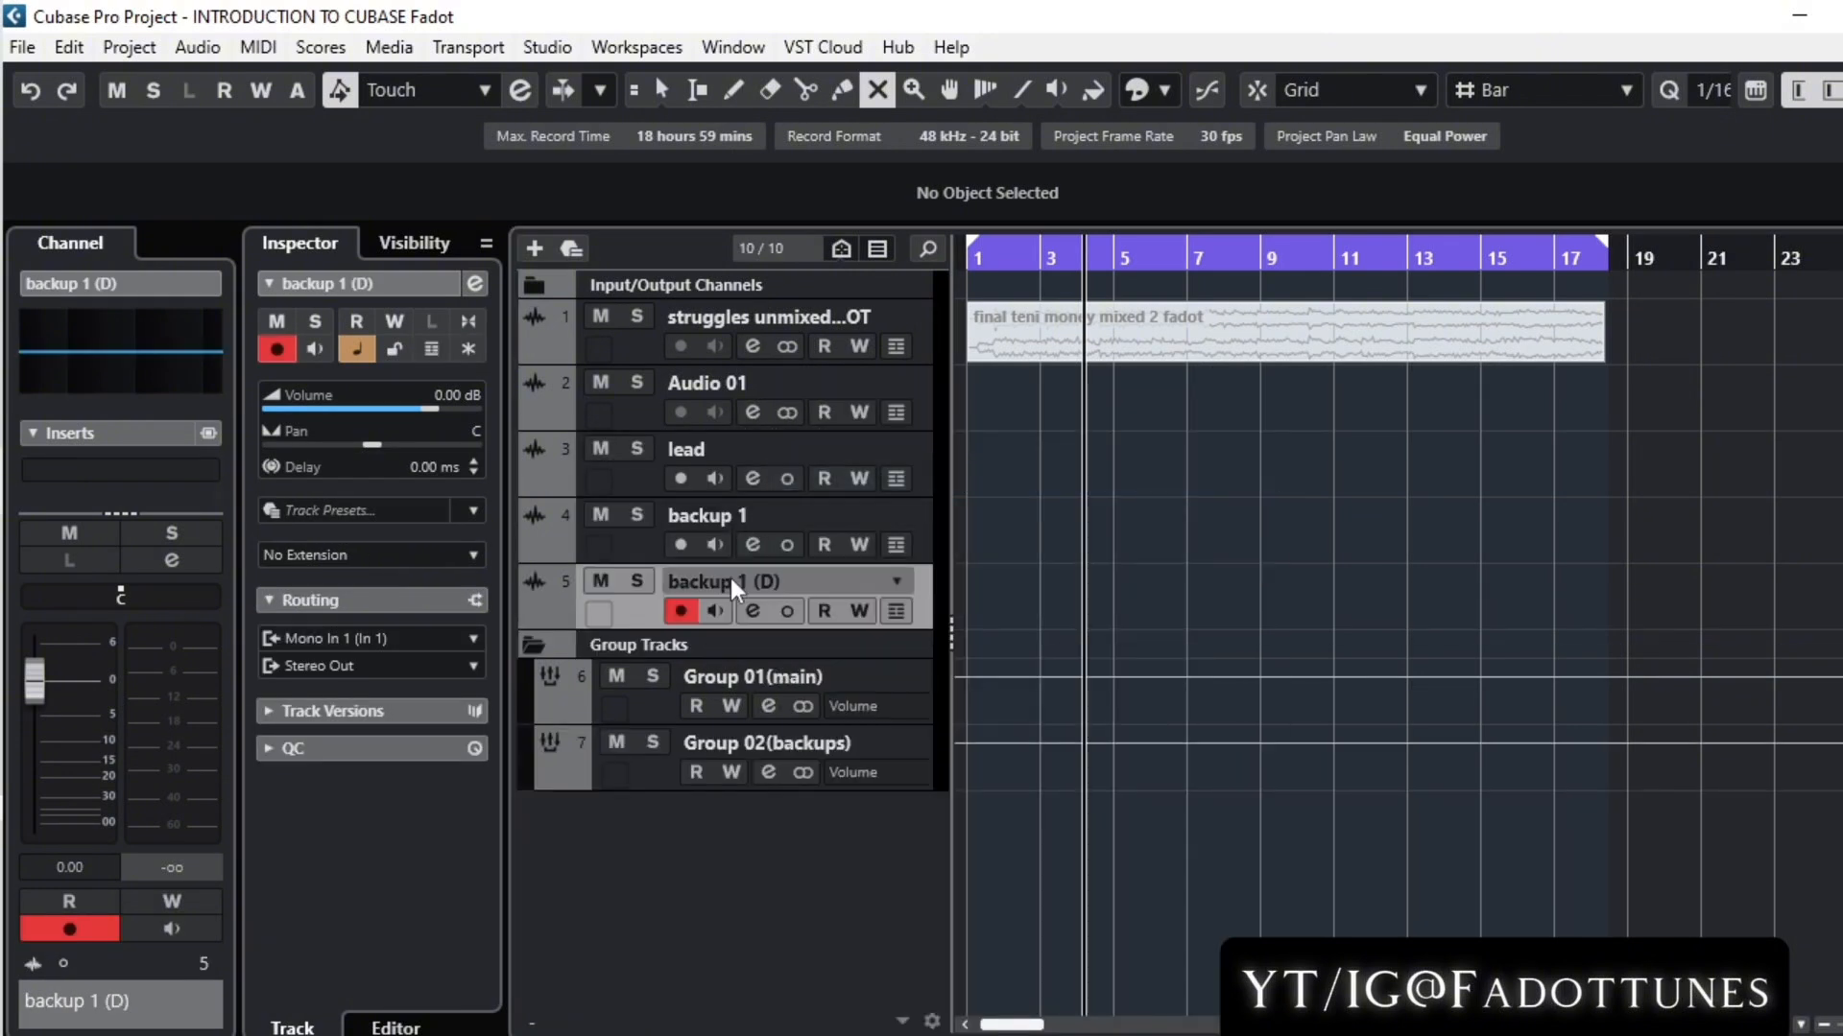
drag(735, 582, 795, 582)
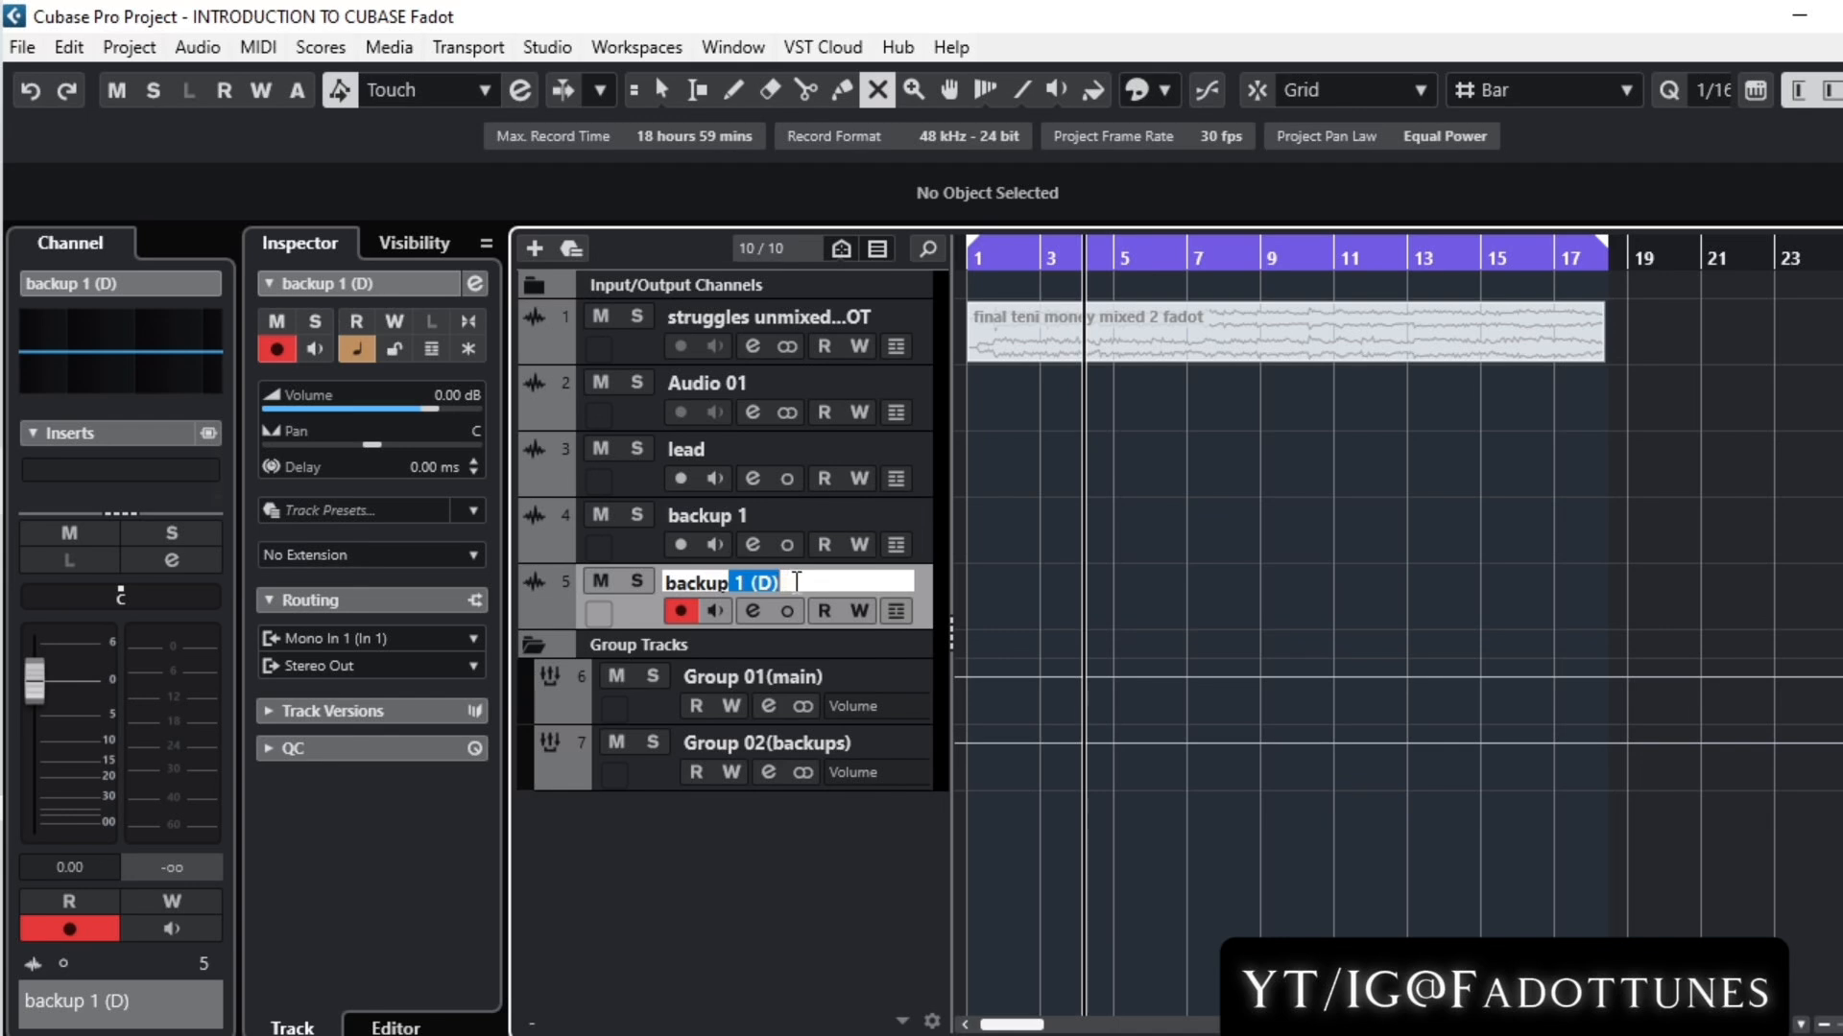
text(22)
key(Return)
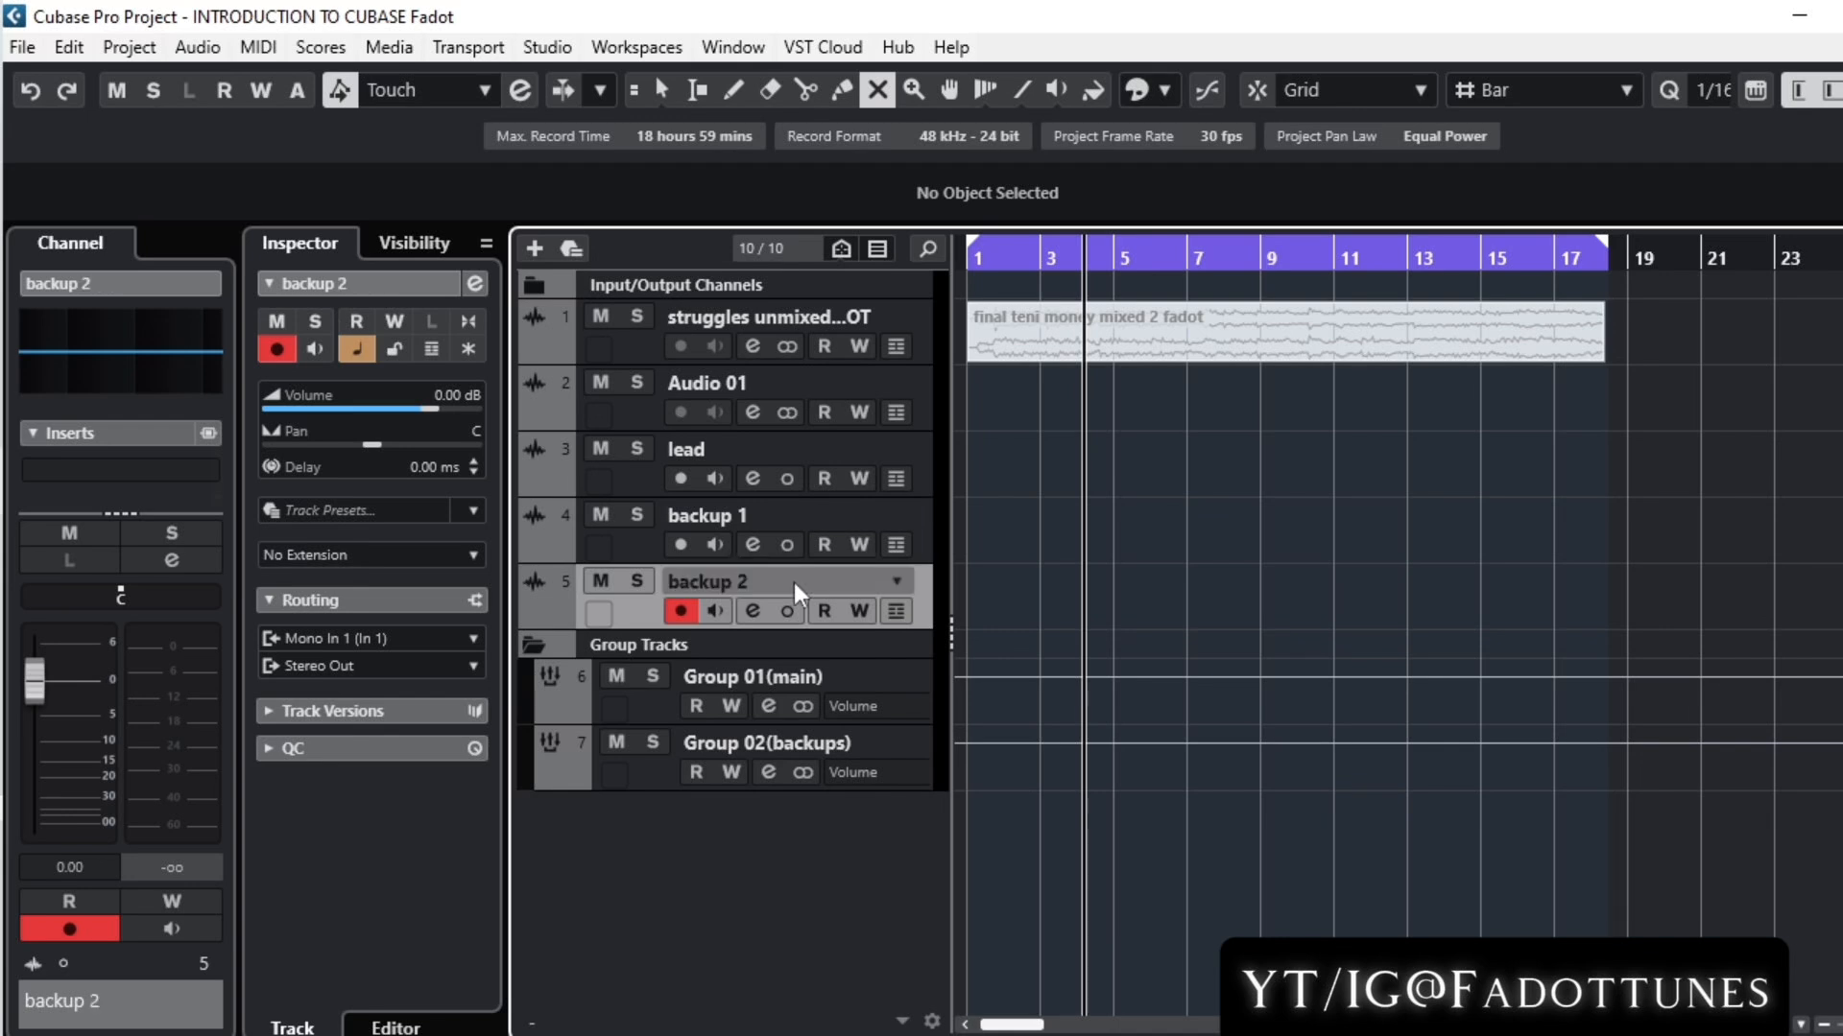
Color the backup 1 and backup 2 tracks yellow-green together
click(781, 457)
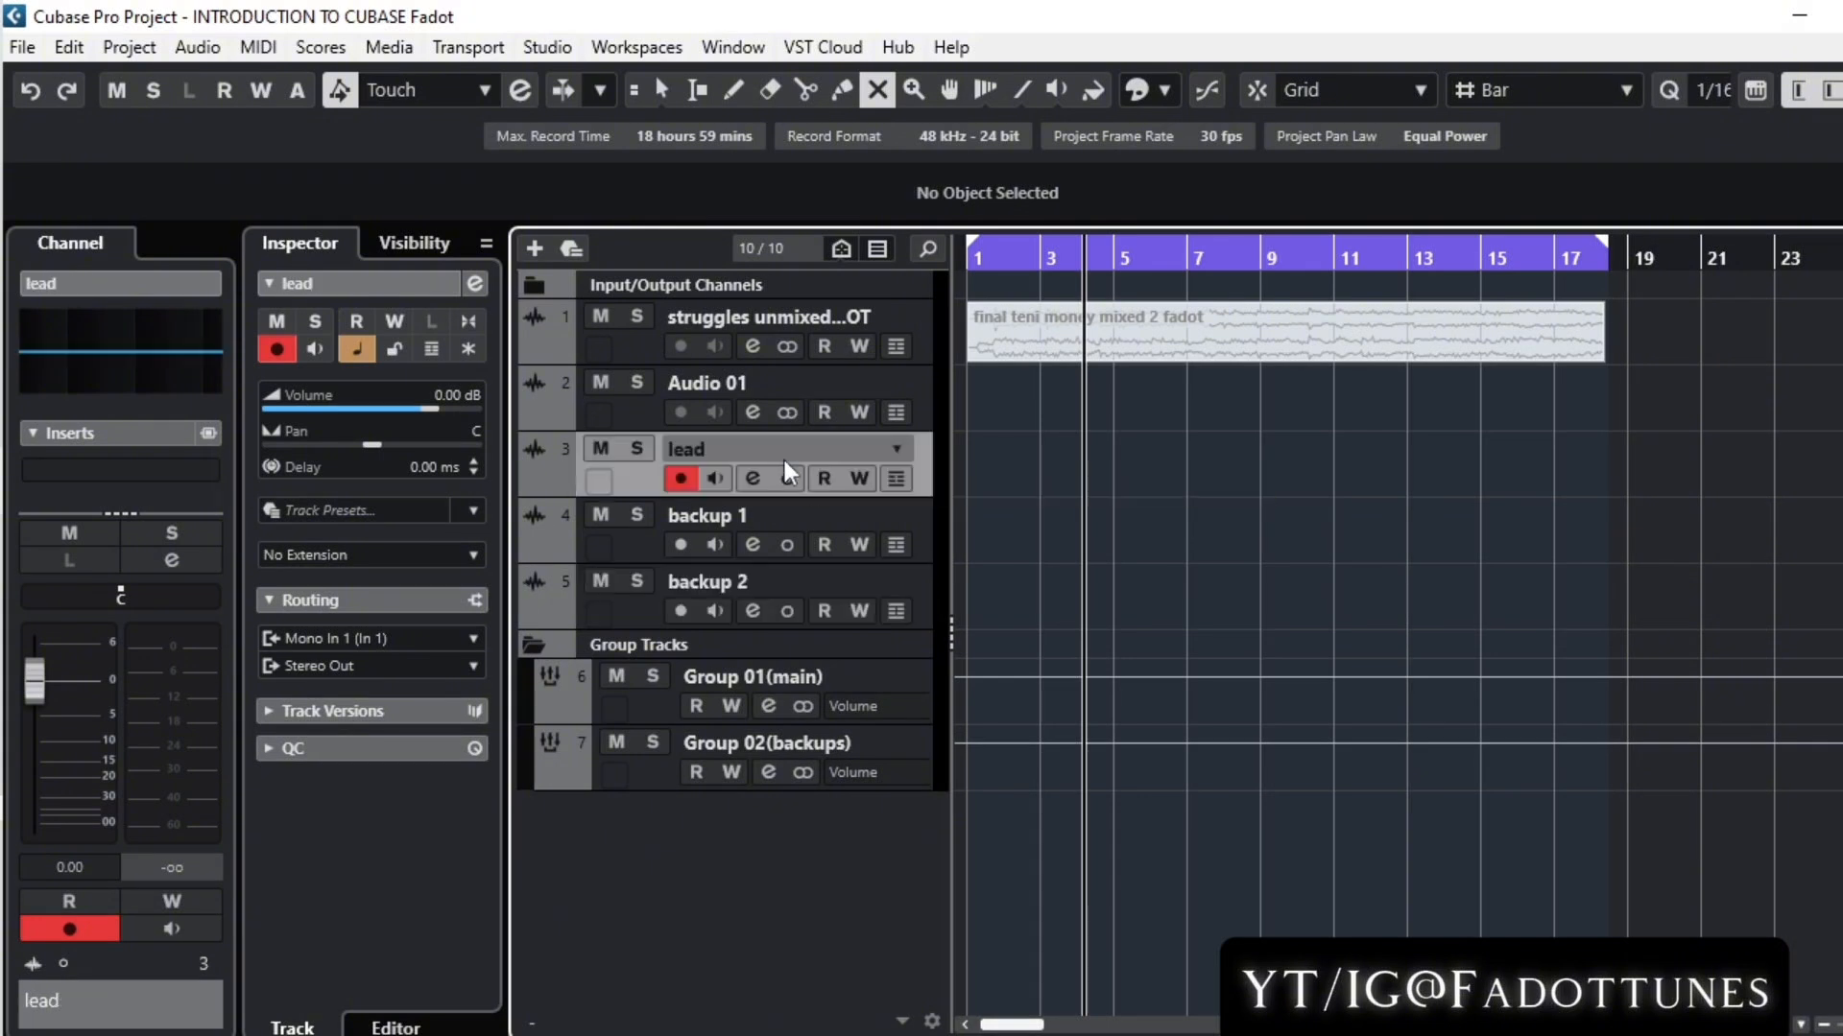
click(792, 508)
ctrl+click(770, 574)
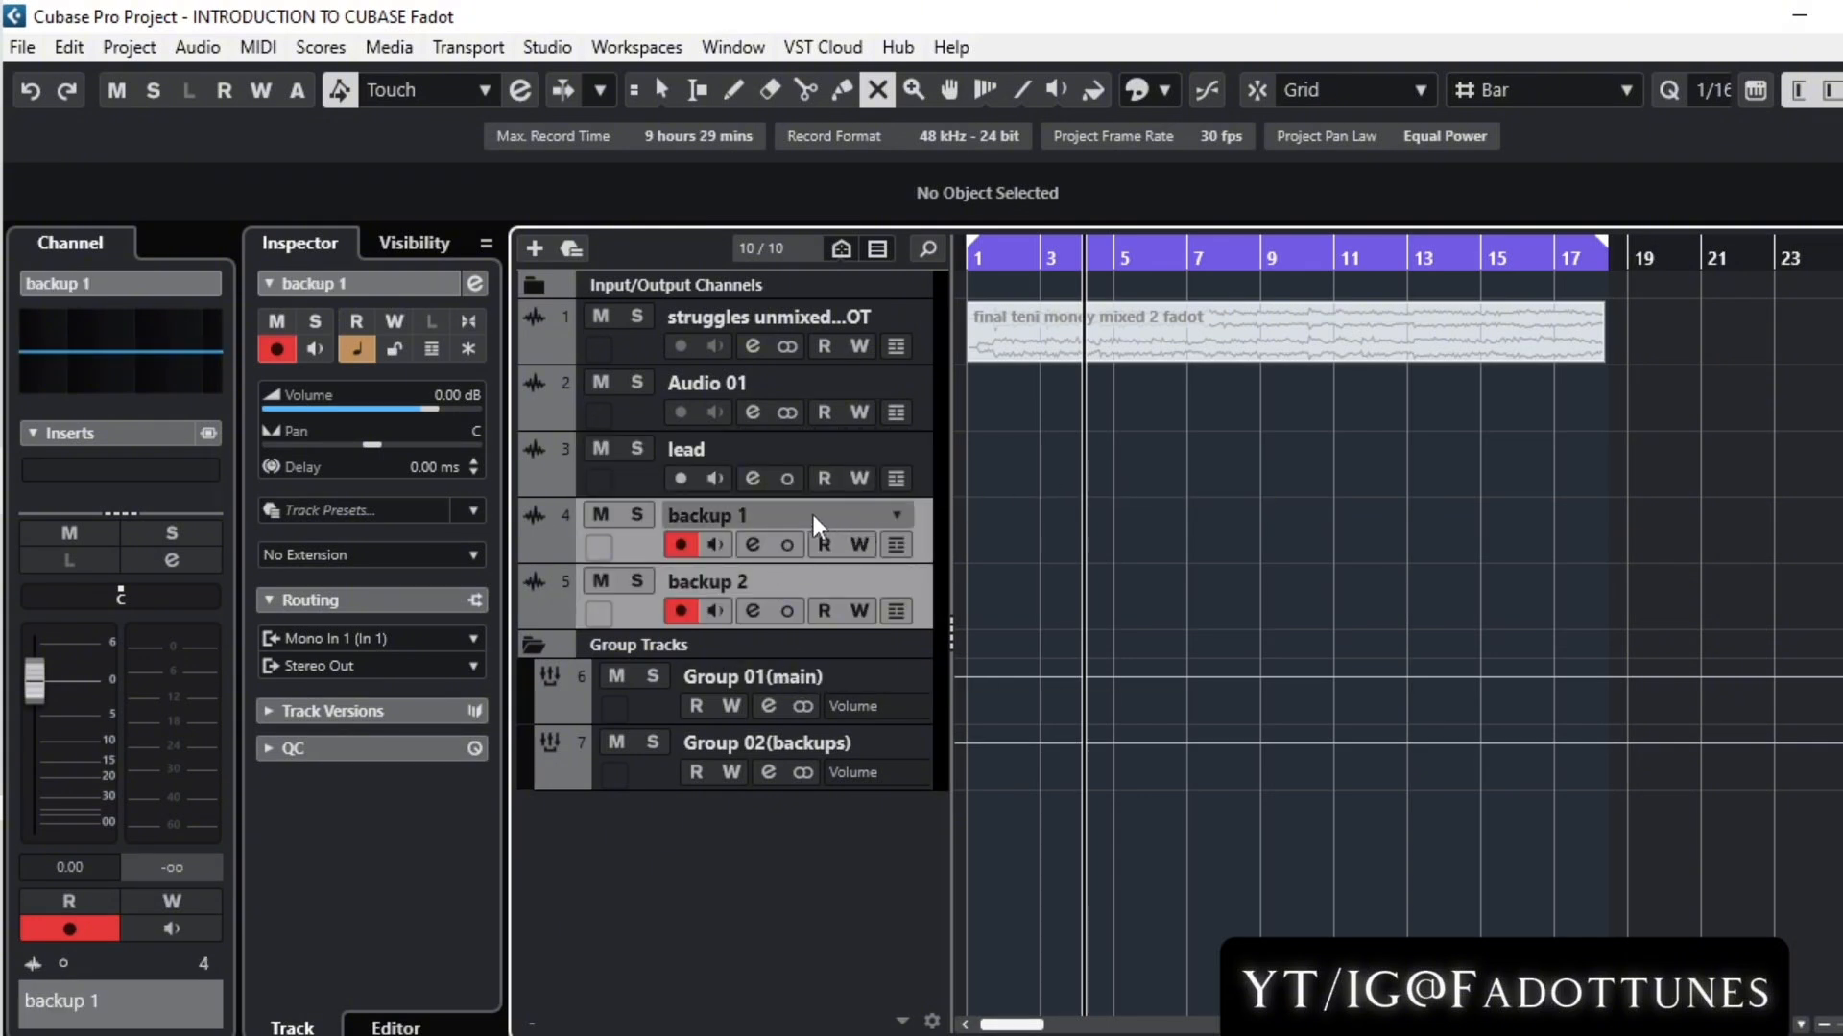
click(1159, 89)
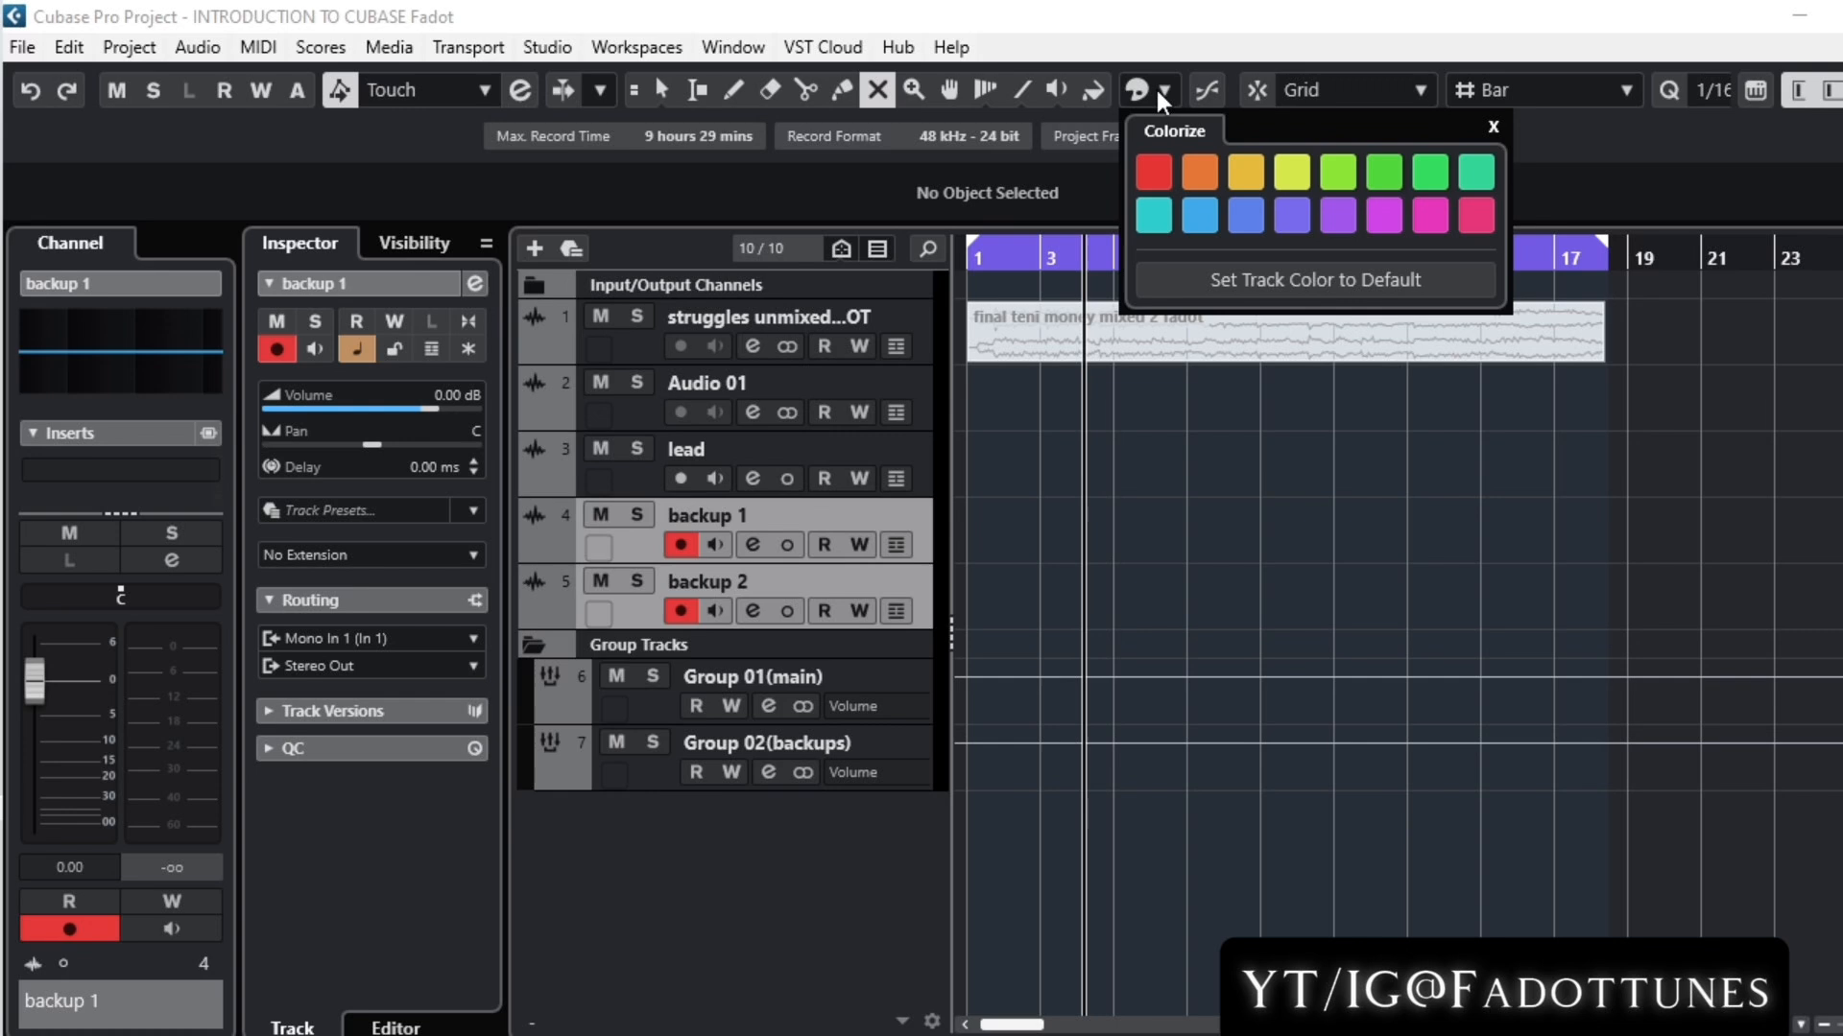
click(1292, 172)
click(695, 556)
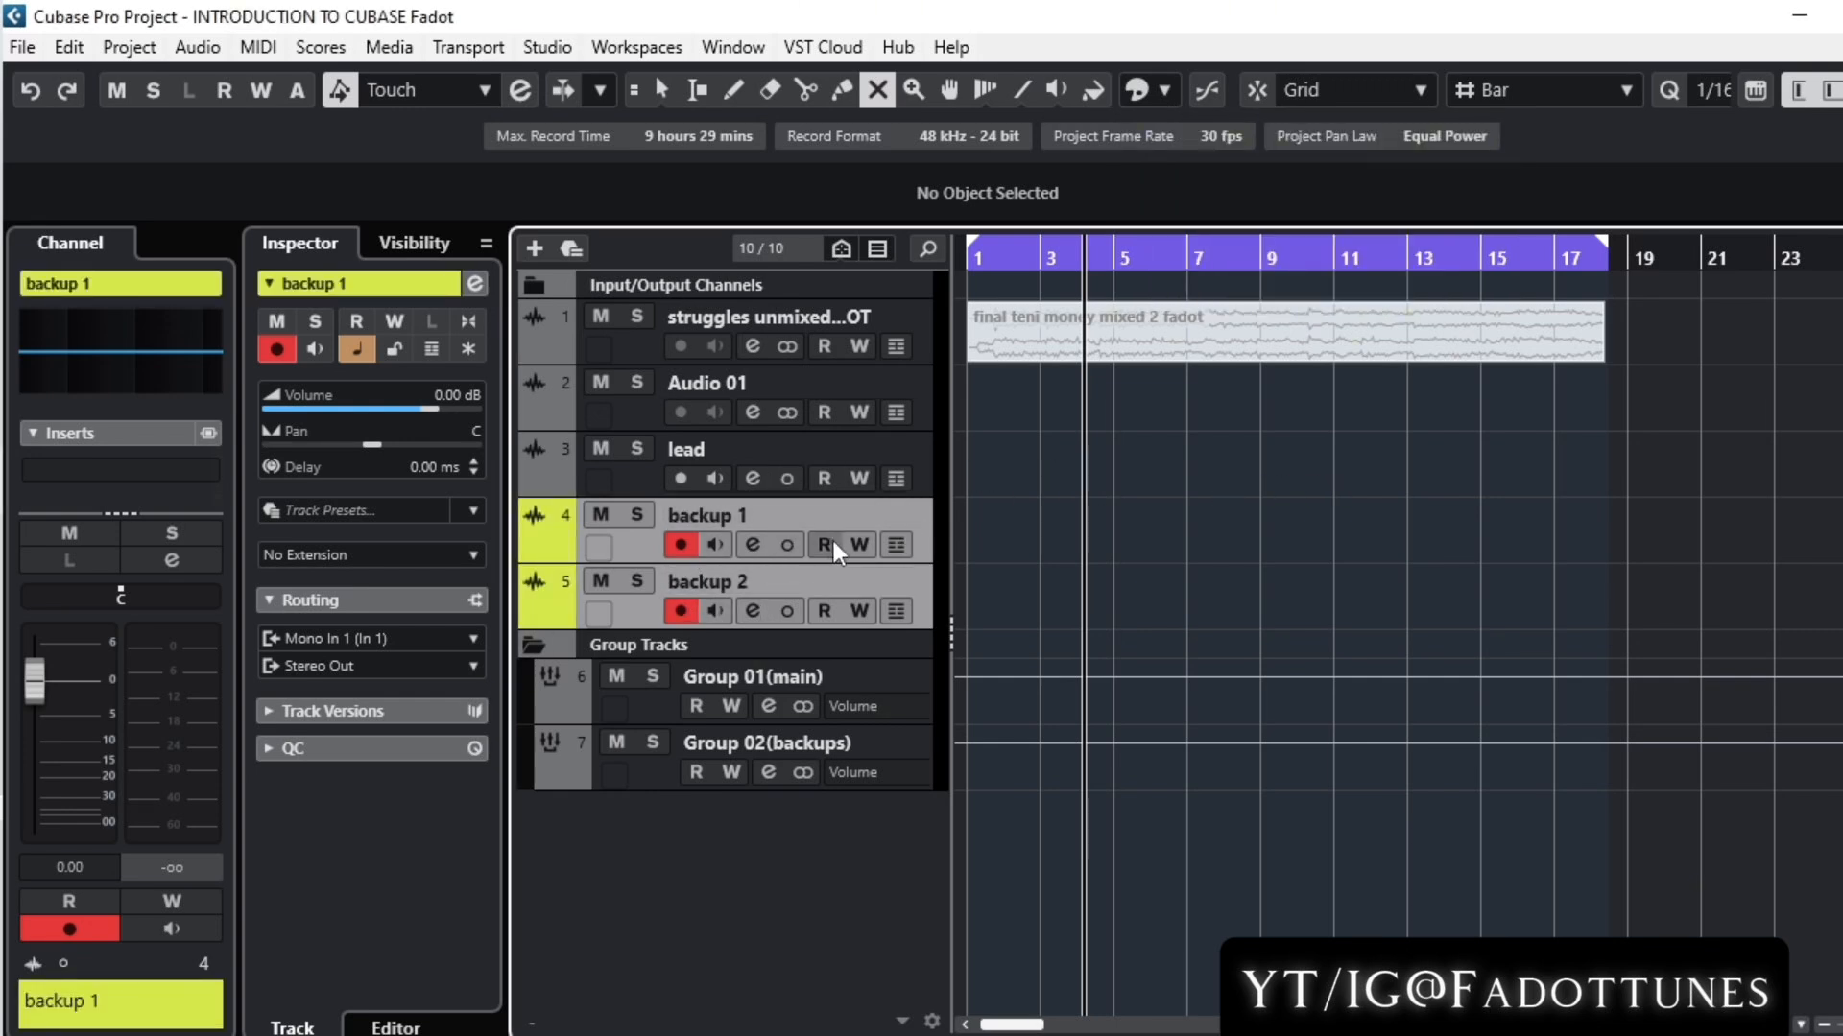
Route the lead track's output to Group 01(main)
click(764, 443)
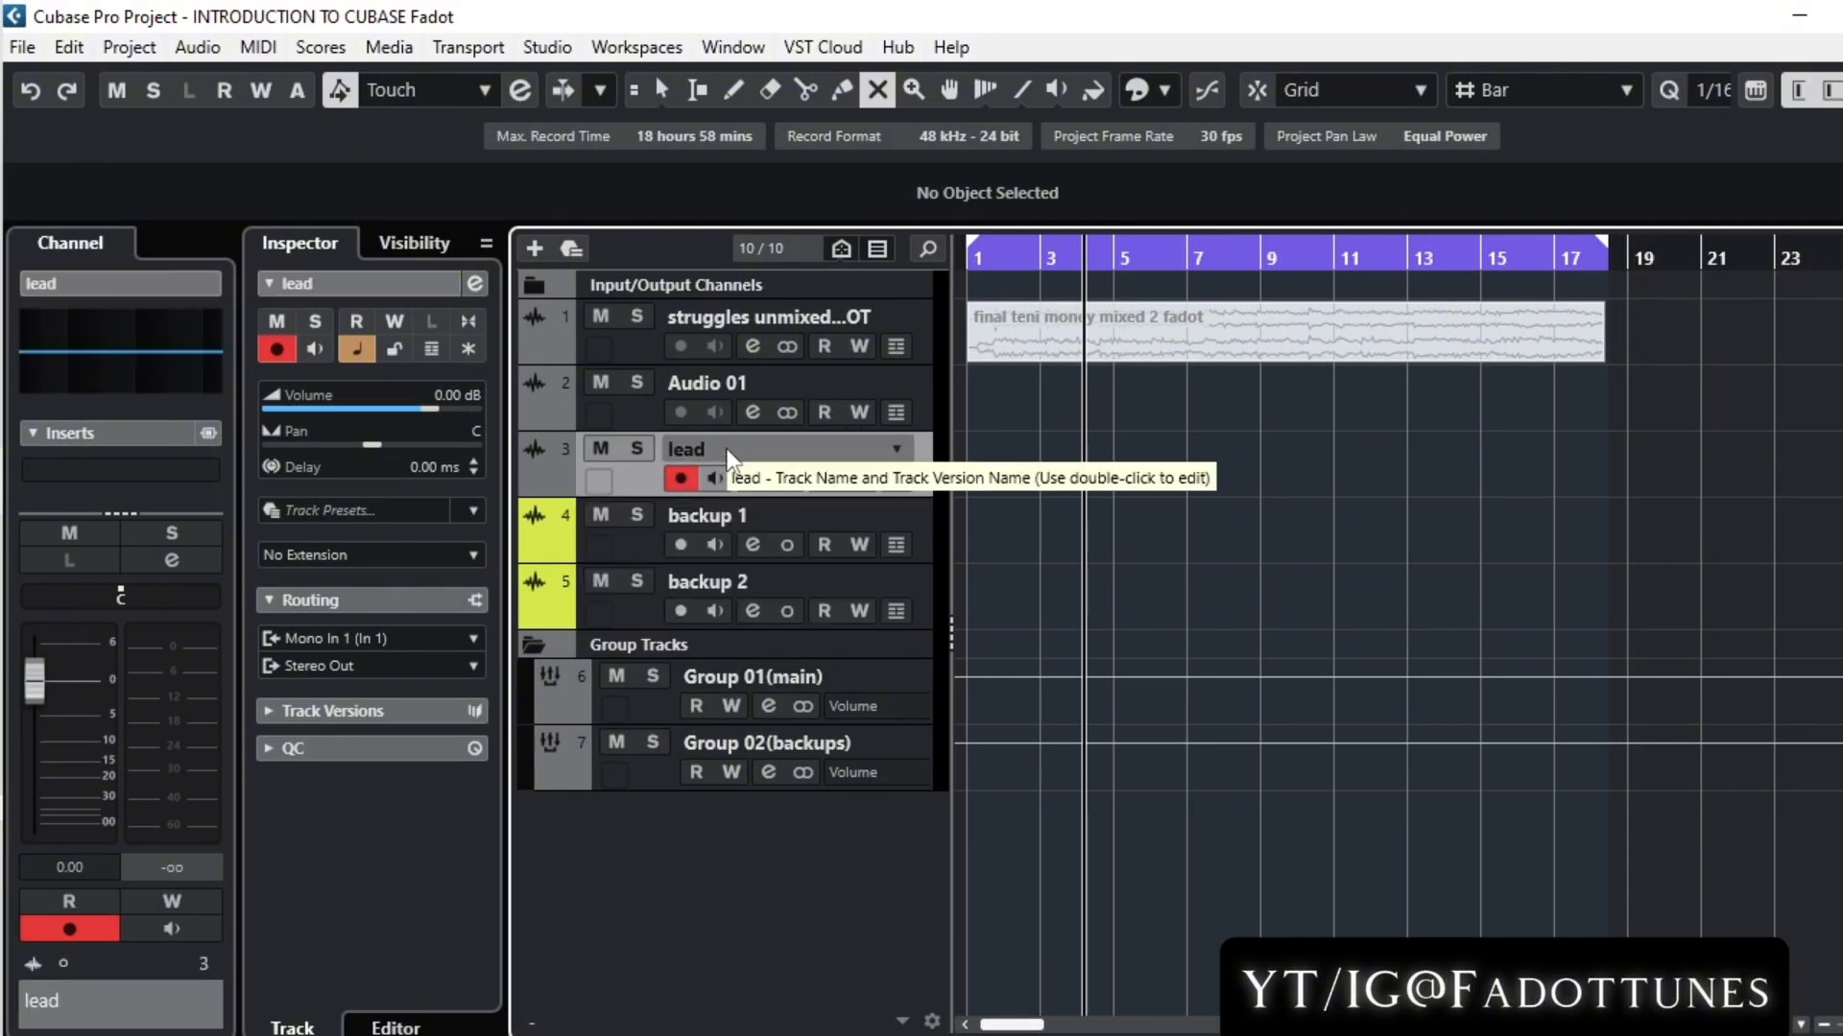
click(314, 665)
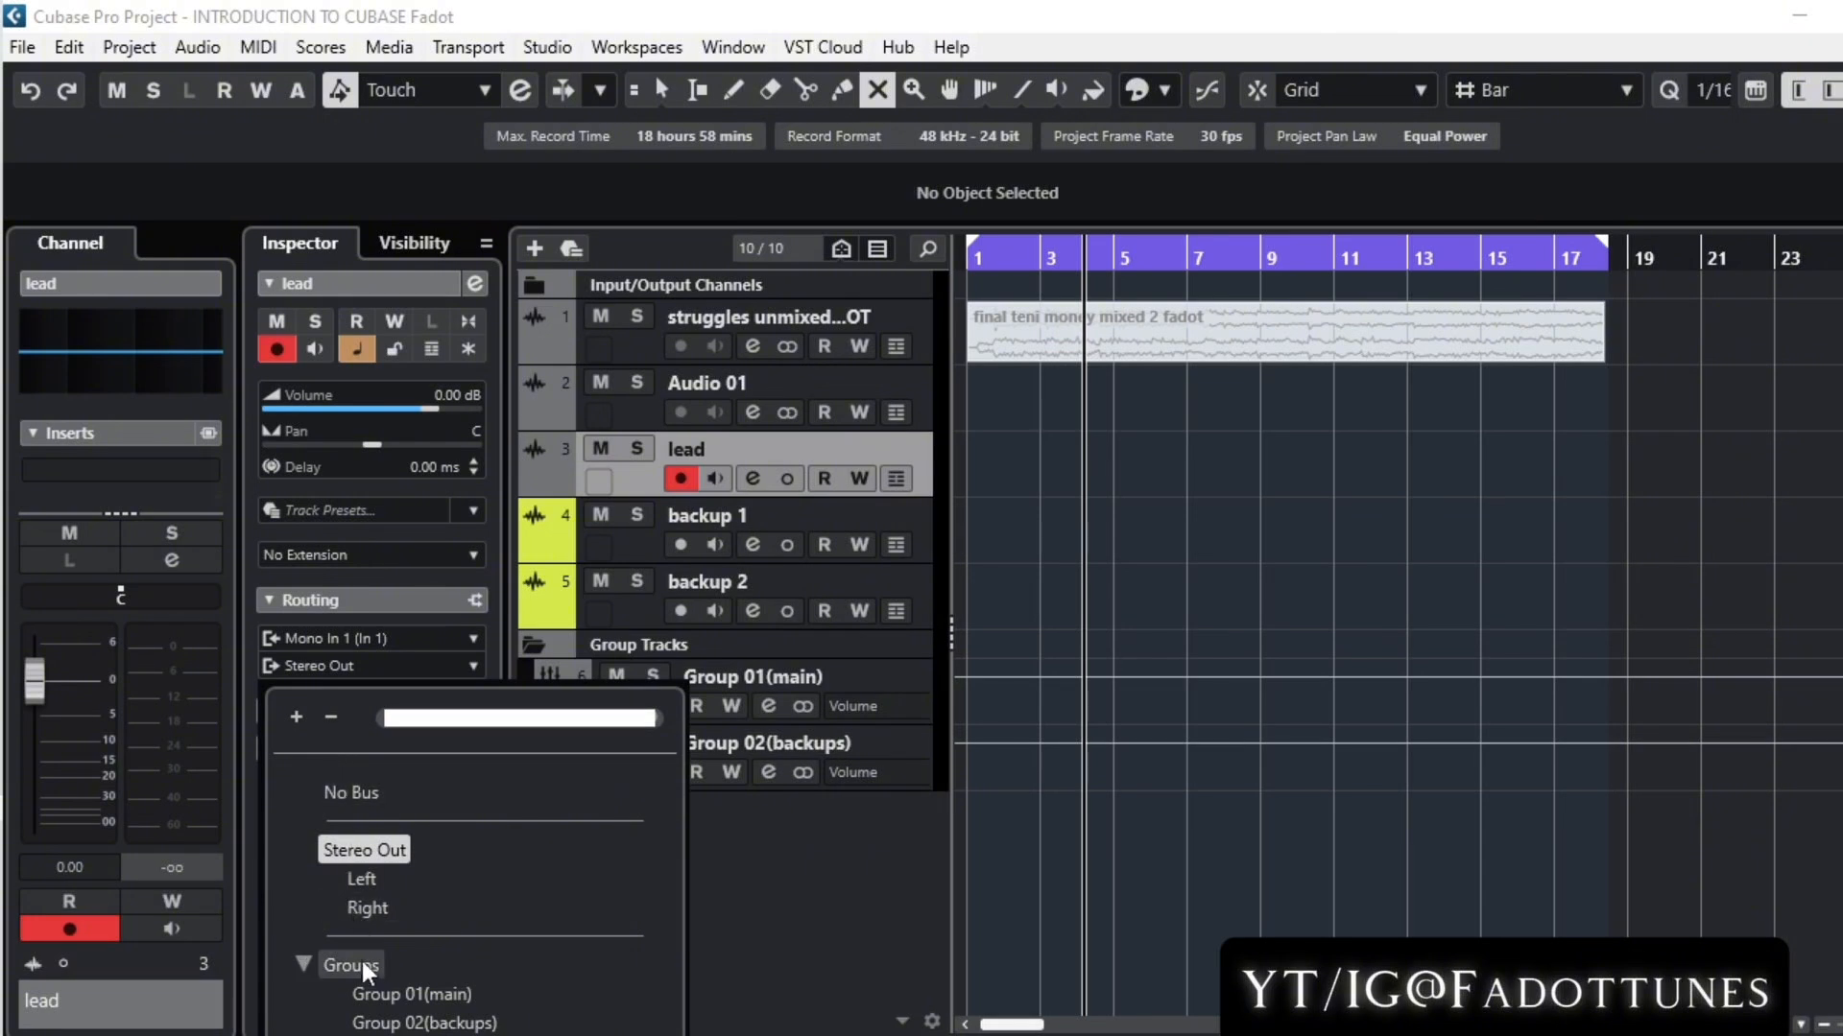
click(388, 988)
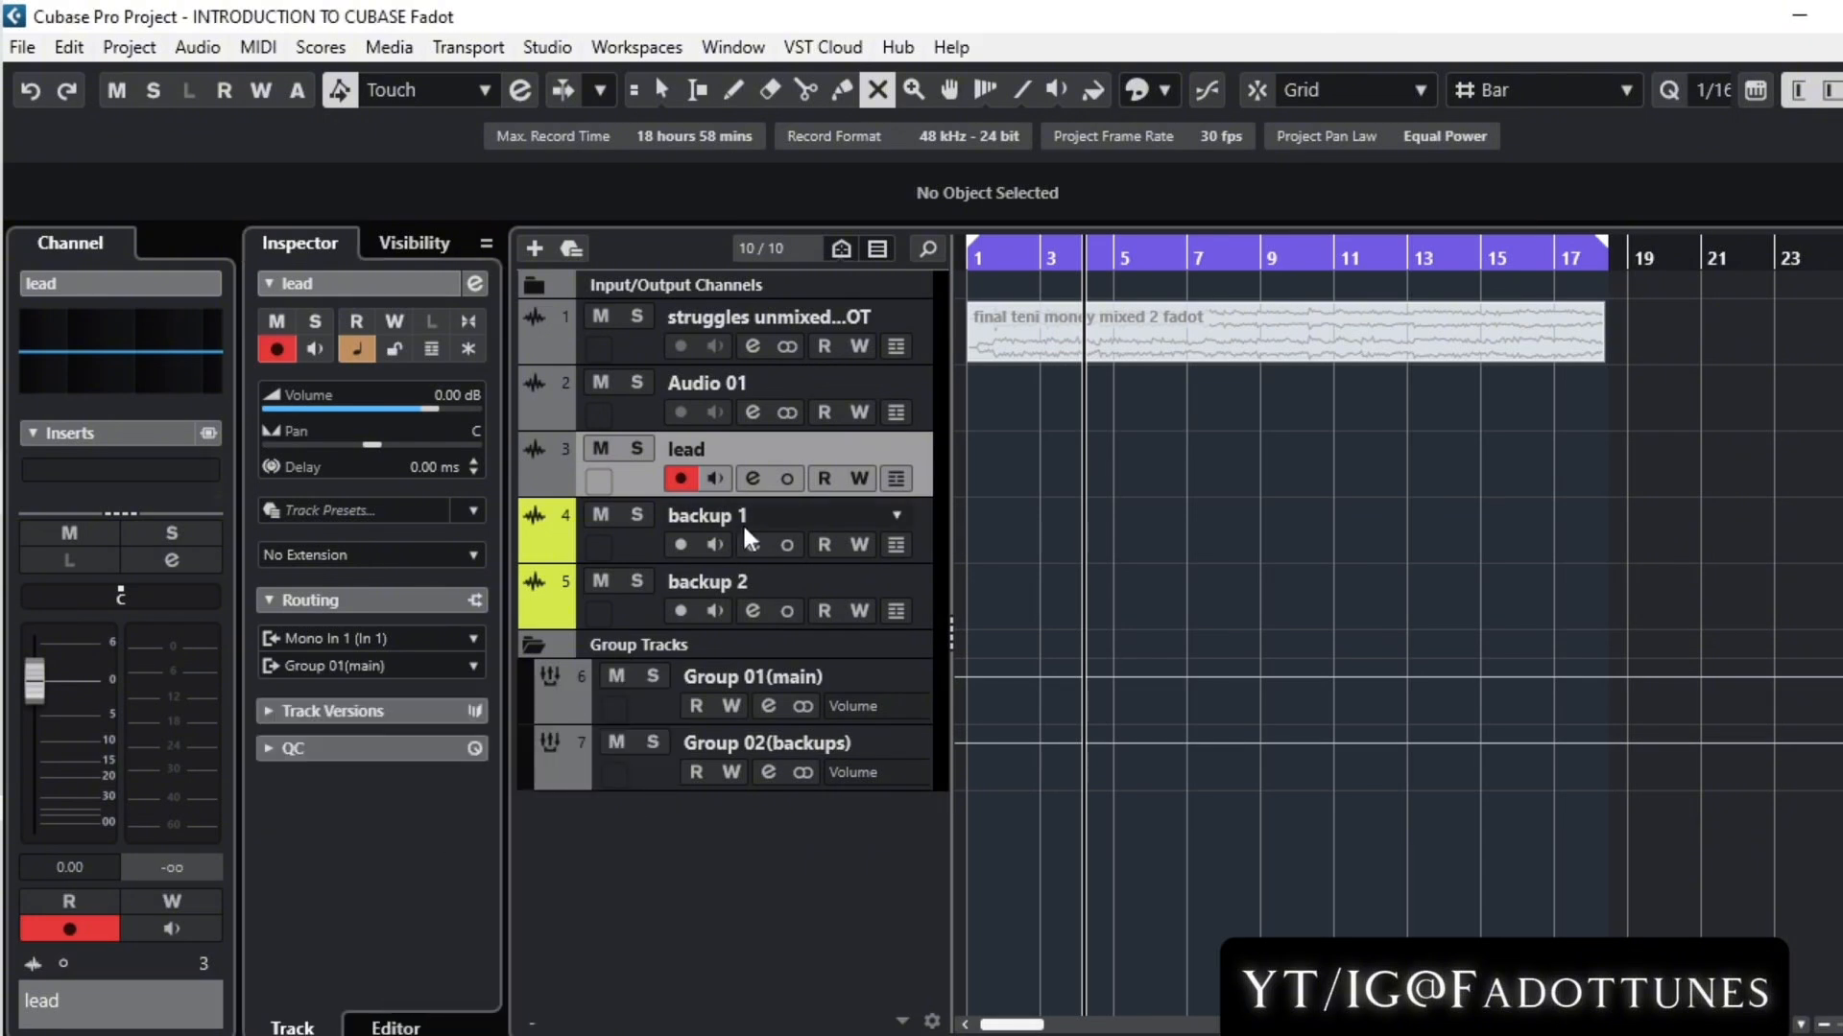
Route the outputs of backup 1 and backup 2 to Group 02(backups)
click(747, 533)
click(451, 665)
click(408, 1020)
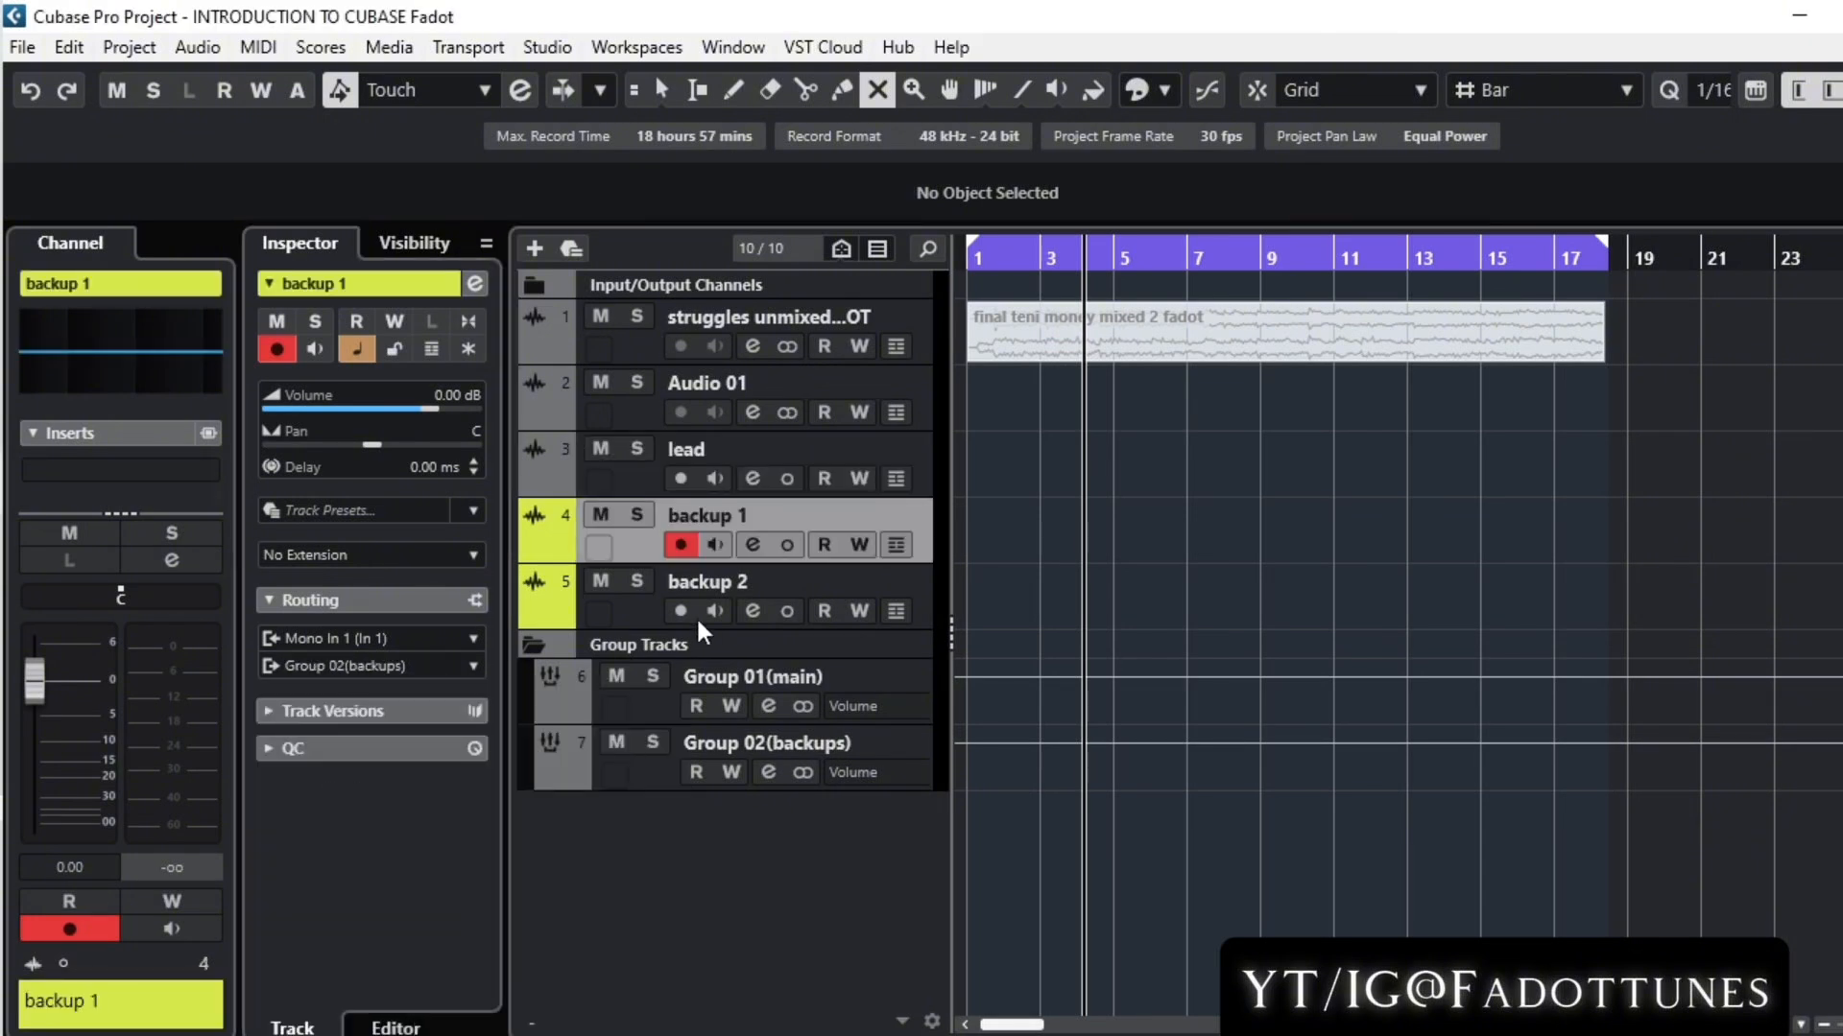
click(675, 584)
click(346, 665)
click(451, 1023)
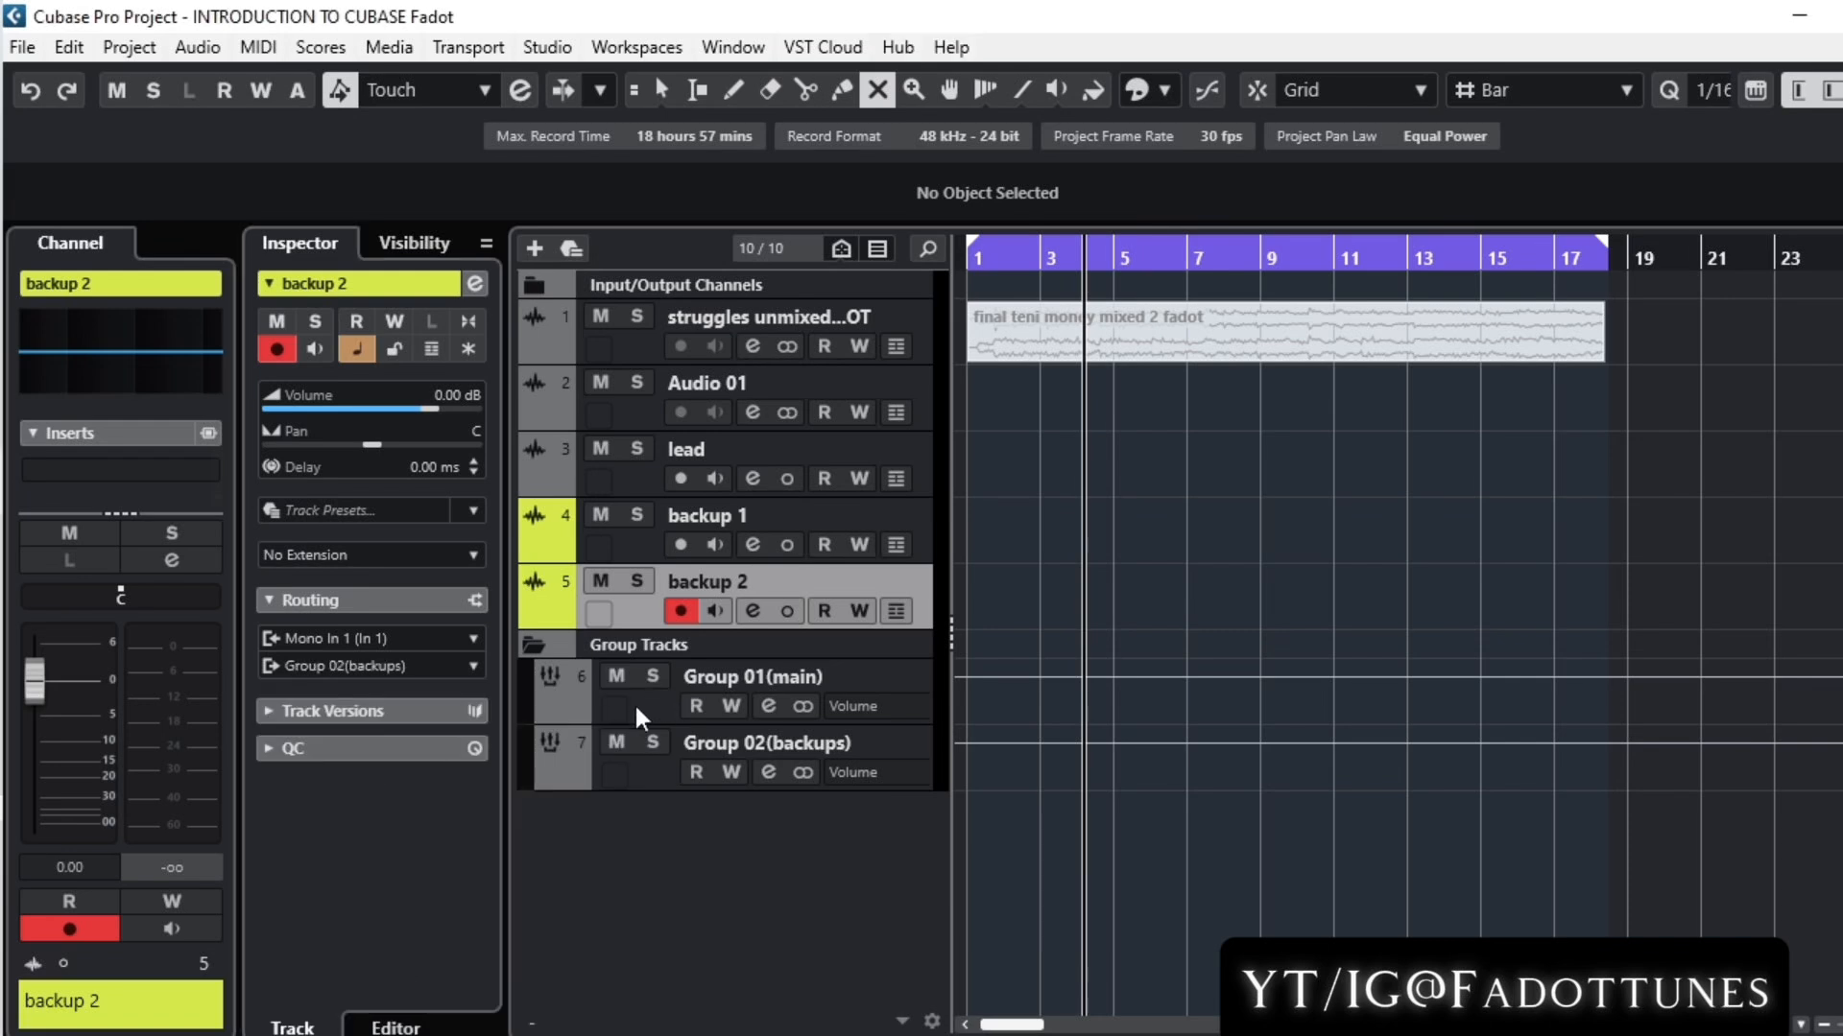
Pan the backup 1 track to the left and the backup 2 track to about R37
click(622, 714)
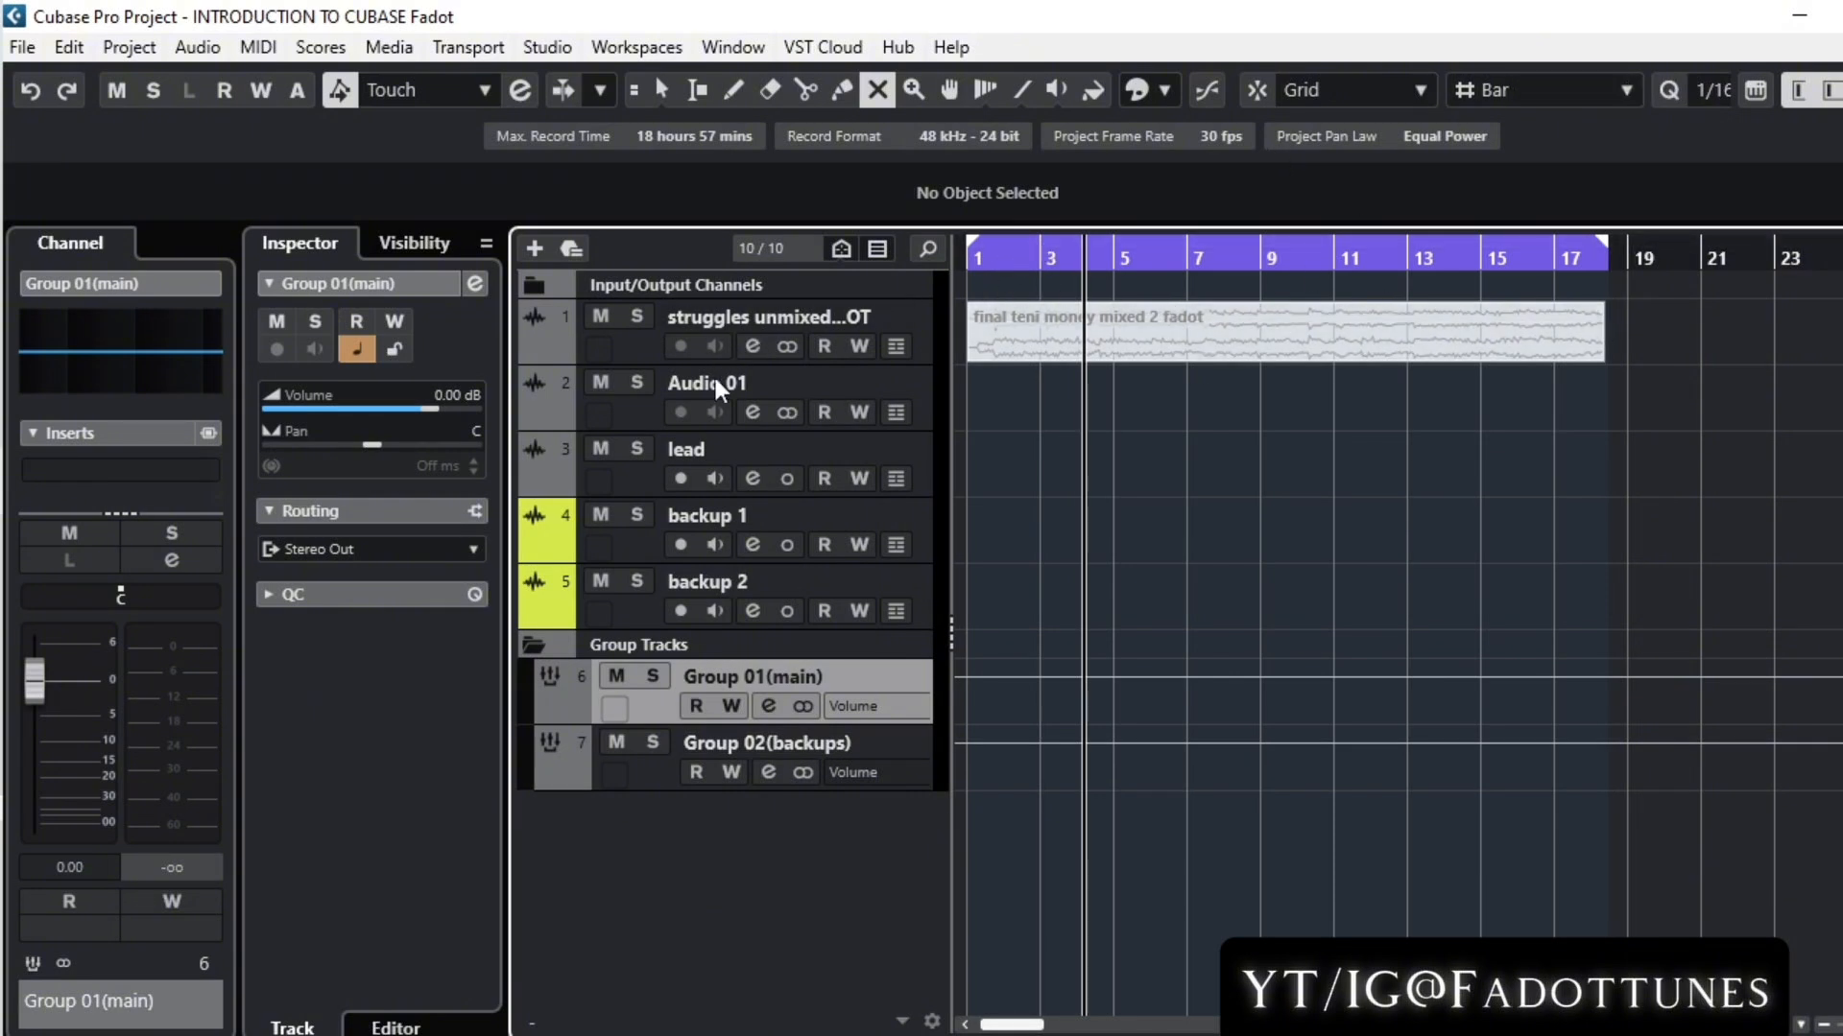
click(796, 446)
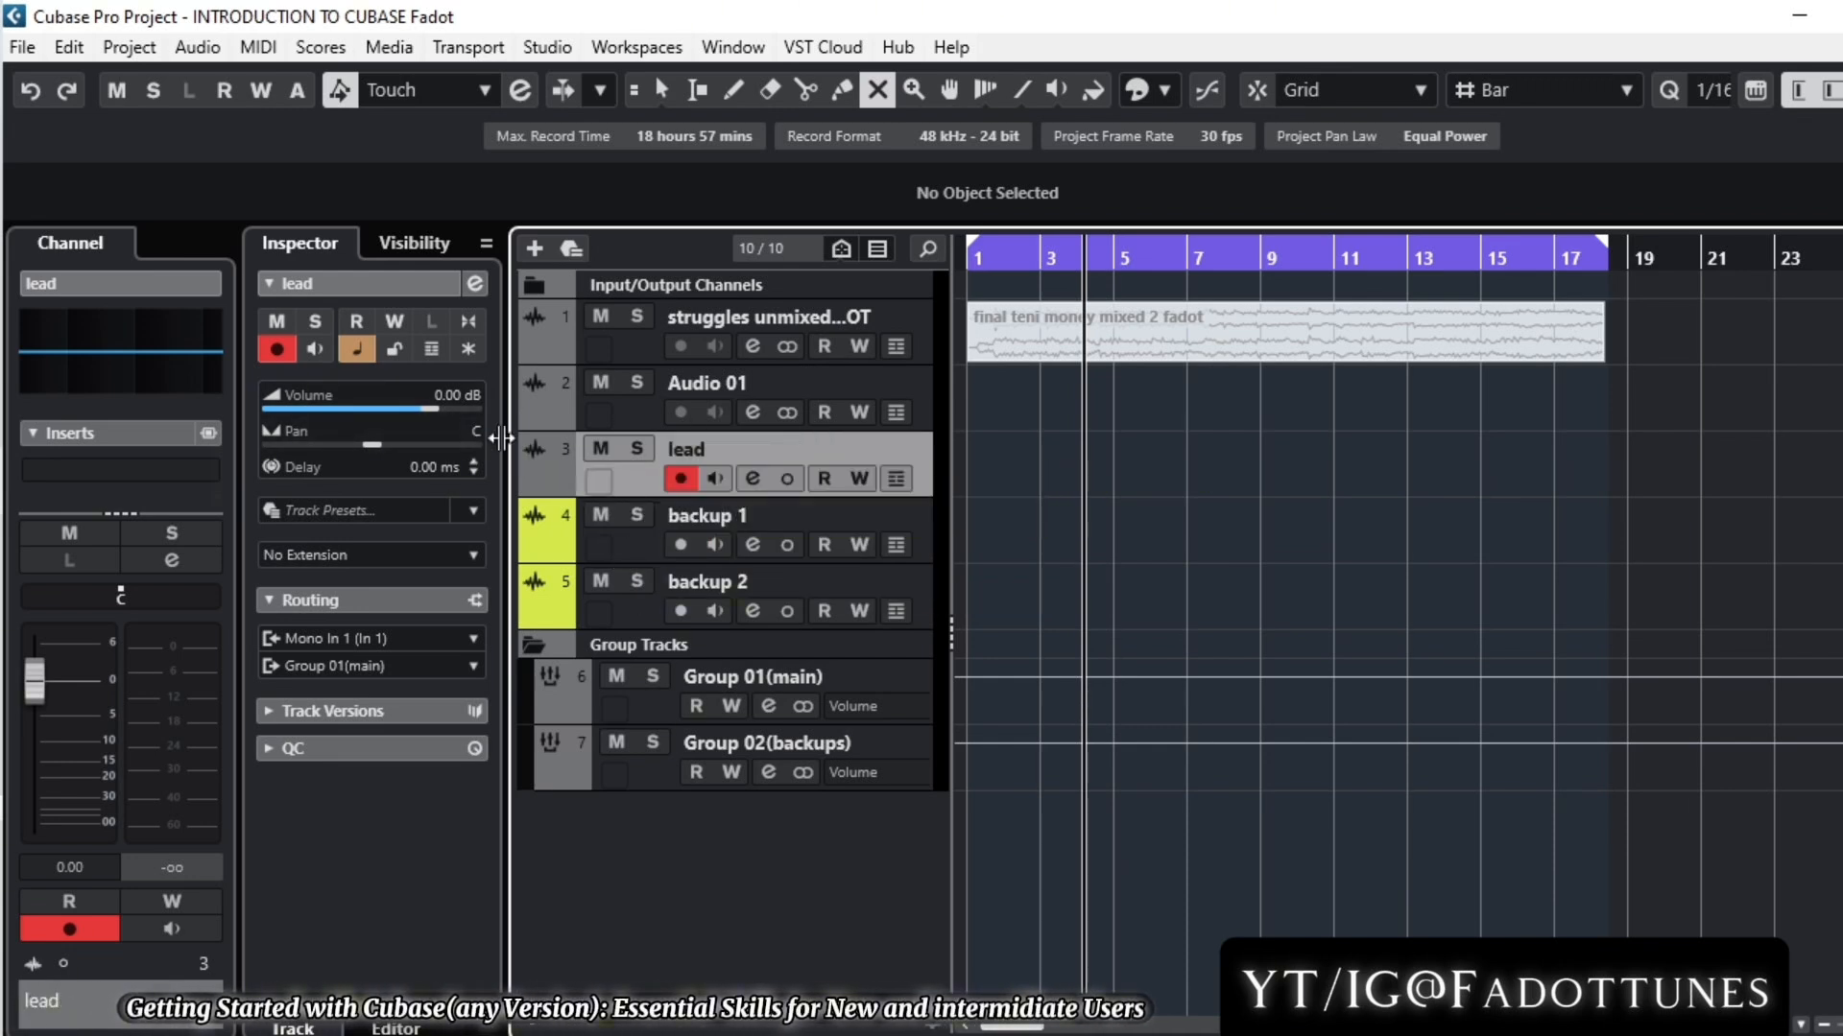
click(750, 504)
mouse_move(360, 441)
mouse_down()
mouse_move(447, 445)
mouse_move(341, 455)
mouse_up()
click(784, 579)
click(410, 442)
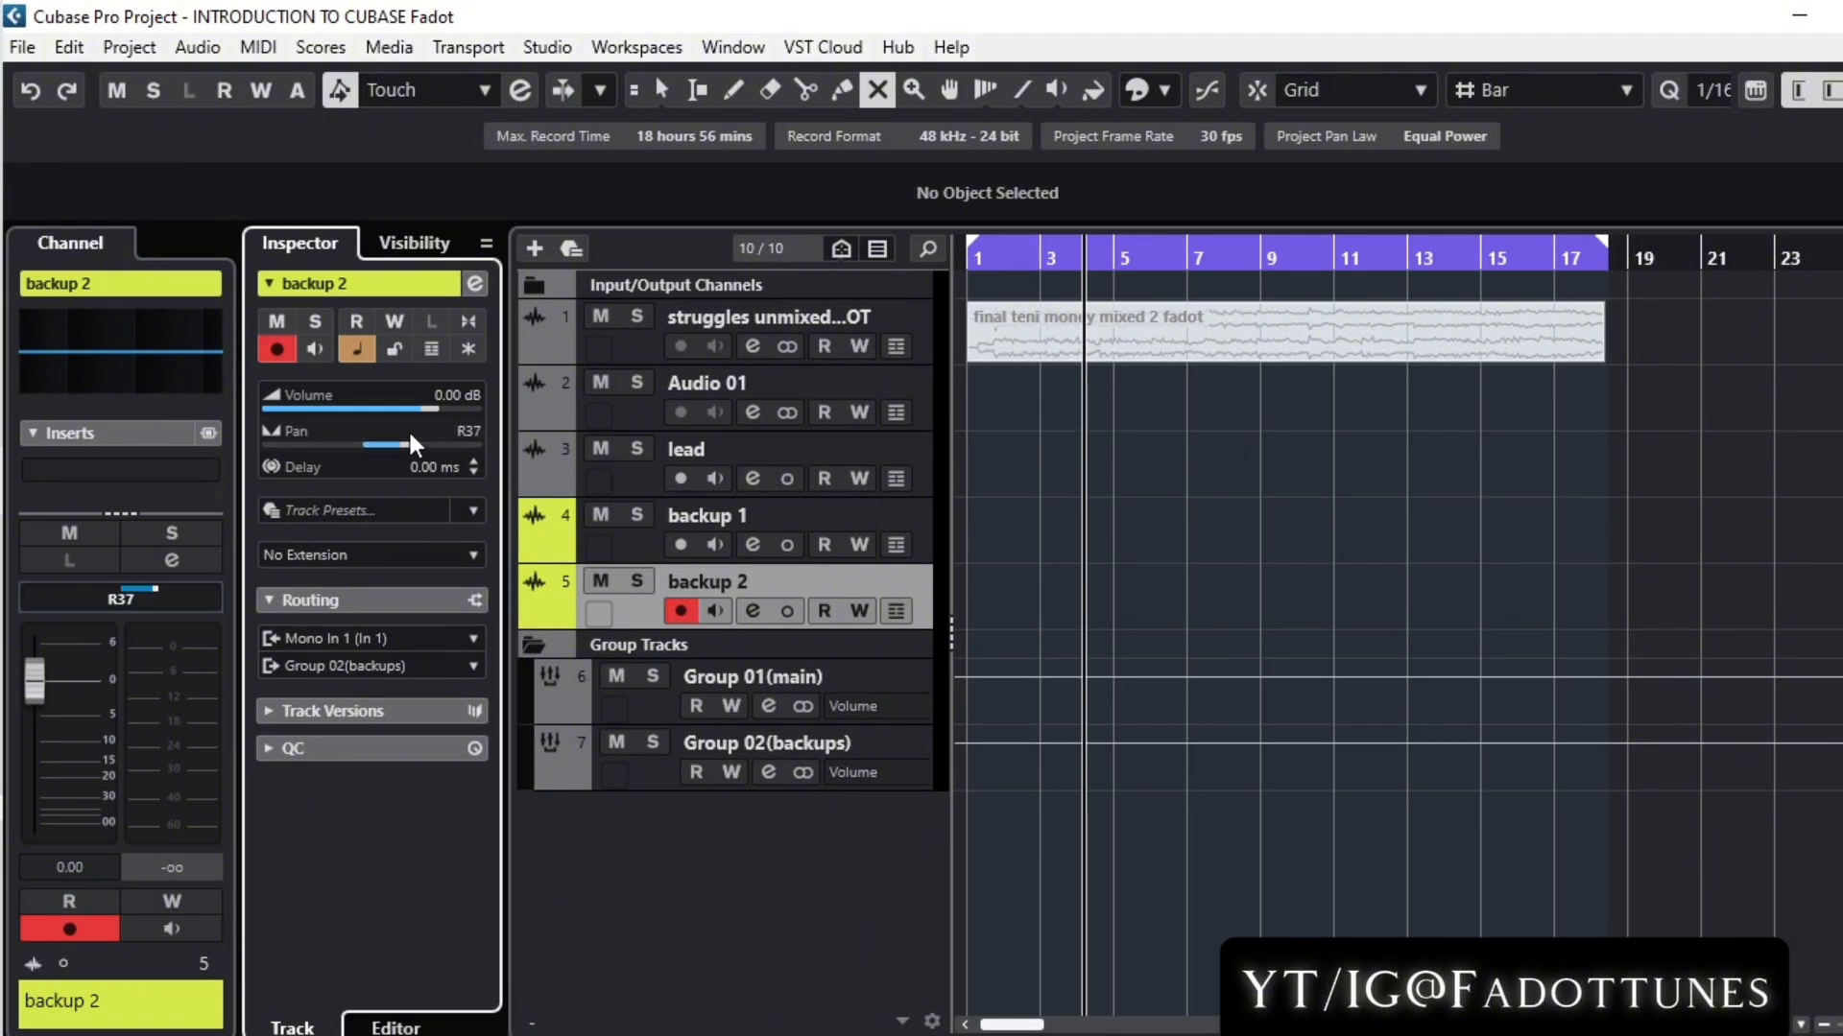
Load Auto-Tune Pro from the Pitch Shift category as the first insert on backup 2, and close its window
click(117, 464)
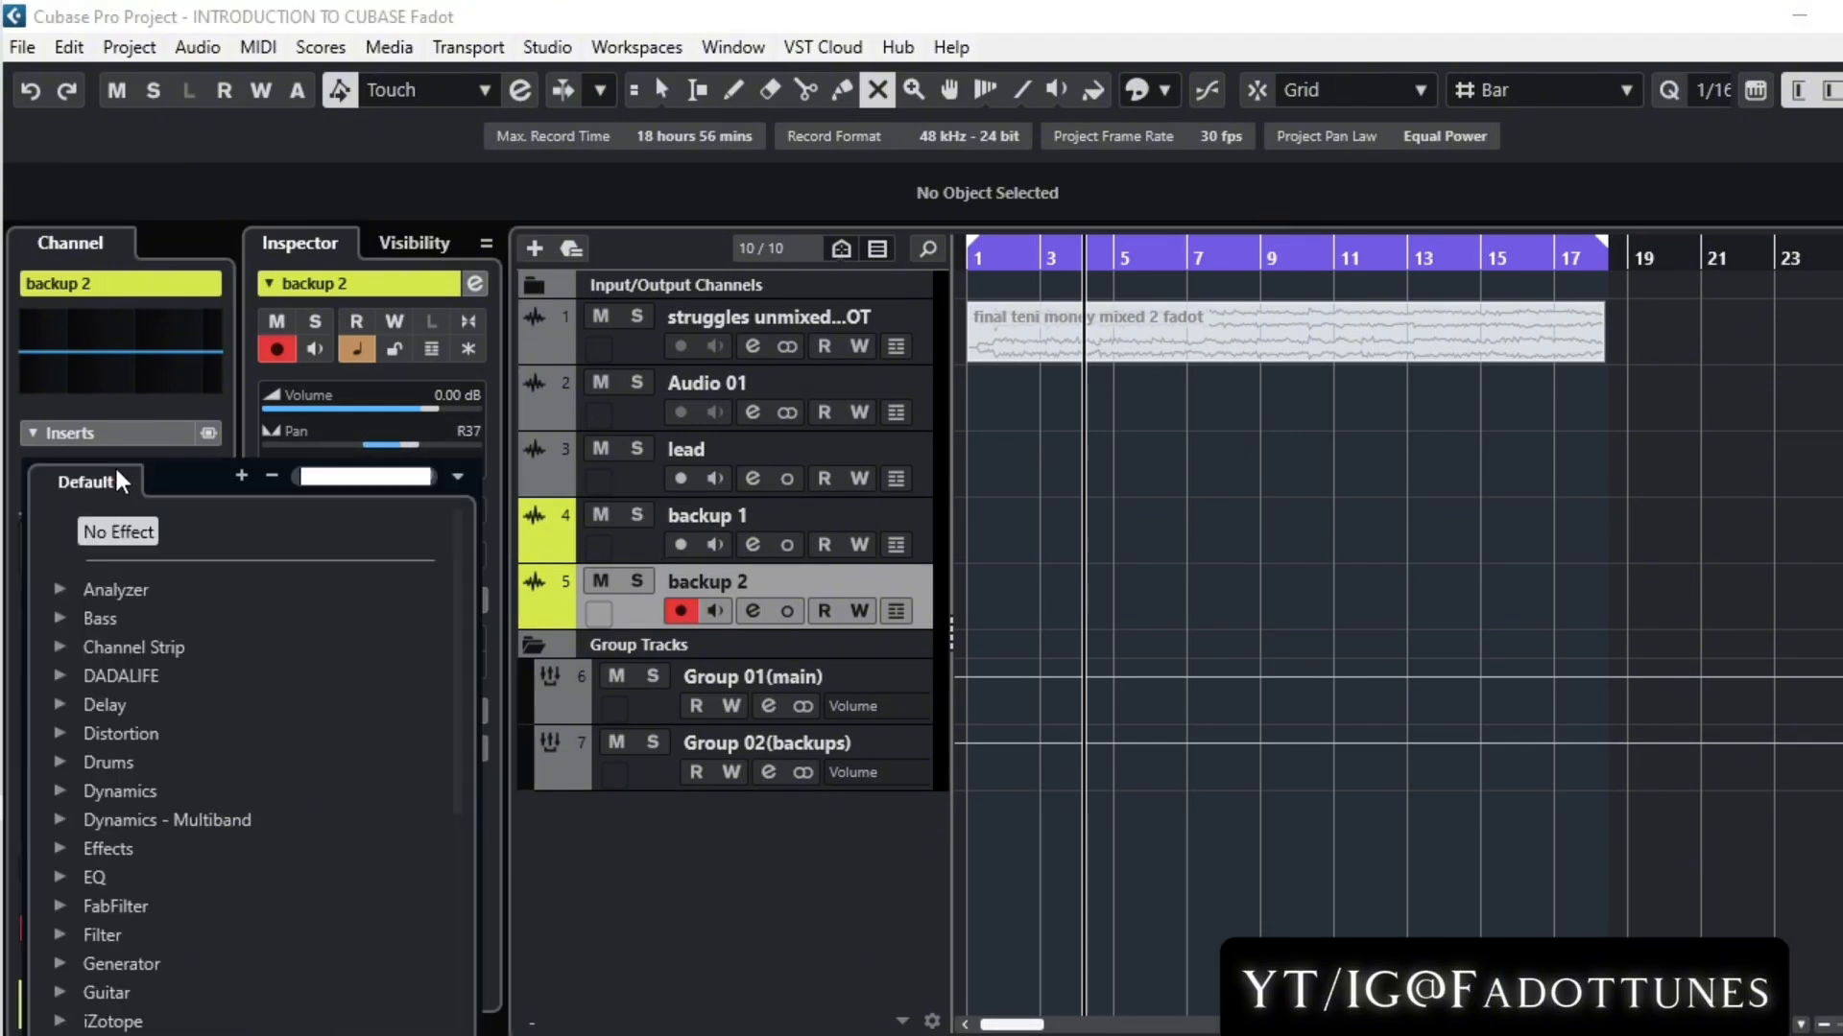
scroll(59, 998, down, 5)
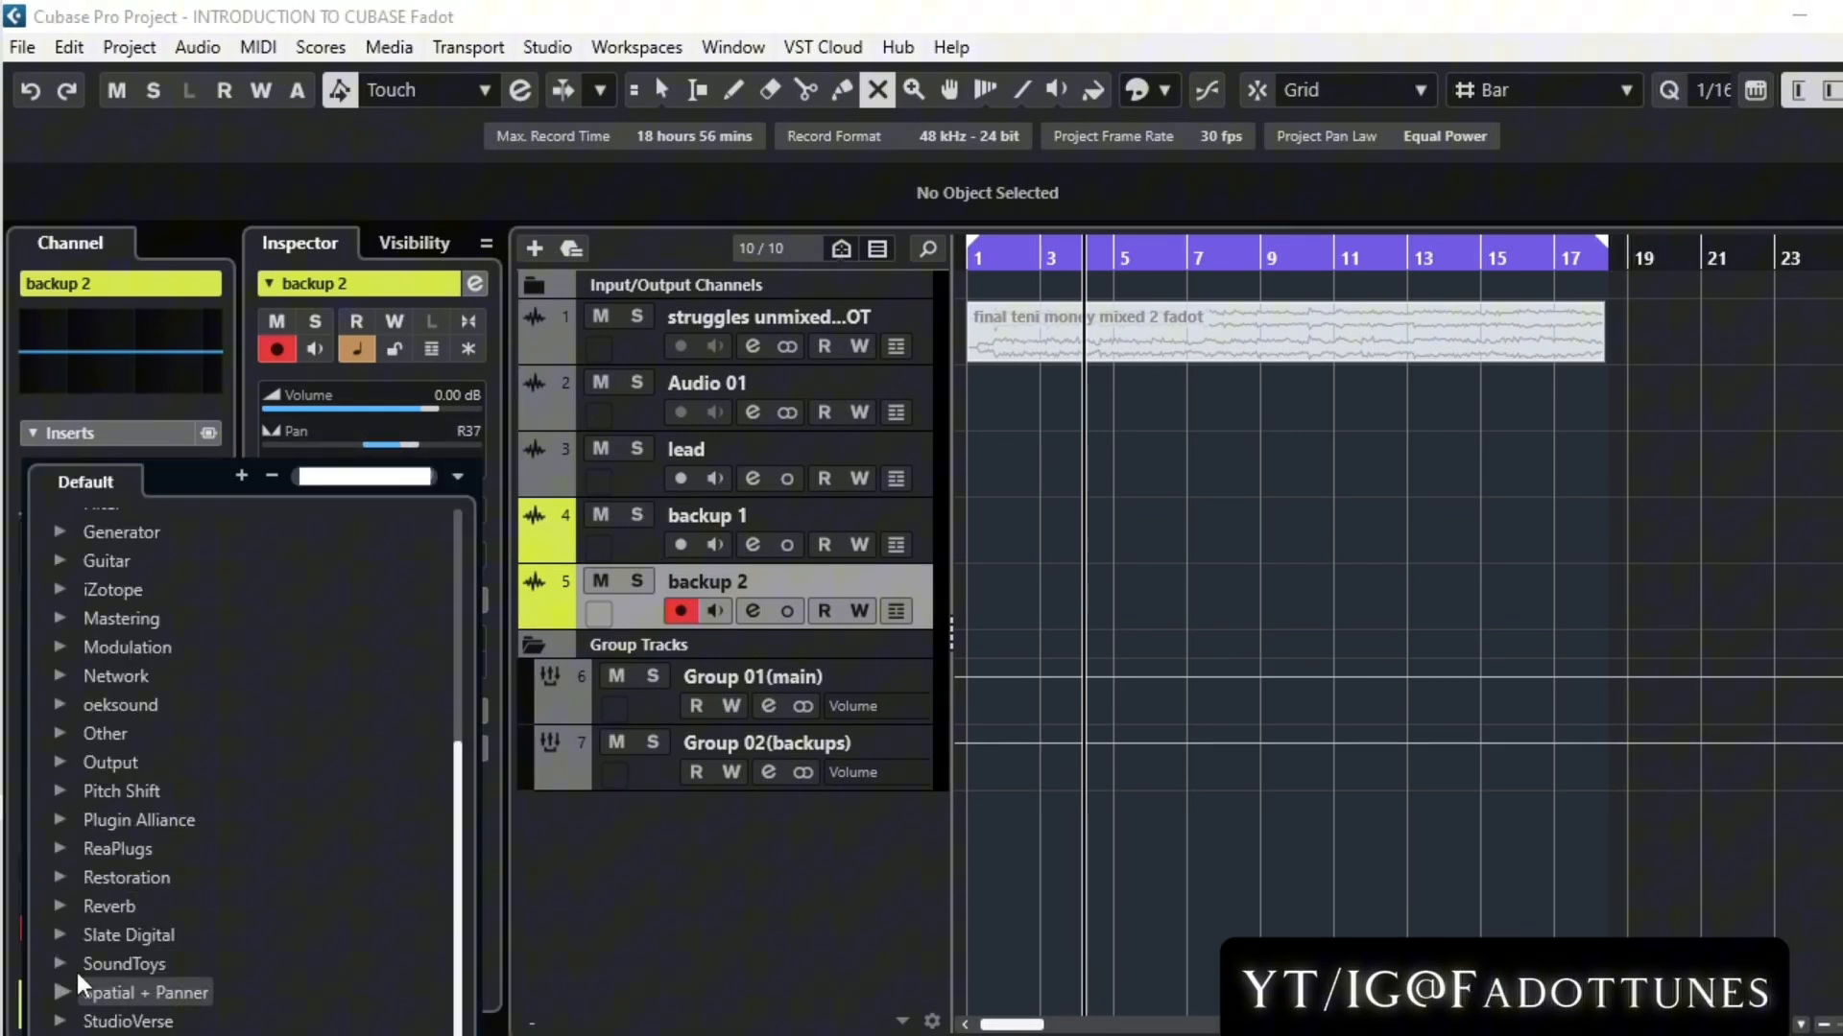
click(67, 788)
click(152, 843)
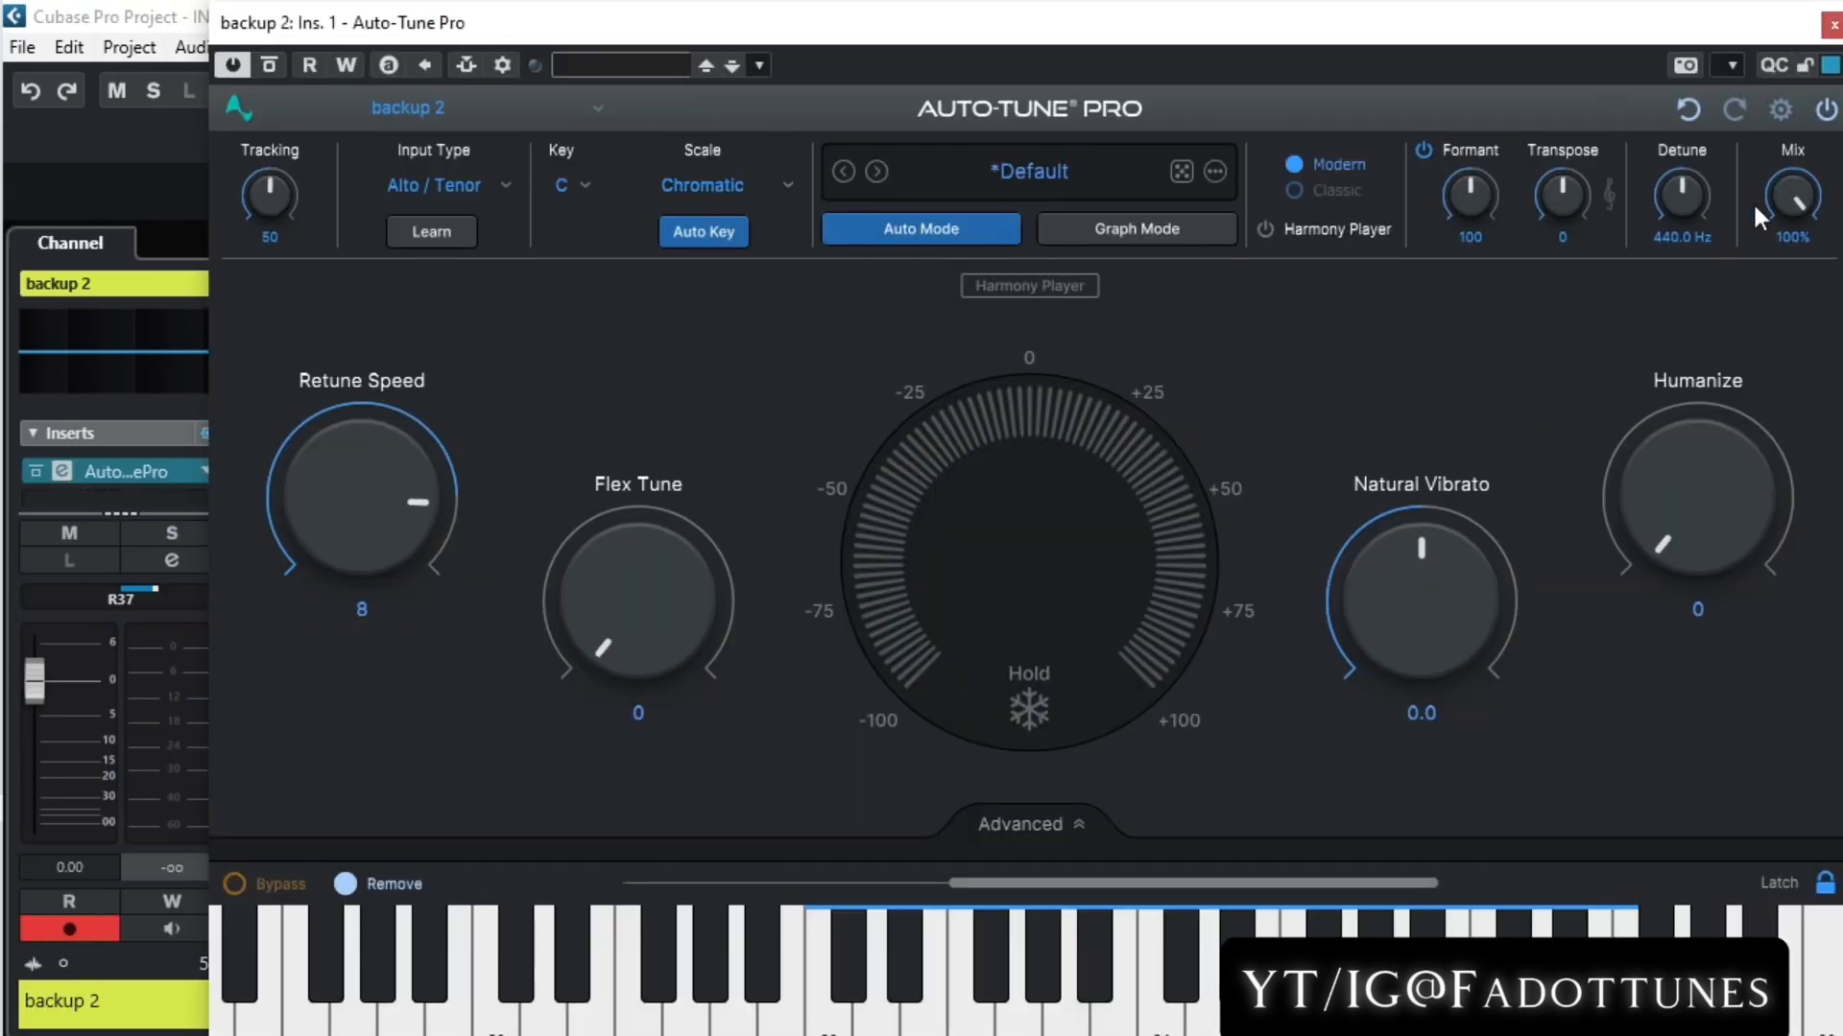
click(1833, 24)
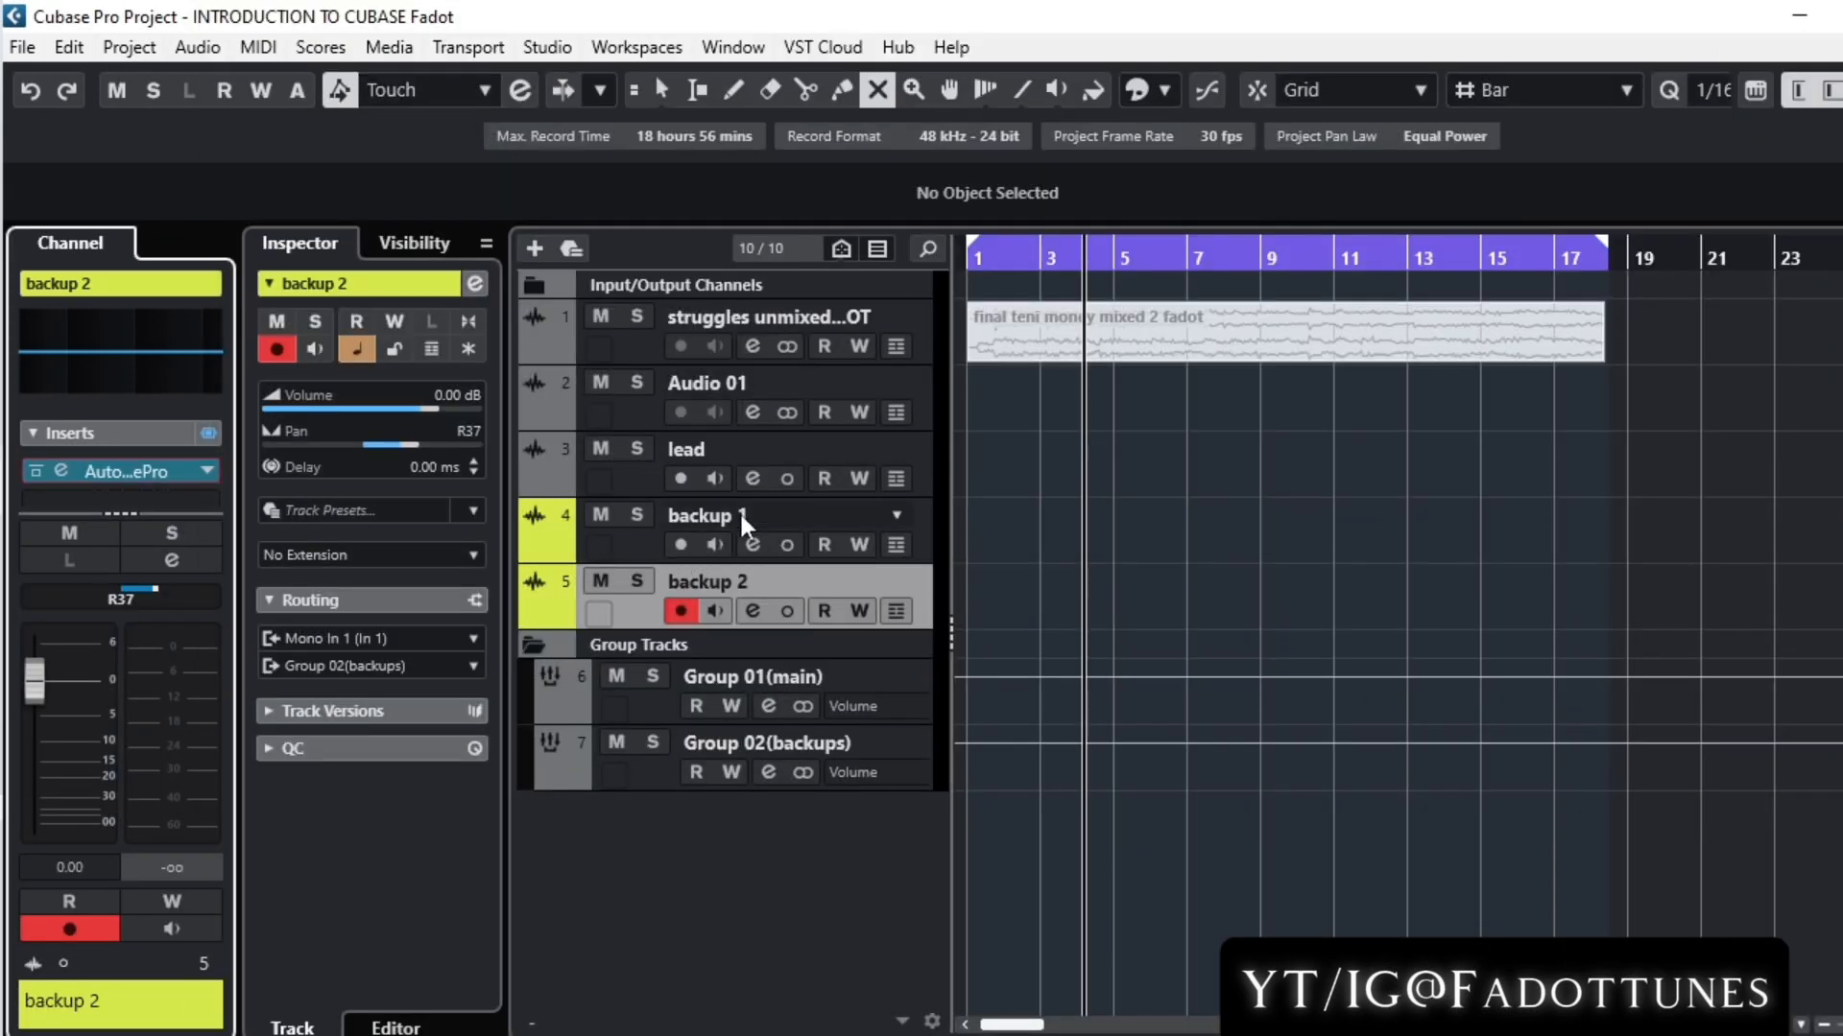
Load FabFilter Pro-MB as the second insert on the backup 2 track
click(751, 447)
click(729, 581)
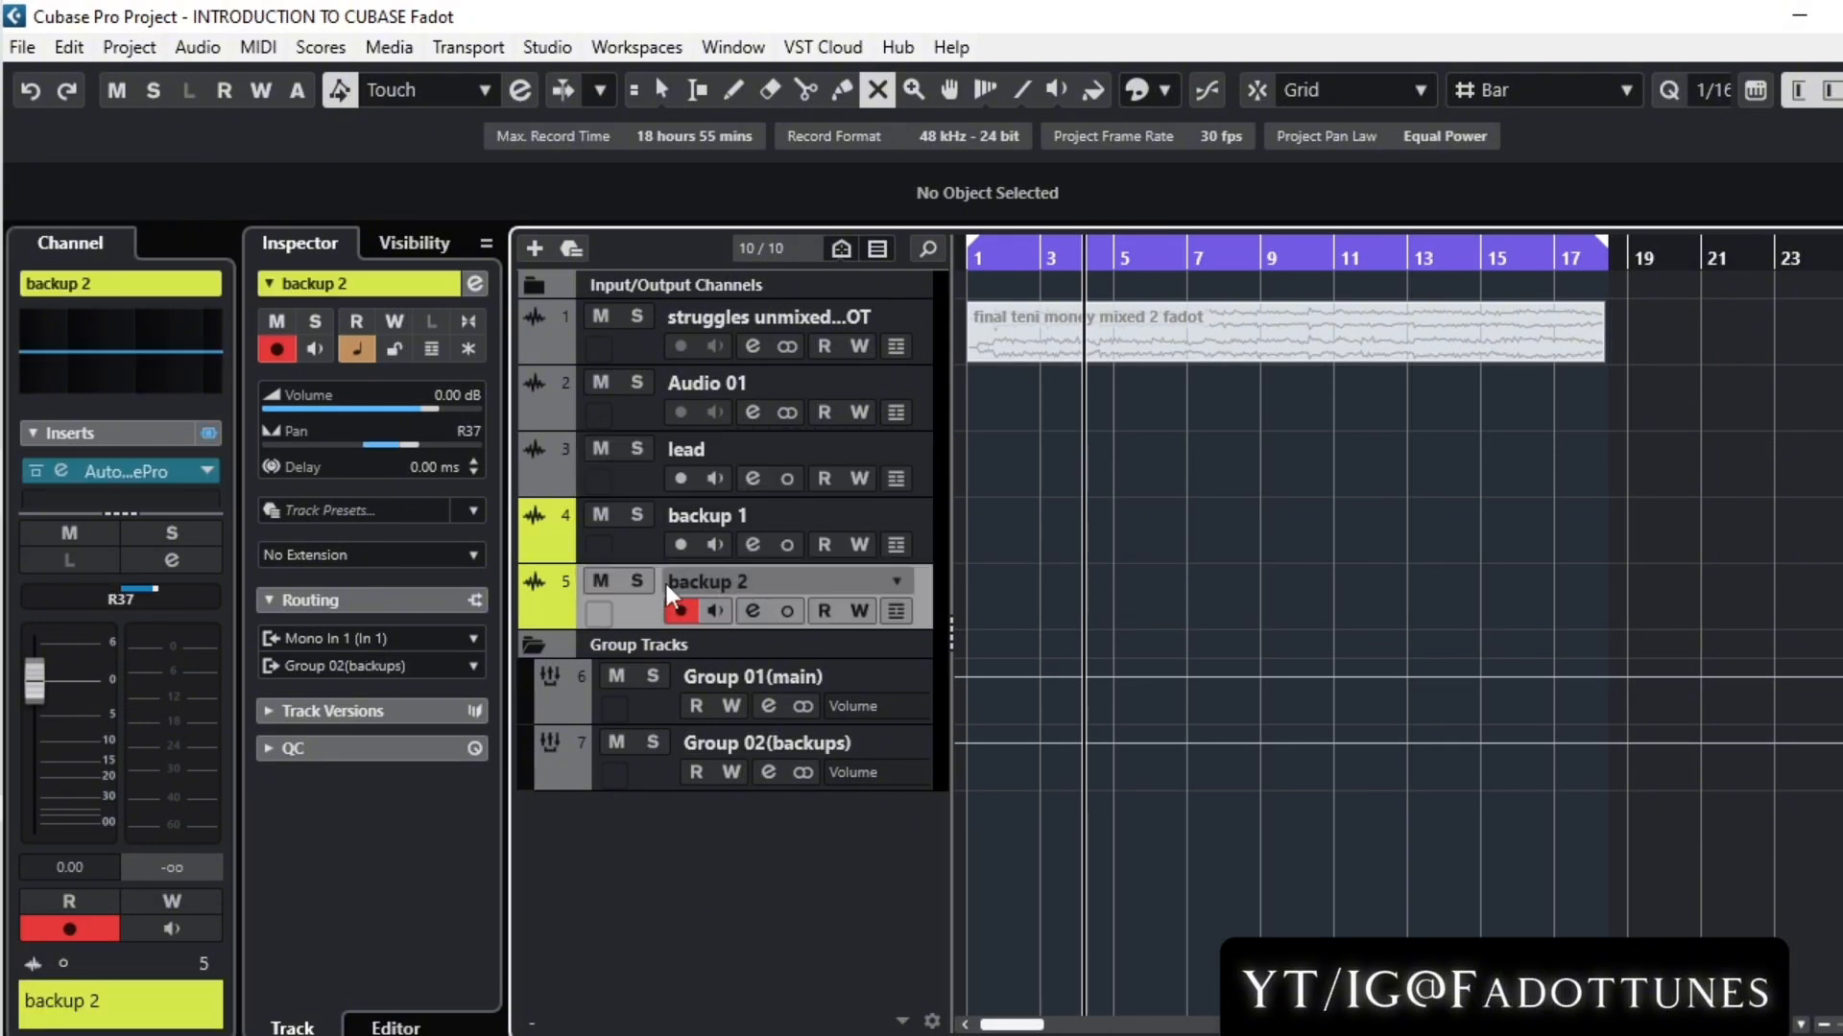
click(161, 489)
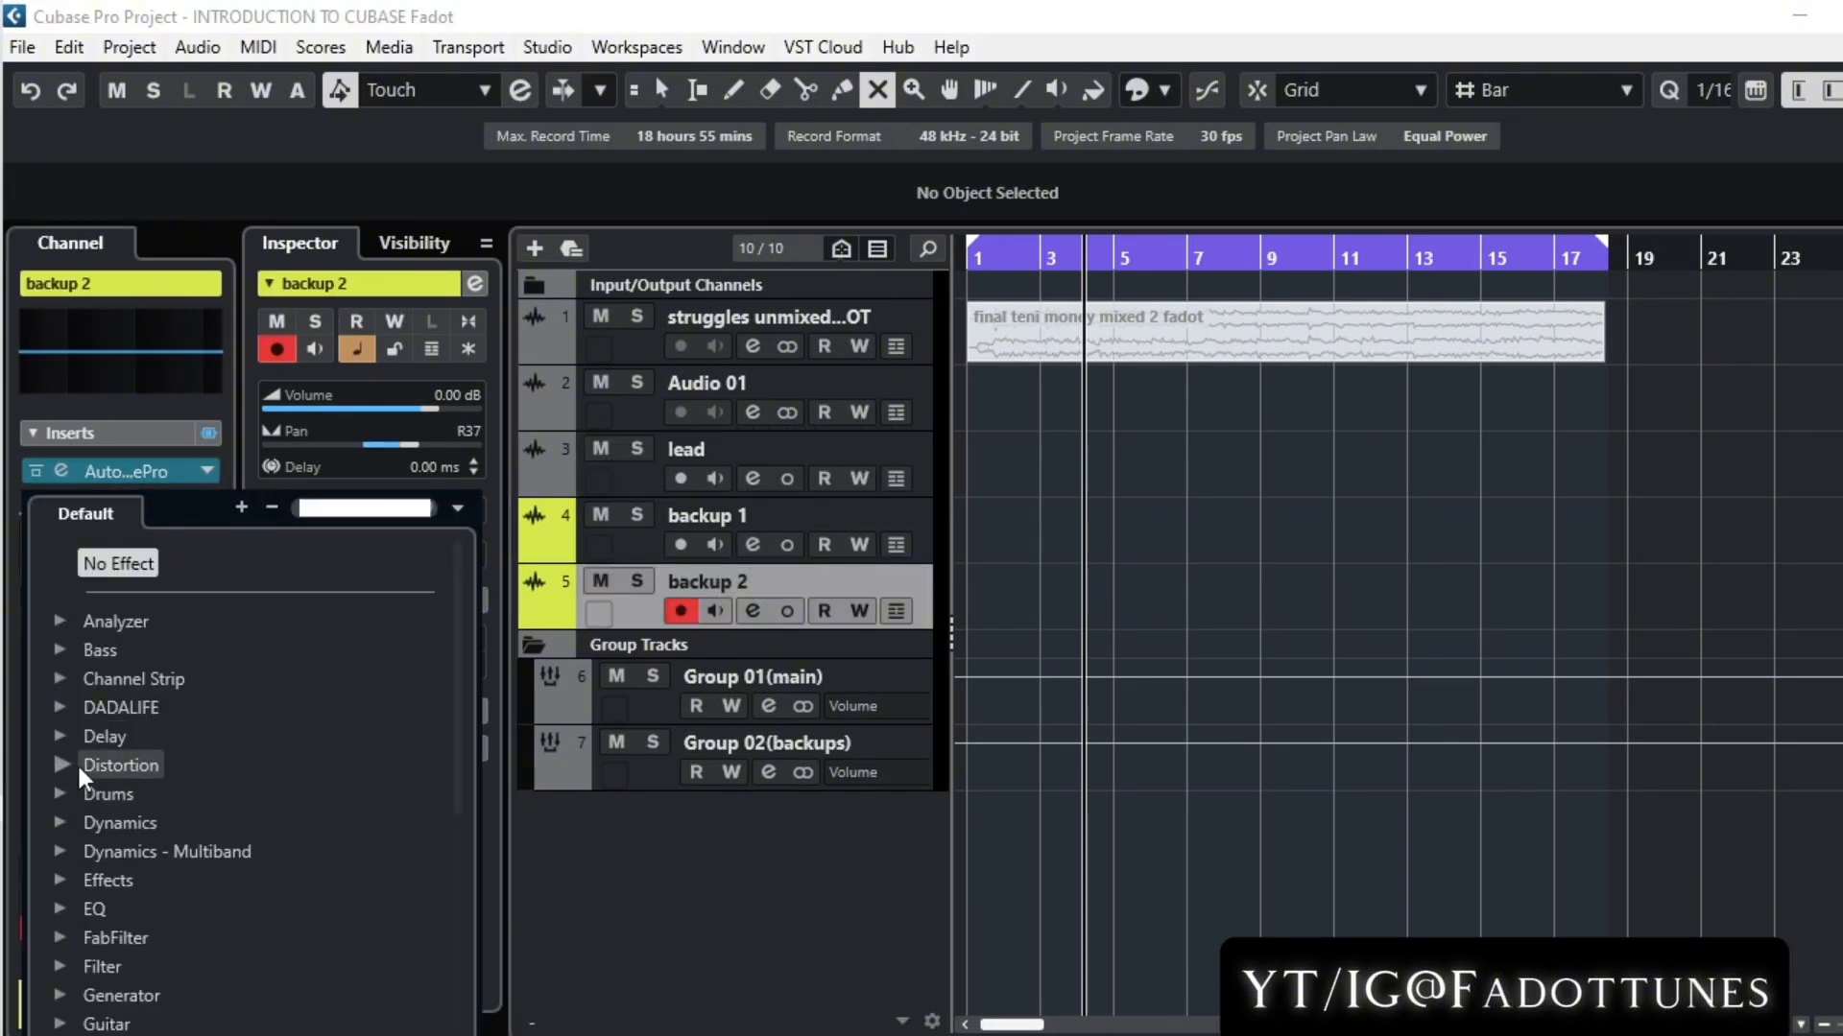
click(60, 930)
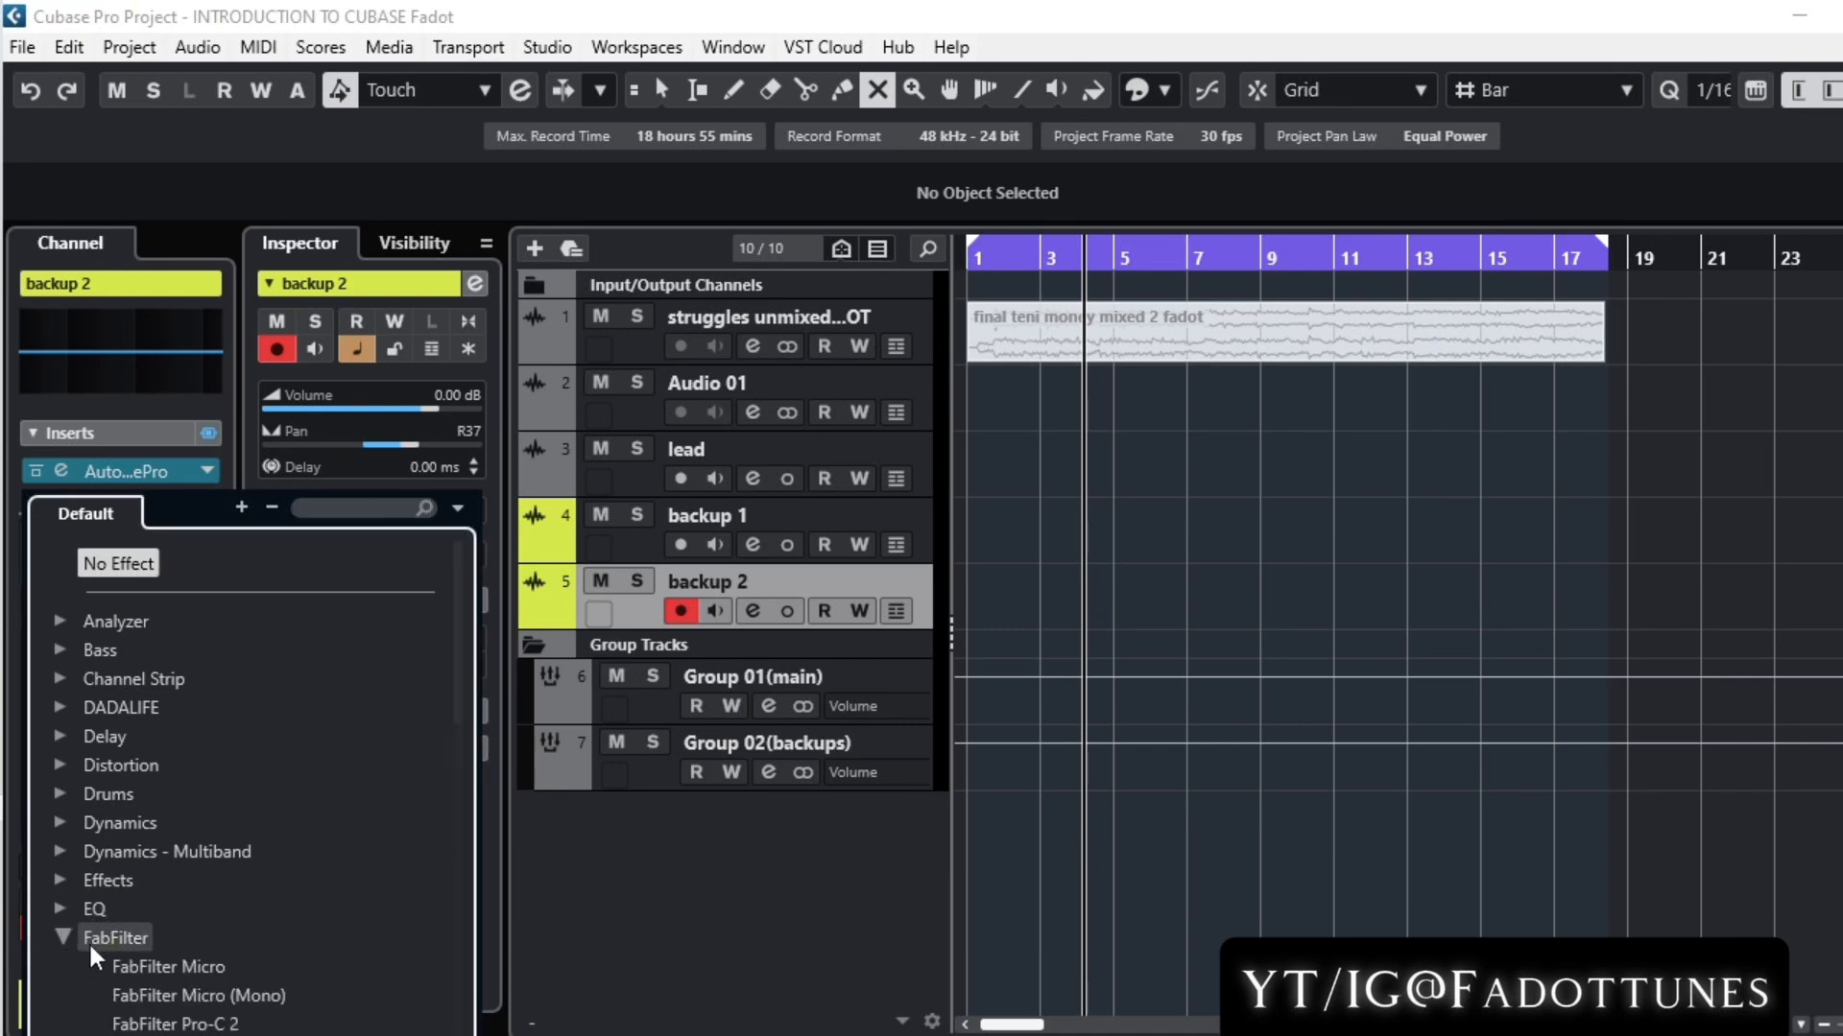
scroll(117, 929, down, 5)
click(493, 738)
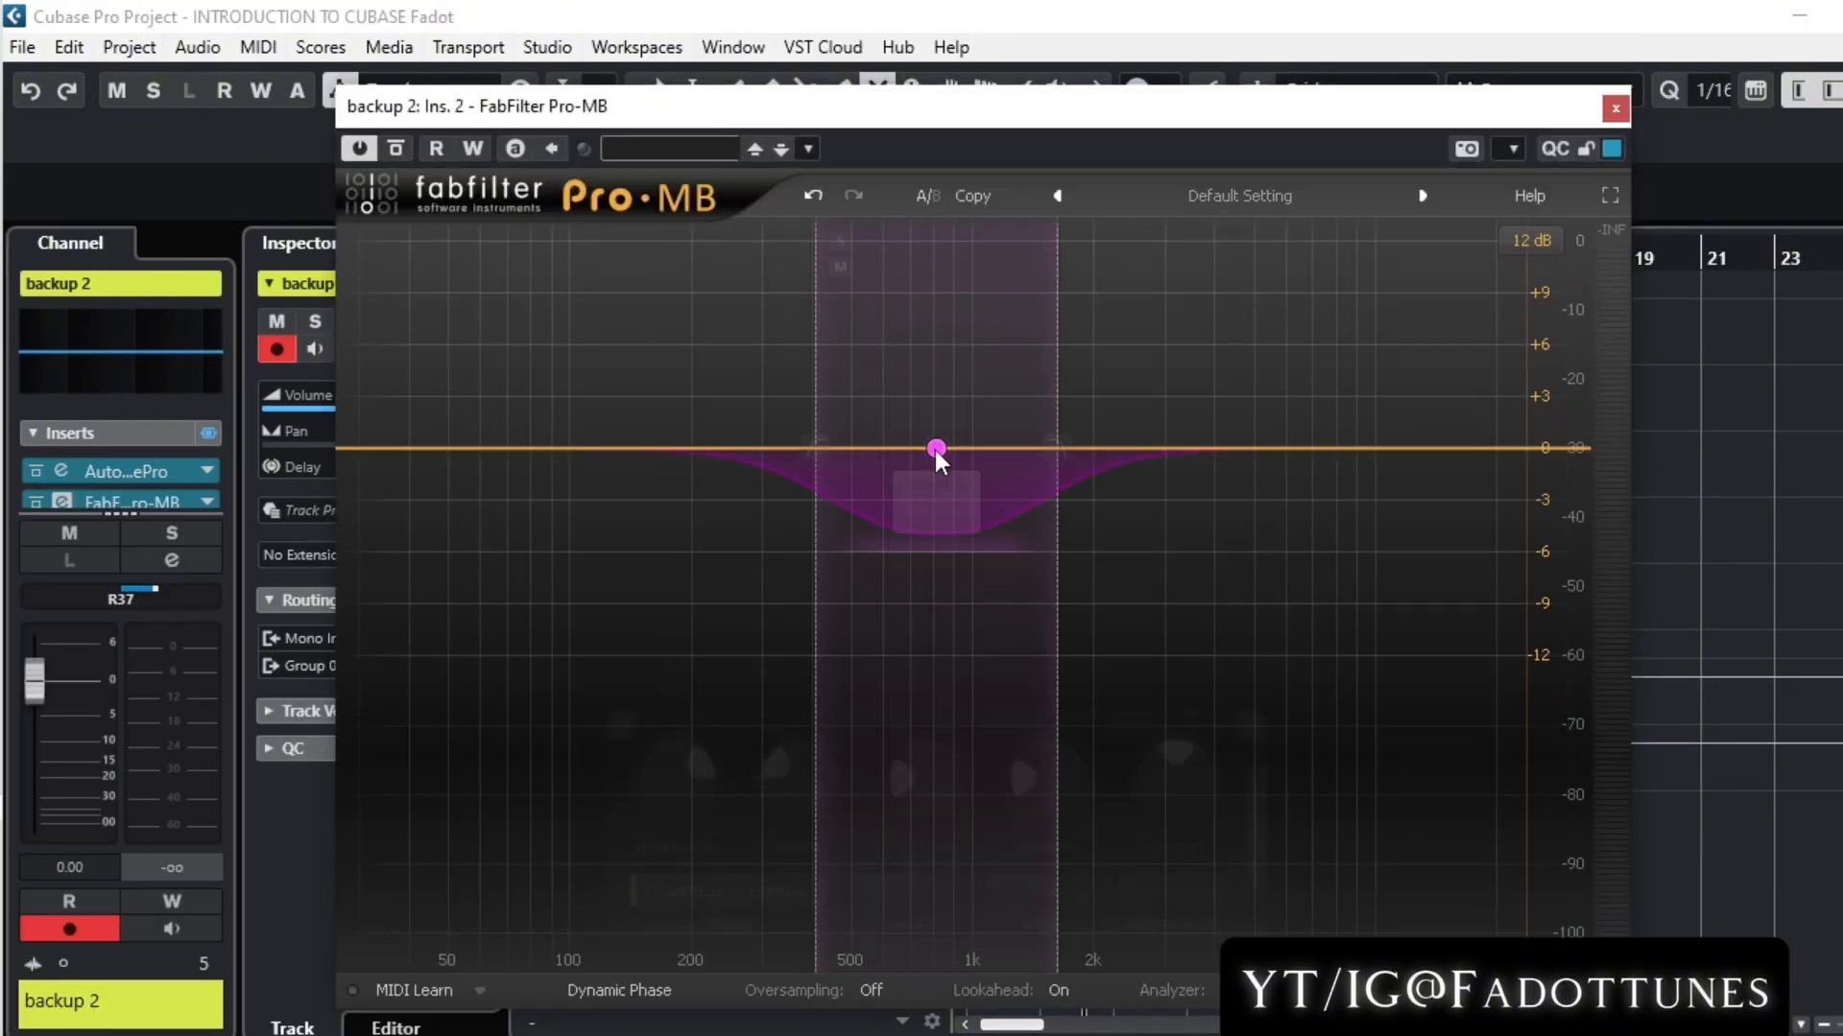
Create and solo a Pro-MB band near 815 Hz with about +3.58 dB, and pan backup 2 to the left
click(935, 449)
click(829, 241)
drag(935, 448, 936, 386)
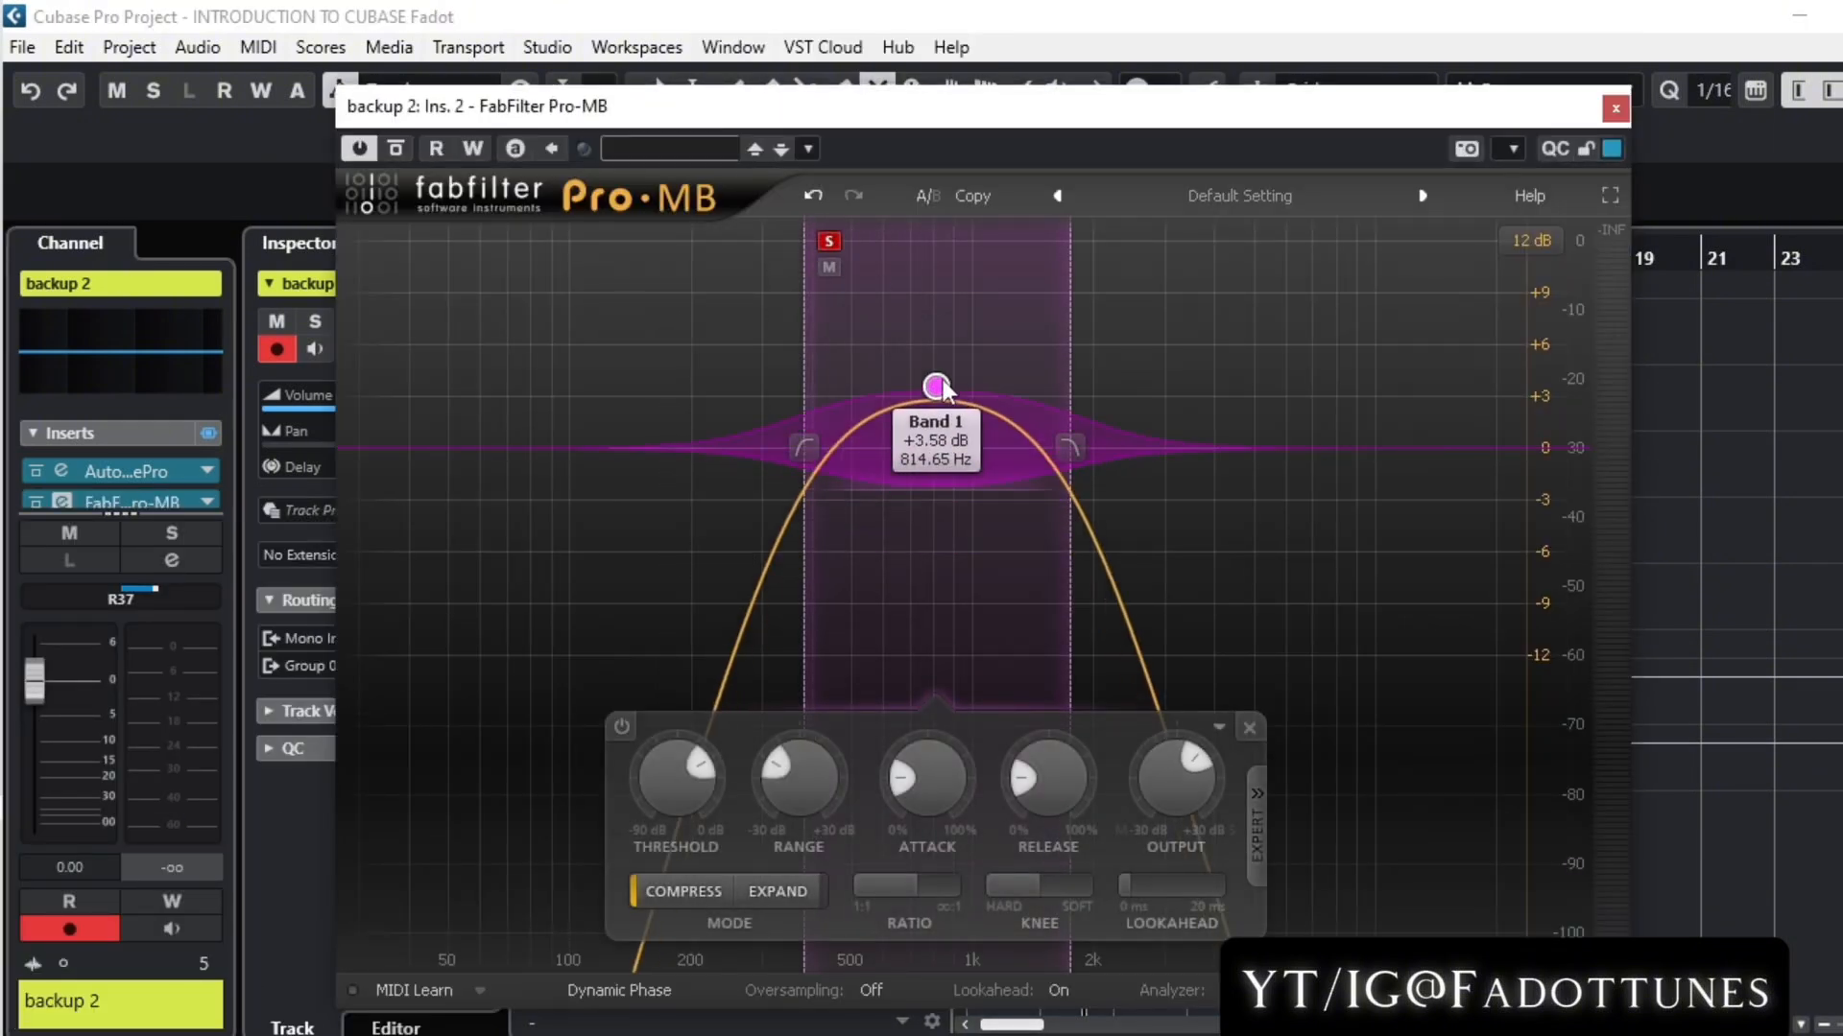
click(1615, 108)
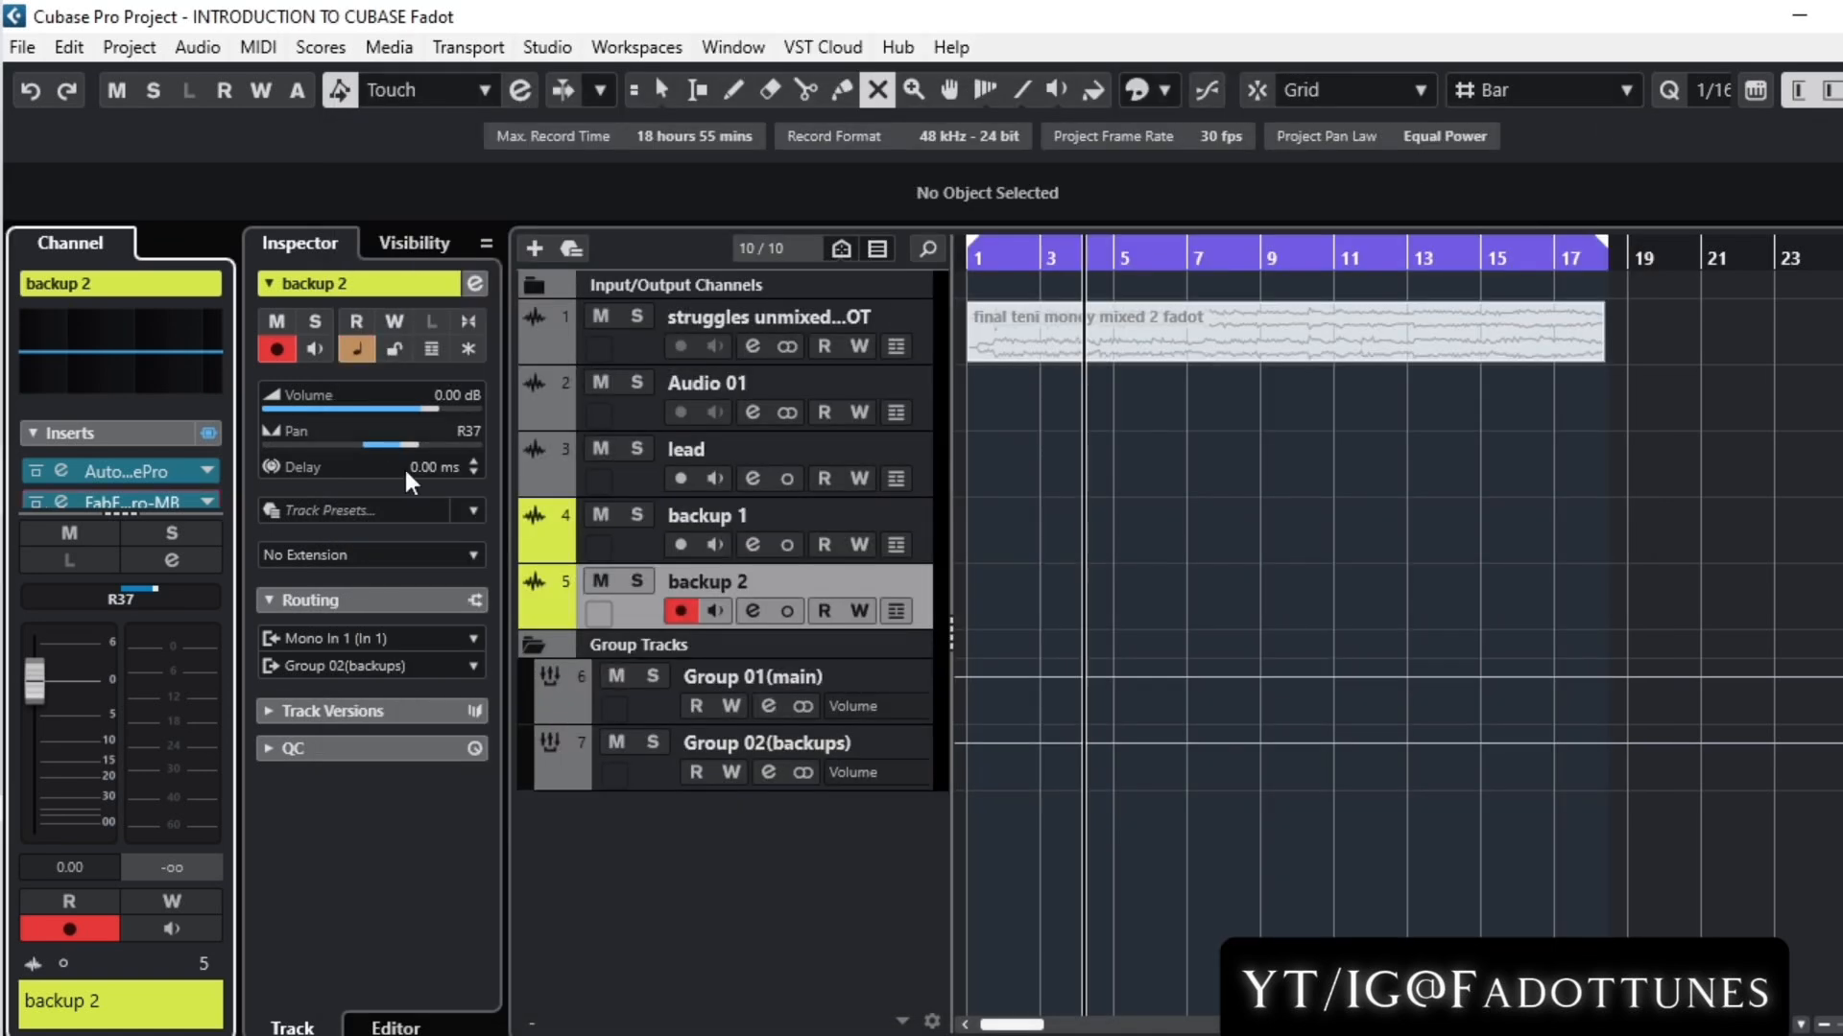
drag(162, 596, 74, 596)
Load the NS1 Stereo noise suppressor as the first insert on the Group 01(main) track
click(671, 692)
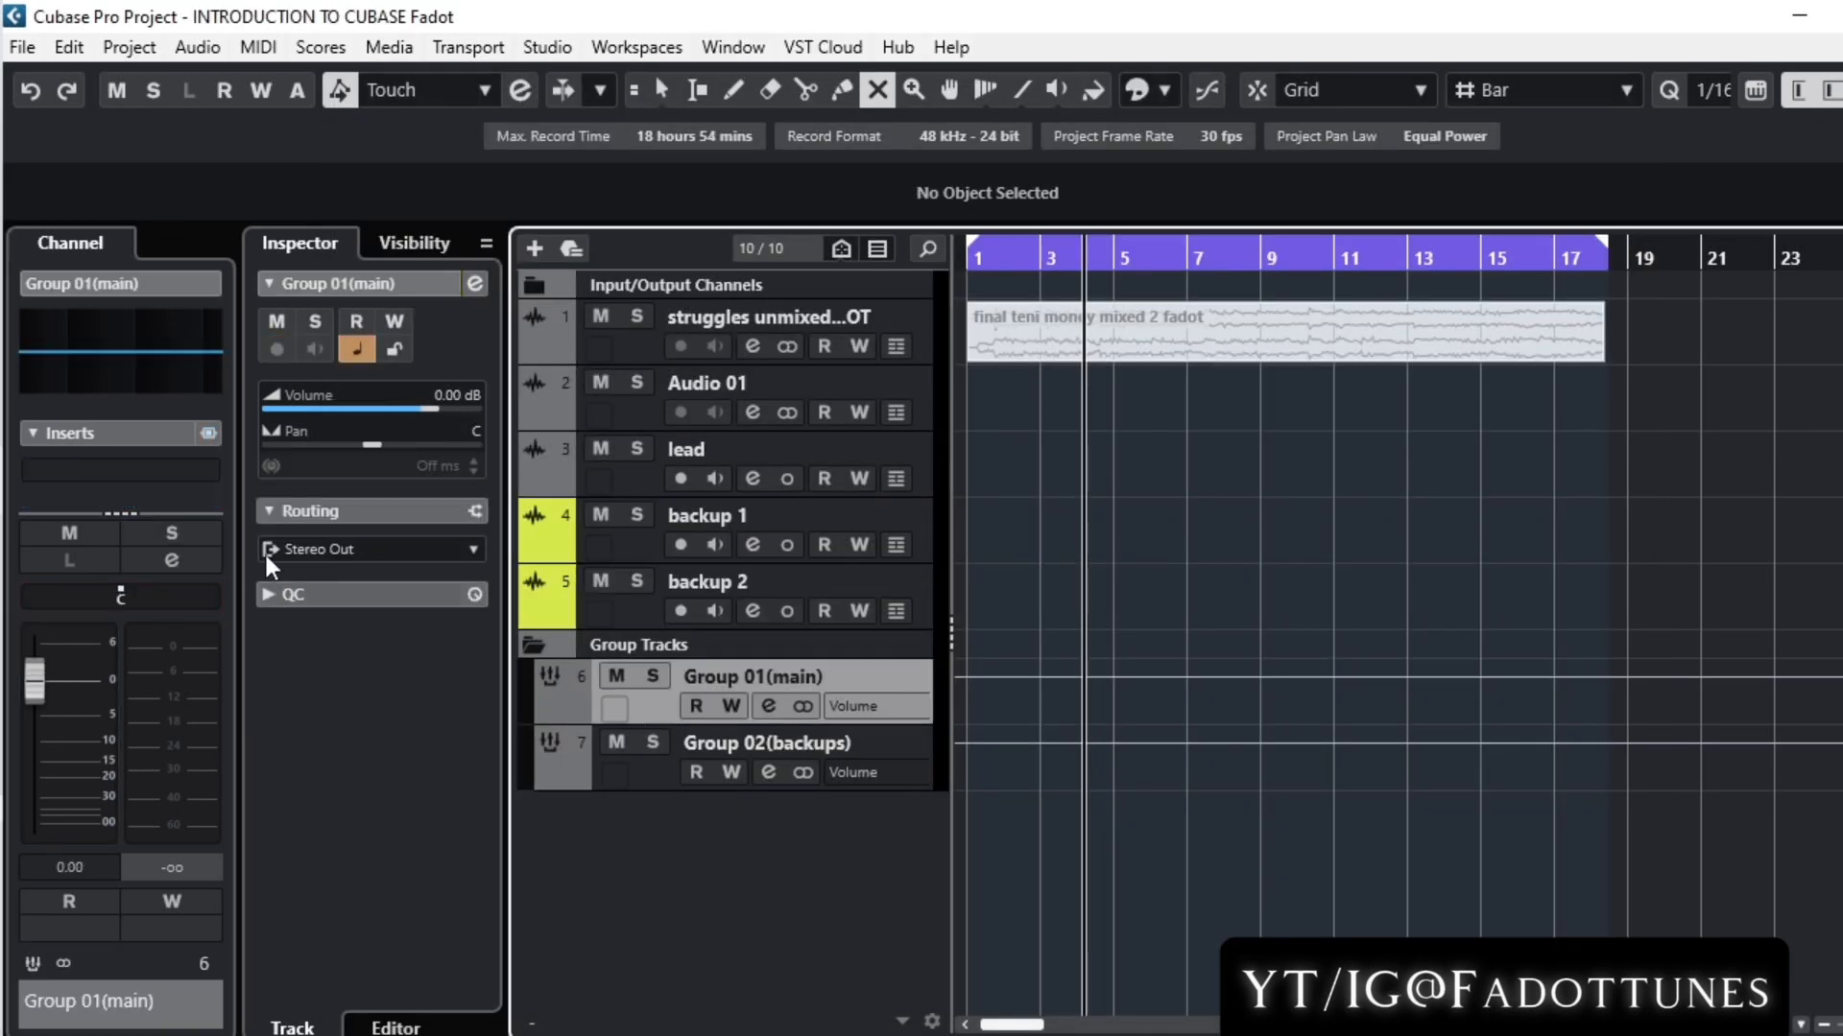
click(152, 475)
scroll(125, 810, down, 2)
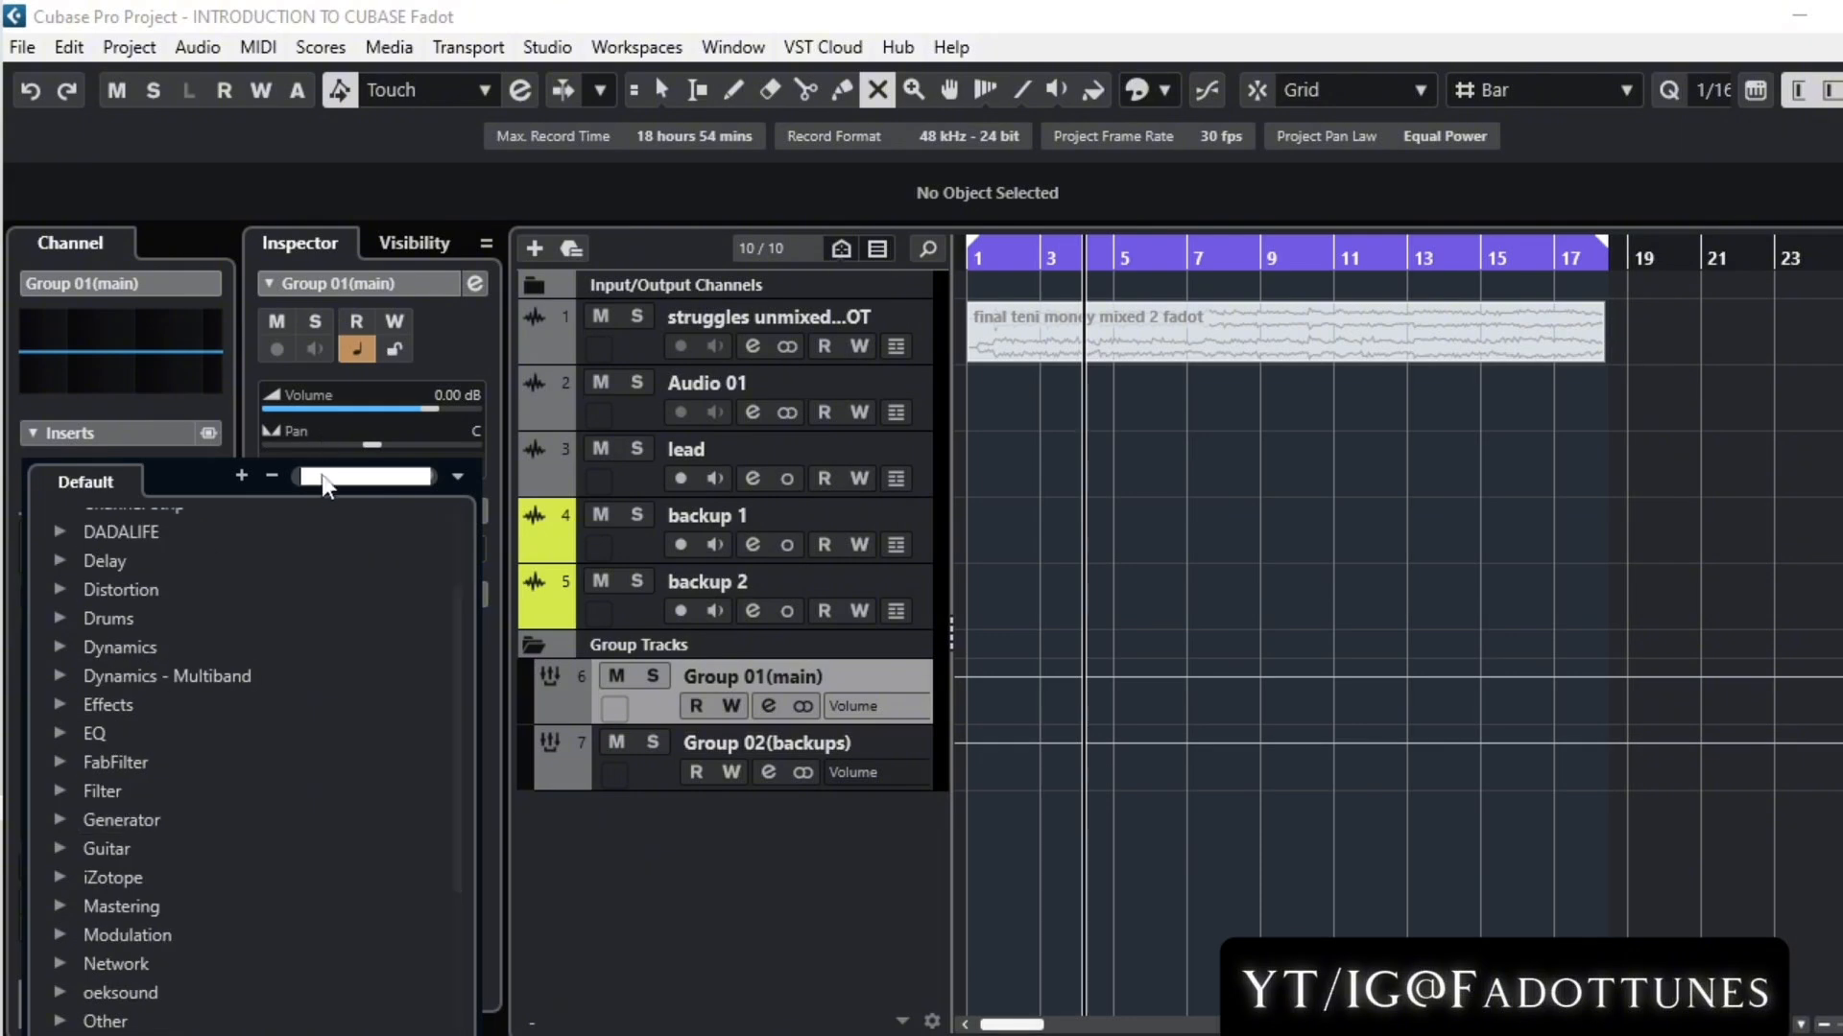
text(ns1)
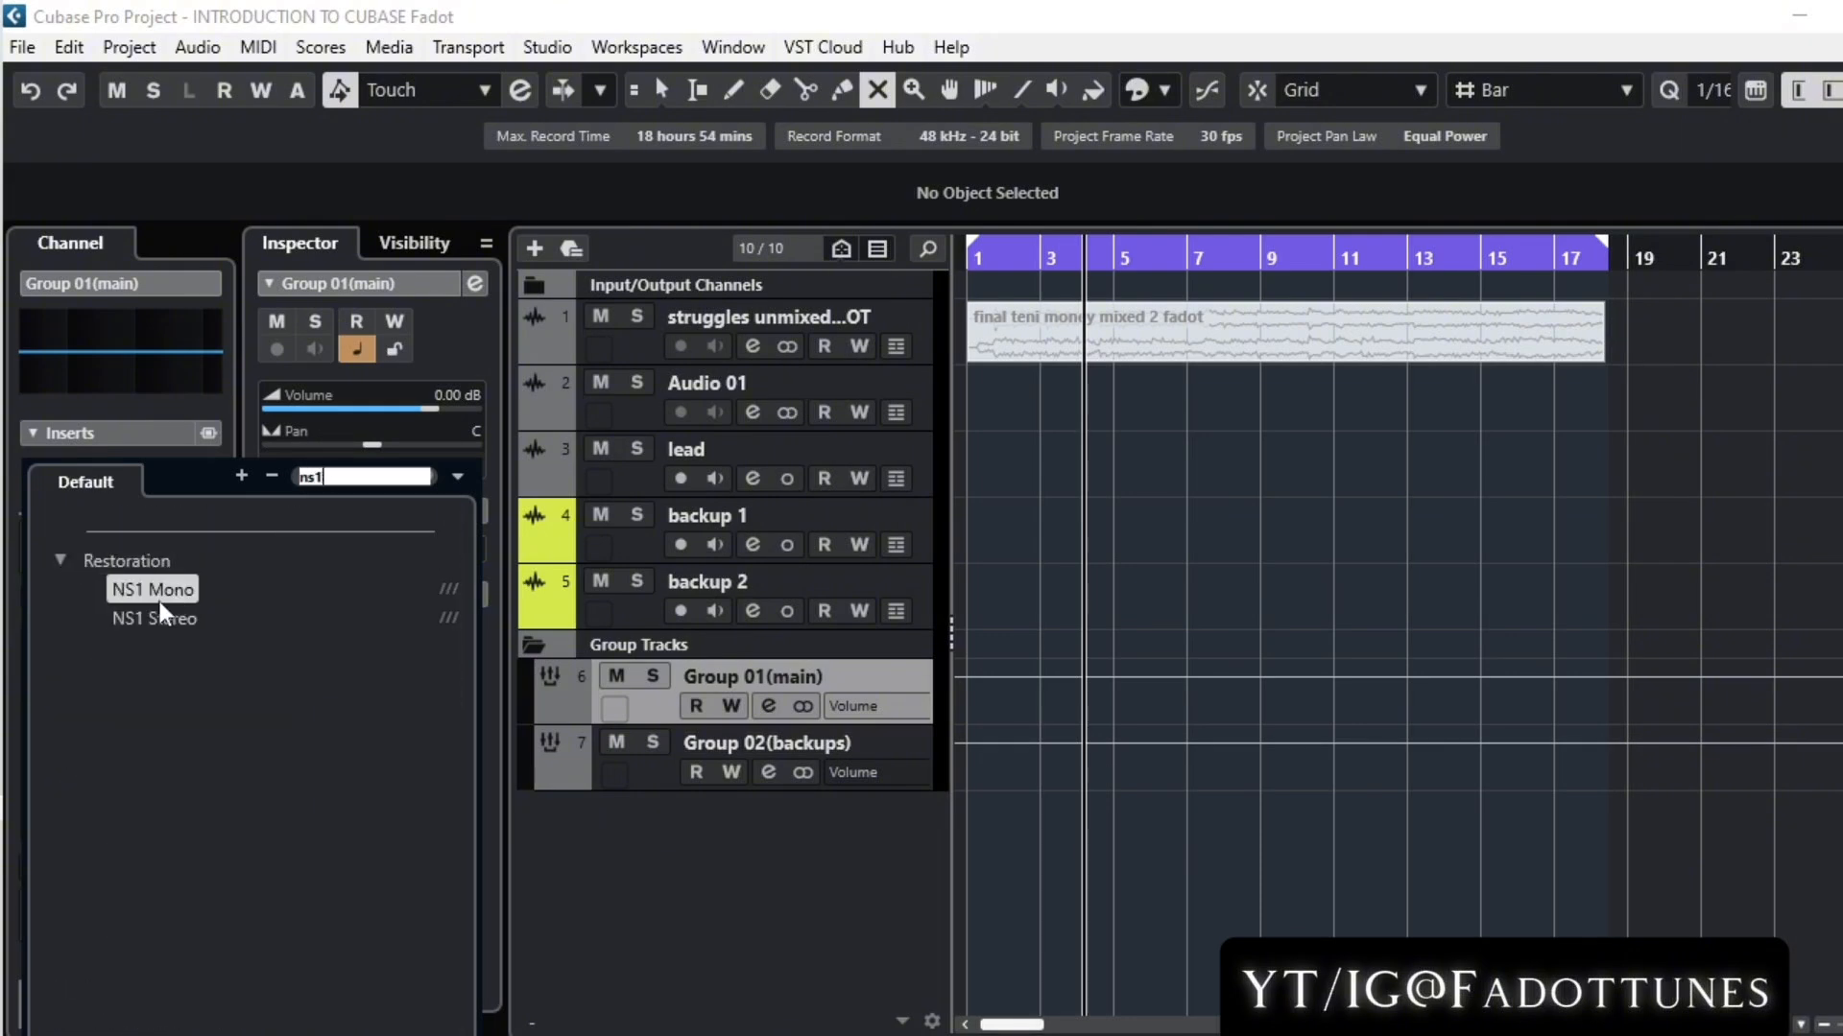
click(149, 615)
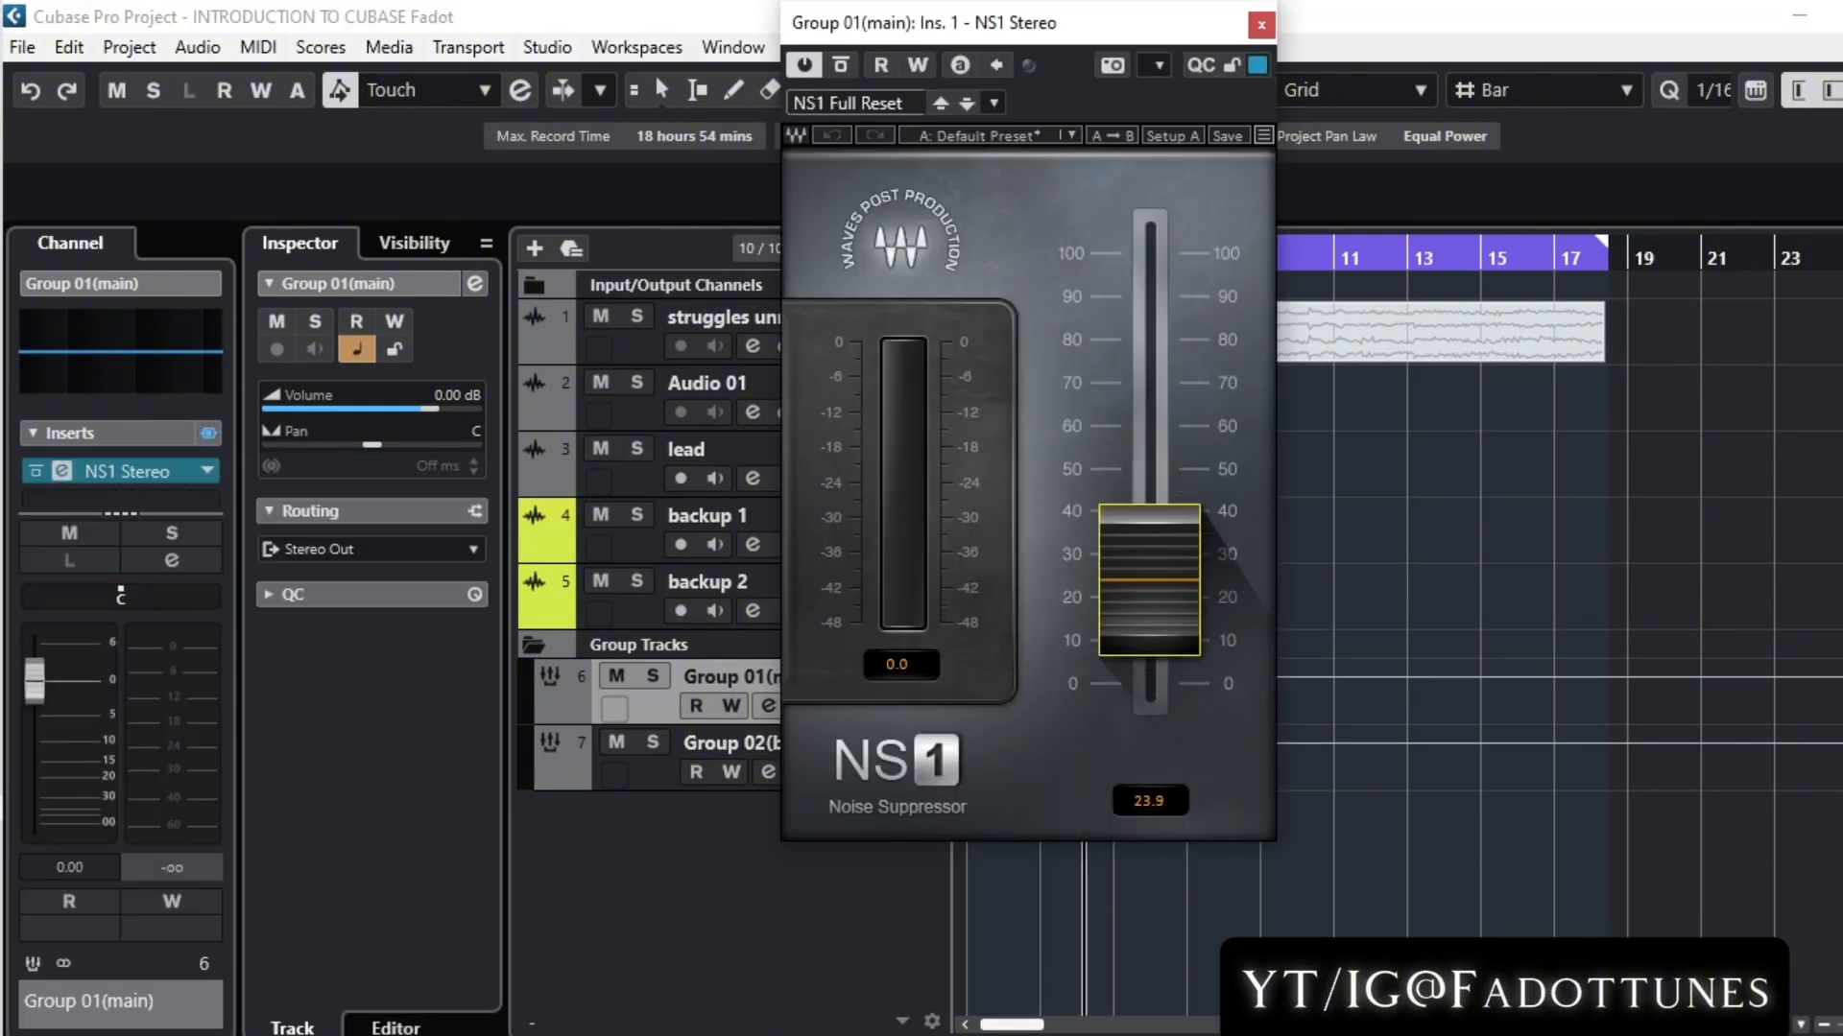
Raise the NS1 noise suppression fader to about 26.1, select the lead track, and close the plug-in window
drag(1149, 580, 1149, 571)
drag(1095, 20, 1015, 787)
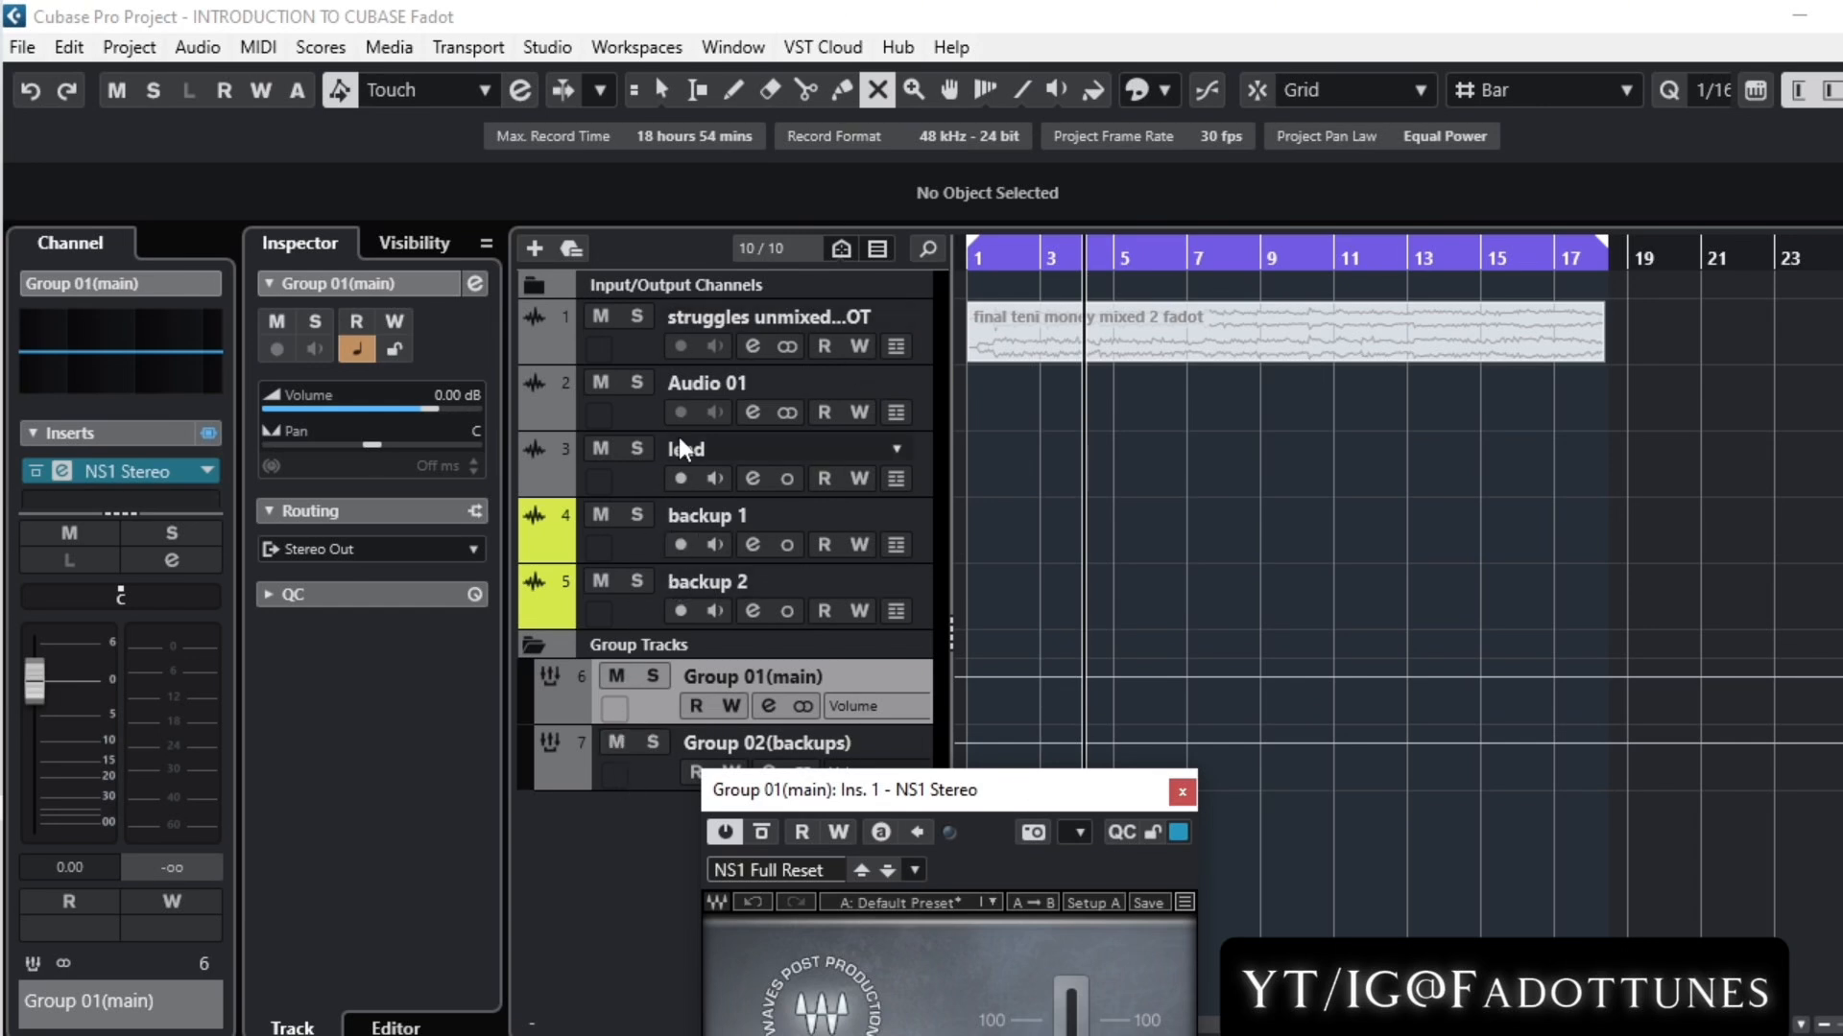
click(629, 476)
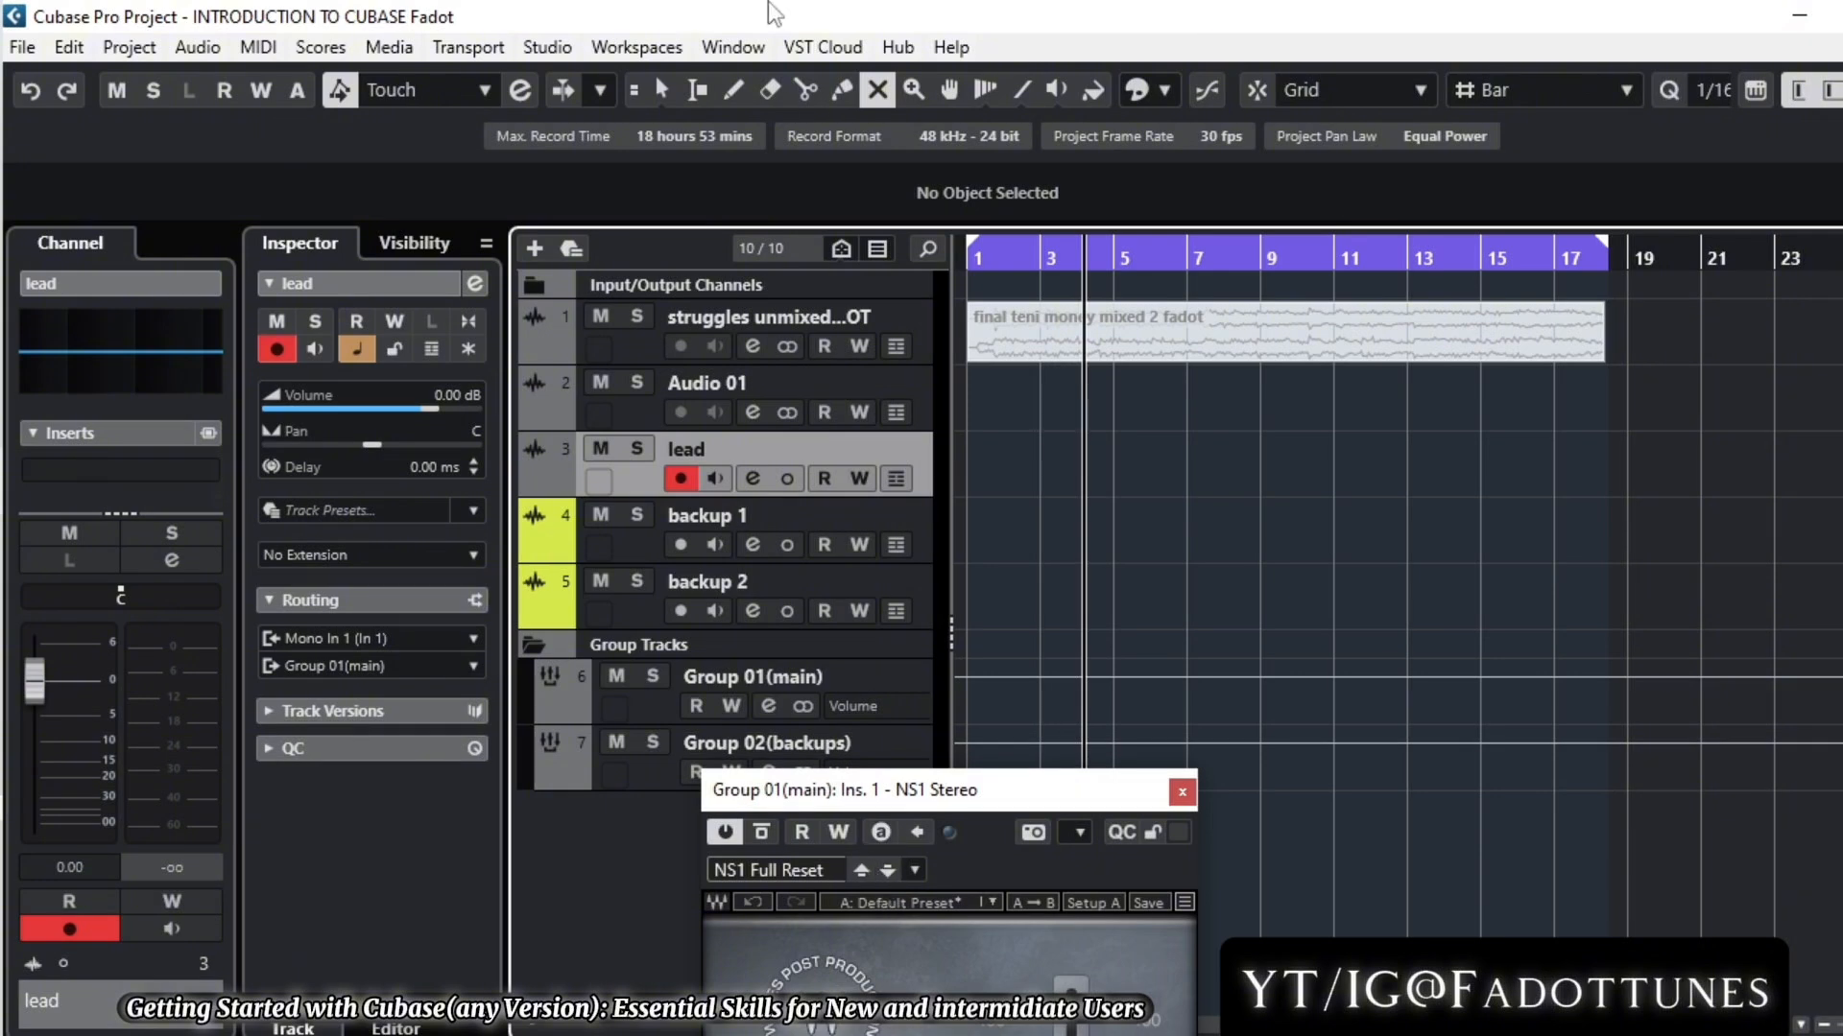
drag(955, 778, 1031, 163)
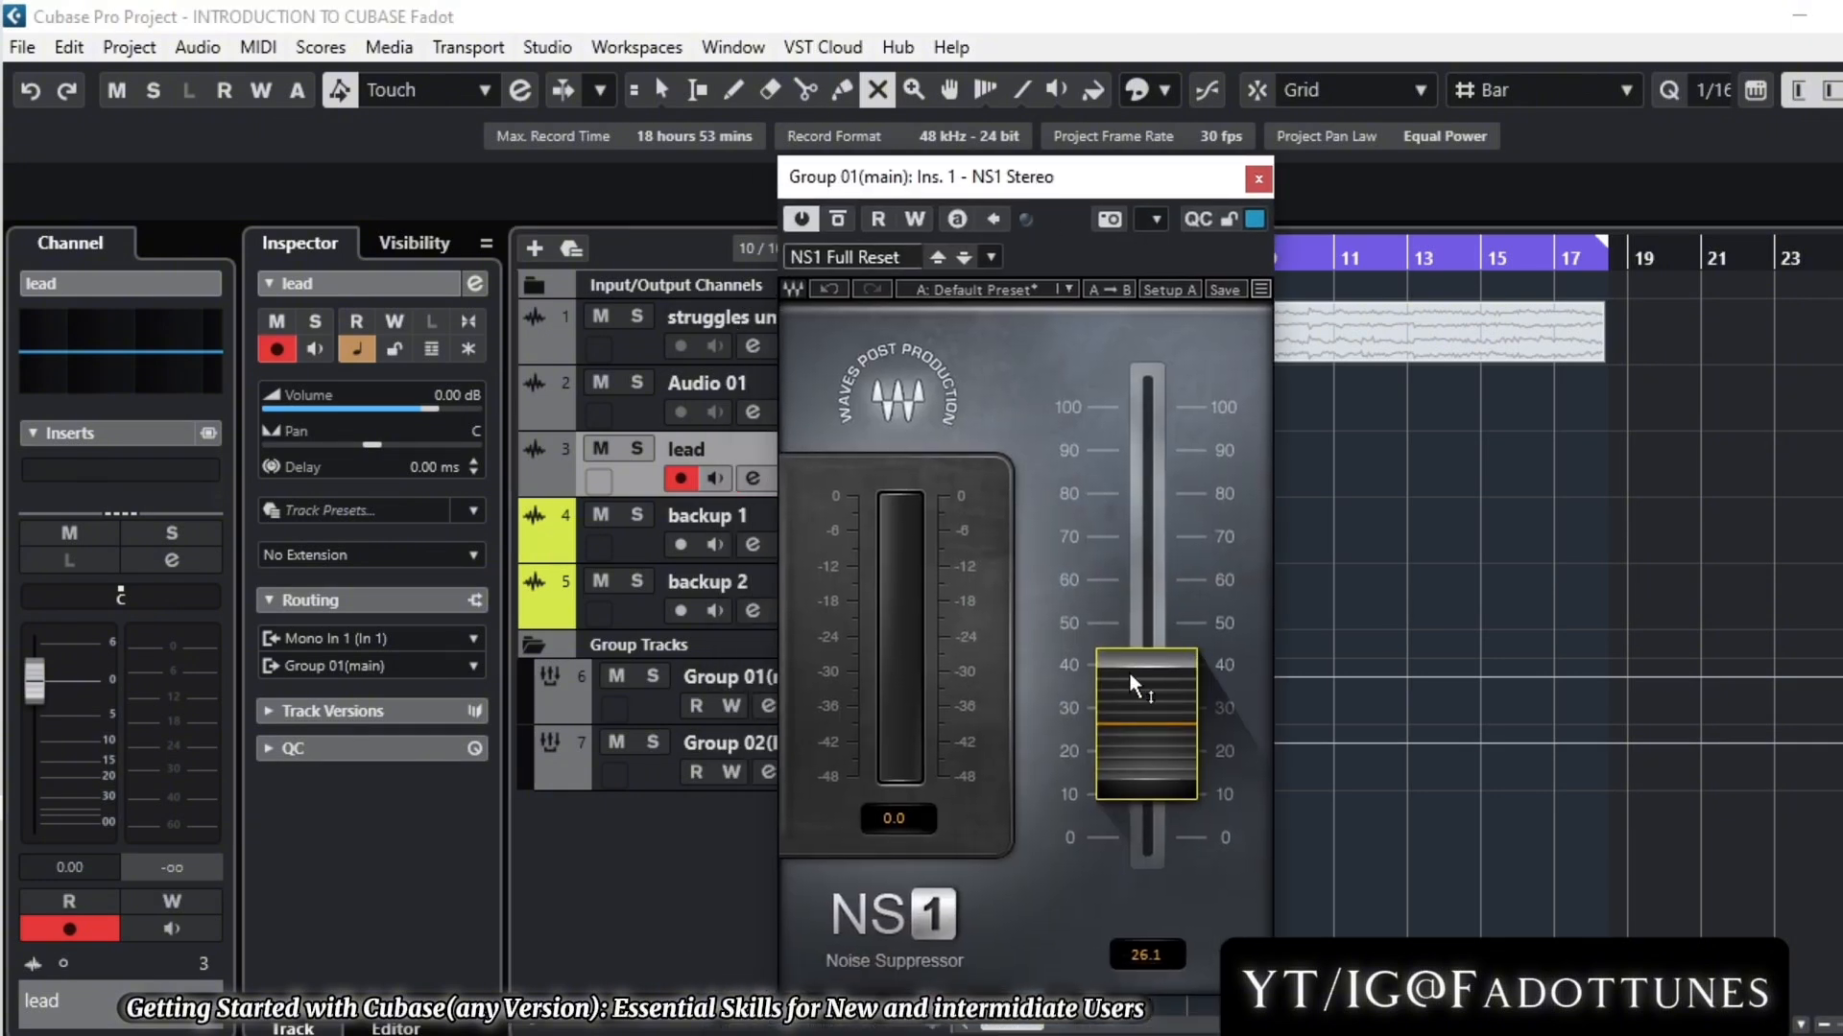
click(1252, 181)
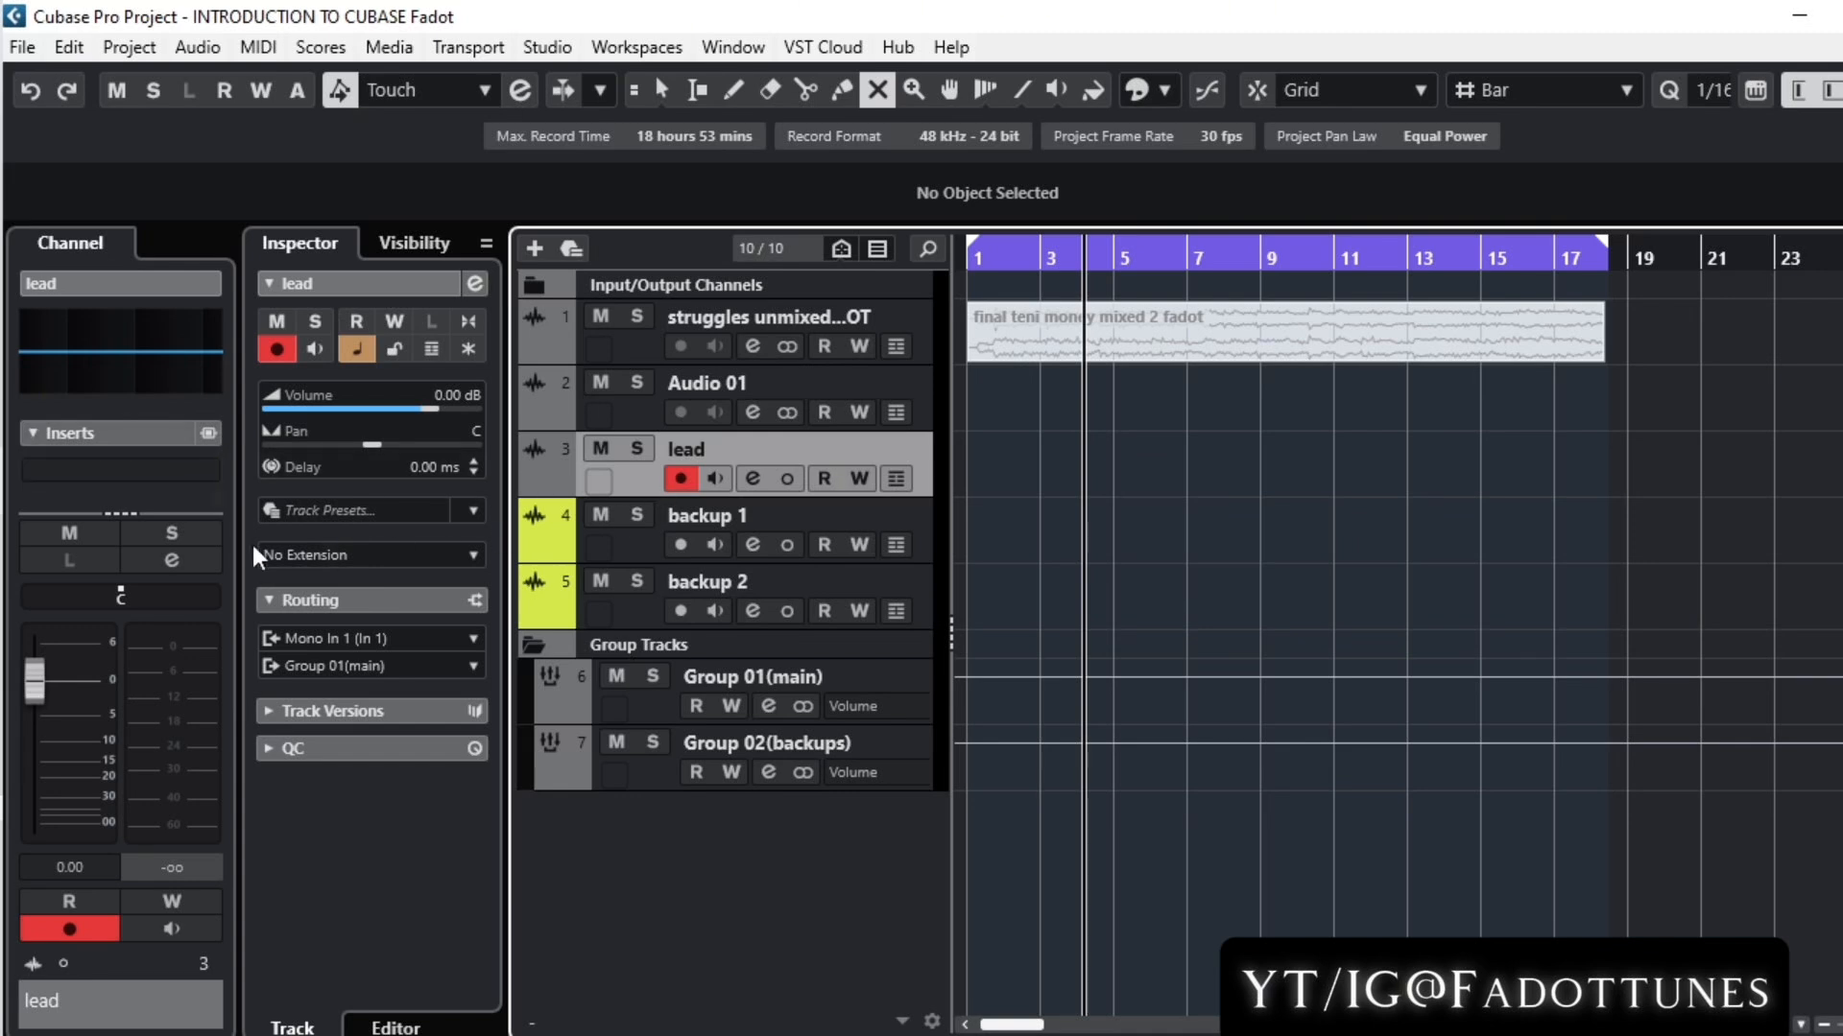
Load FabFilter Pro-Q 4 from the FabFilter category as the second insert on Group 01(main)
click(613, 609)
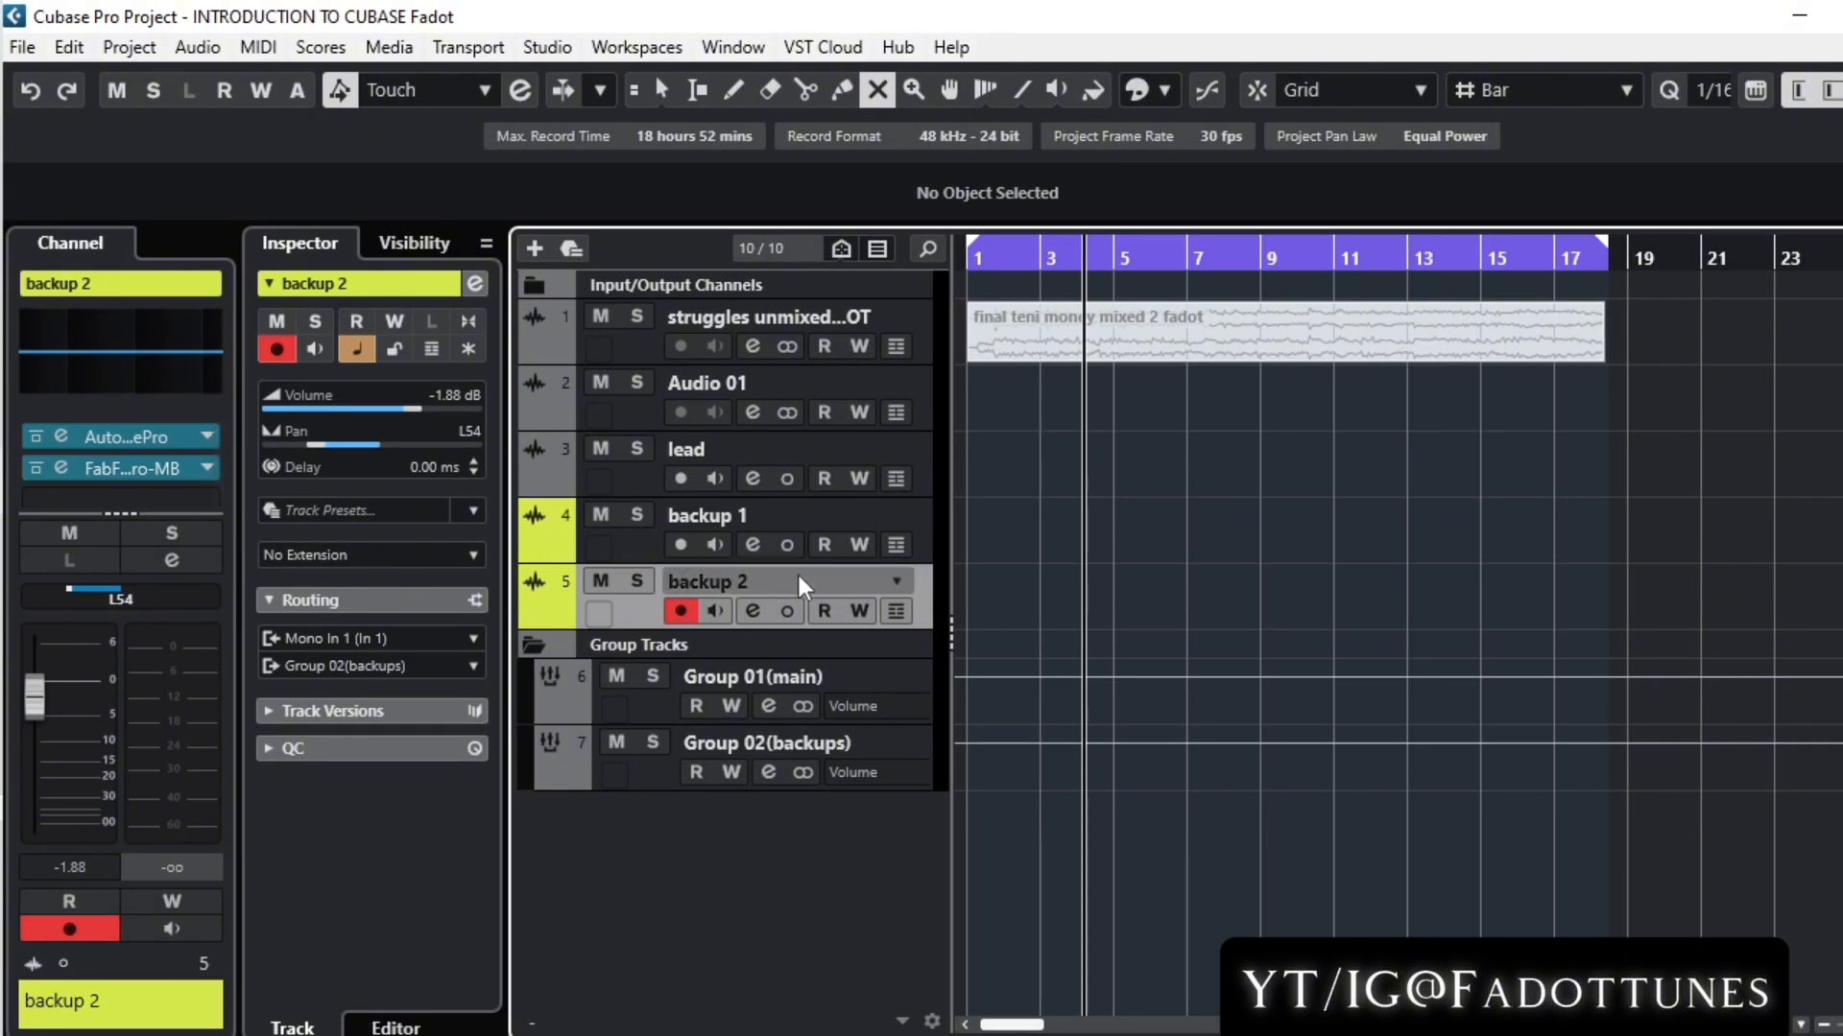
click(630, 705)
click(147, 470)
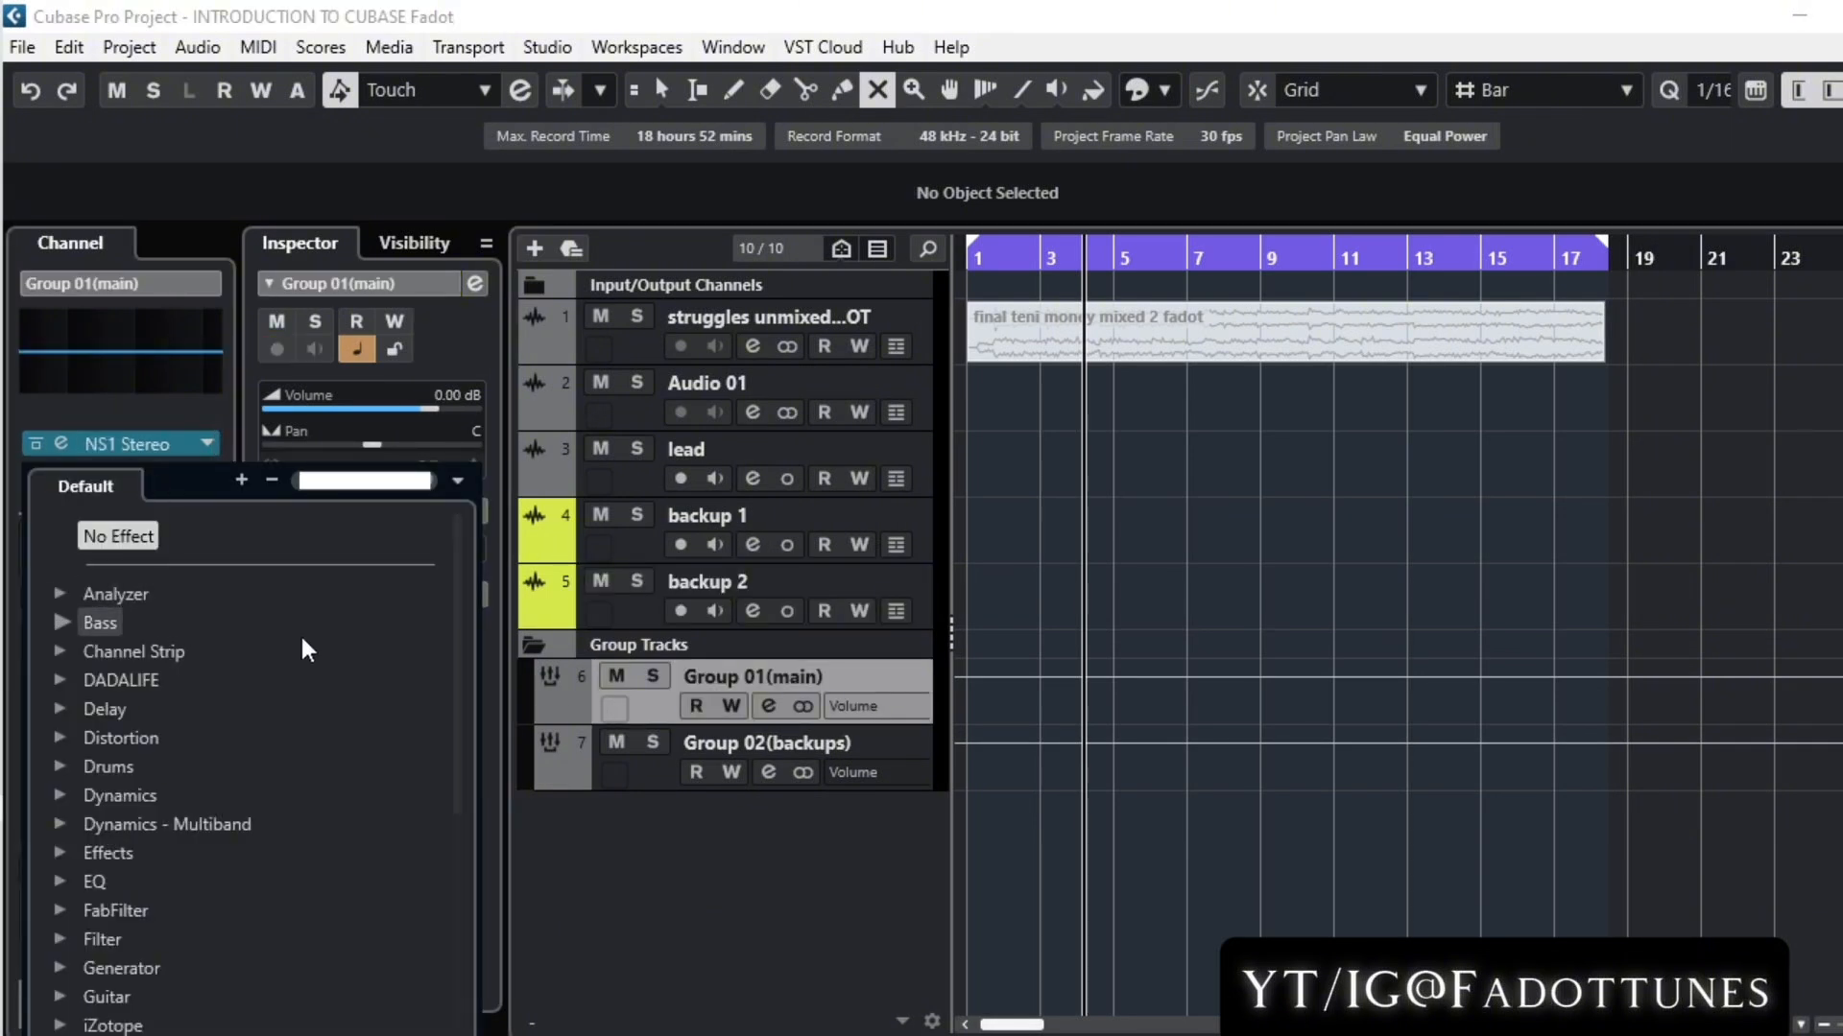
click(63, 882)
click(64, 882)
click(61, 882)
scroll(128, 919, down, 5)
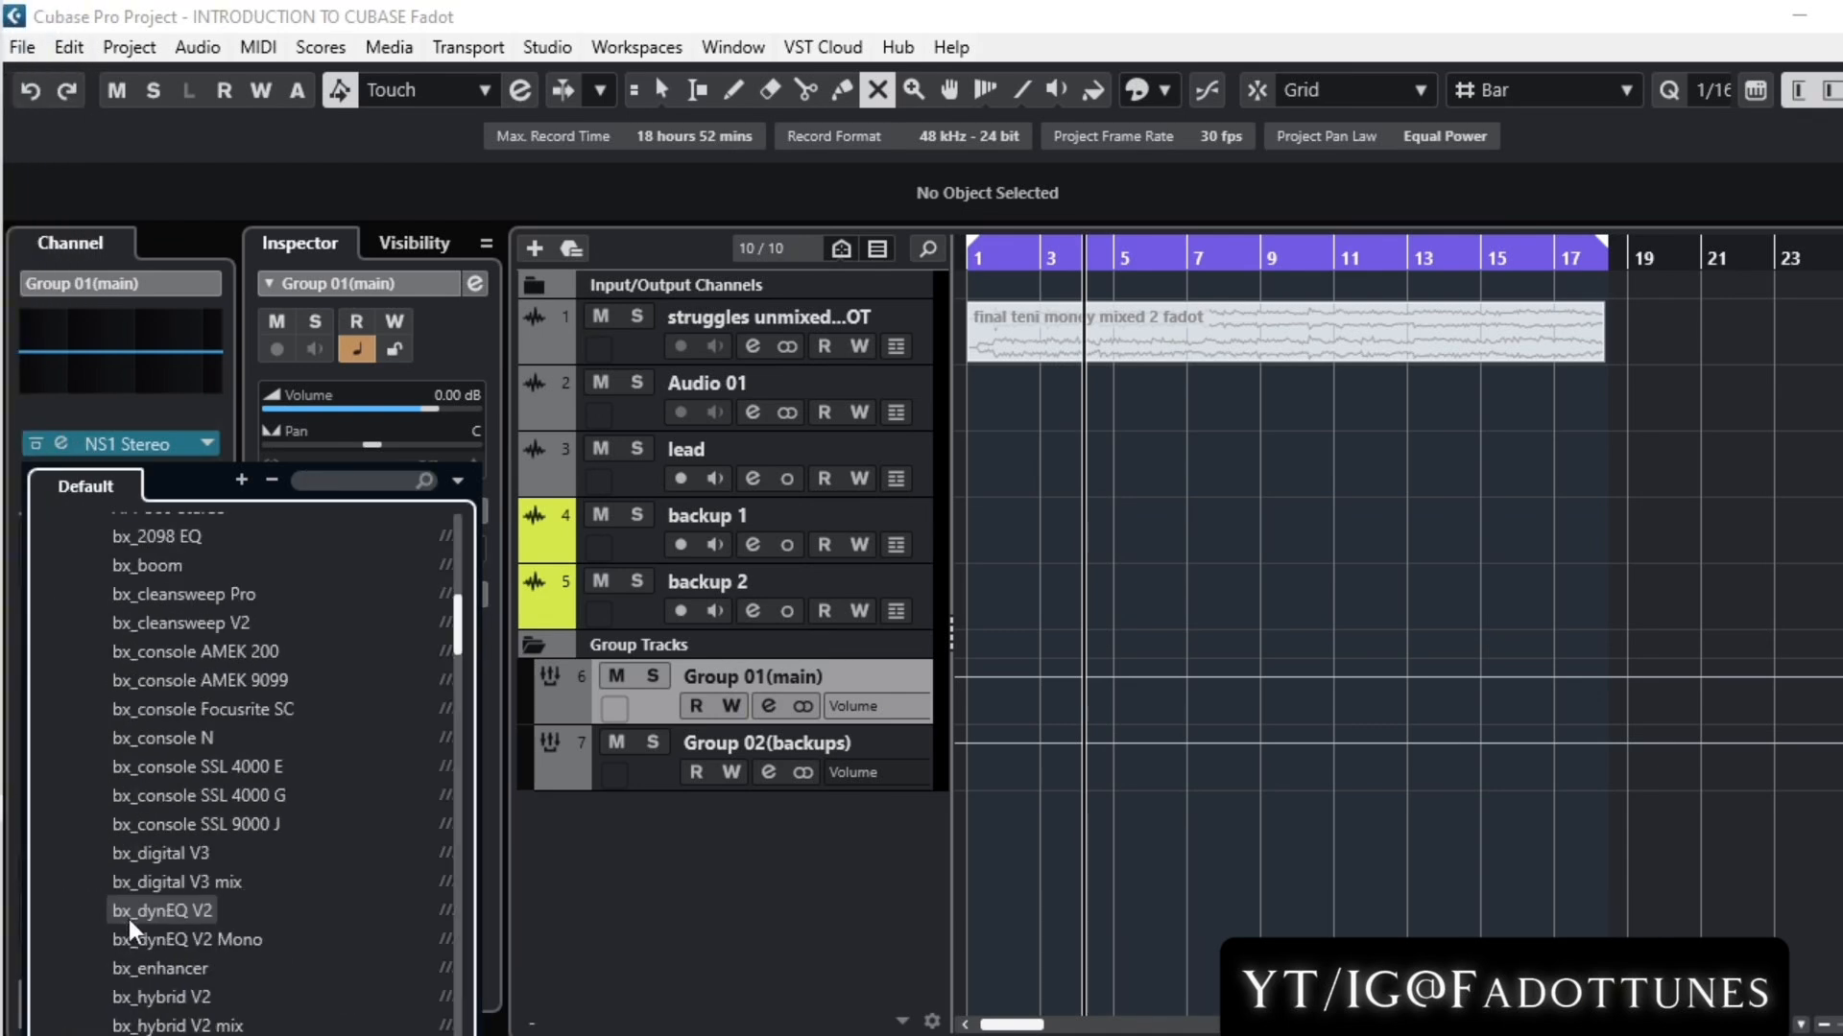
scroll(129, 676, up, 5)
click(63, 594)
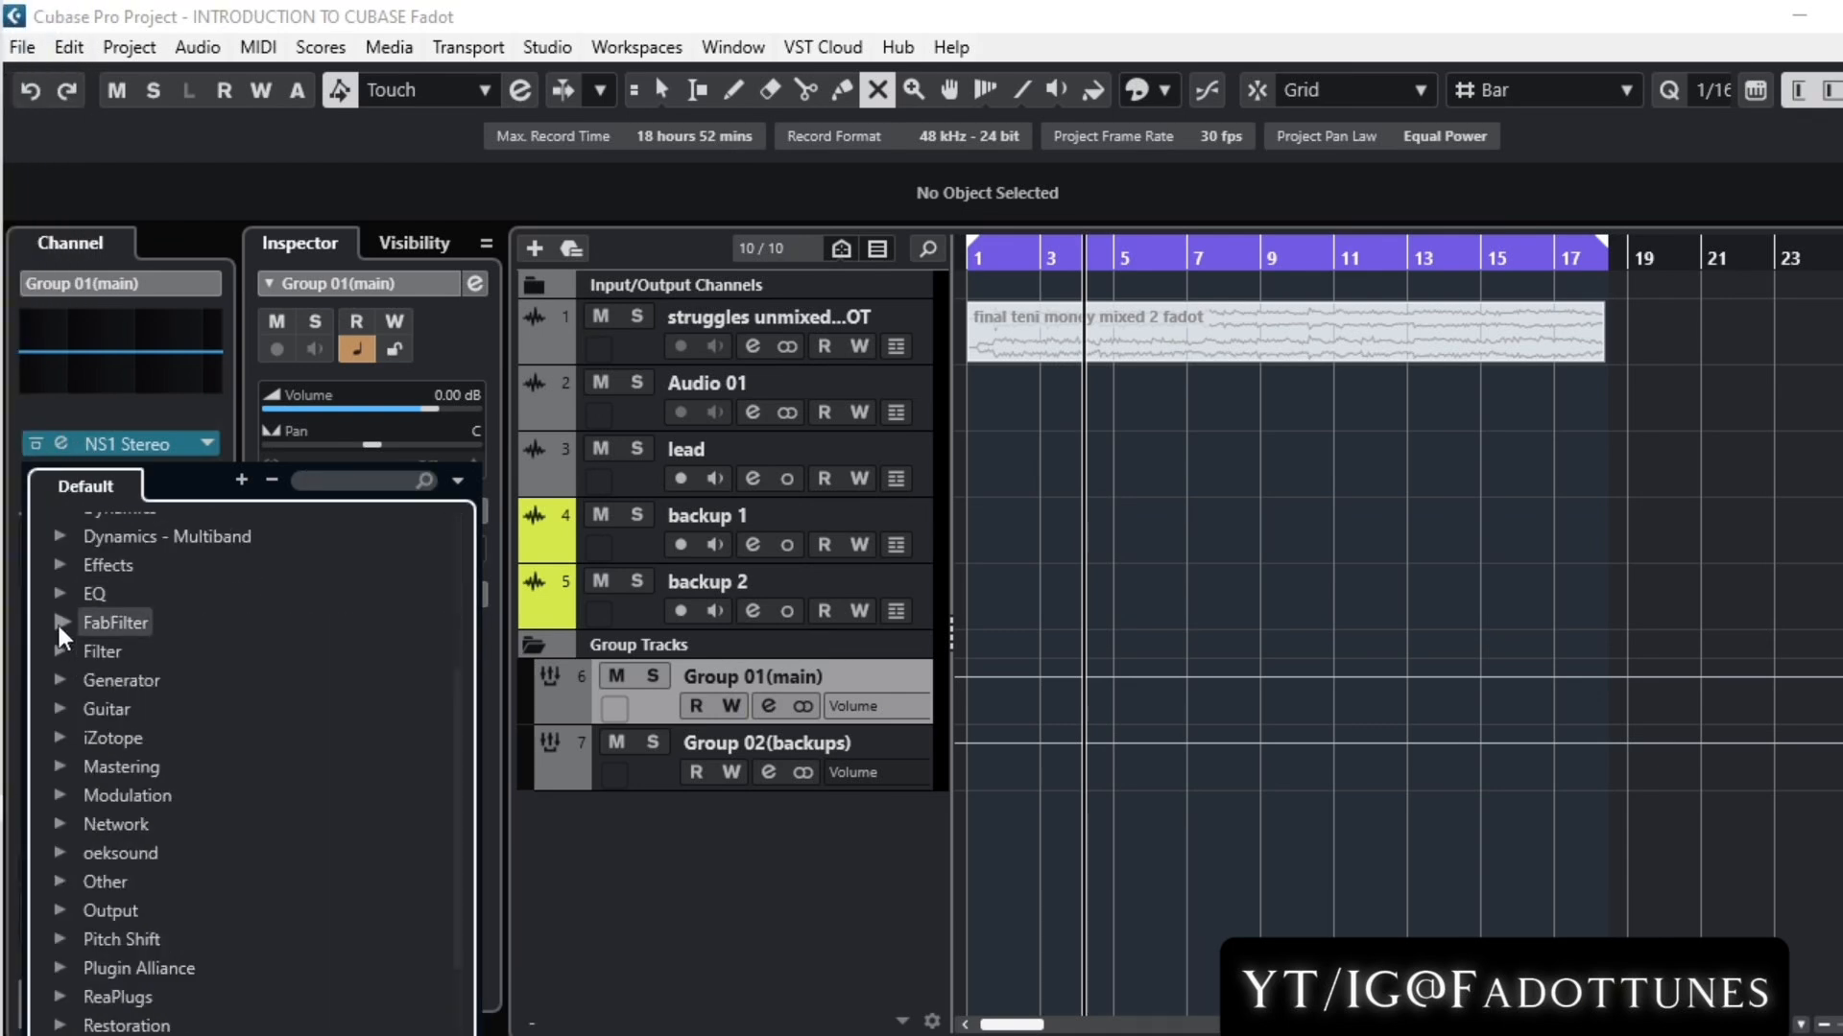
click(59, 626)
scroll(142, 728, down, 4)
scroll(165, 630, up, 3)
click(181, 722)
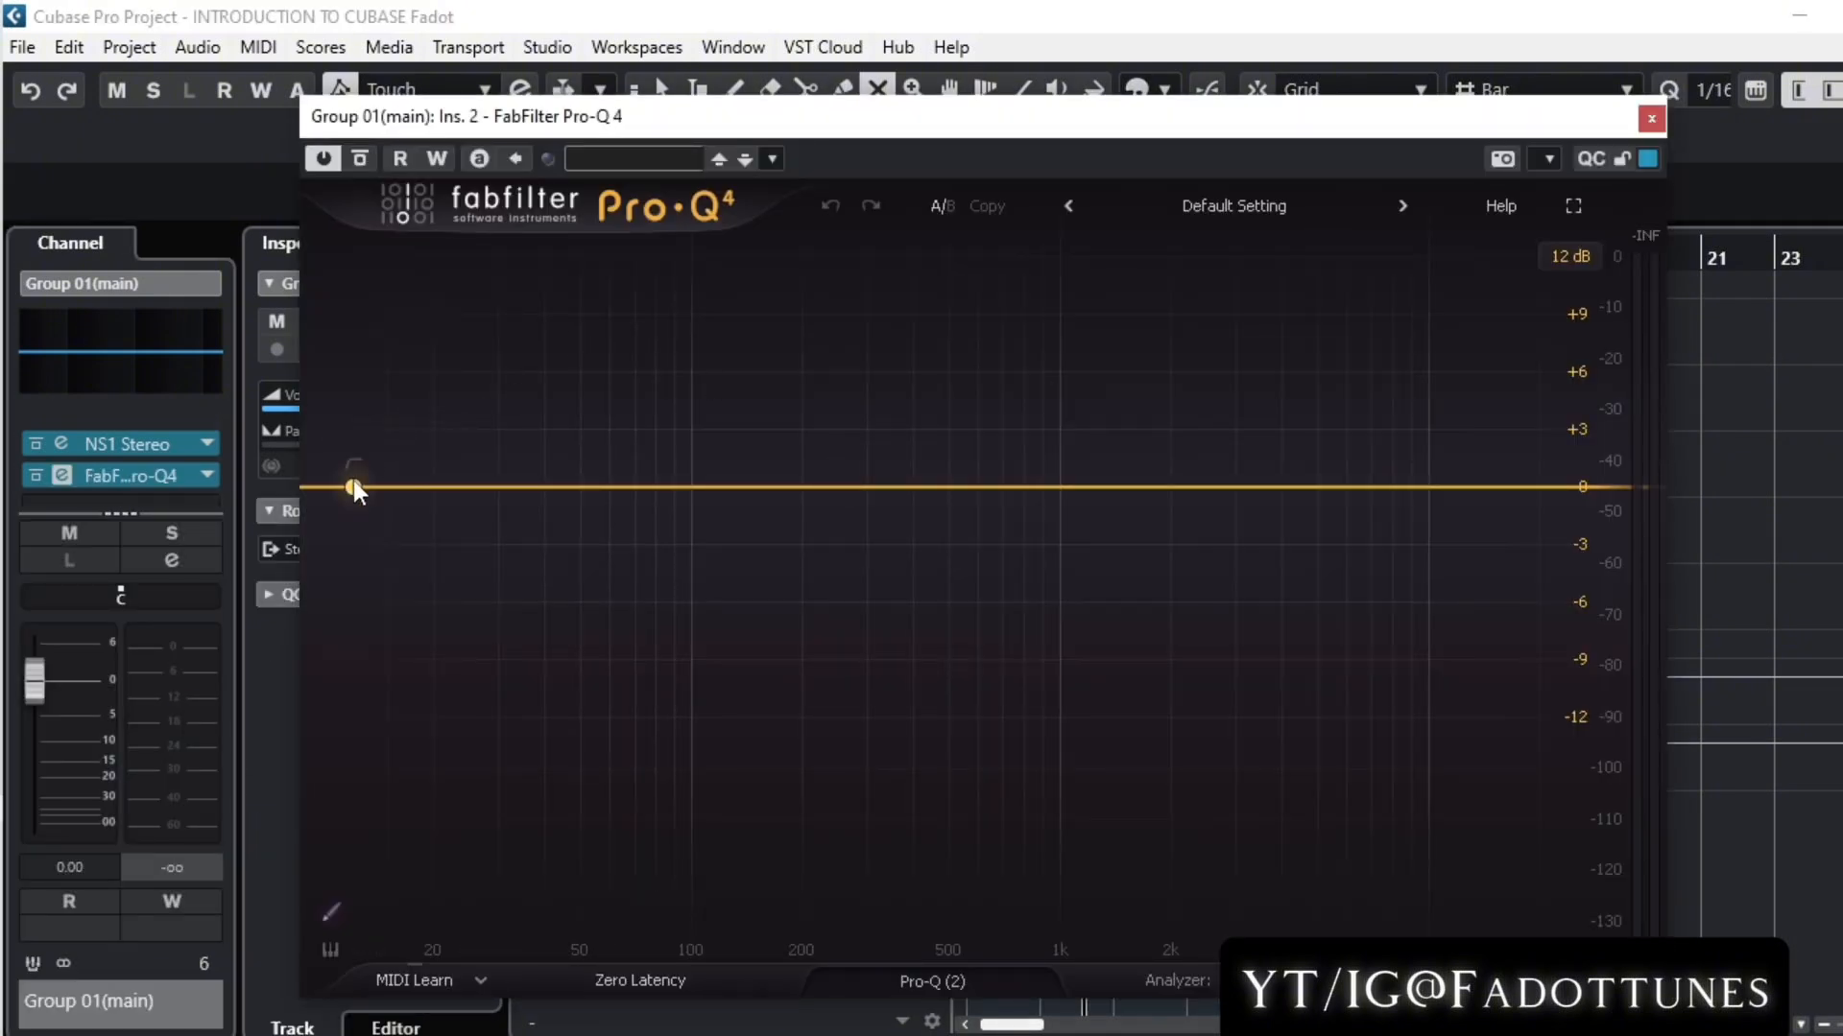
Create a 48 dB/oct low cut band at about 31.6 Hz in Pro-Q 4 and close its window
click(353, 486)
drag(353, 486, 507, 485)
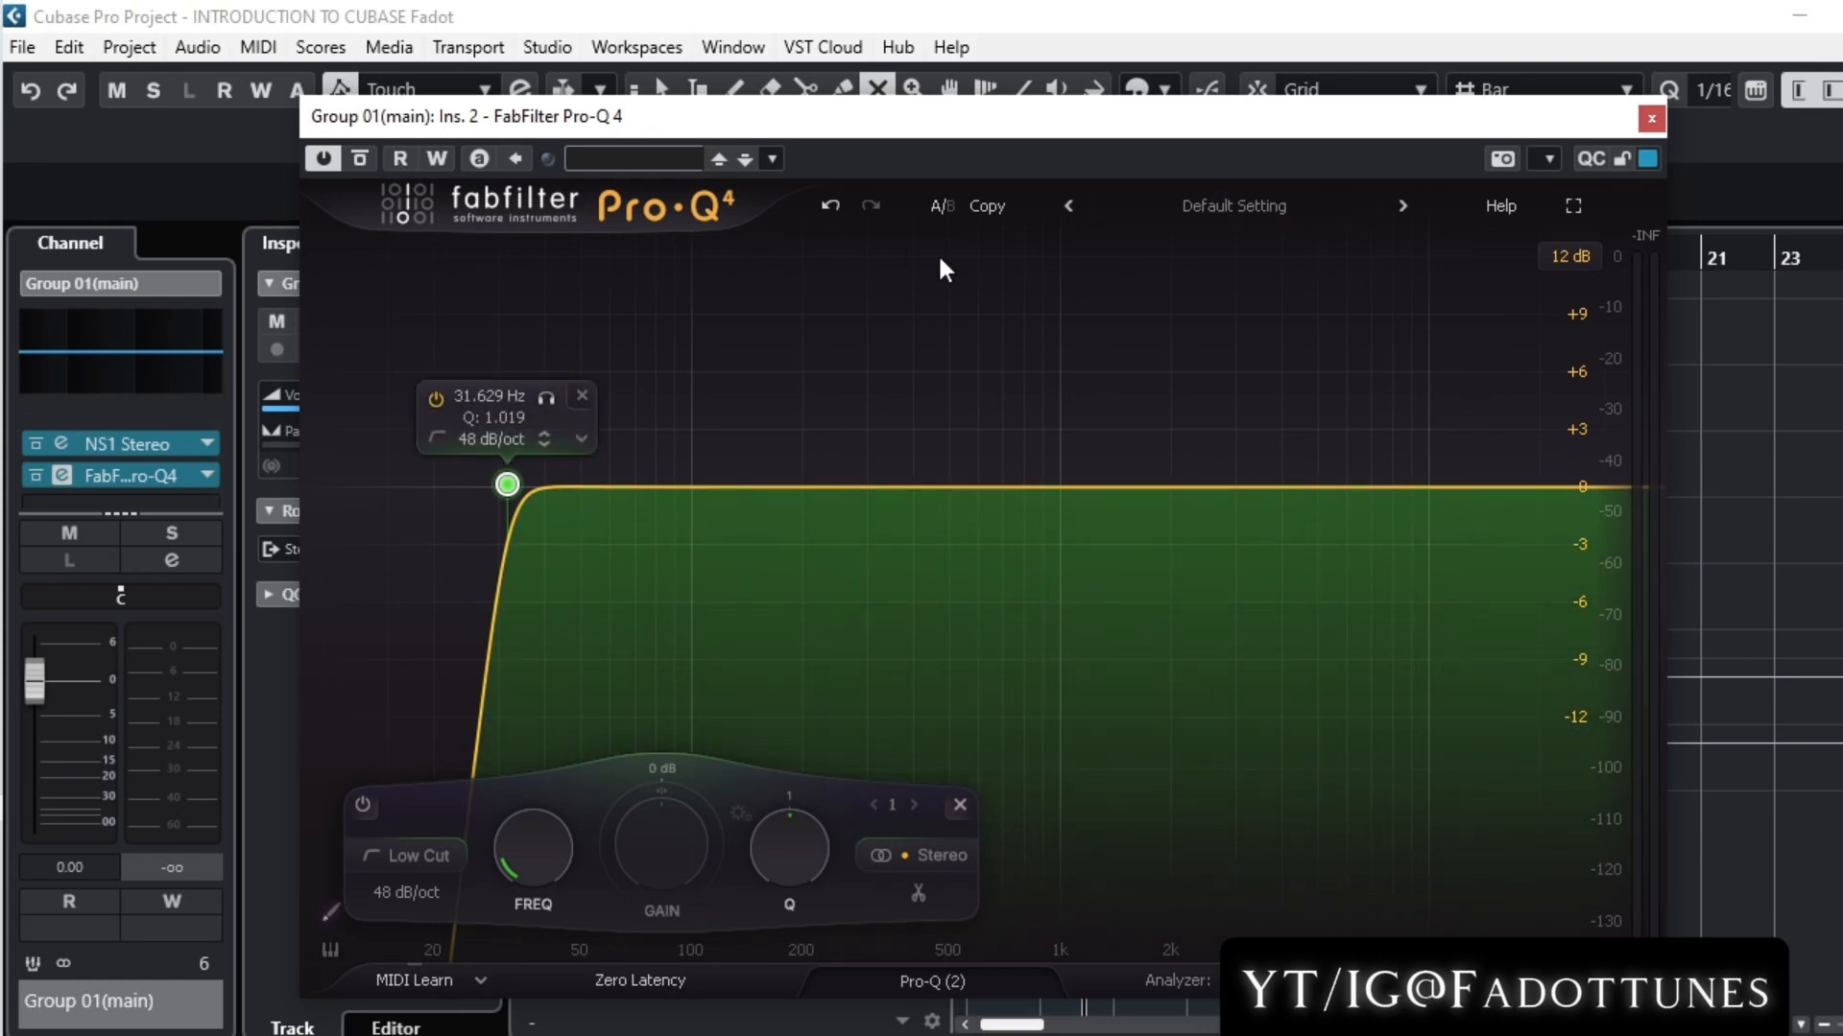
drag(1449, 117, 1415, 846)
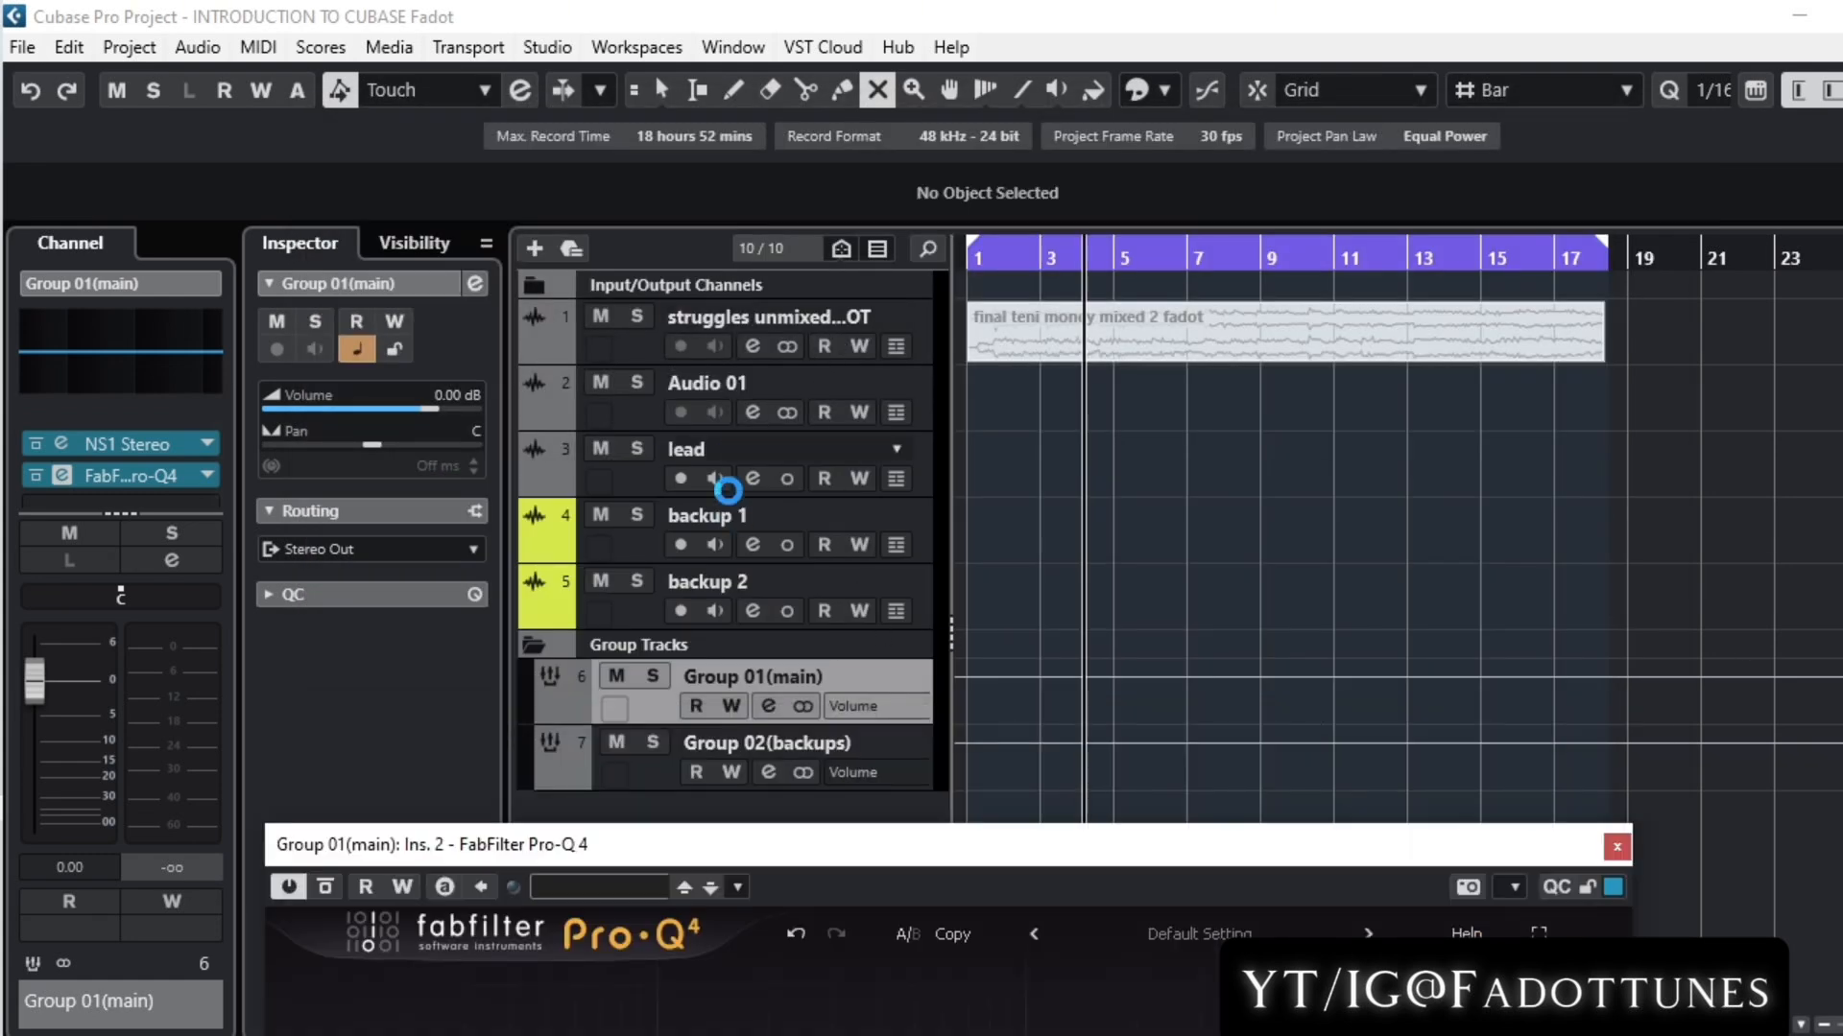
click(1617, 847)
right_click(818, 848)
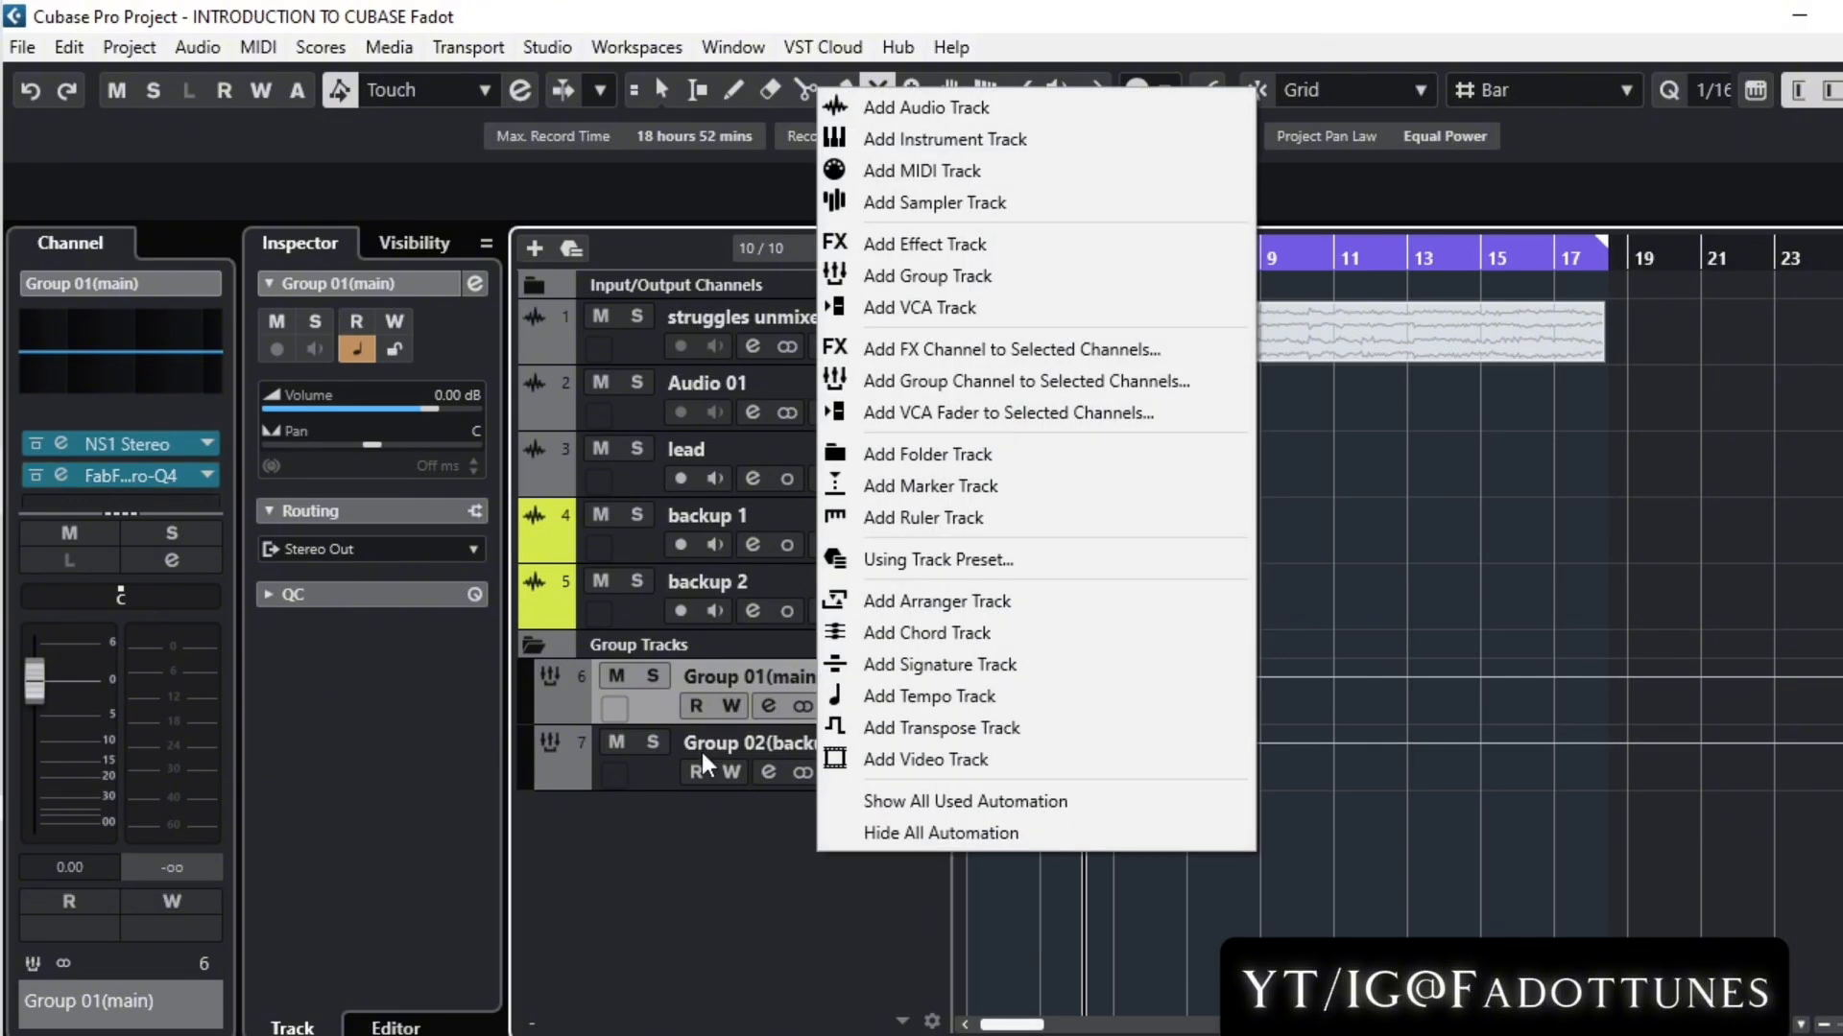
click(629, 474)
click(629, 474)
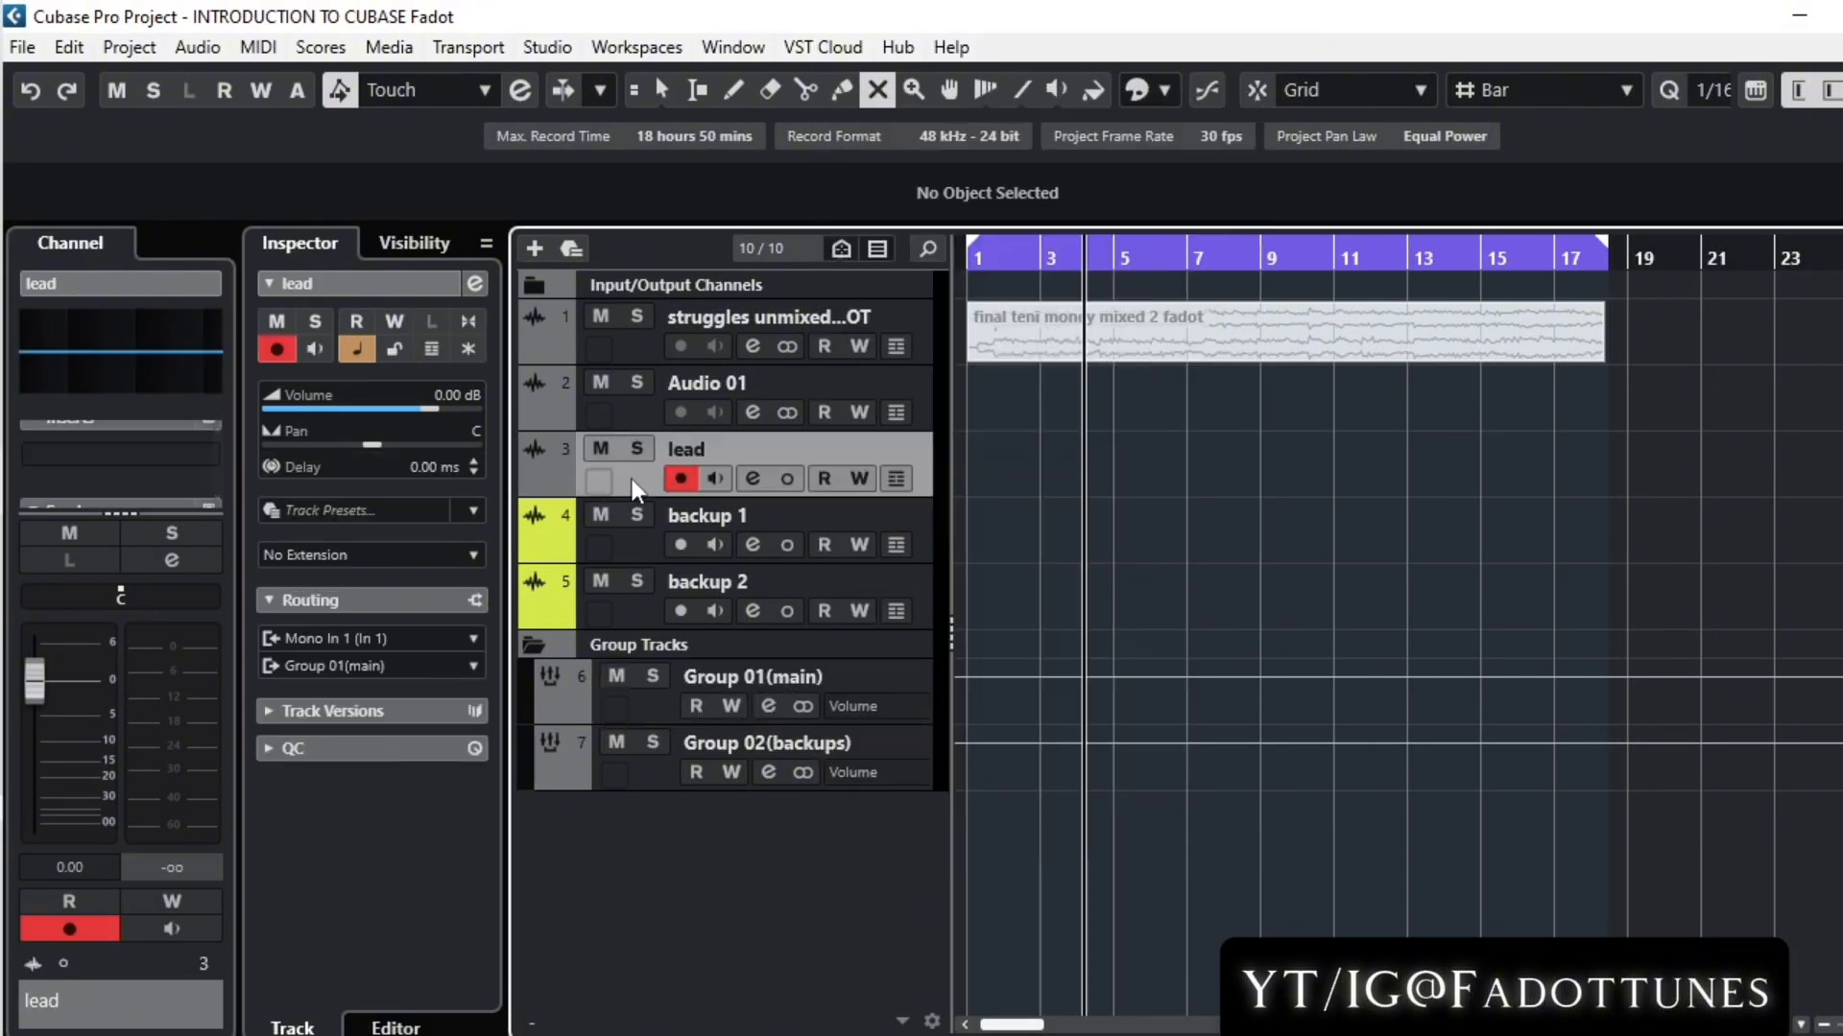
click(648, 695)
right_click(721, 833)
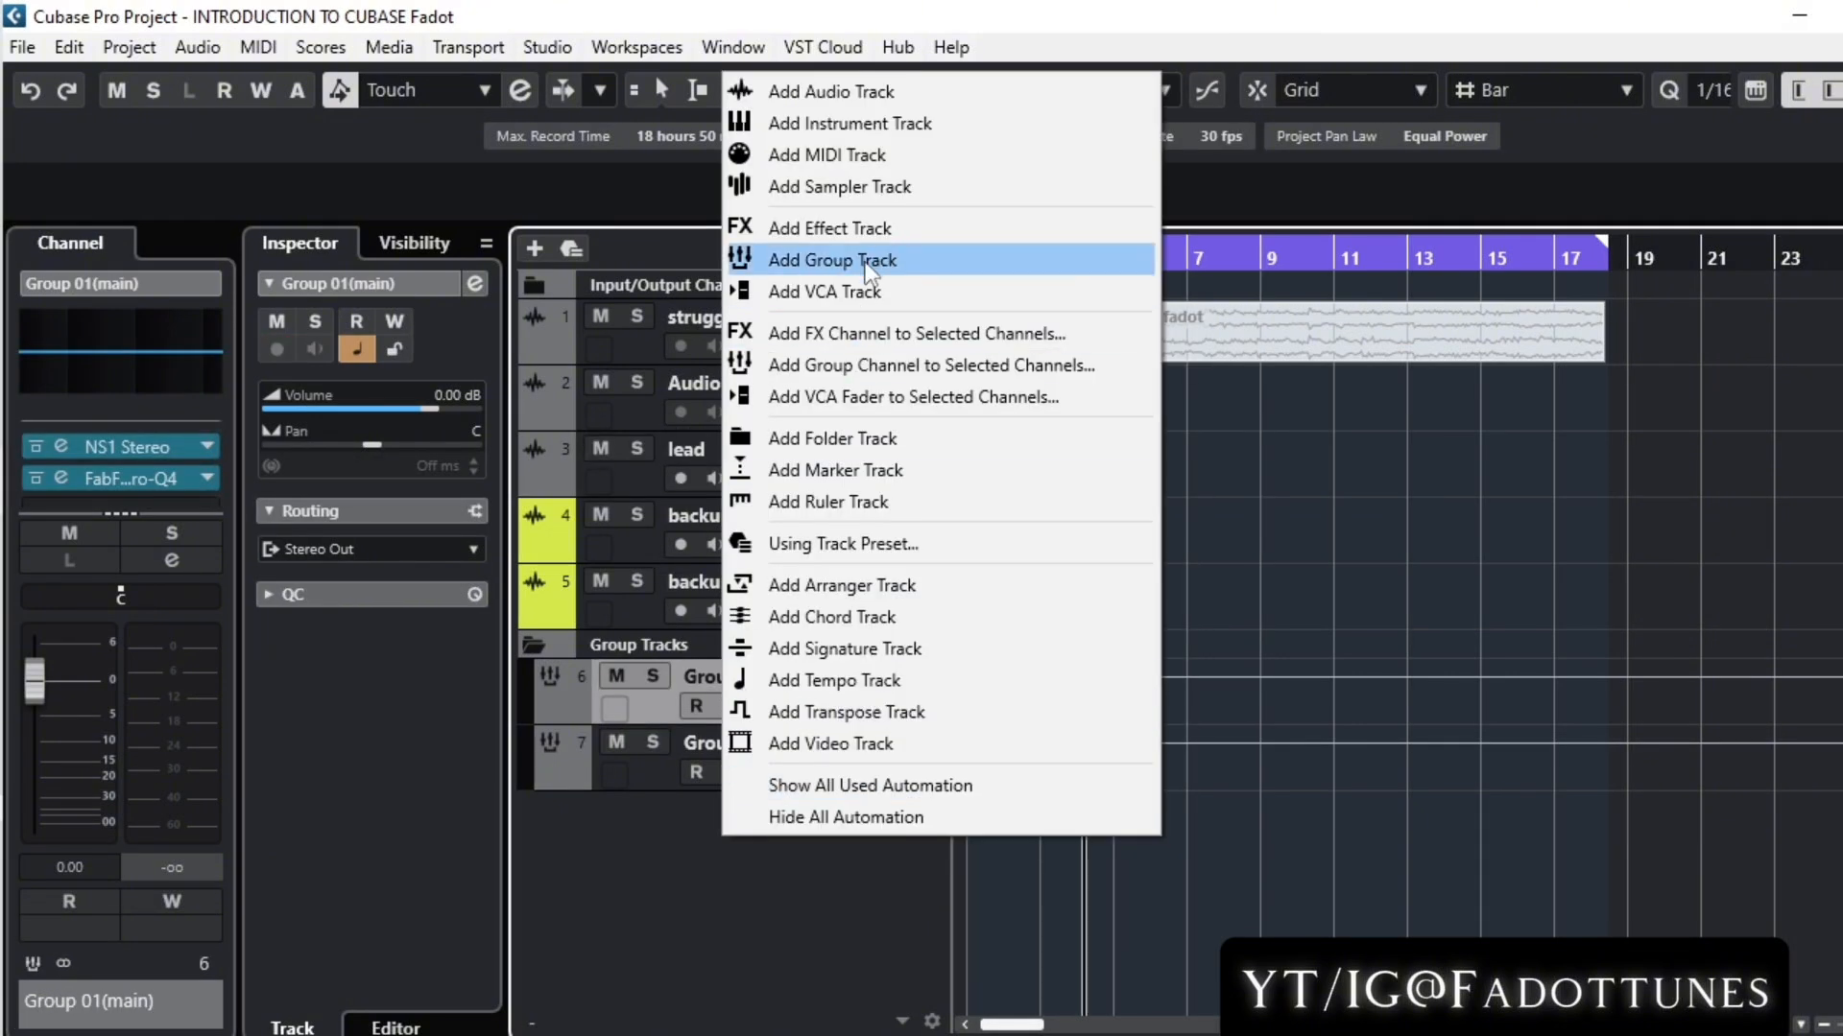
click(866, 230)
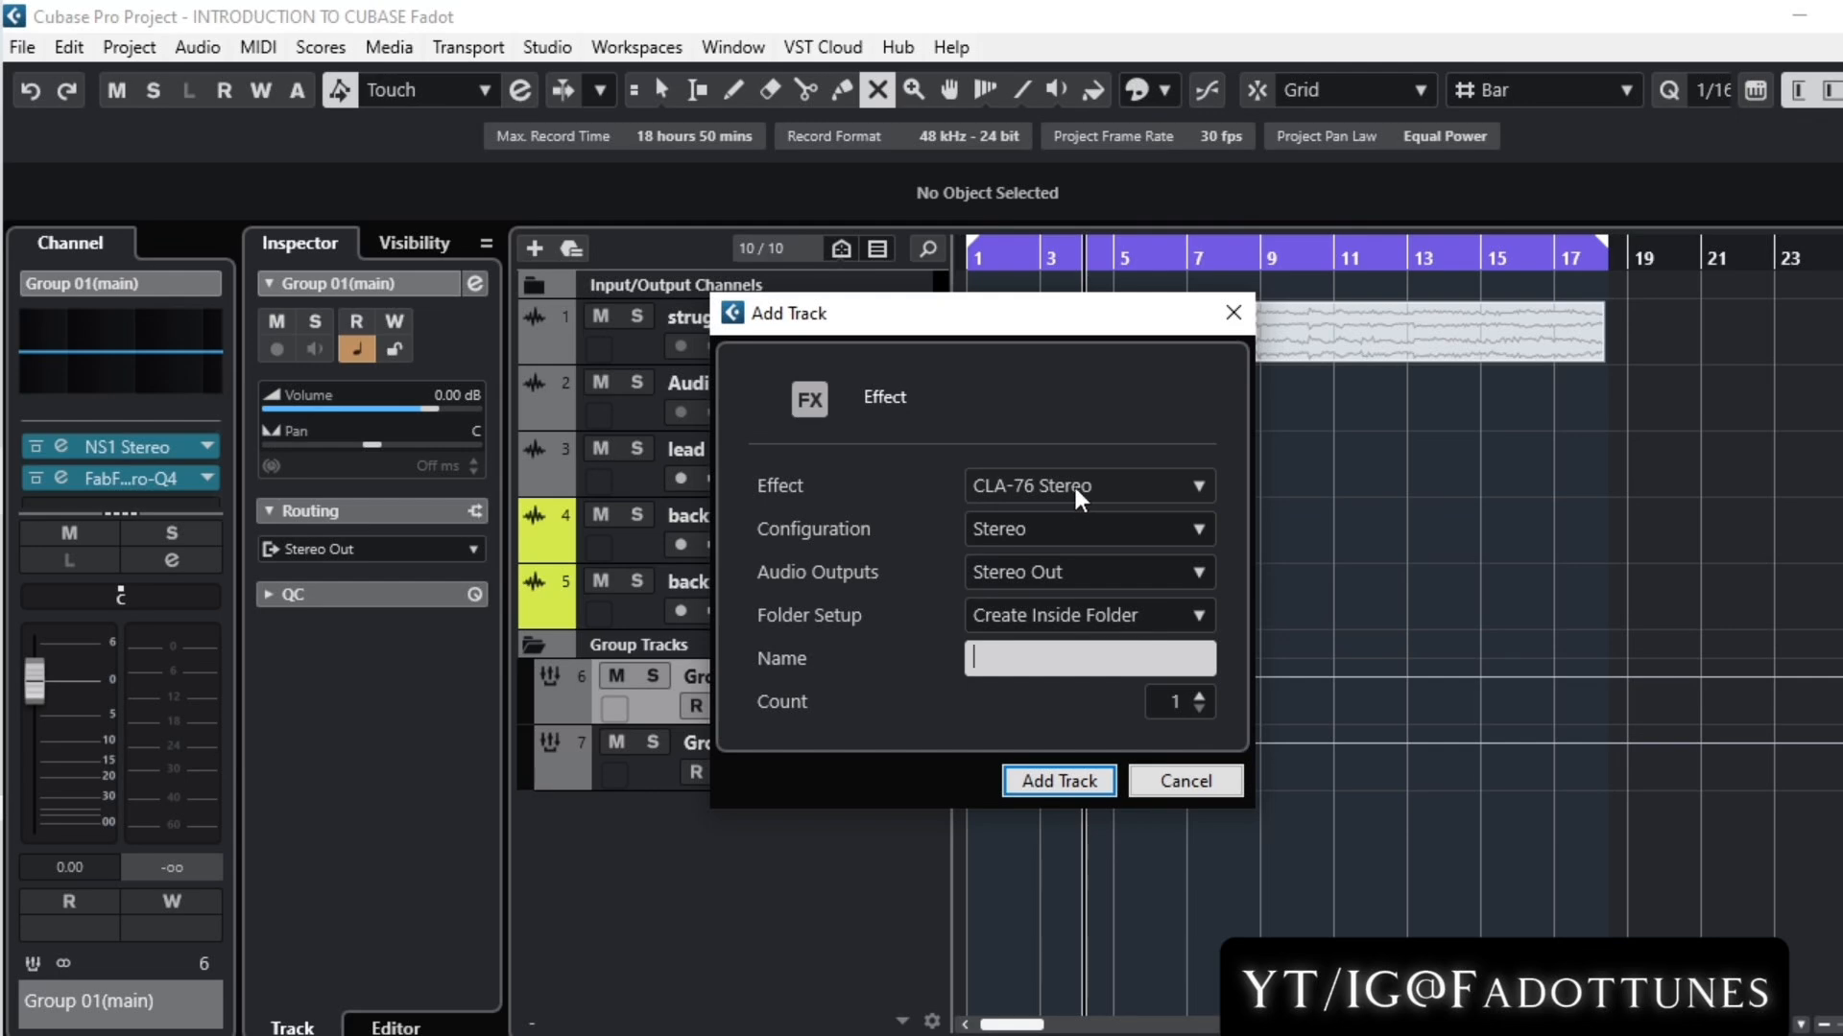
click(1233, 313)
Add one stereo effect track with No Effect loaded, routed to Stereo Out and created inside a folder
right_click(670, 797)
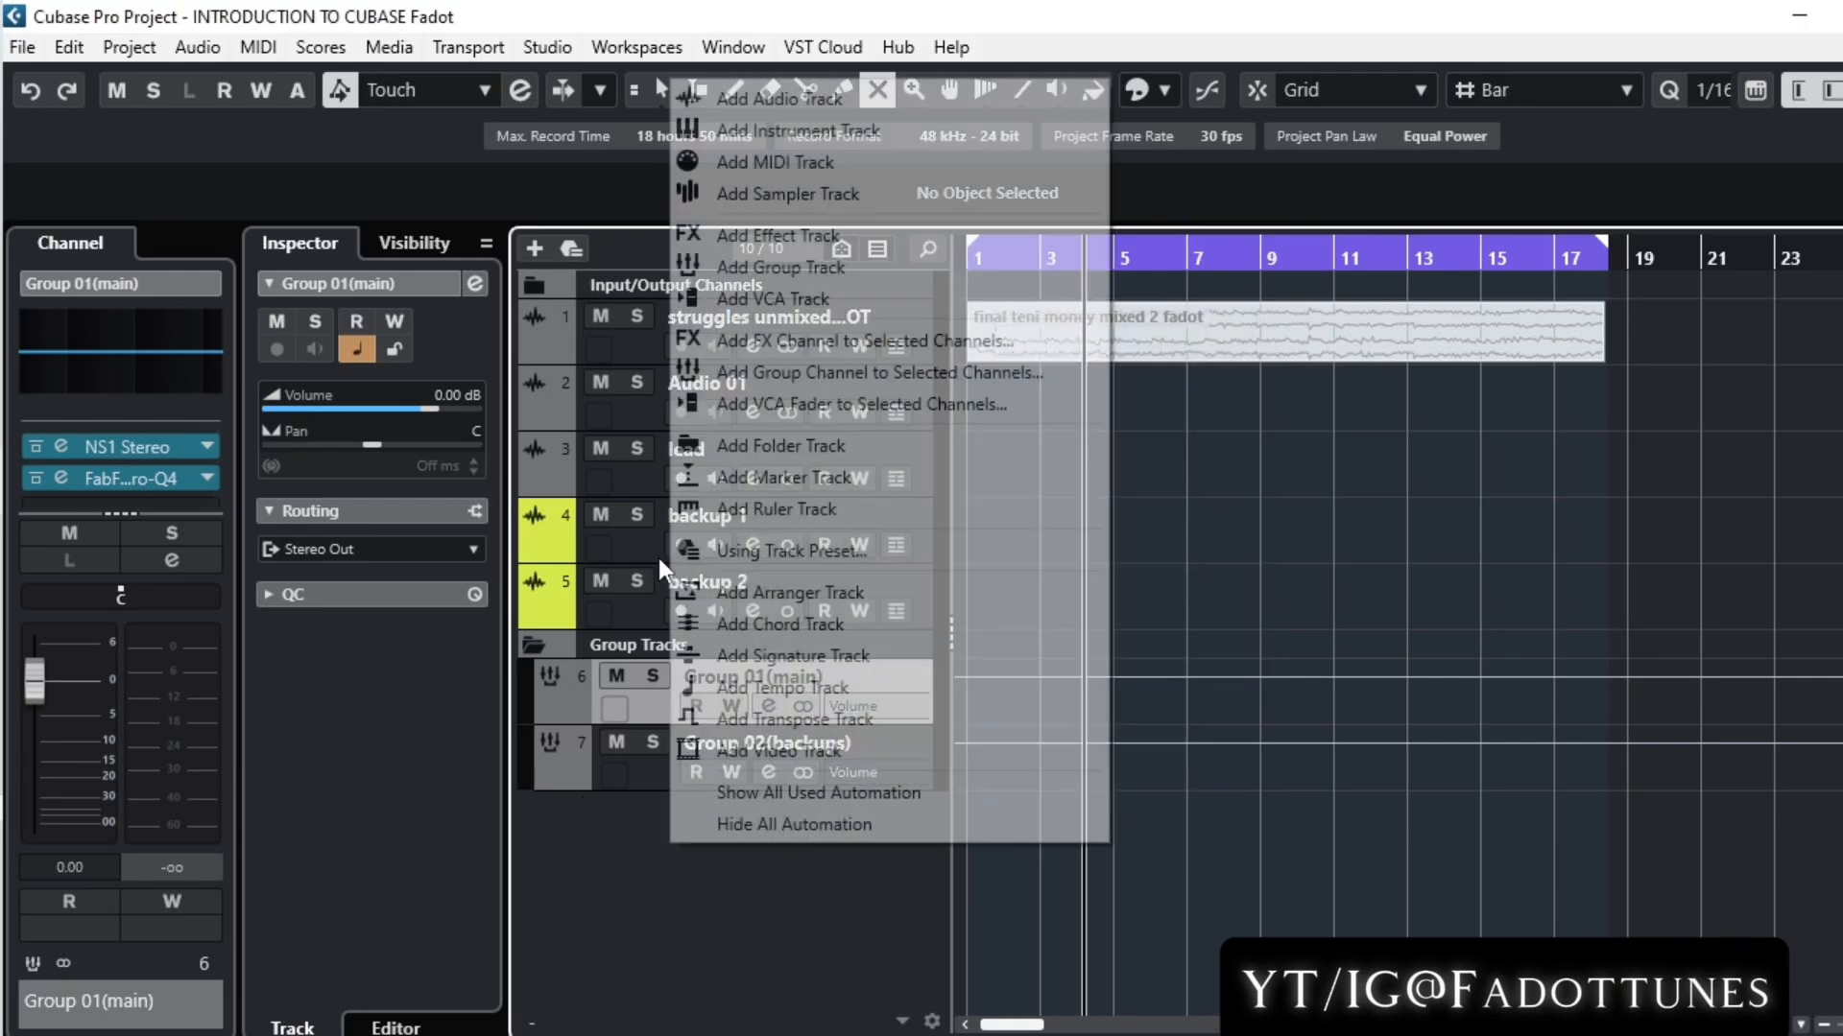
click(793, 244)
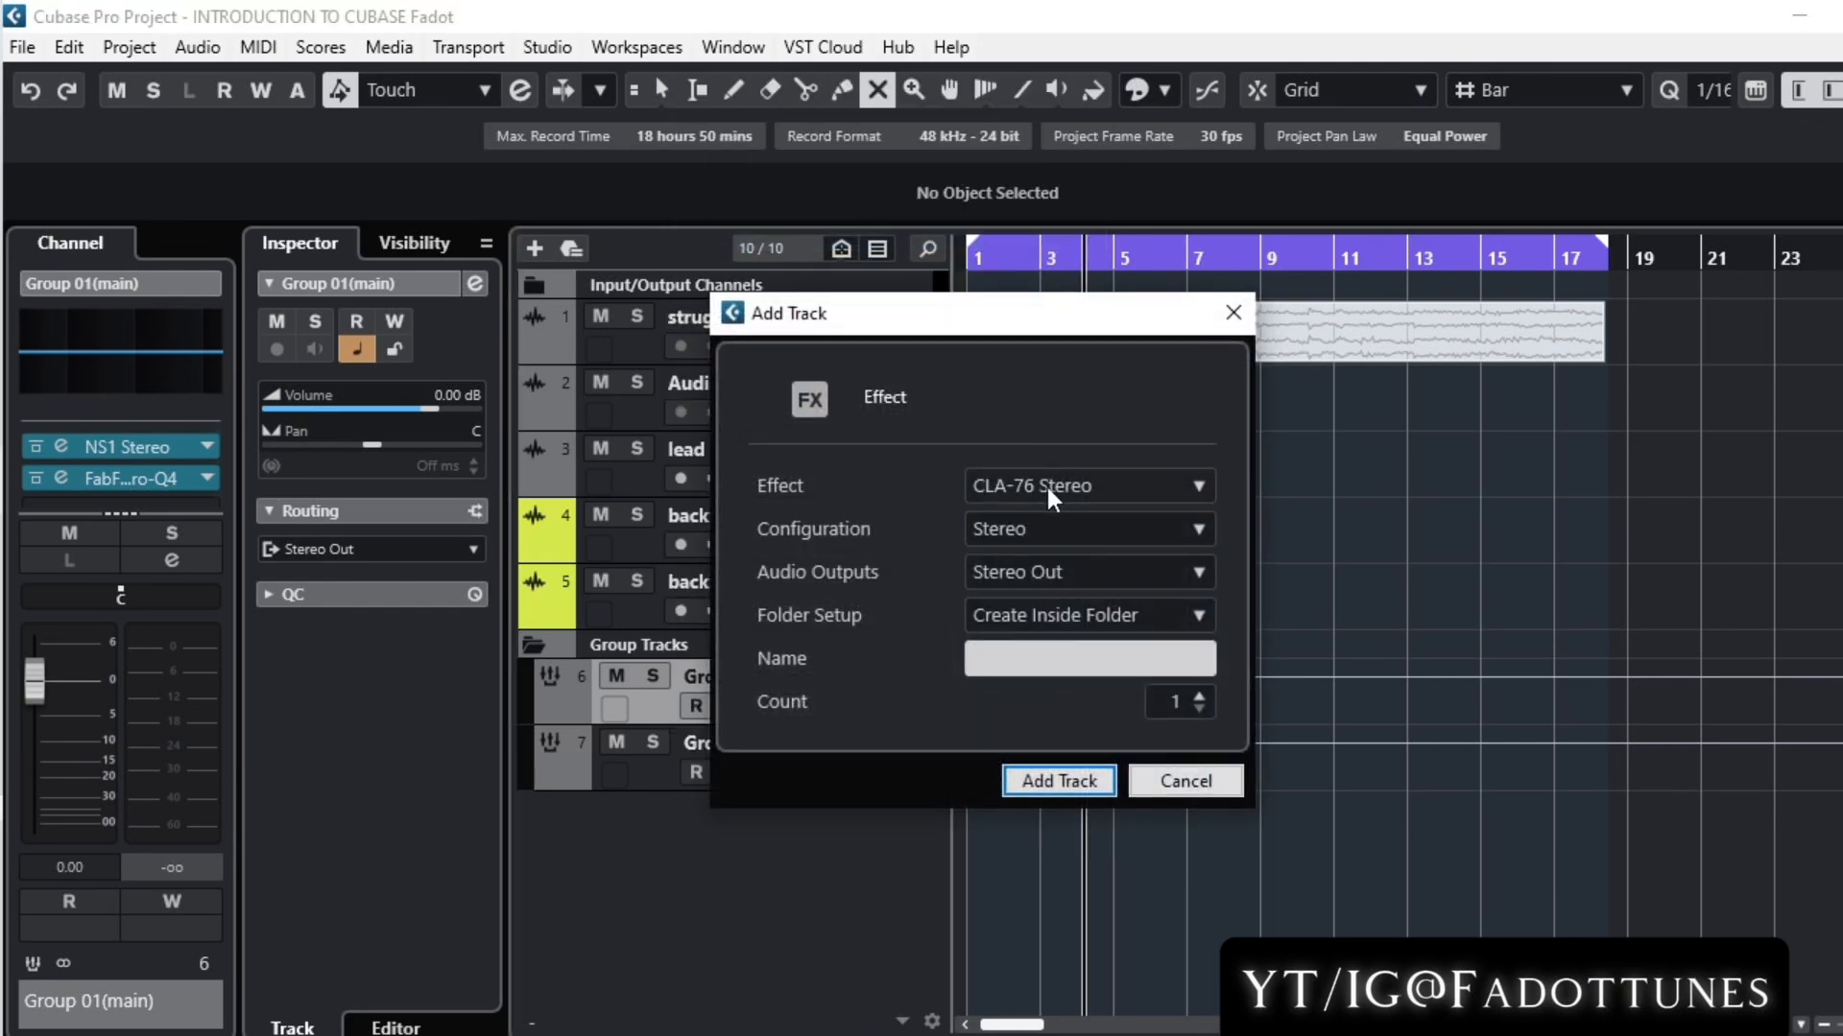
click(1046, 487)
scroll(918, 580, up, 10)
click(850, 578)
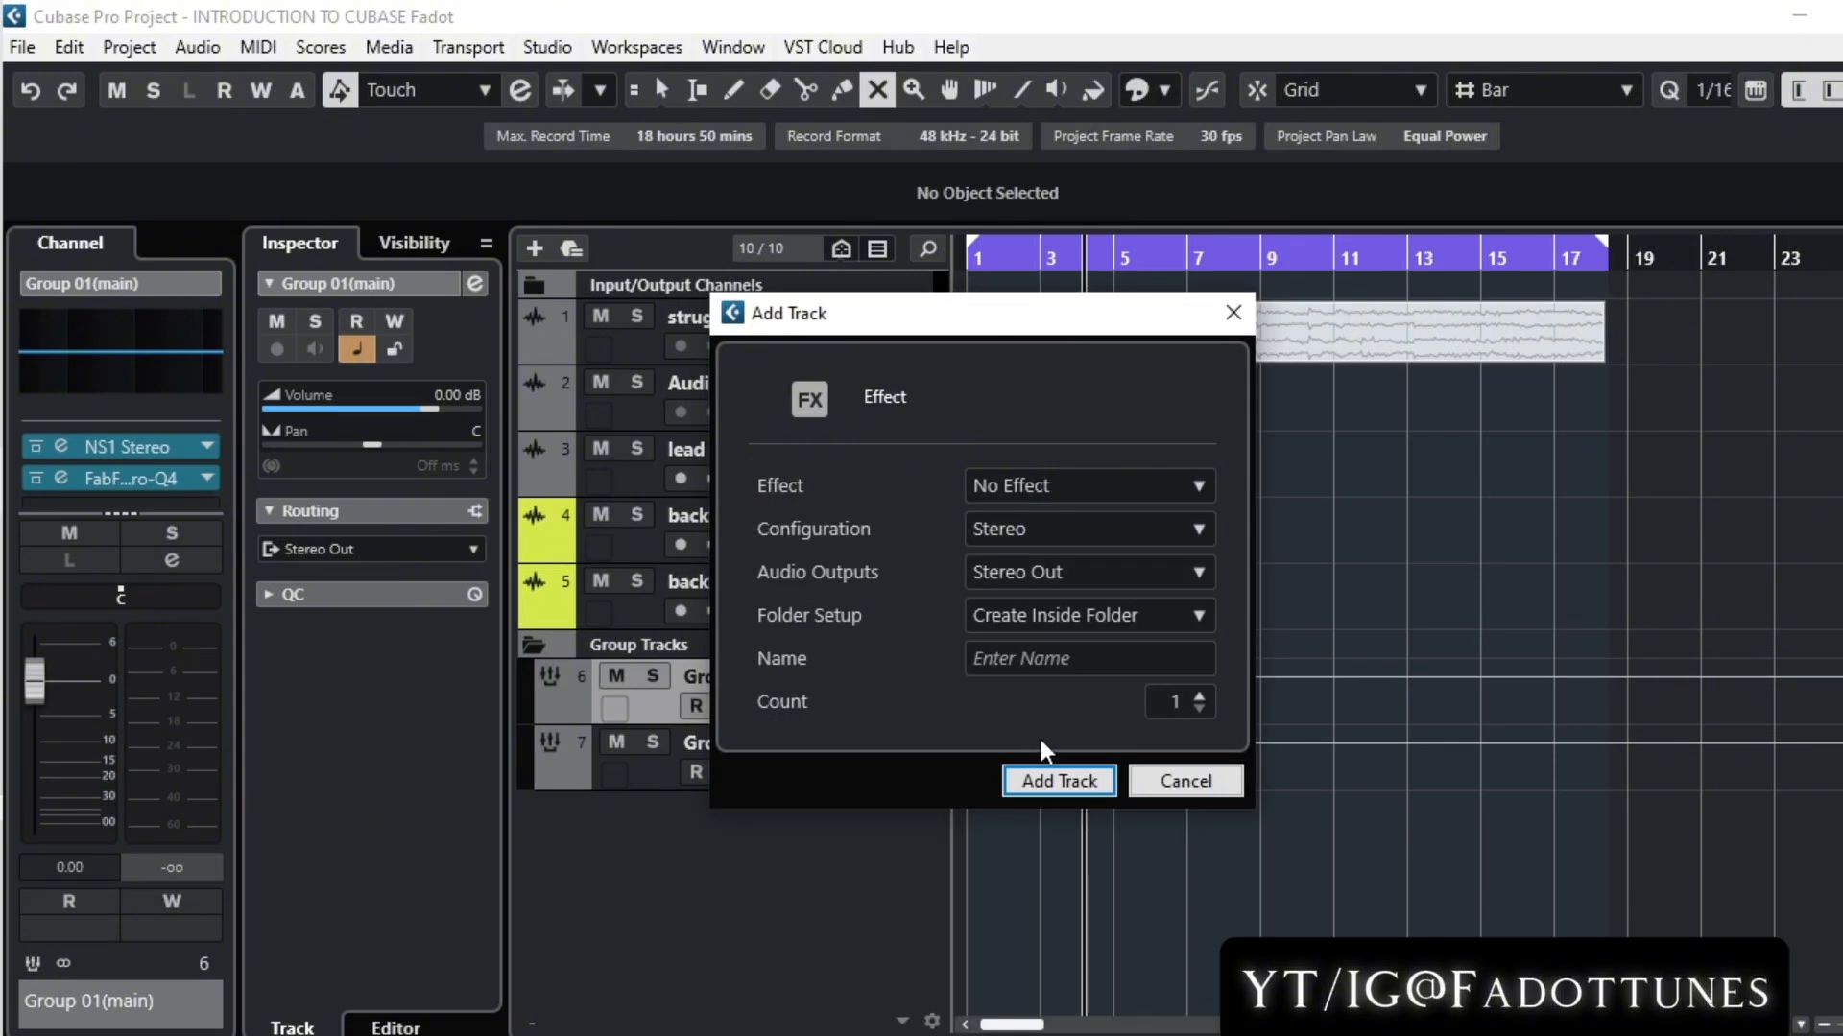
click(1057, 779)
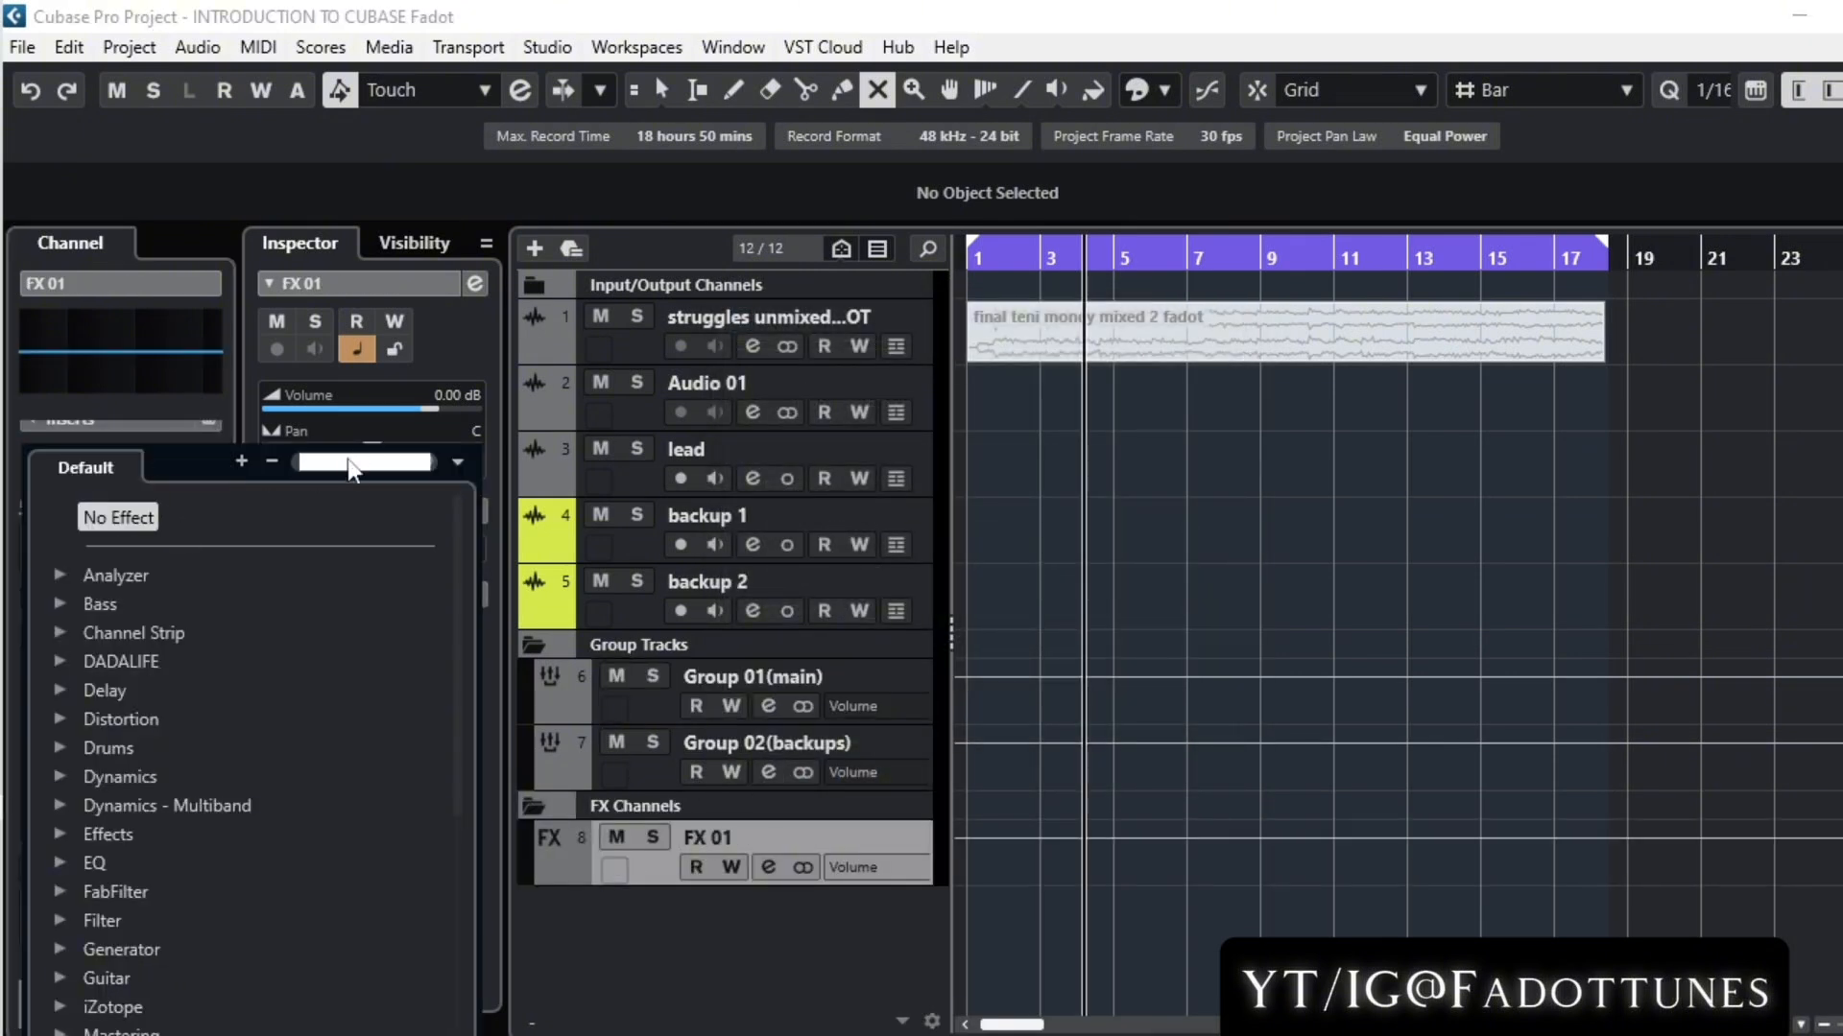
Search the effects for reverb, load bx_aura as the first insert on FX 01, and close its window
text(reverv)
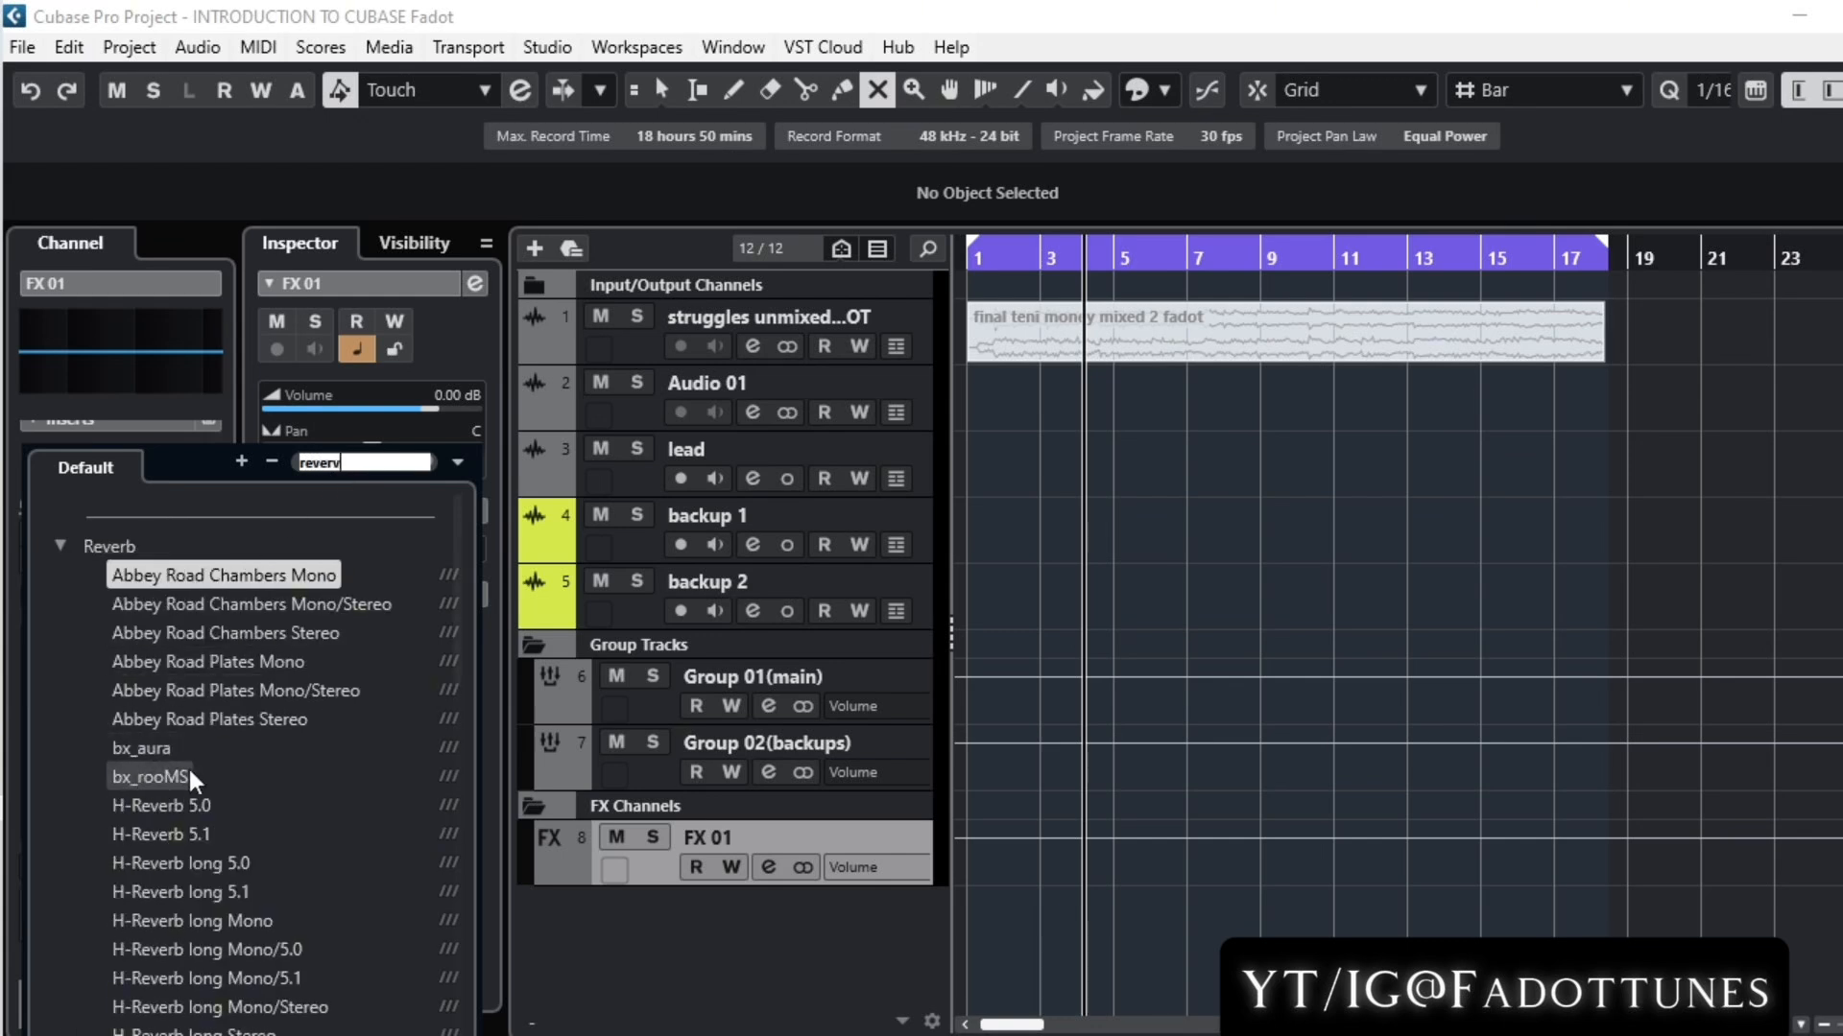
scroll(188, 770, down, 5)
scroll(192, 768, up, 5)
key(Escape)
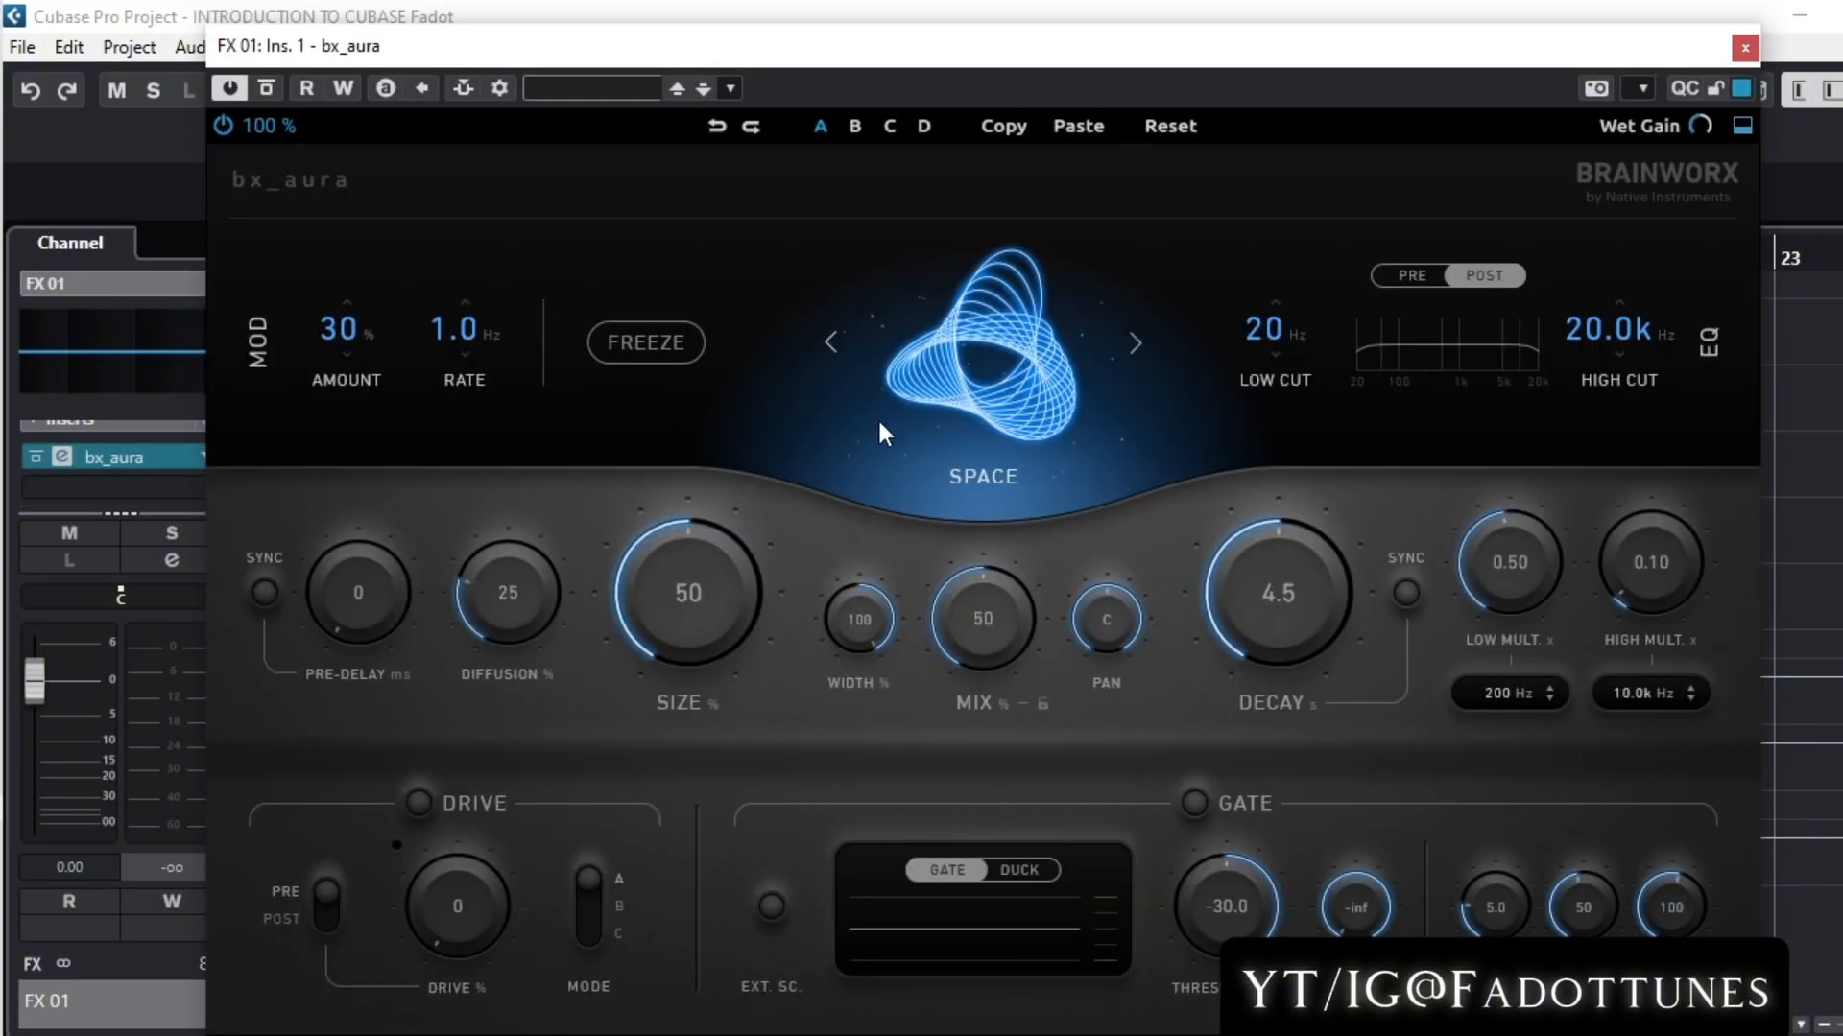
click(1743, 49)
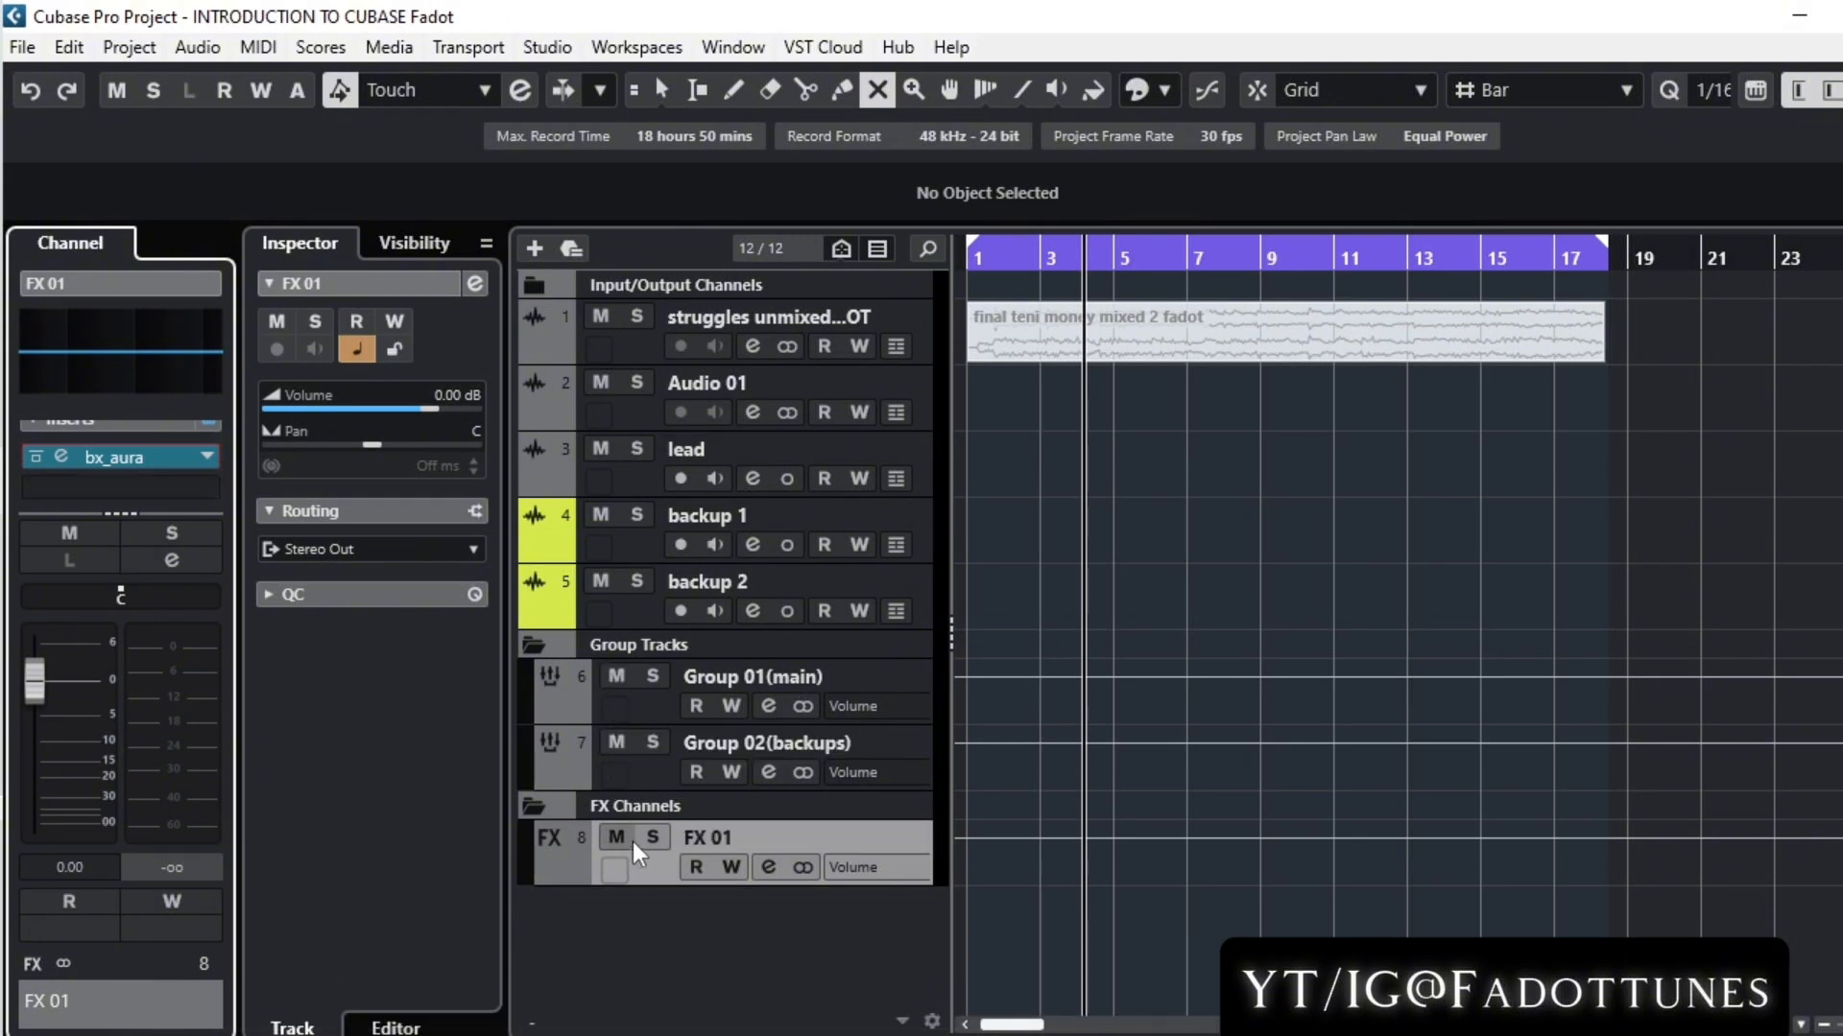
Add a send from Group 01(main) to FX 01 and set its level to -15.0 dB
click(620, 705)
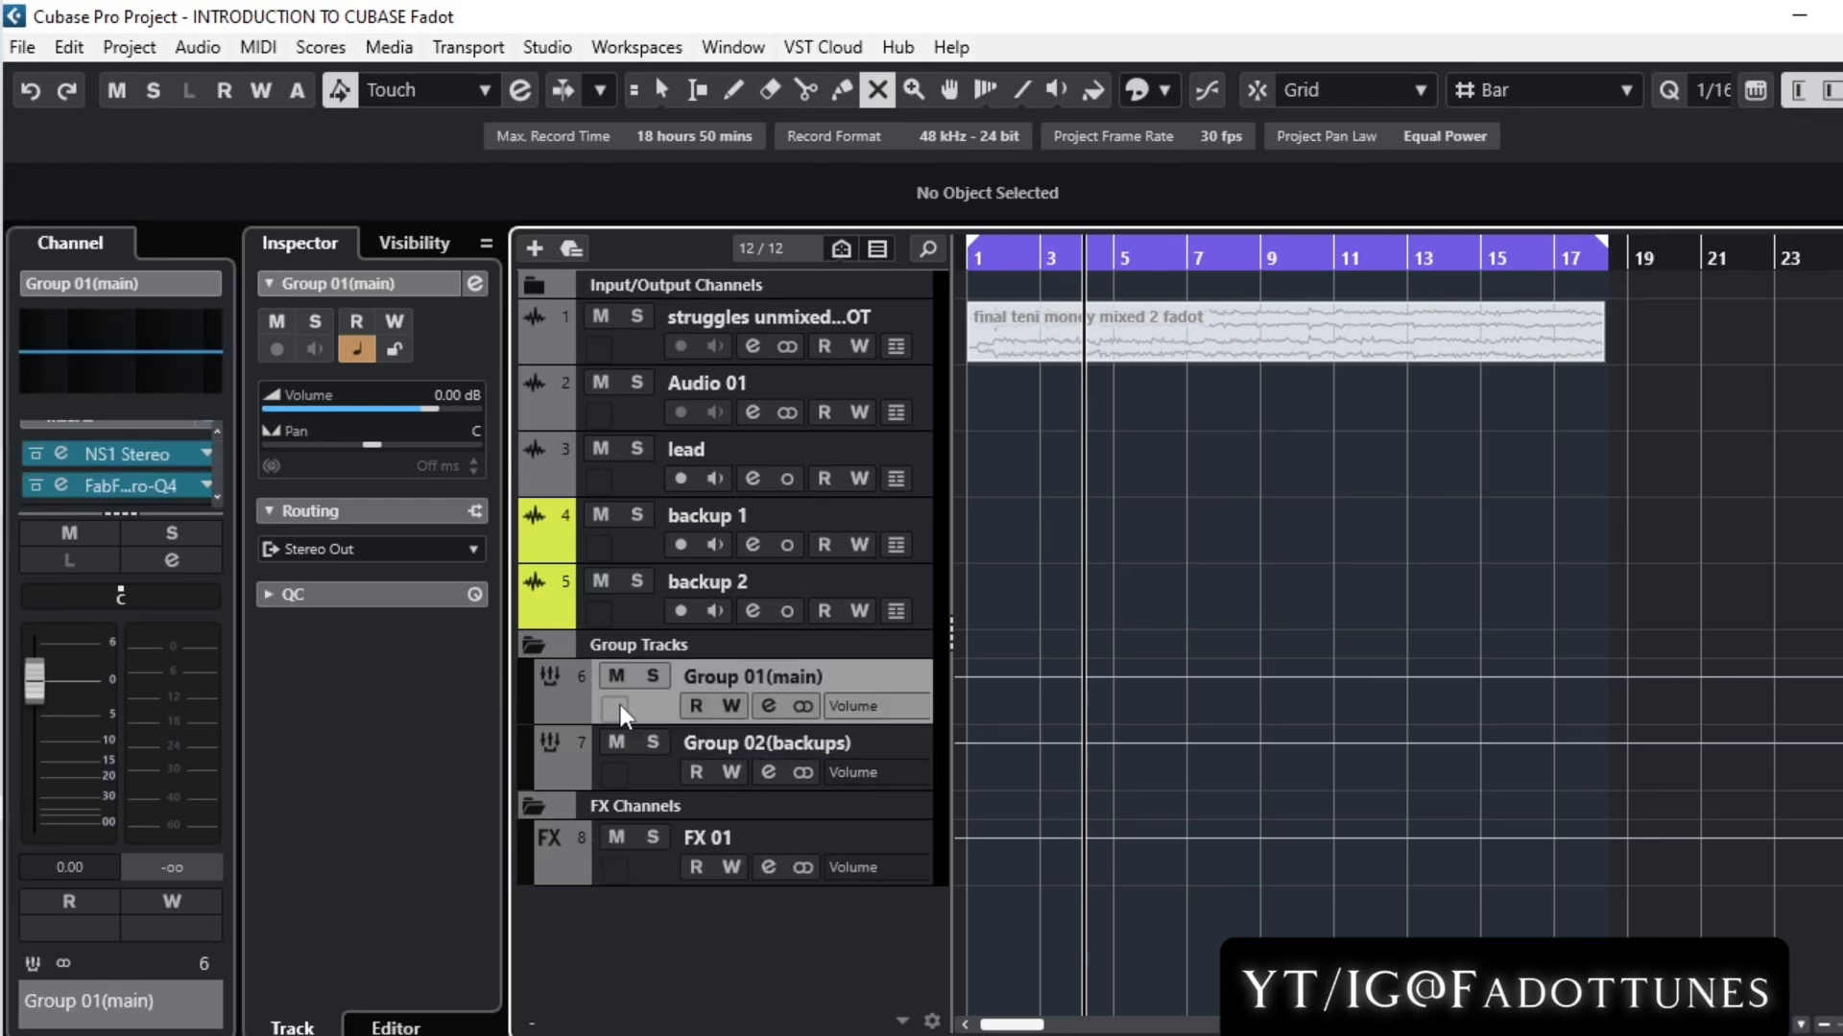
scroll(117, 476, down, 5)
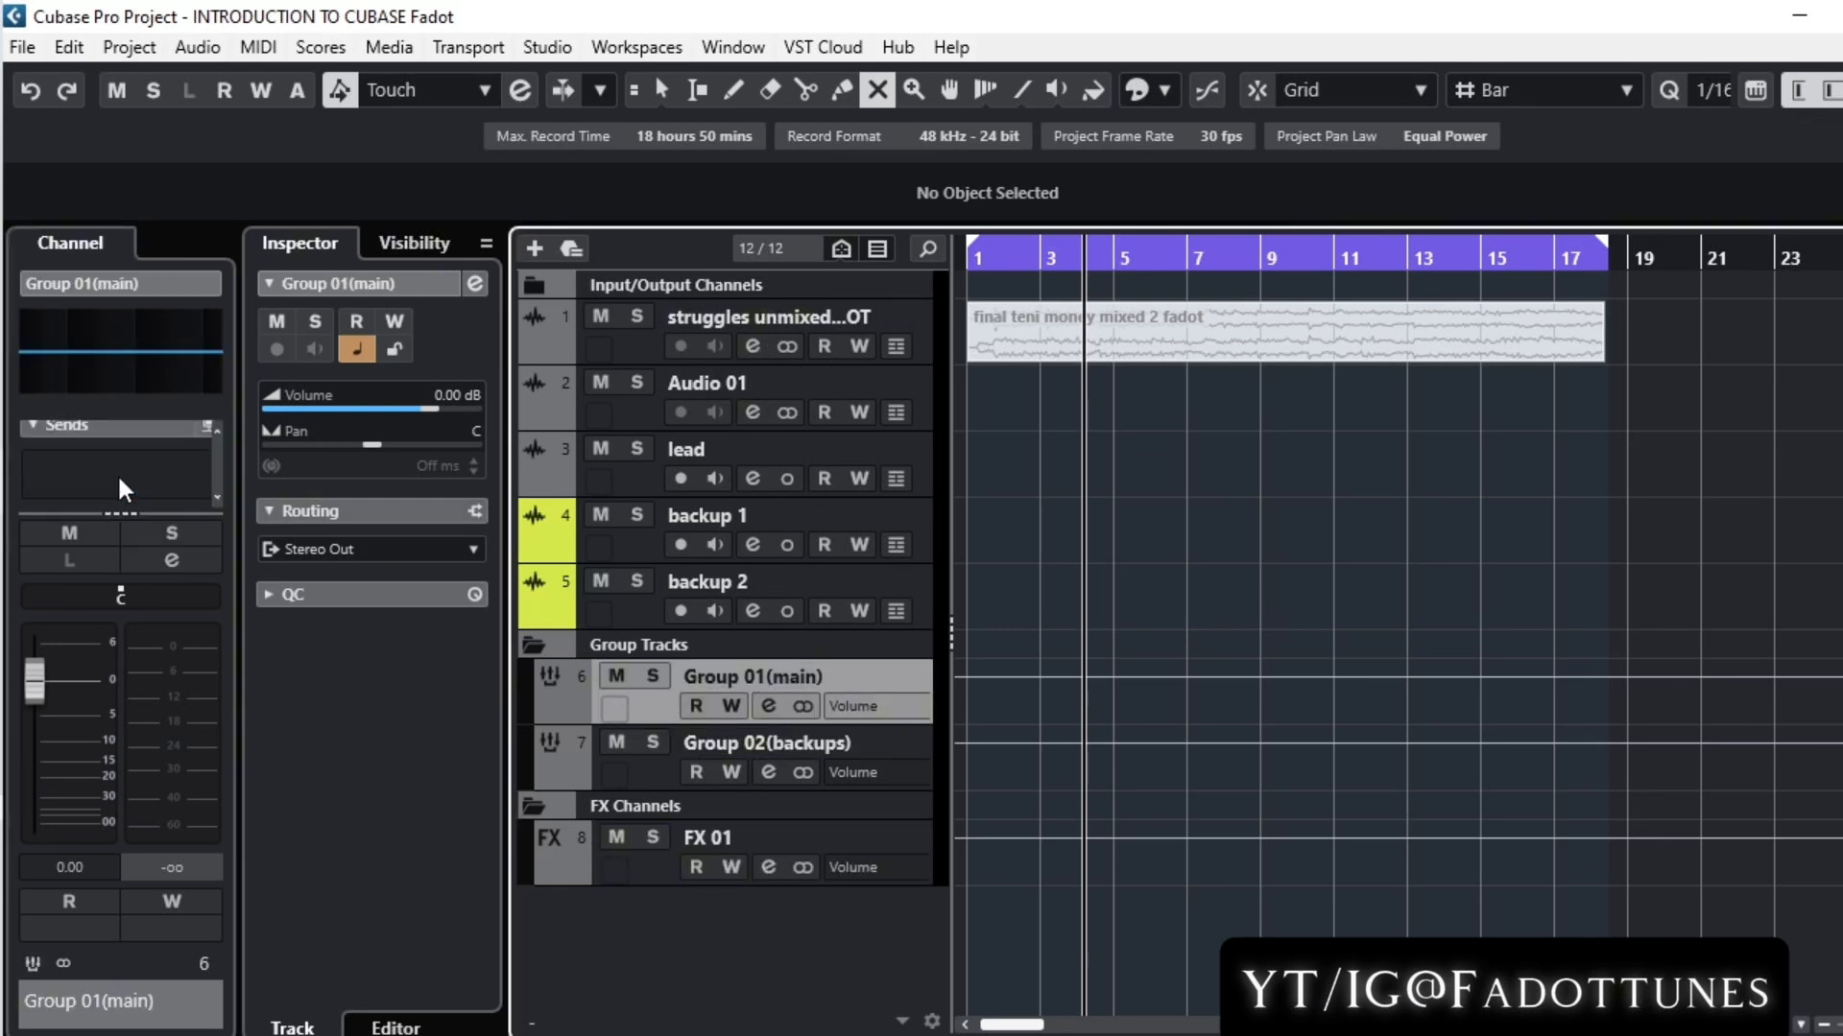
click(90, 471)
click(88, 471)
click(106, 613)
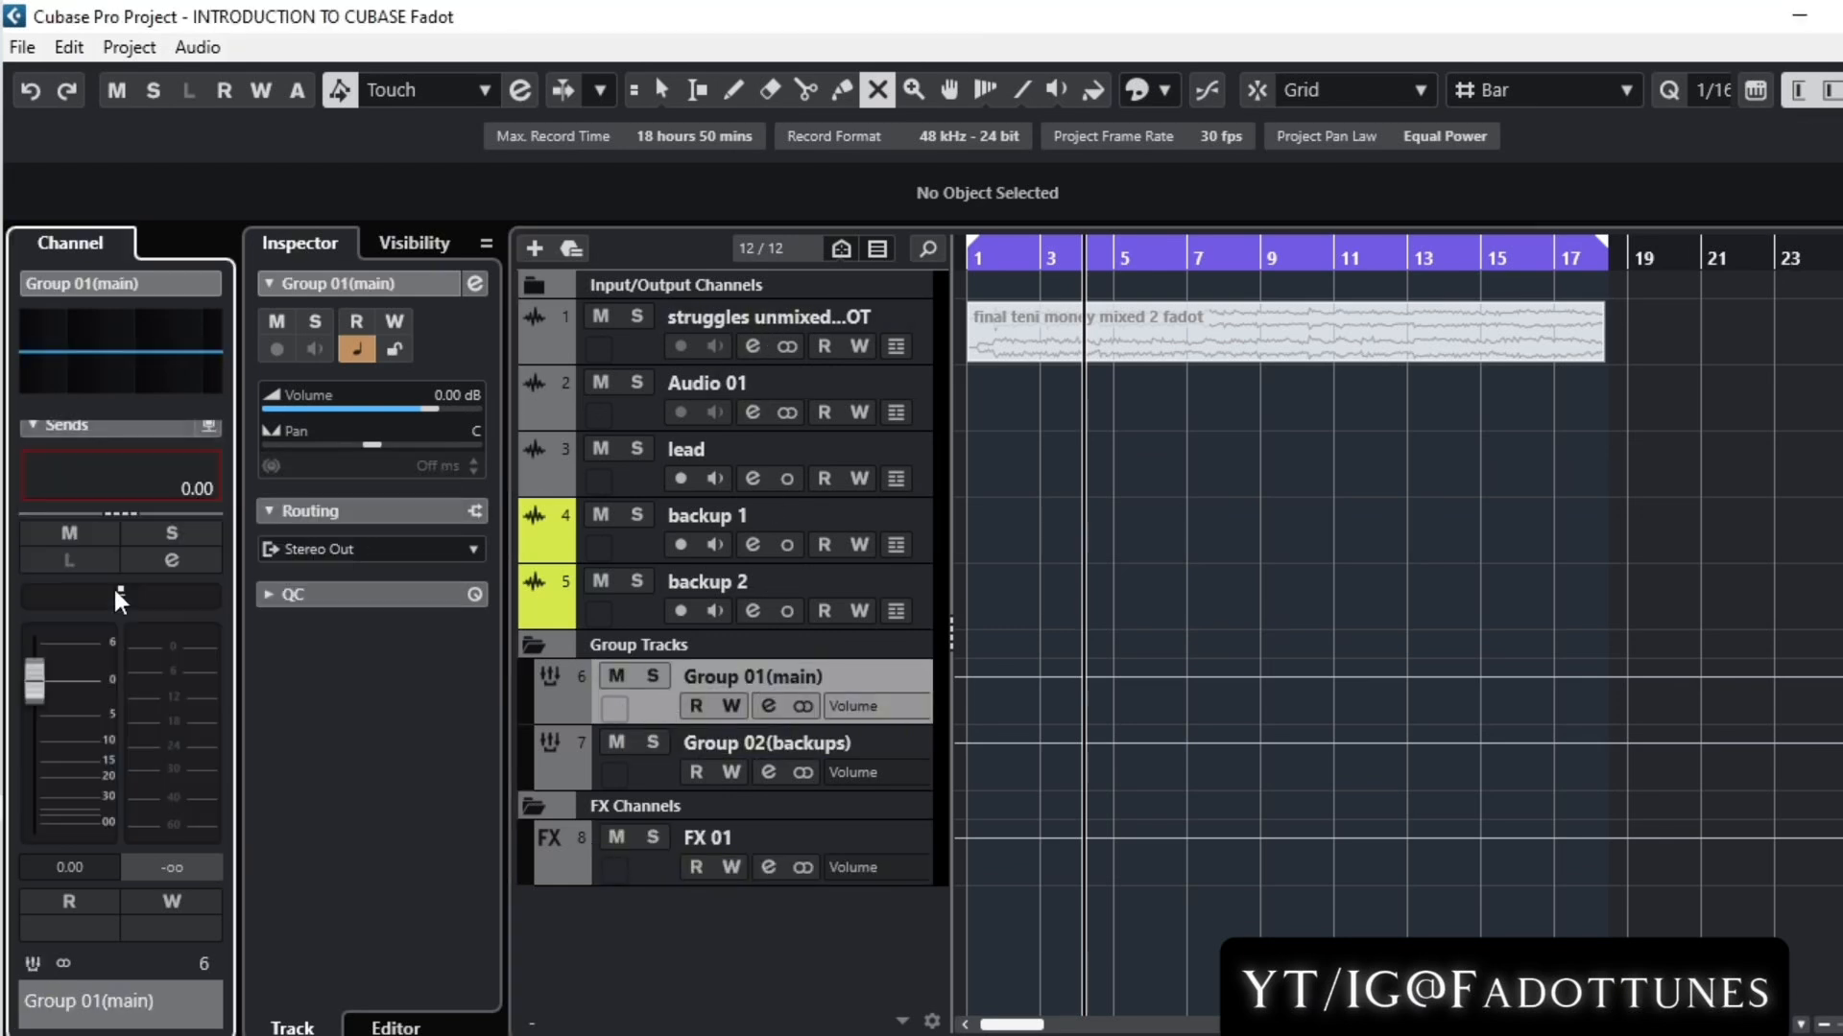
drag(152, 494, 102, 498)
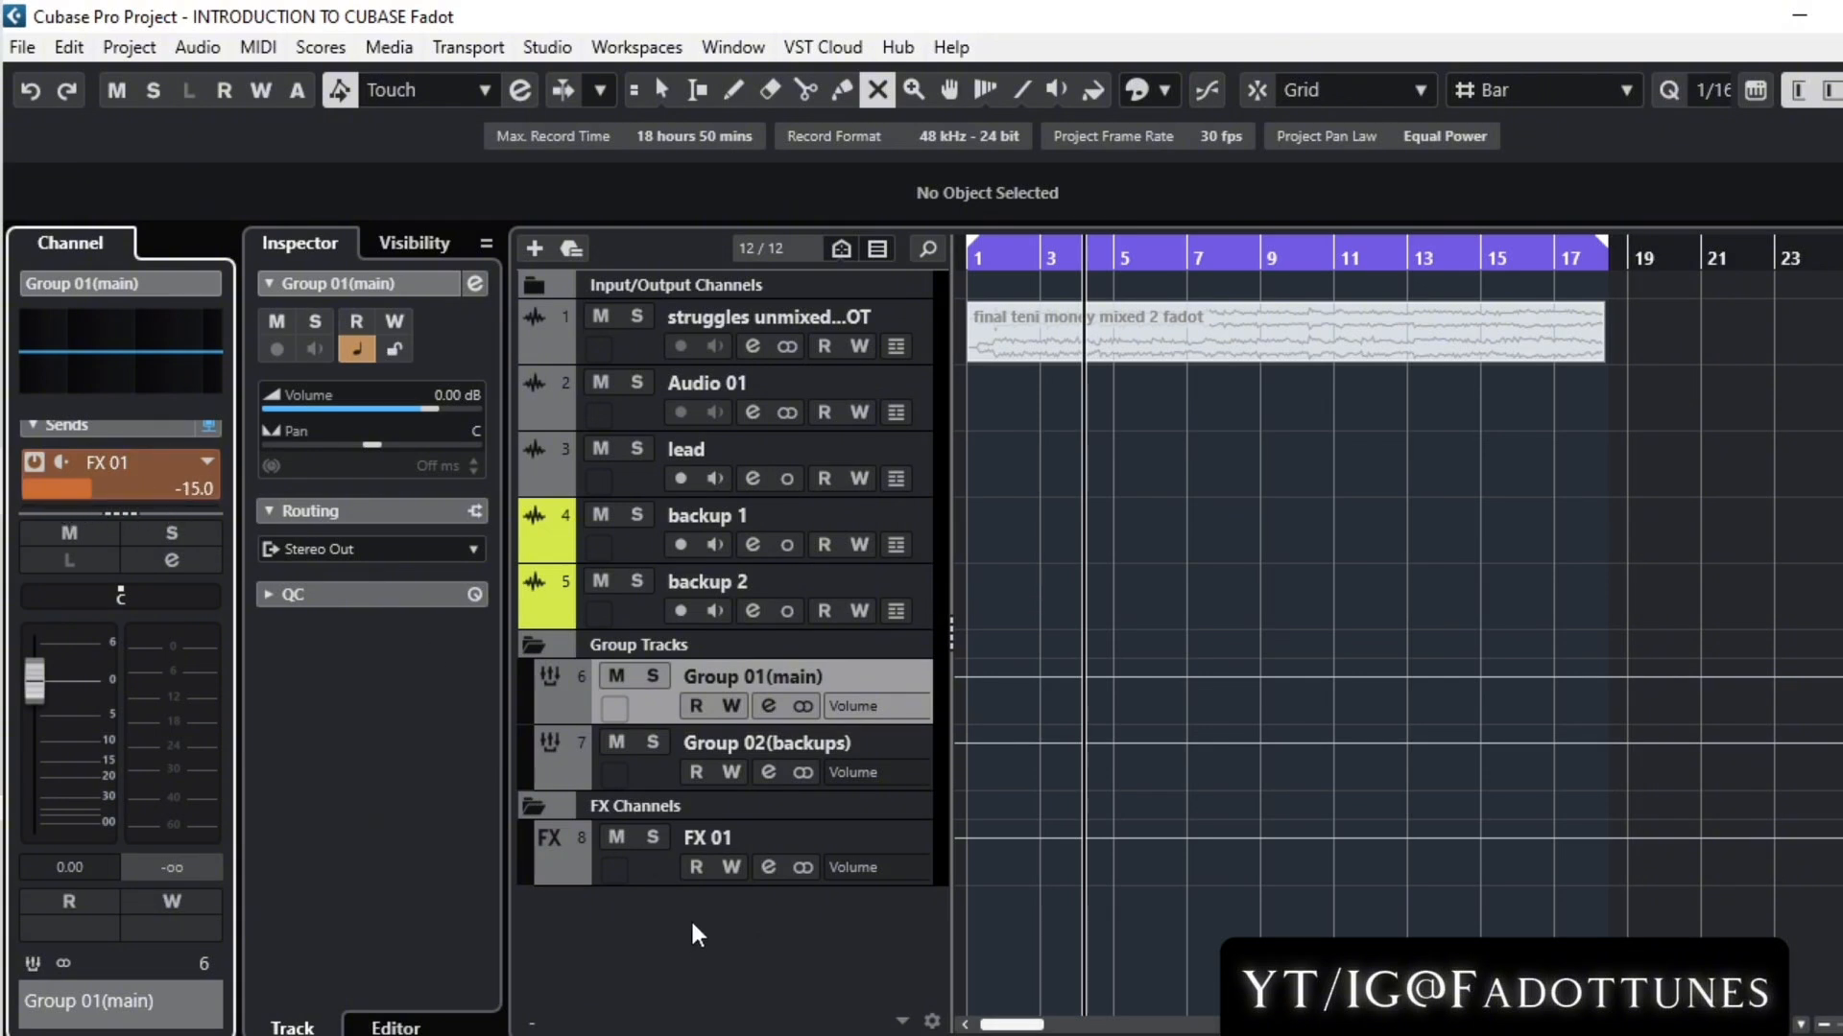
scroll(129, 475, down, 1)
click(117, 478)
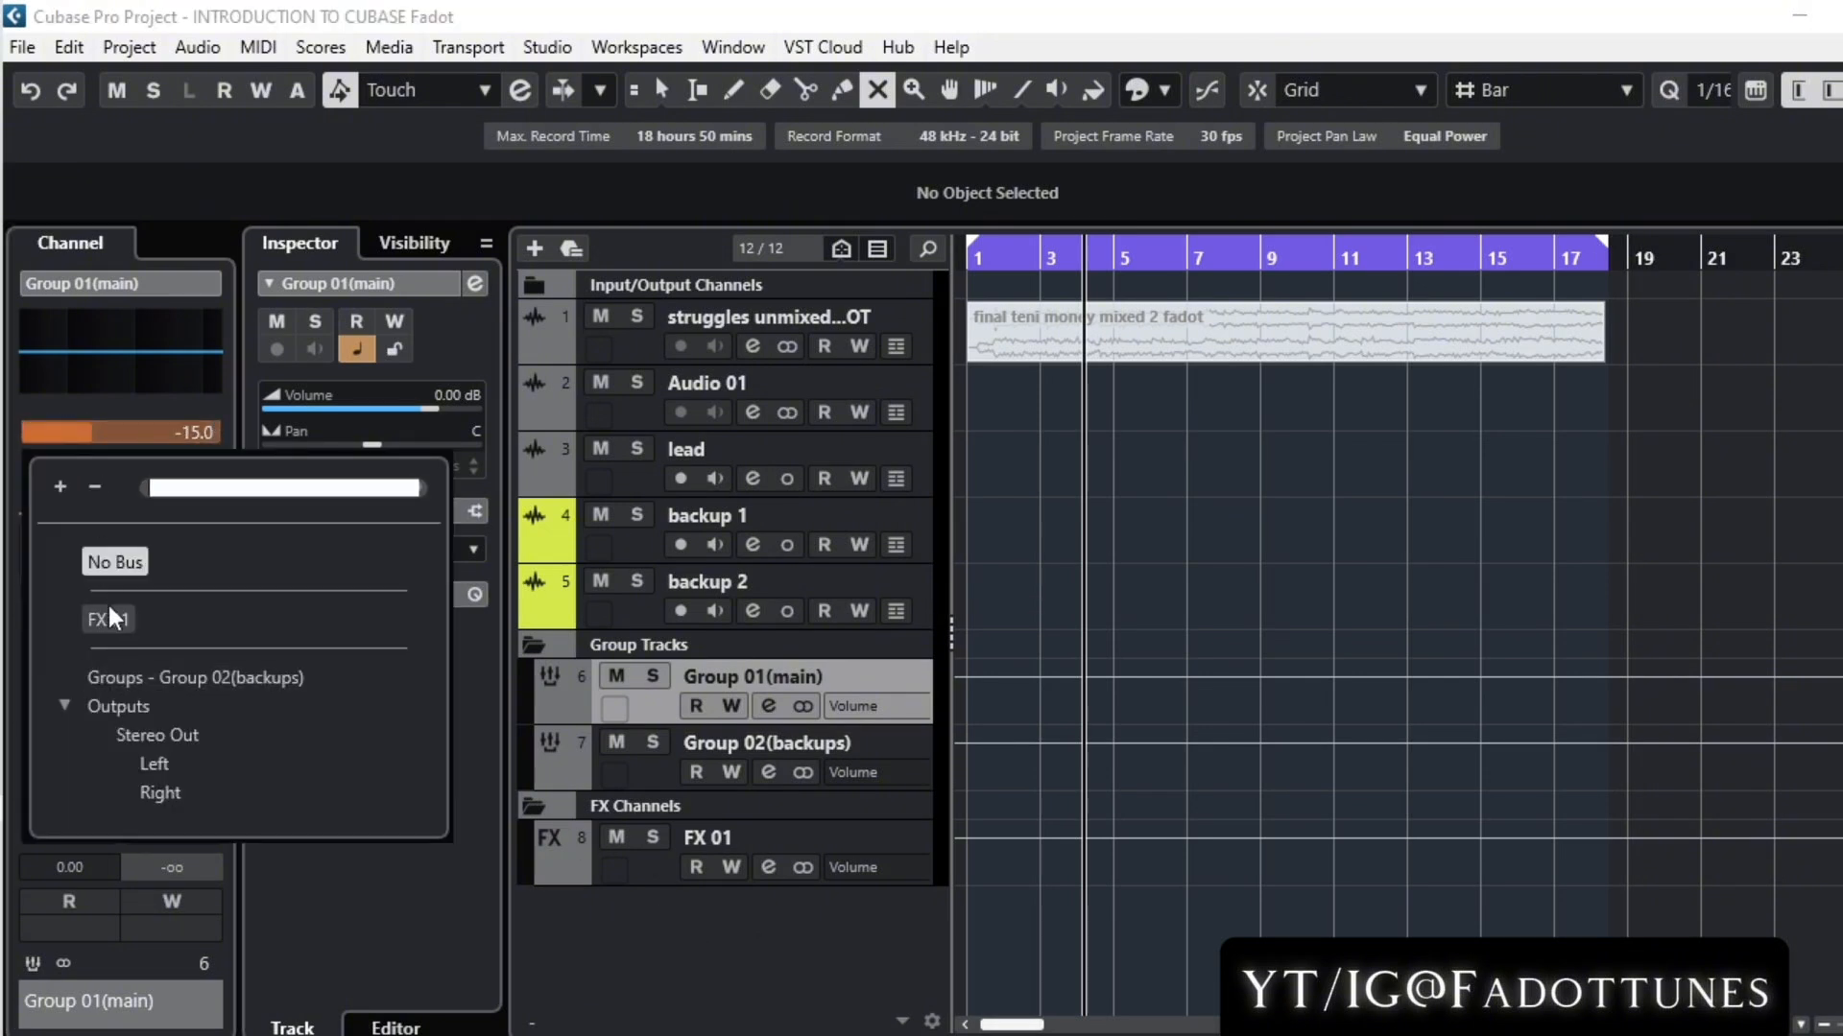
click(601, 956)
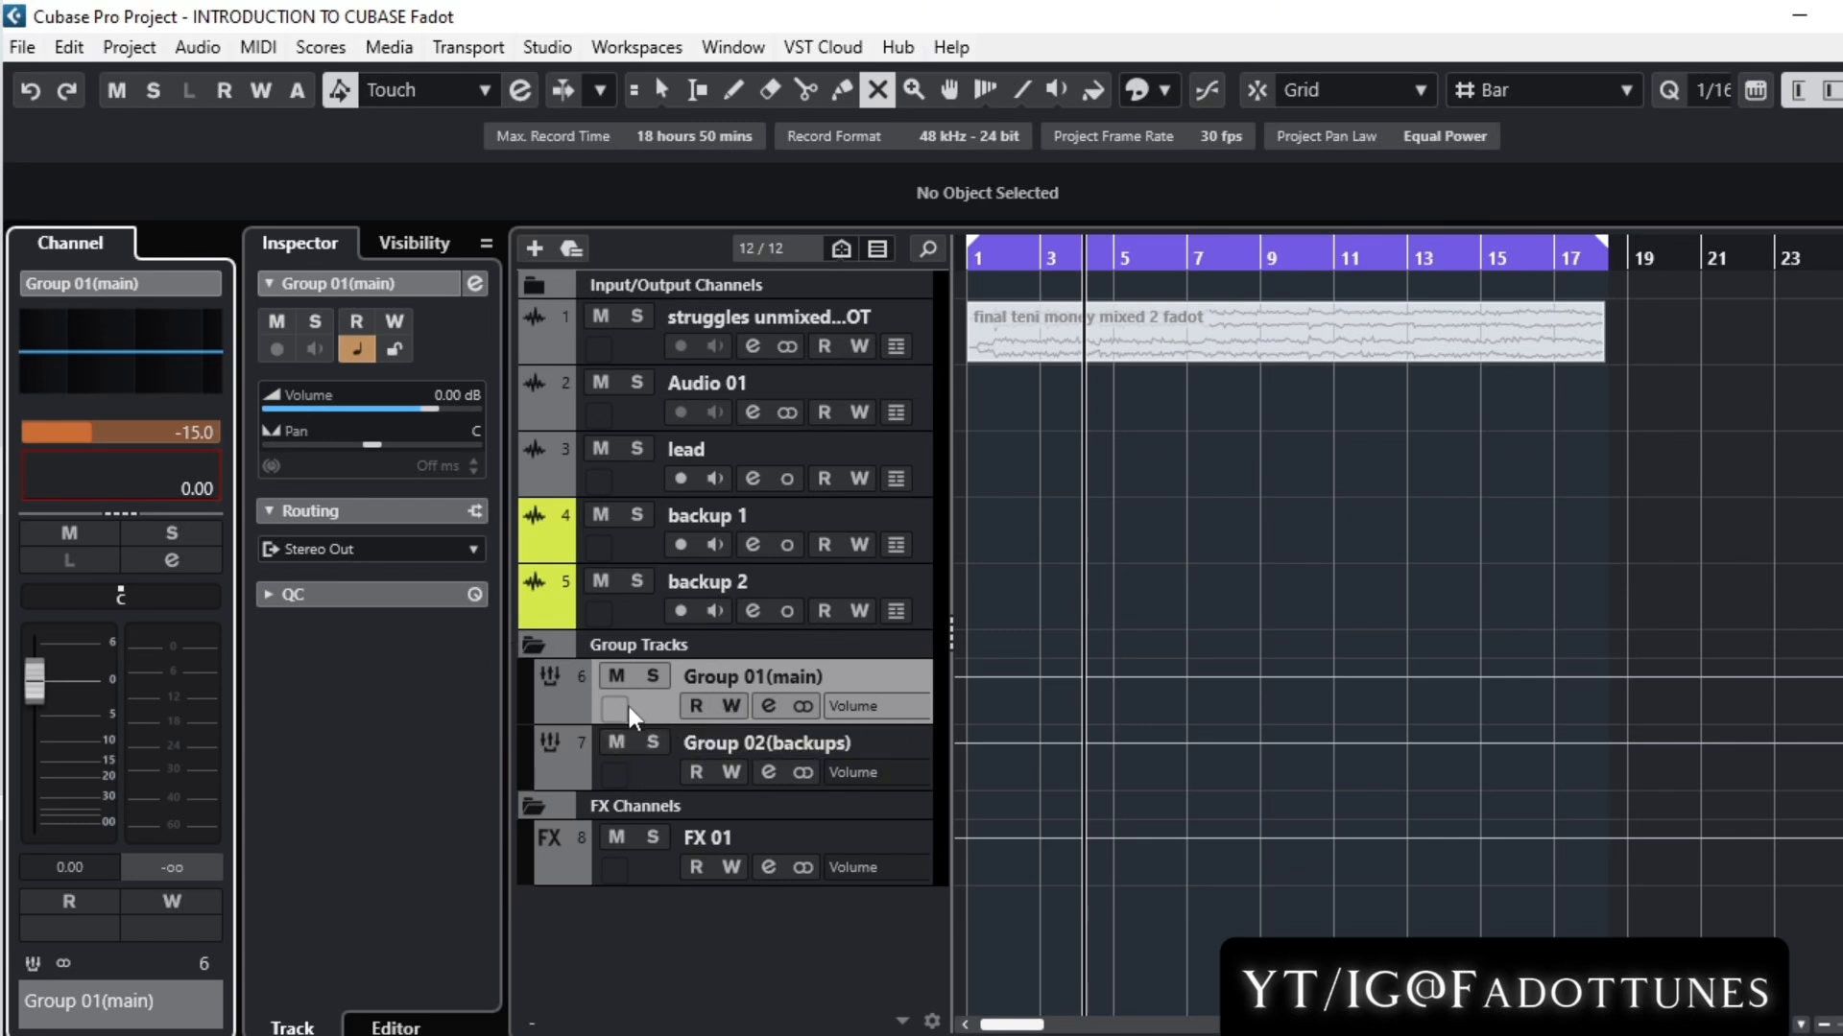
Select the FX 01 track and bring its insert effects into view
click(626, 871)
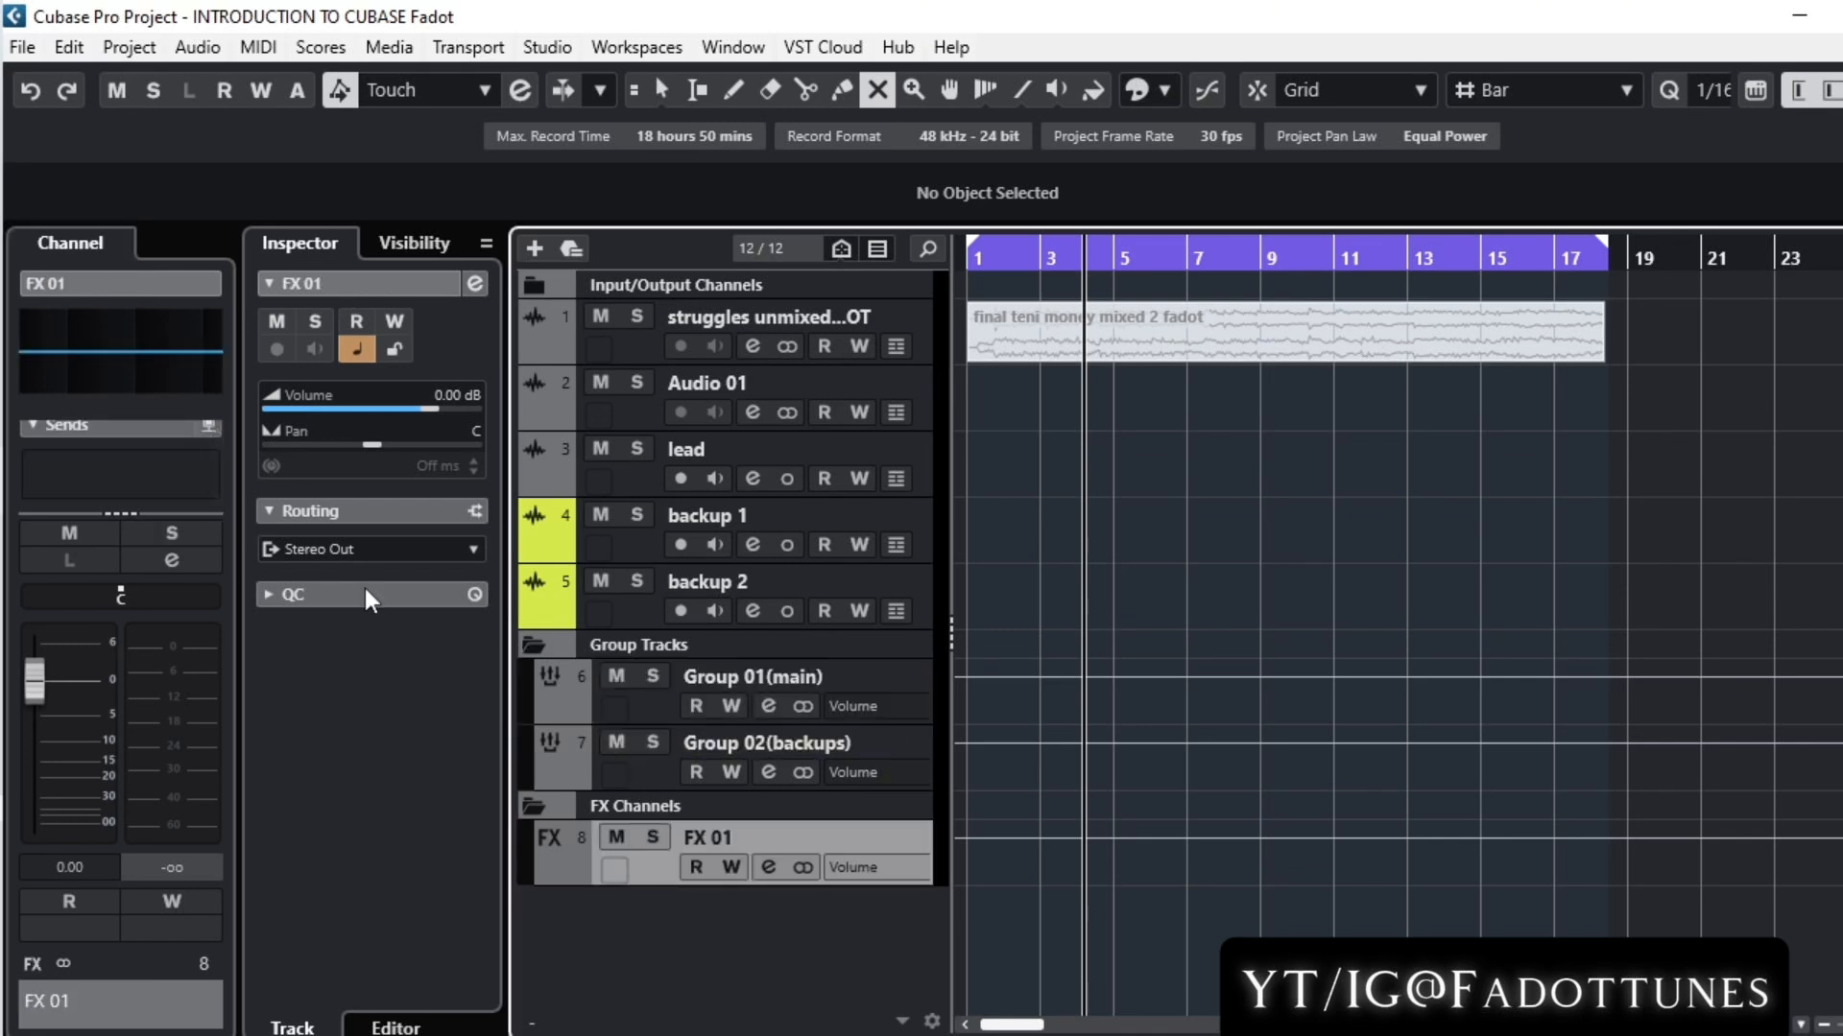
scroll(162, 492, up, 2)
scroll(128, 498, up, 1)
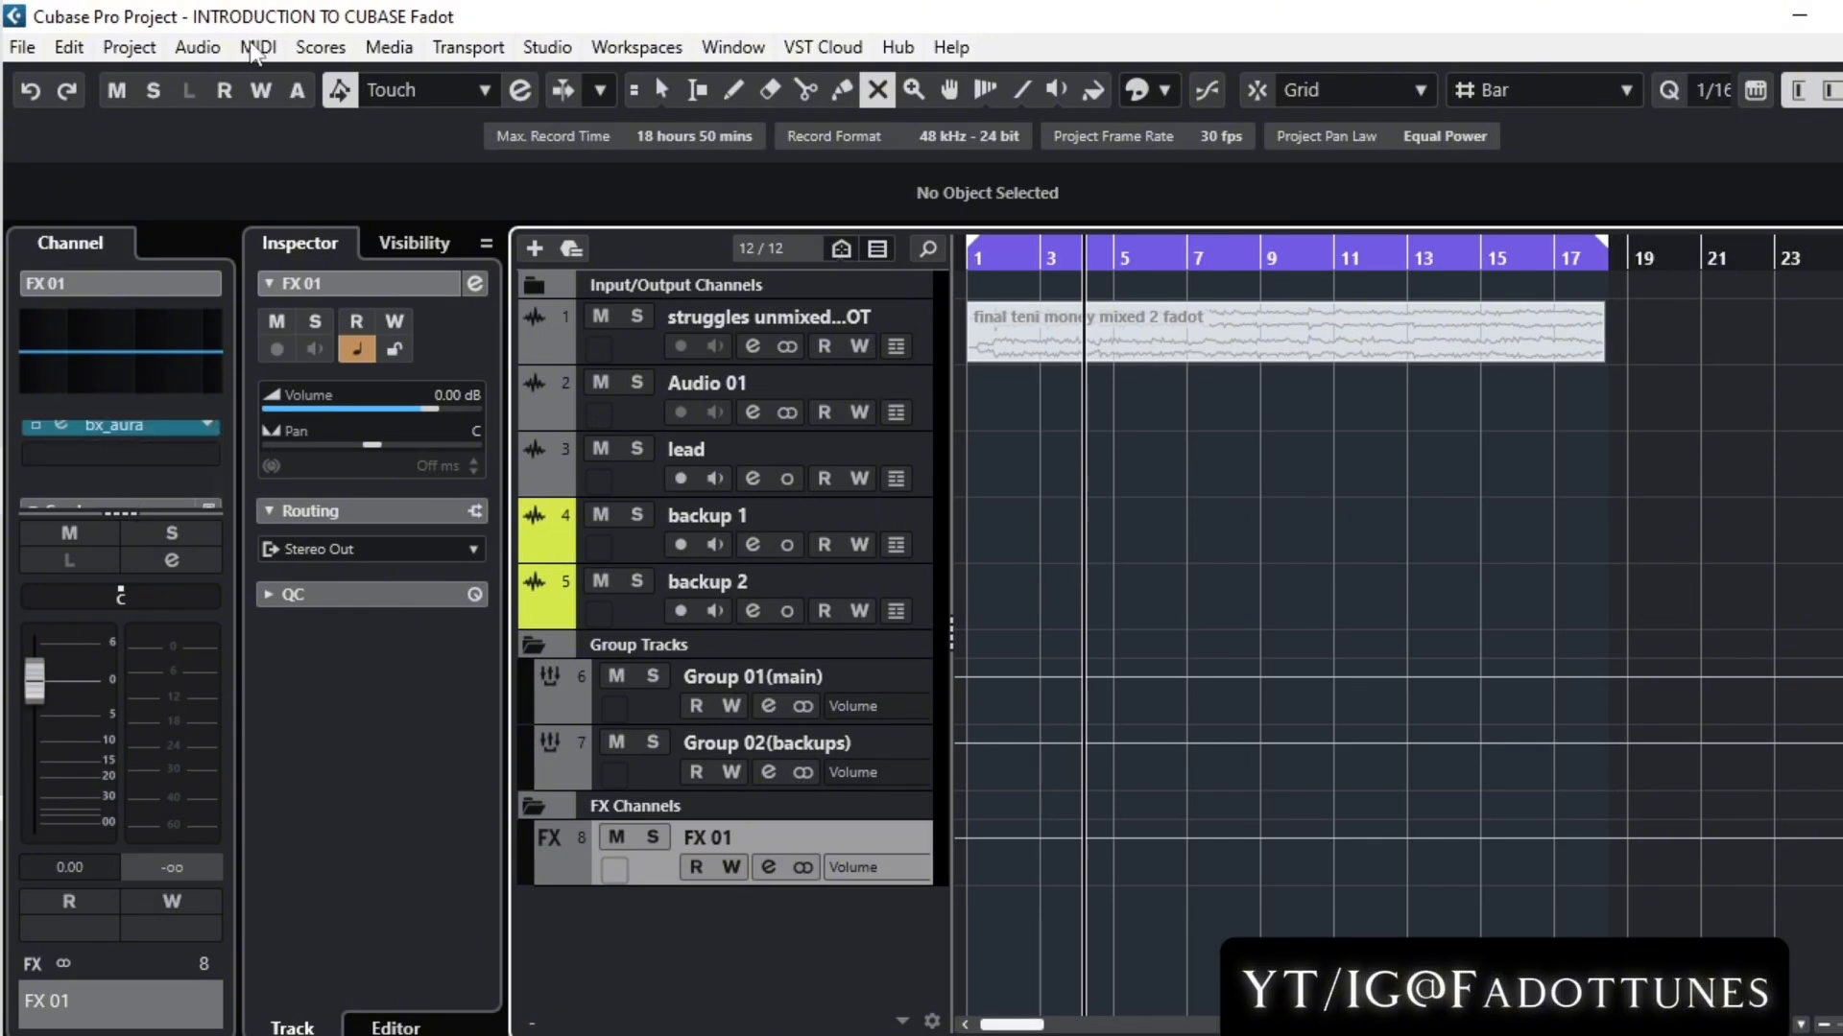
right_click(618, 918)
click(700, 321)
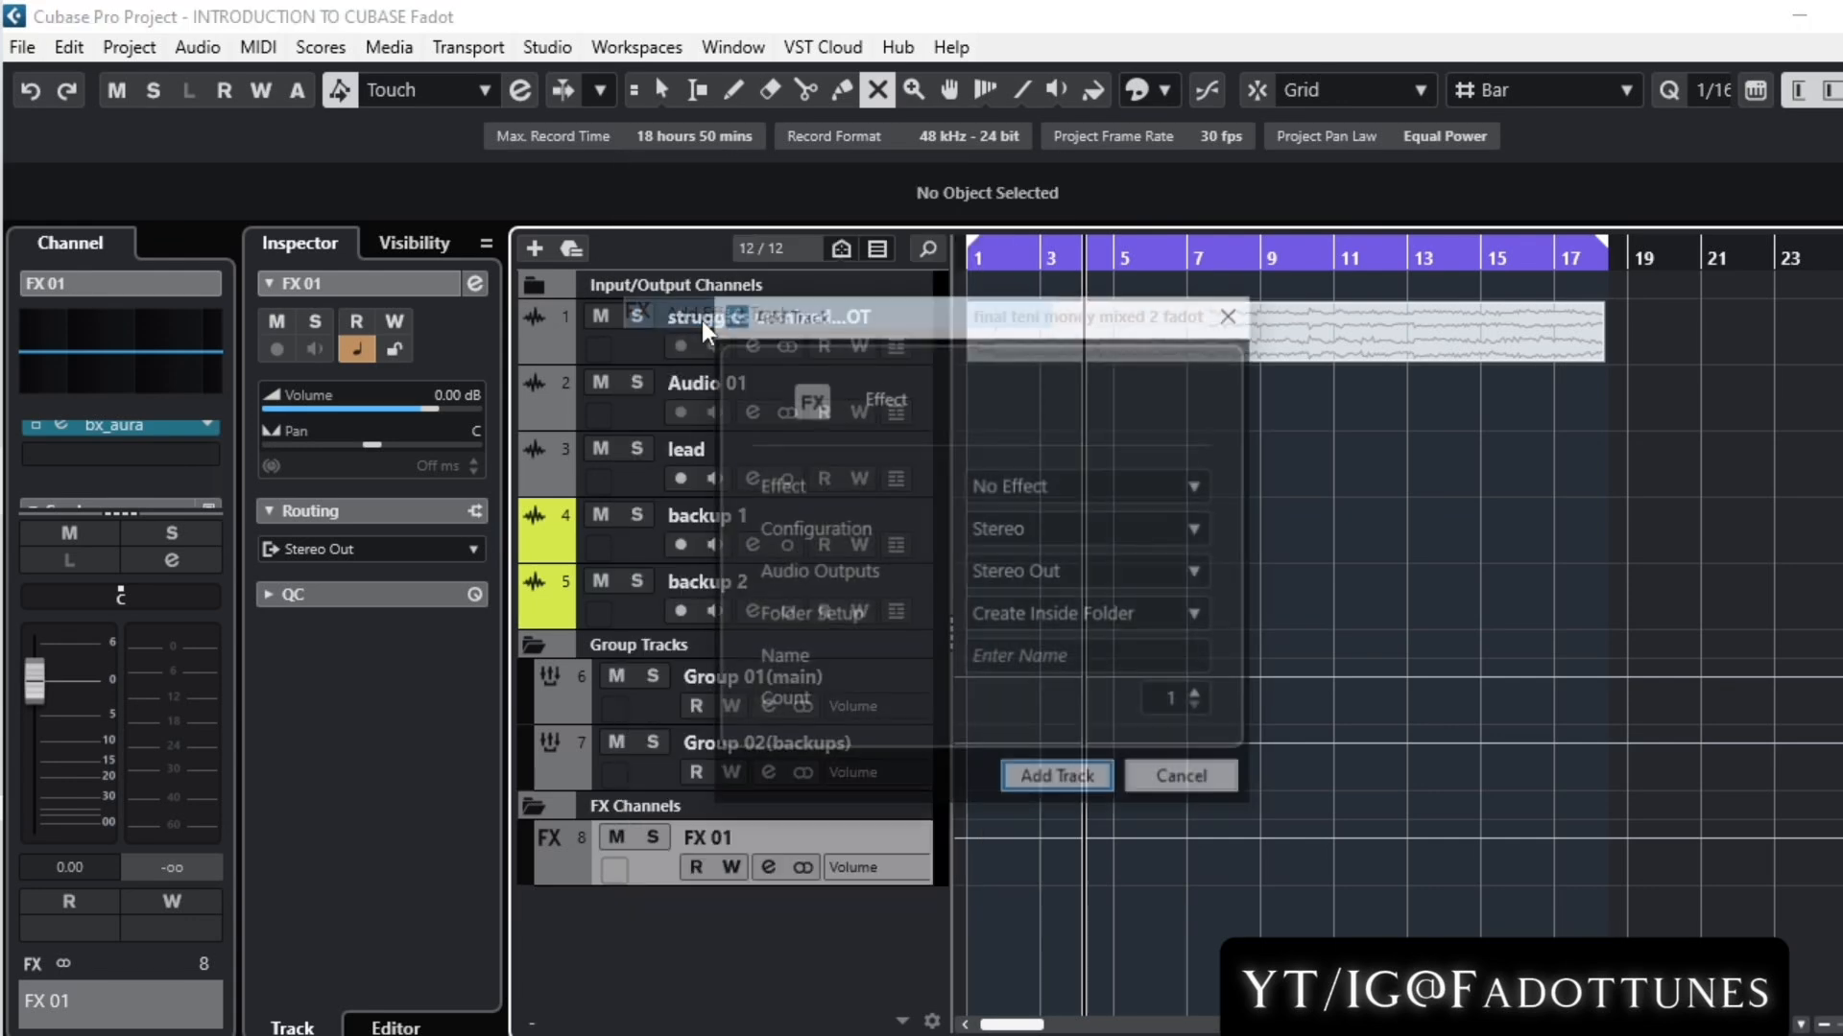
click(1078, 482)
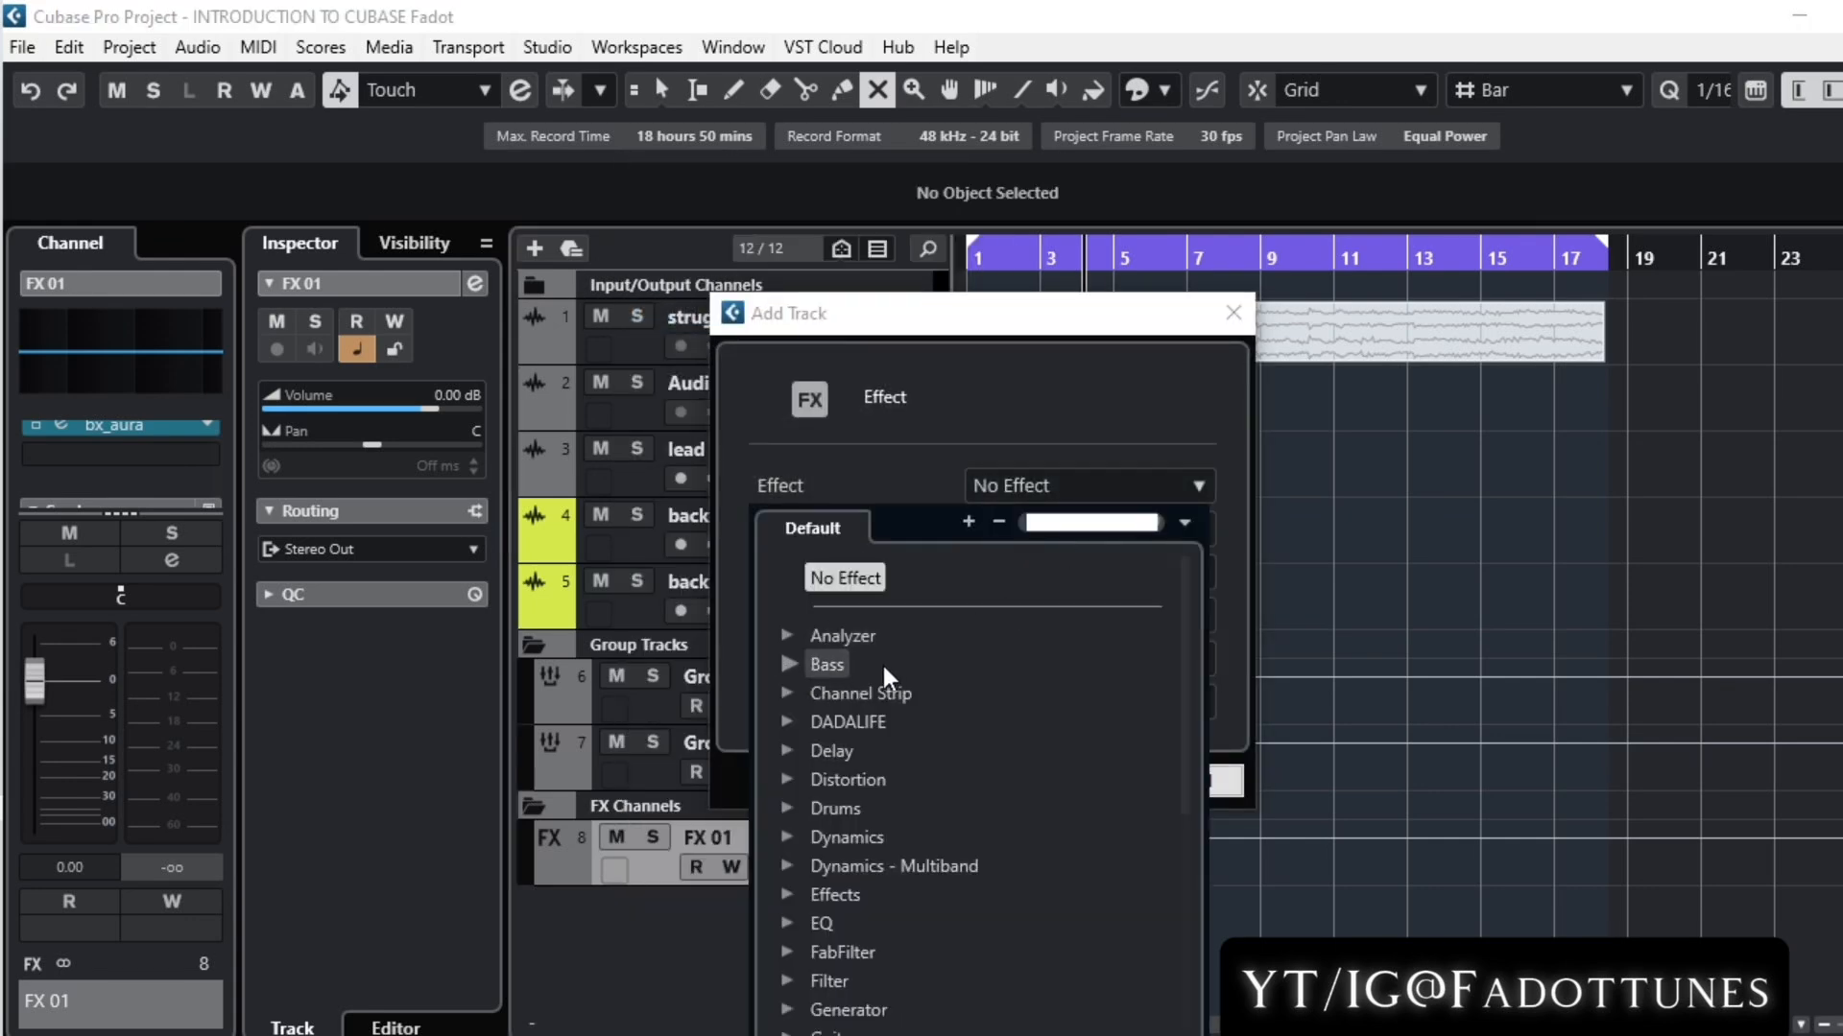
text(h)
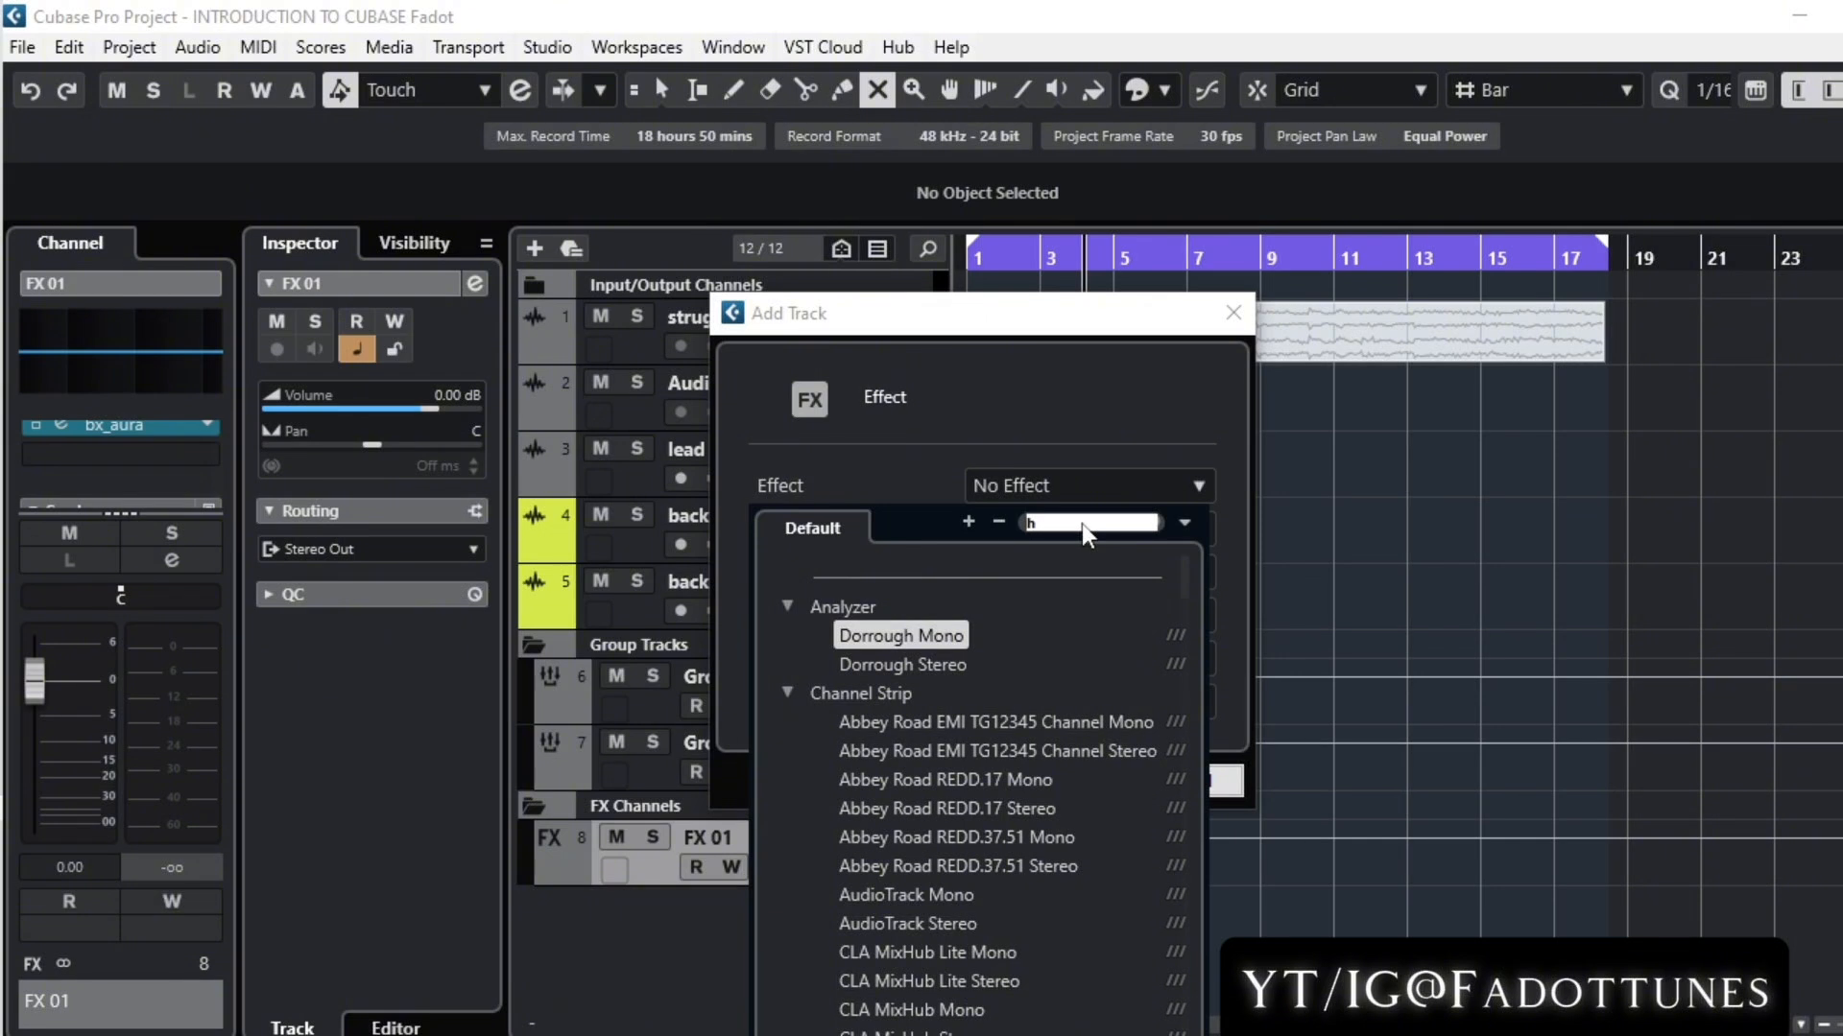
click(1233, 313)
click(1233, 313)
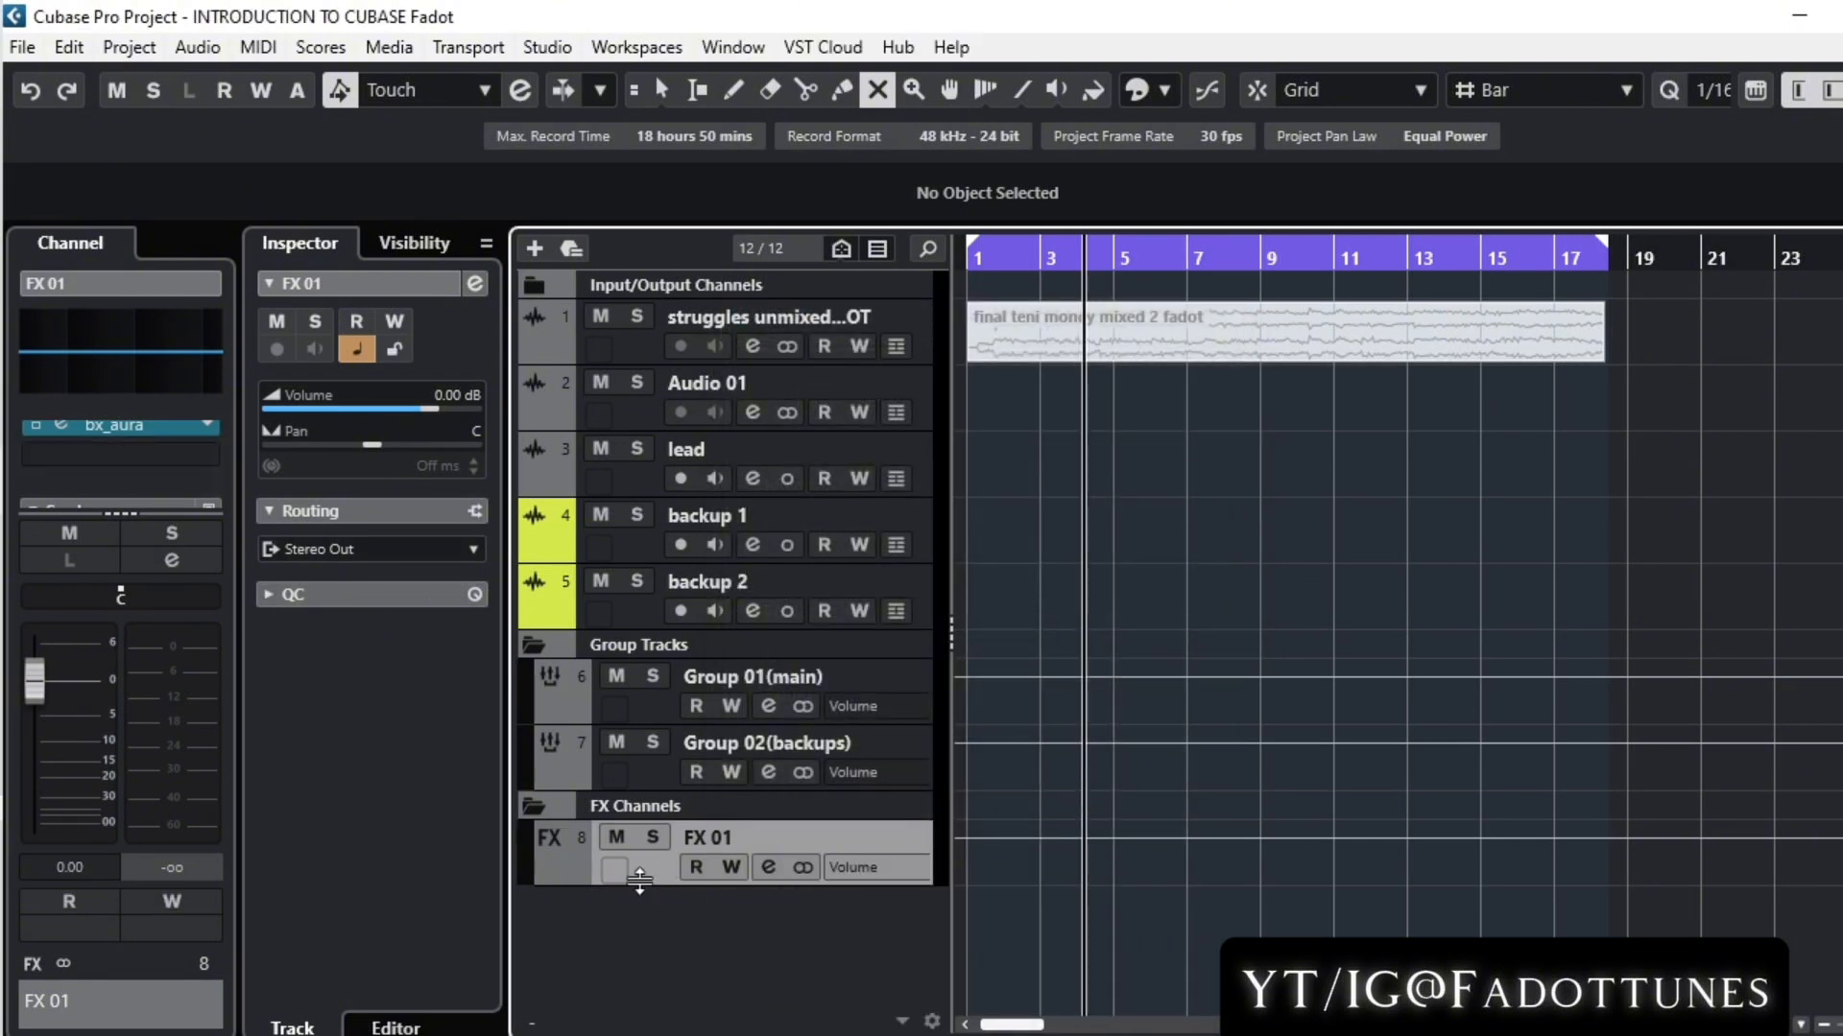
Load the C1 comp Stereo compressor as the second insert on FX 01
click(114, 445)
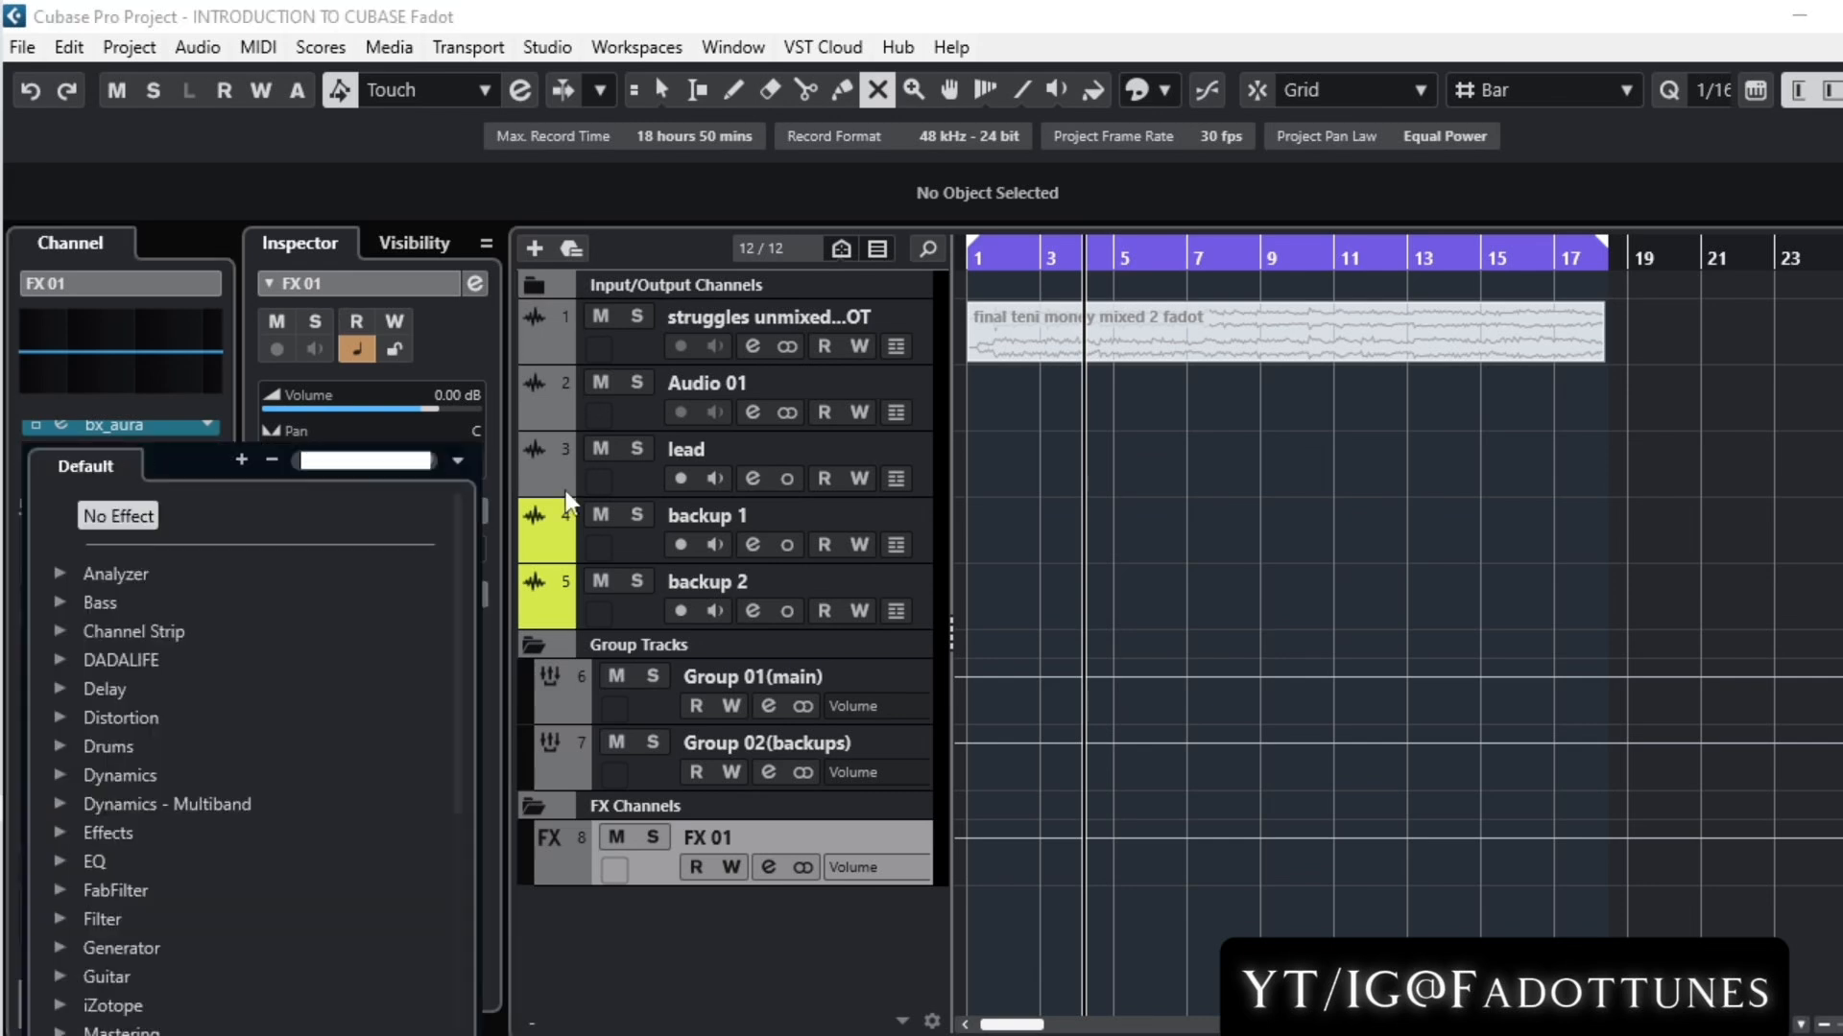
click(63, 776)
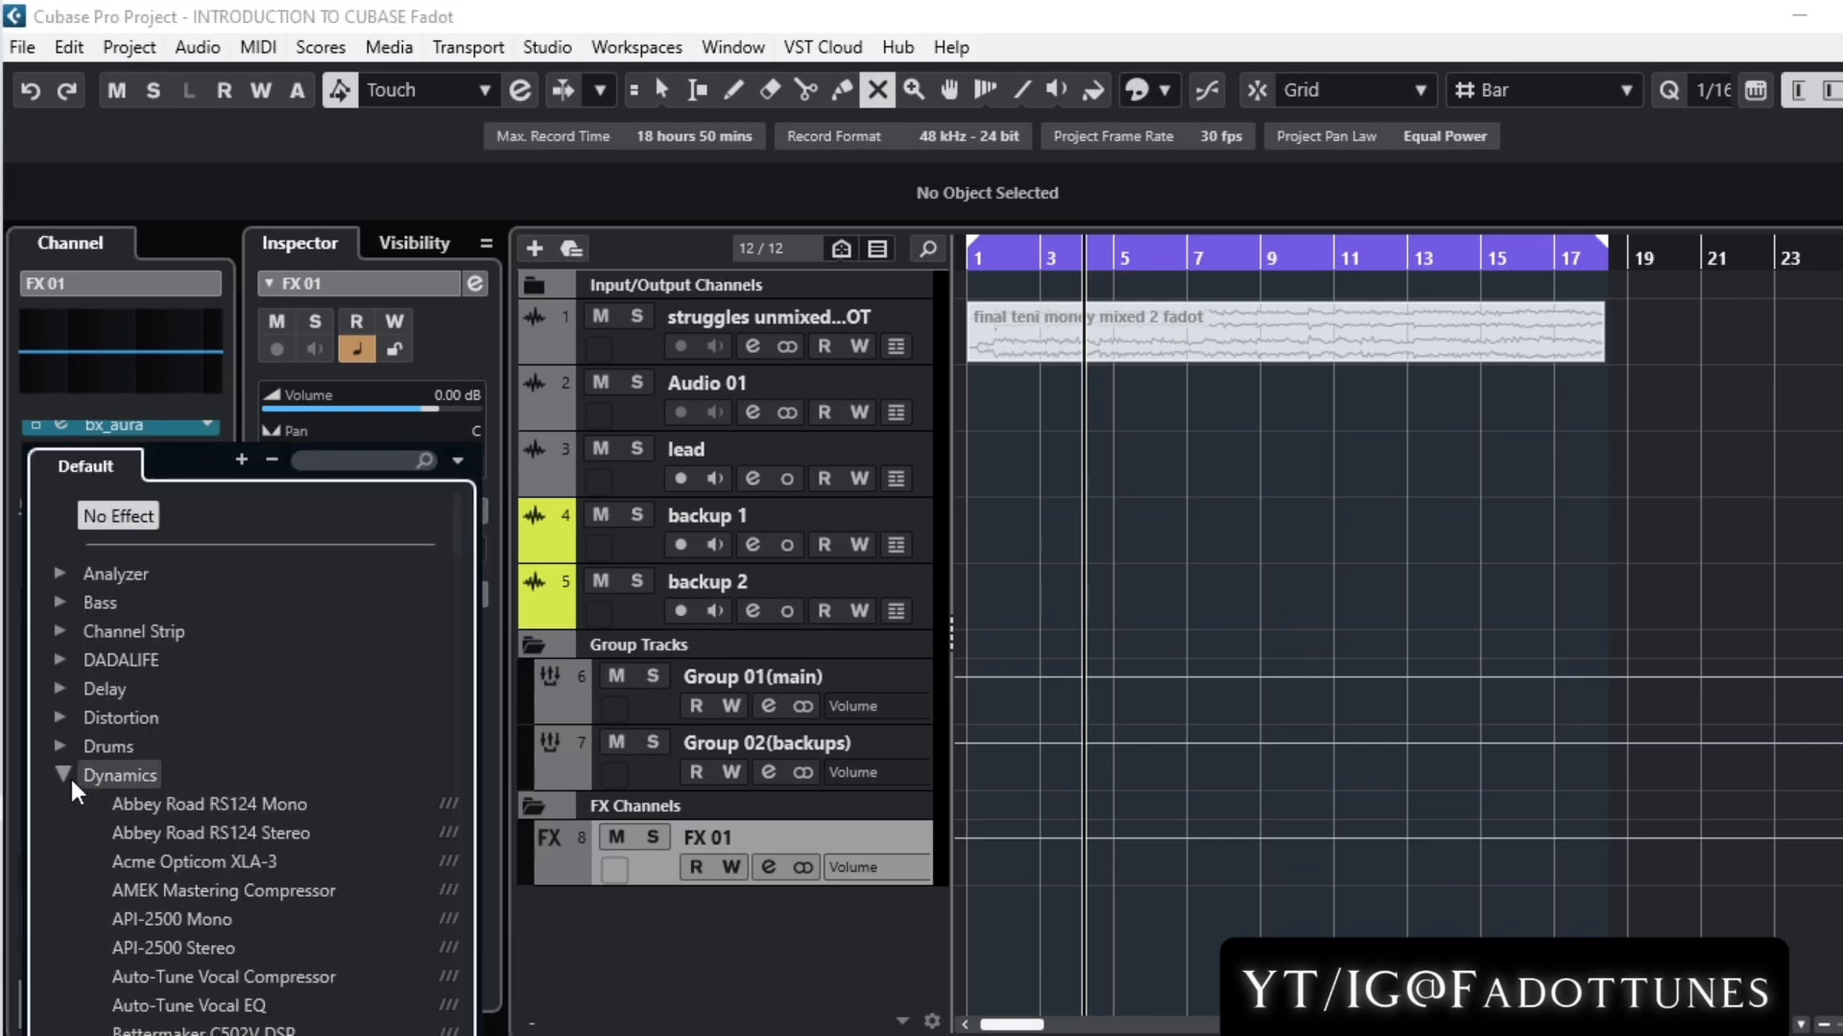
click(71, 775)
click(66, 804)
click(66, 804)
click(62, 775)
scroll(96, 816, down, 5)
click(144, 835)
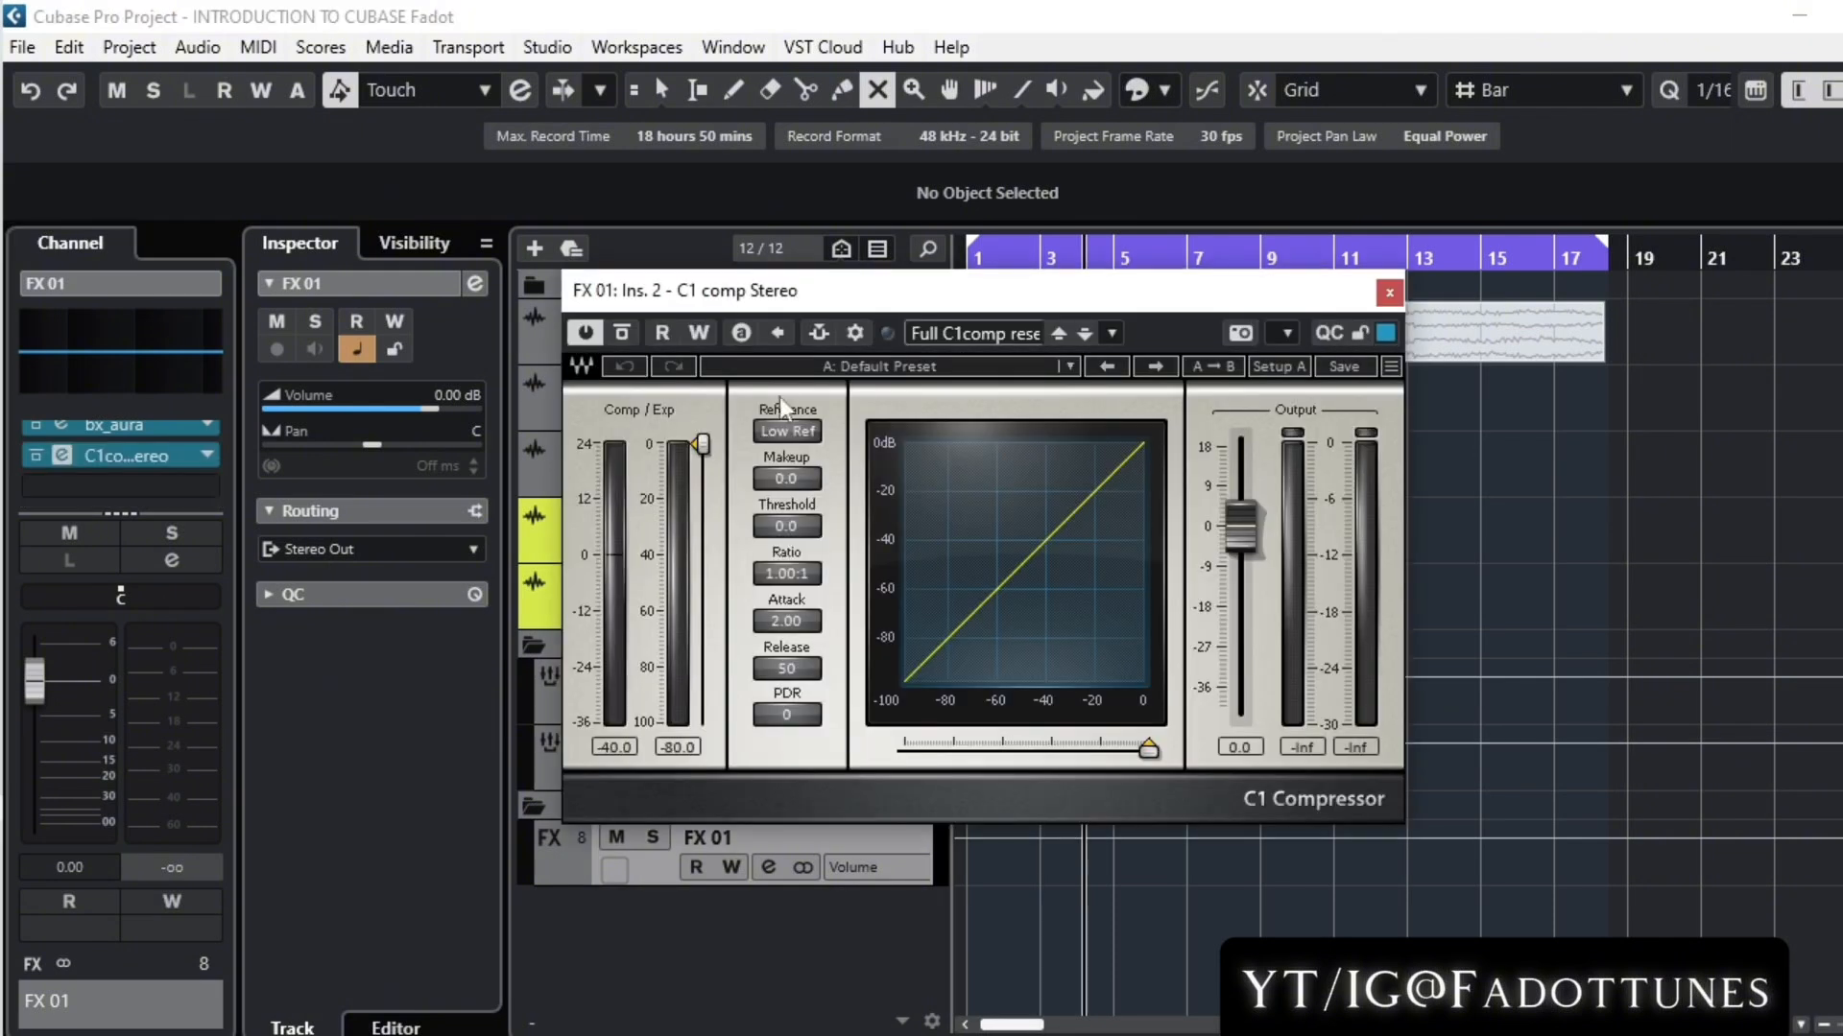
Set the C1 compressor's threshold to -26.0 and ratio to 29.08:1, and close its window
drag(702, 445, 981, 519)
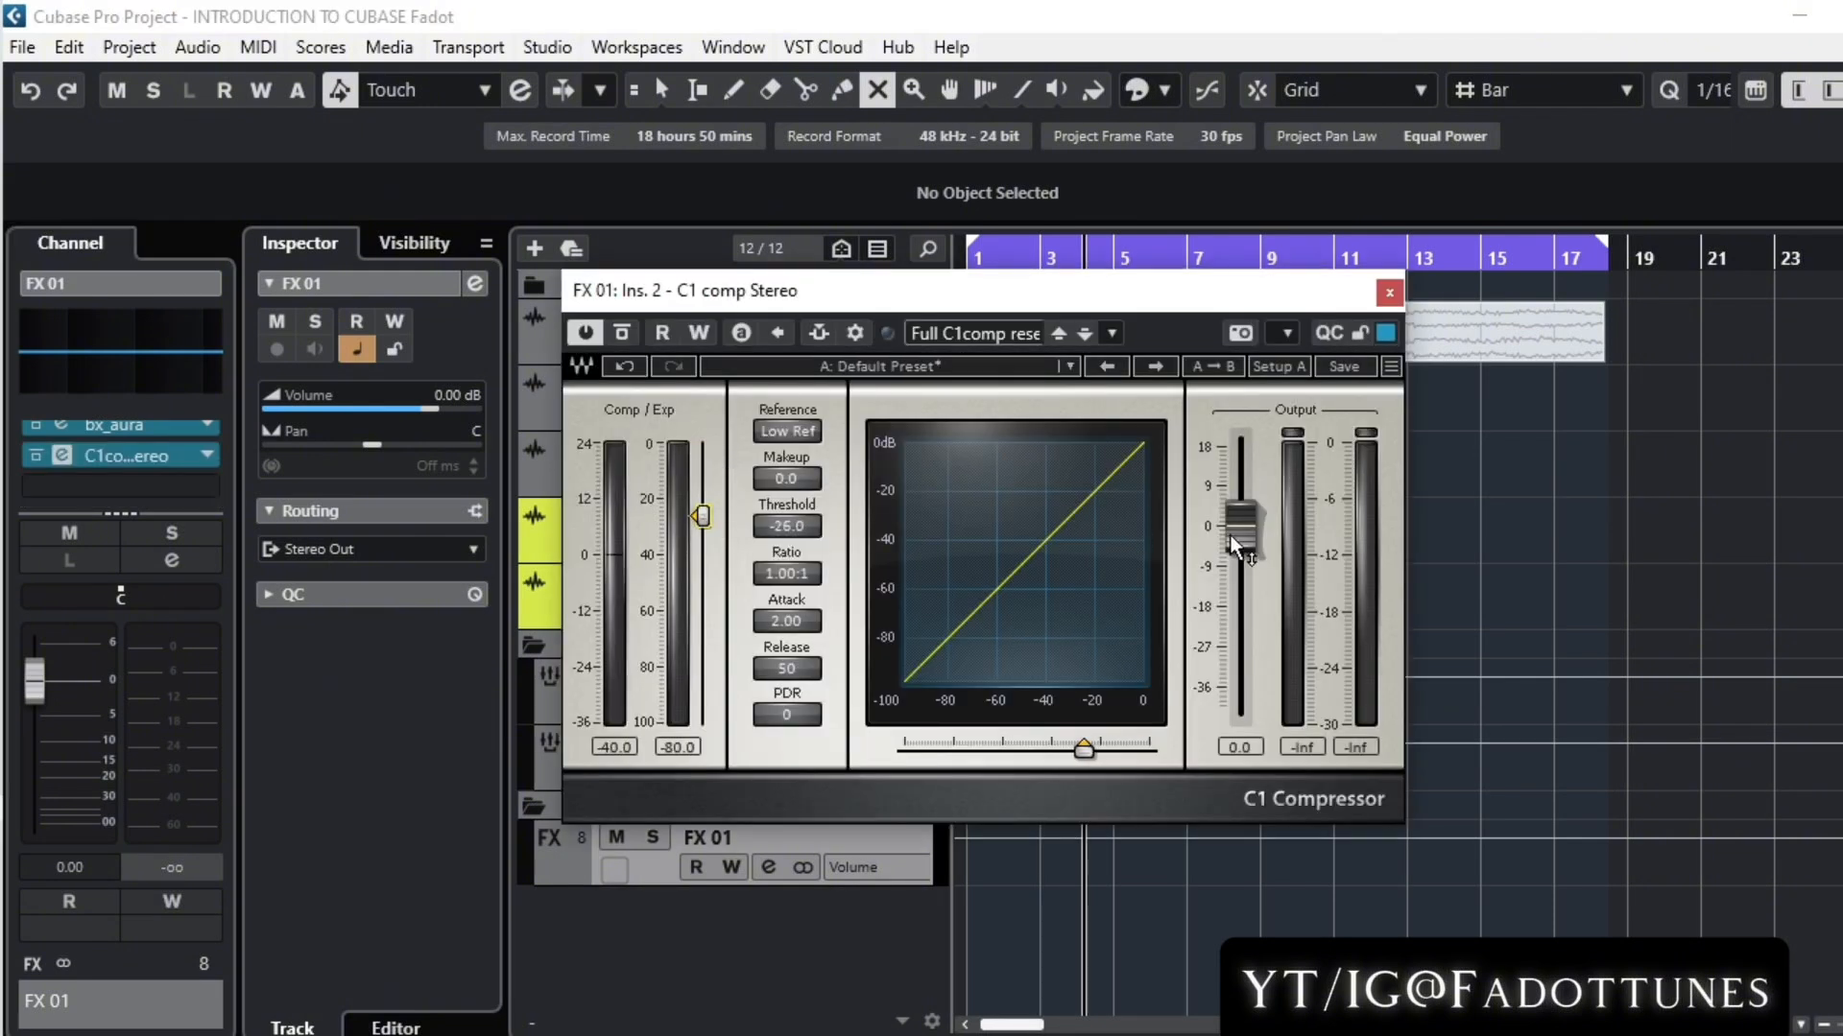
drag(787, 575, 833, 540)
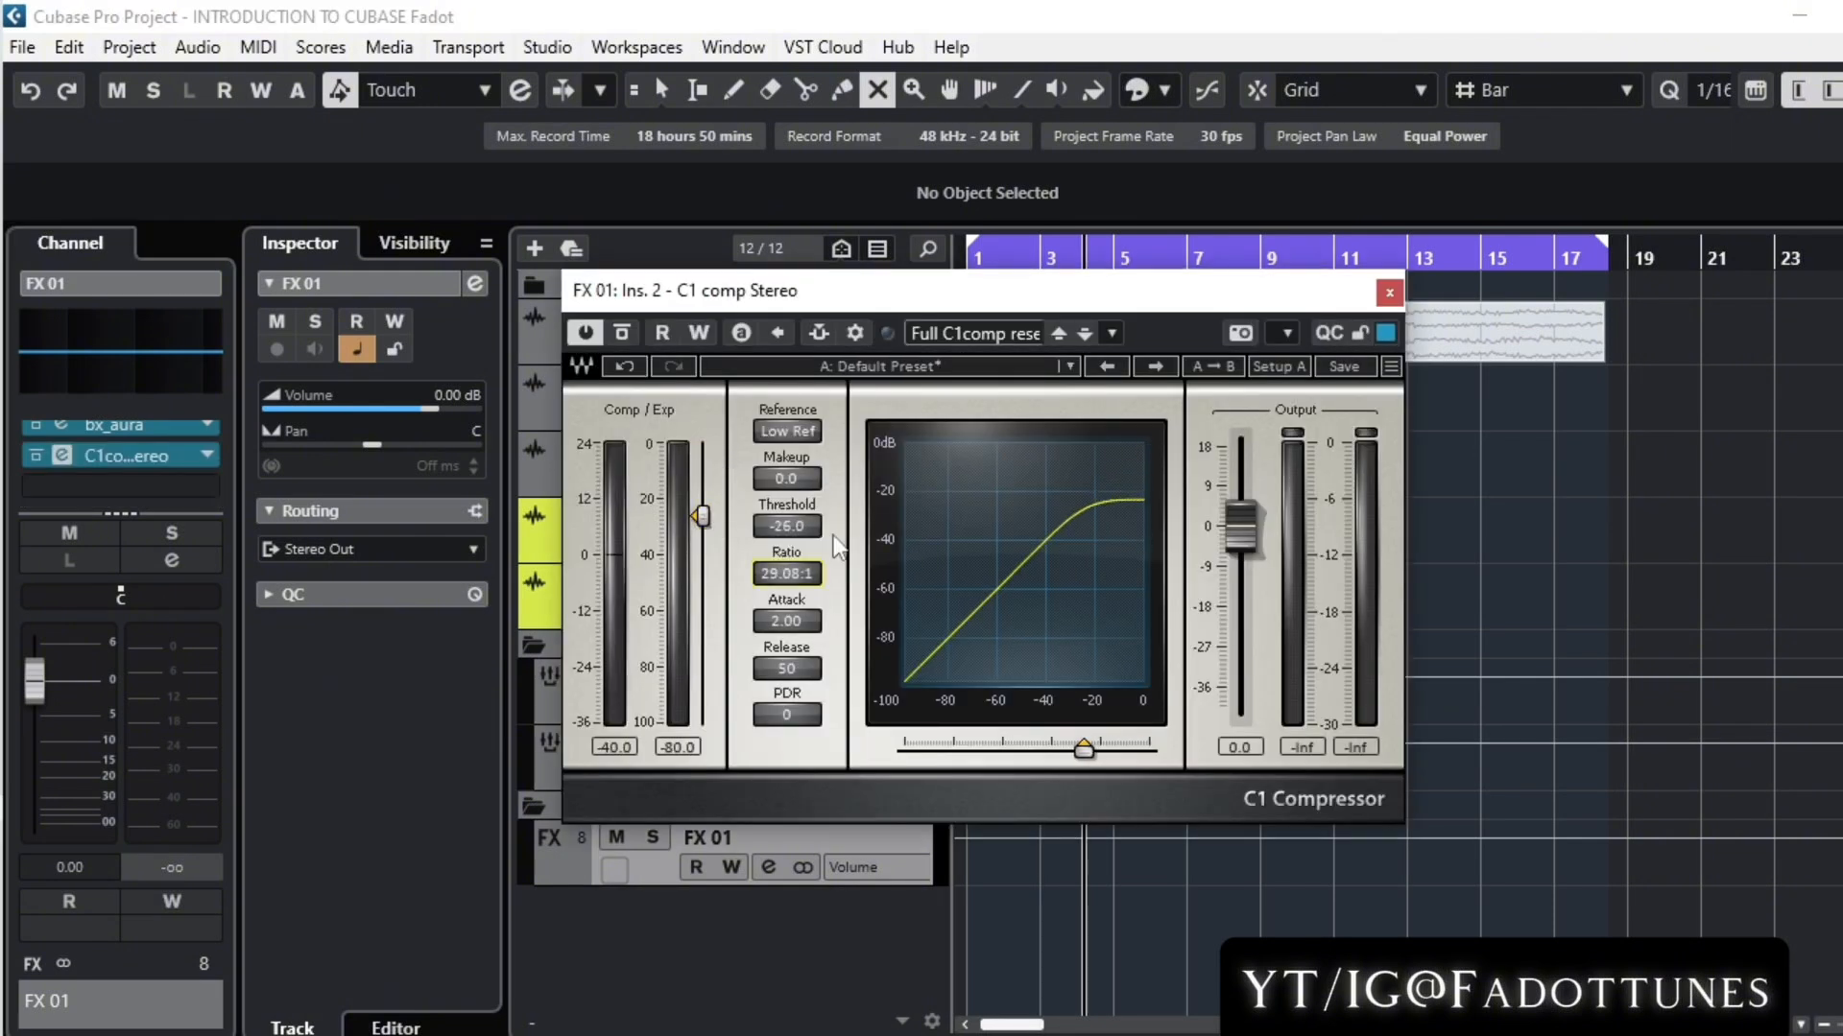
click(819, 334)
click(1389, 293)
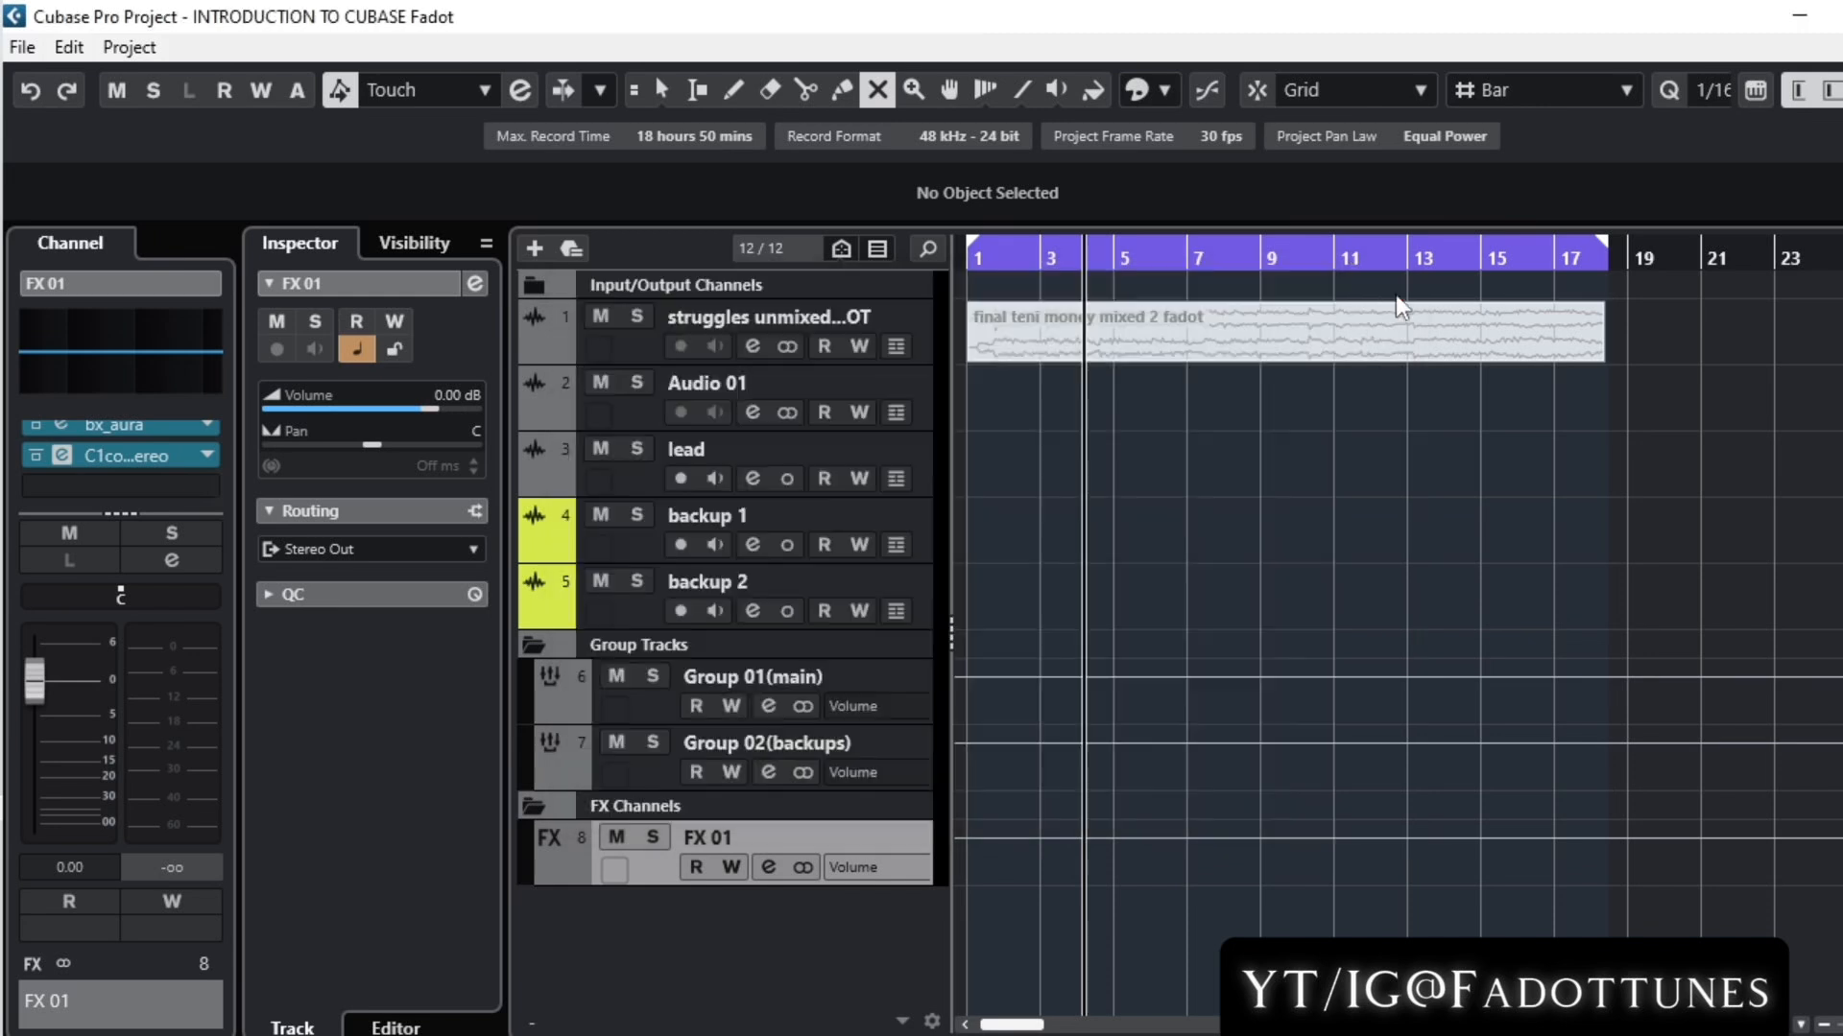
Add a second send from Group 01(main) to the C1 comp Stereo side-chain on FX 01, enabled at -17.0 dB
click(626, 706)
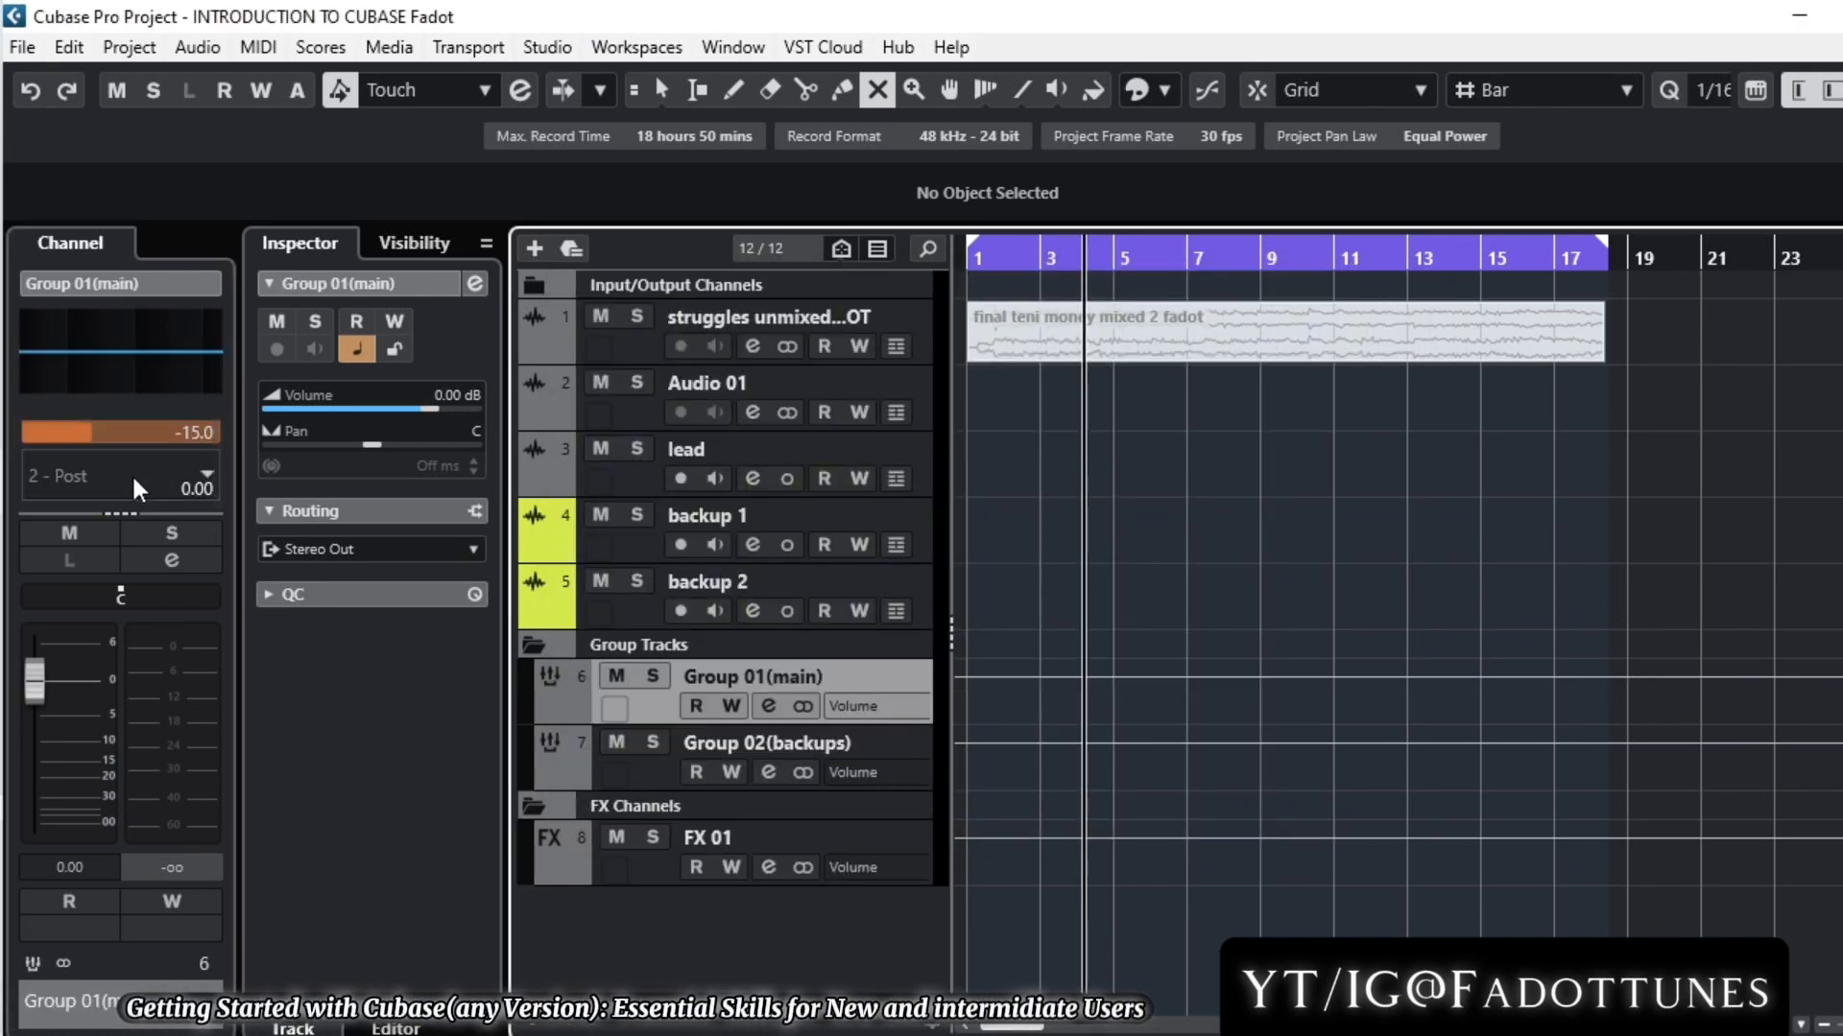
click(131, 475)
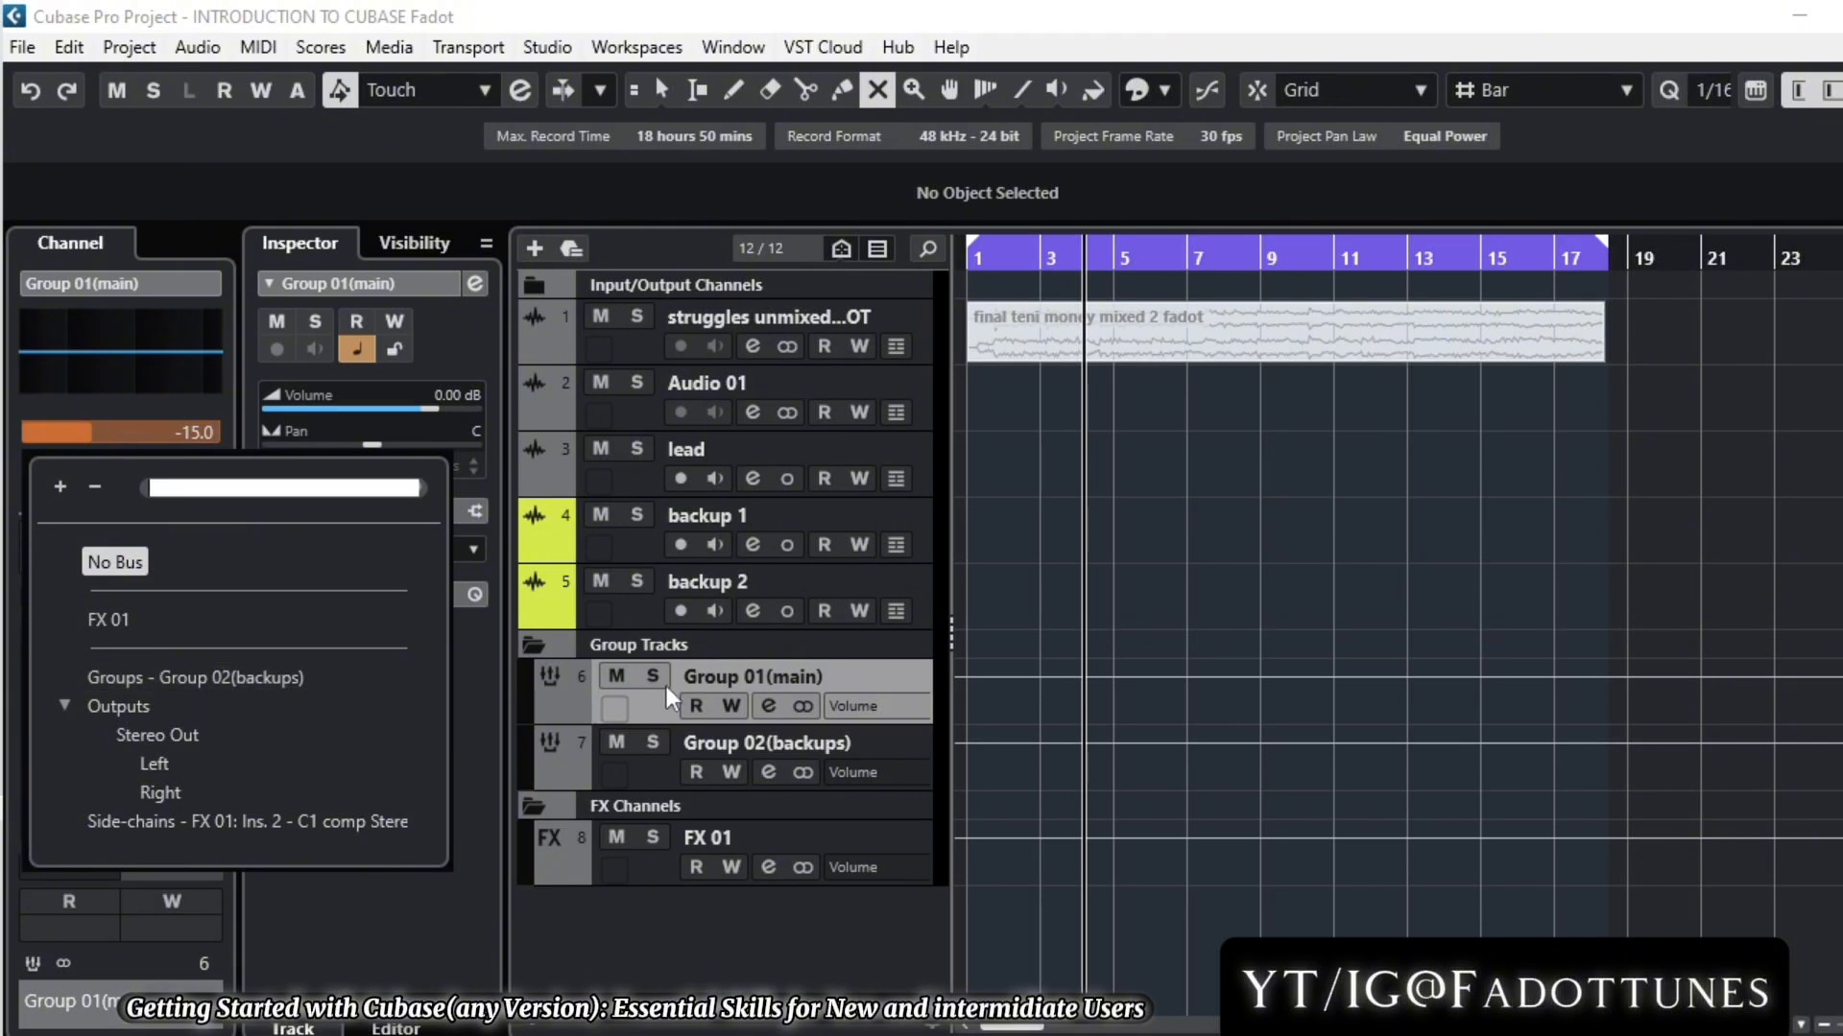
click(176, 812)
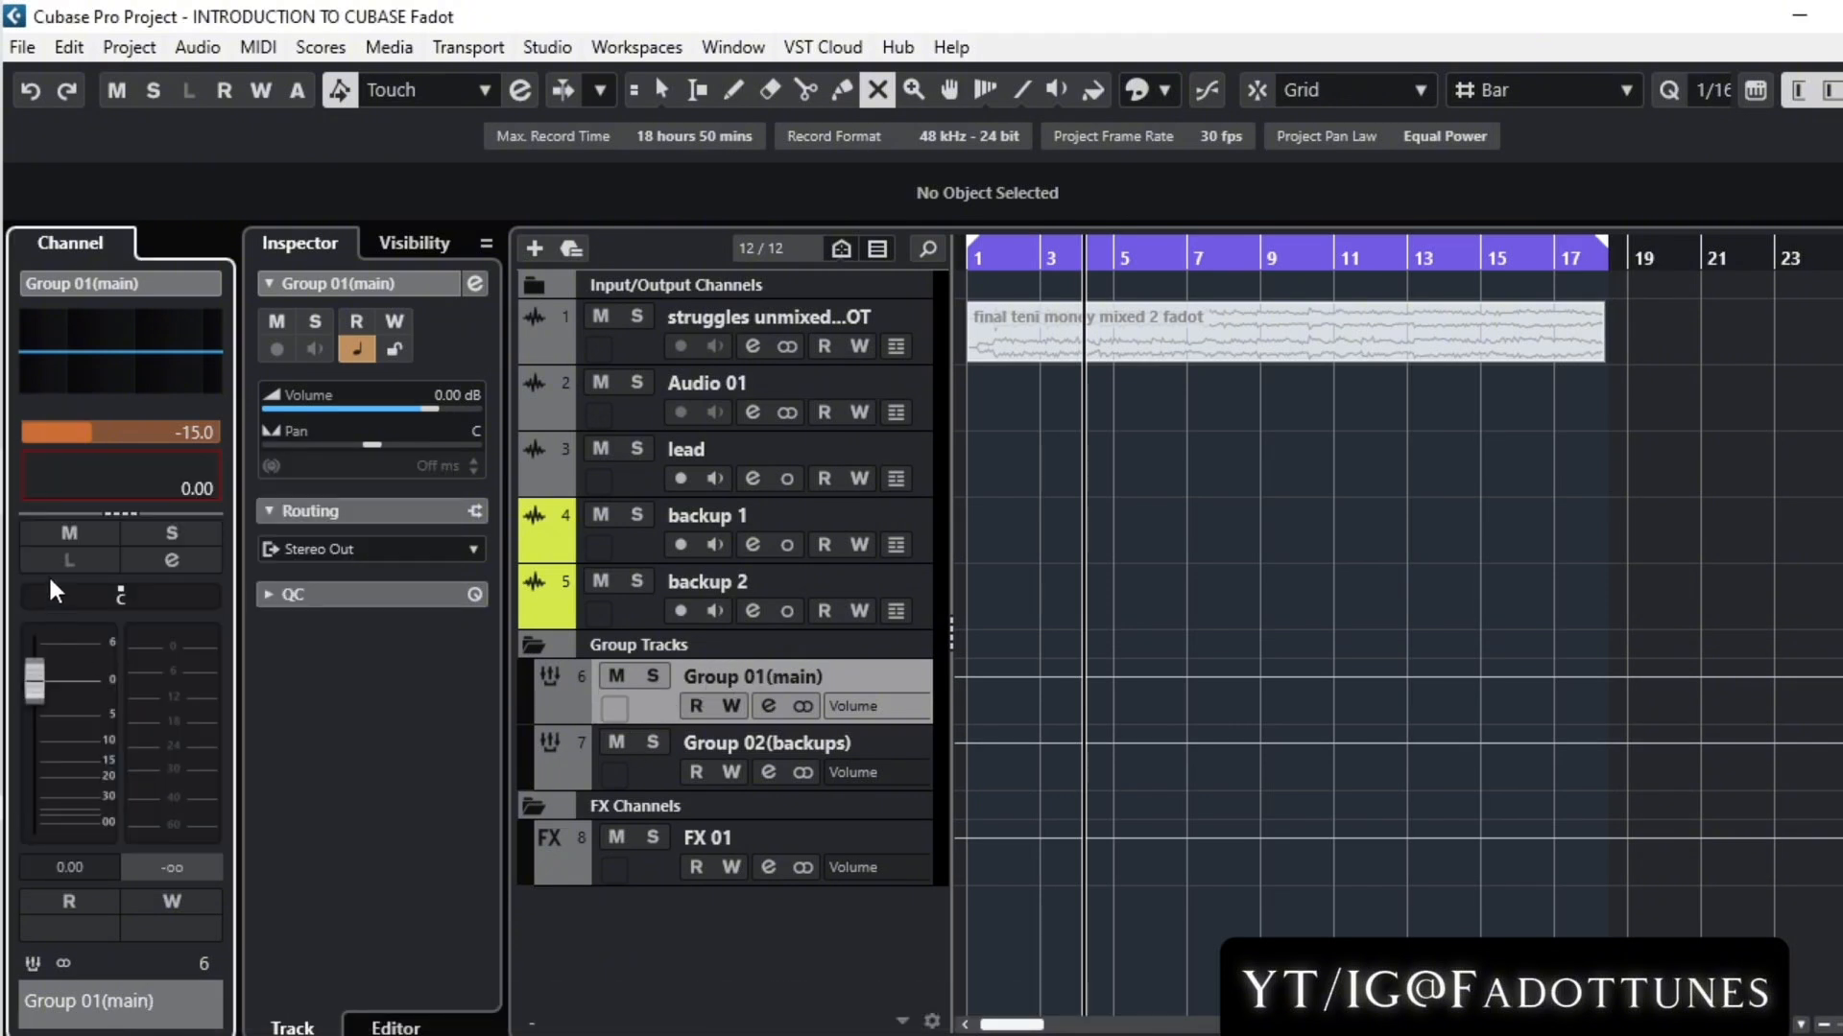
click(36, 464)
drag(94, 490, 10, 498)
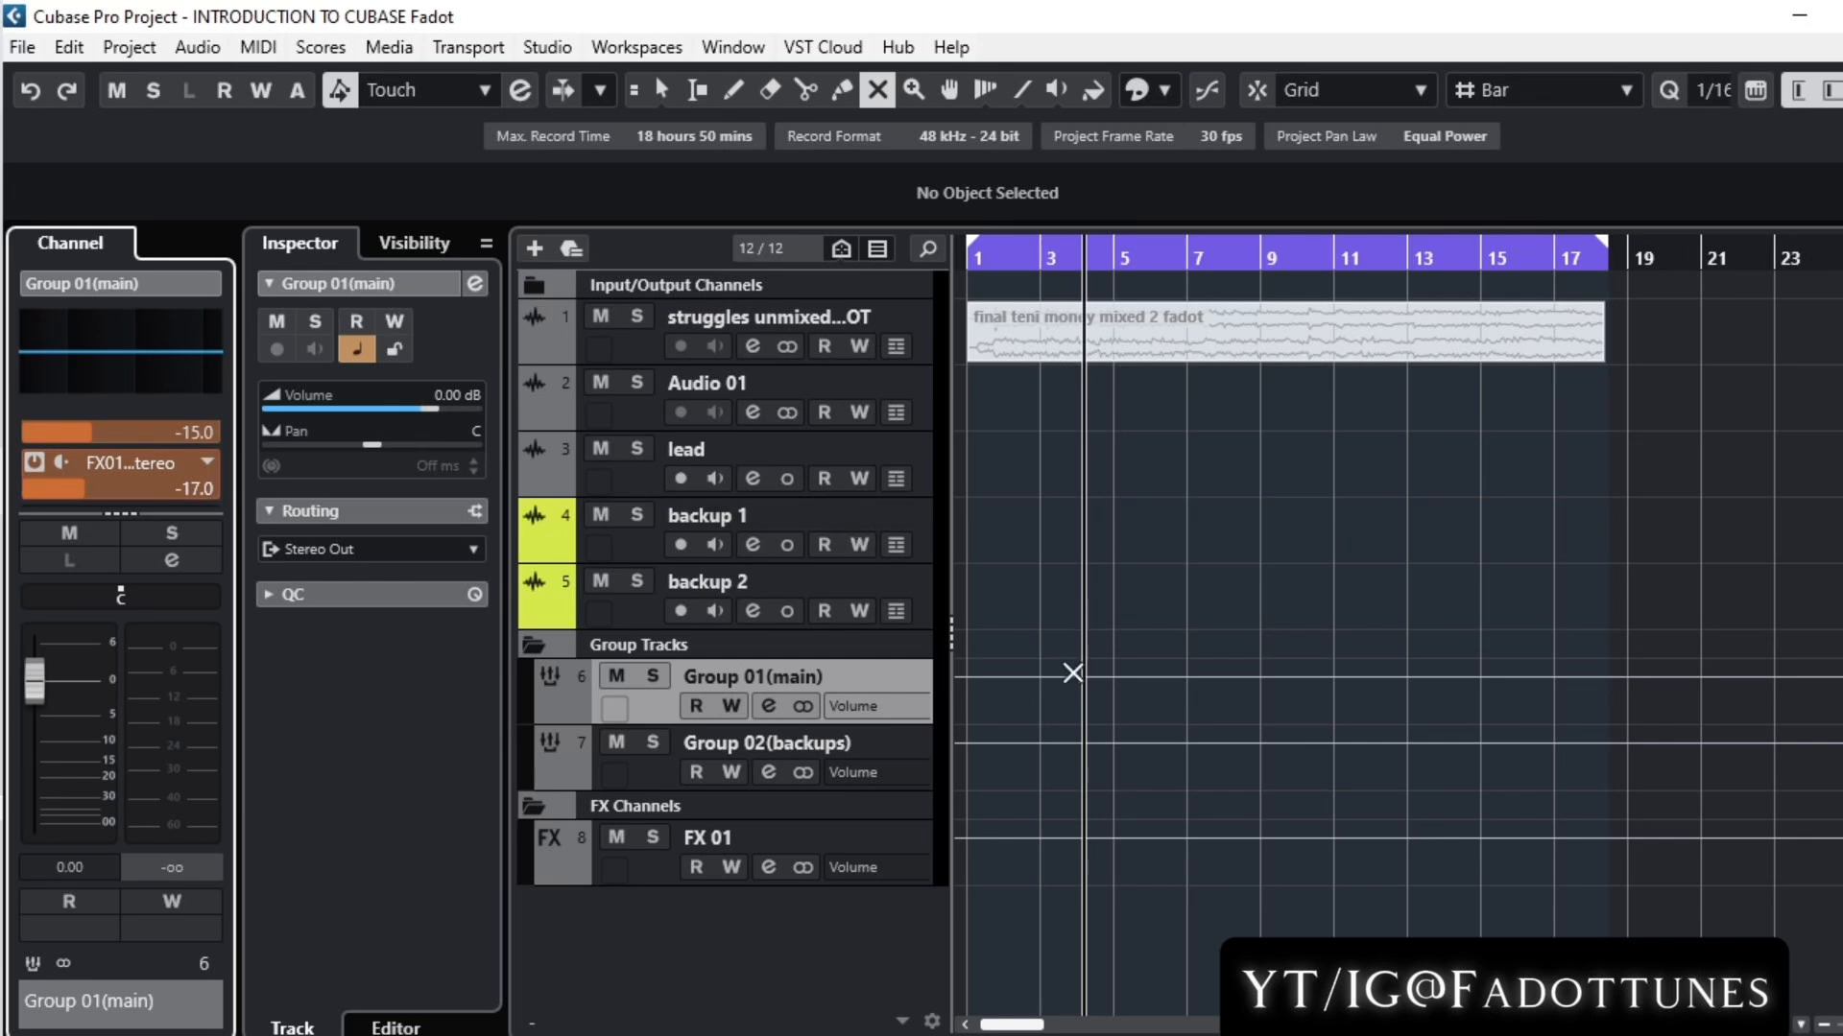
click(812, 952)
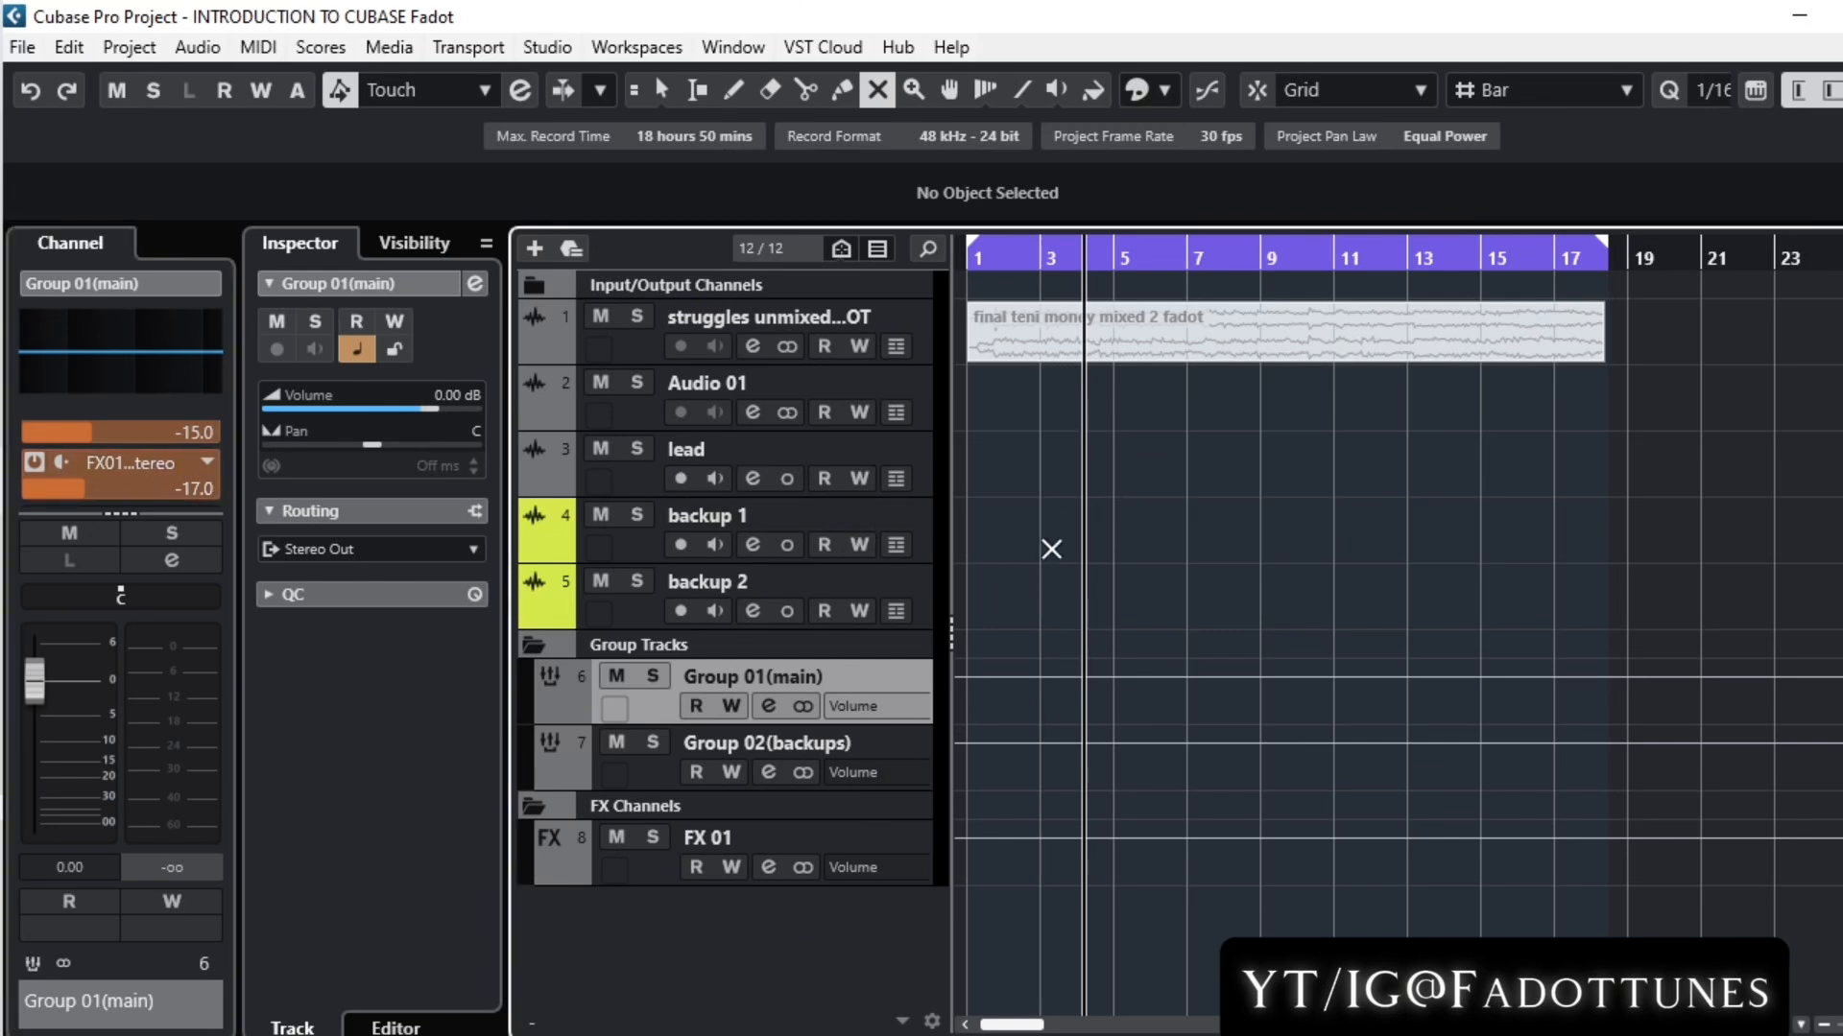
Add one Lounge Lizard EP-4 instrument track with All MIDI Inputs and Stereo Out, and close the instrument's window
key(1)
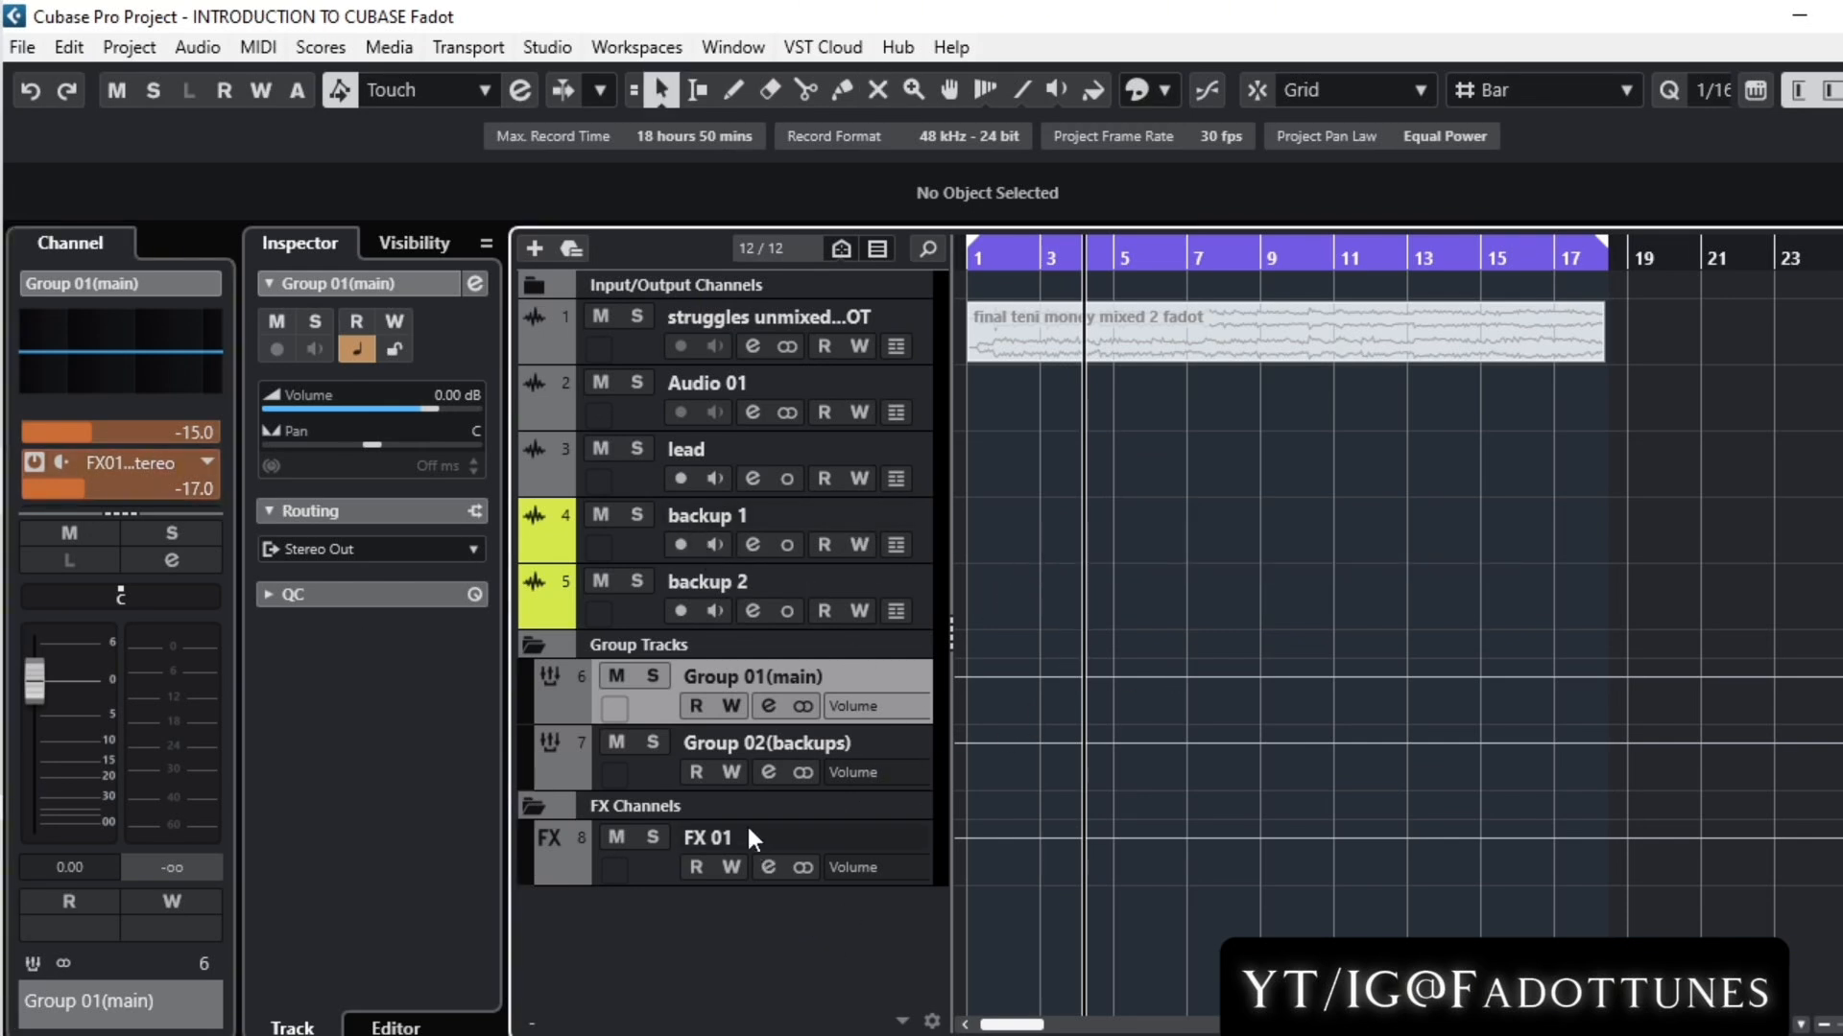
right_click(756, 912)
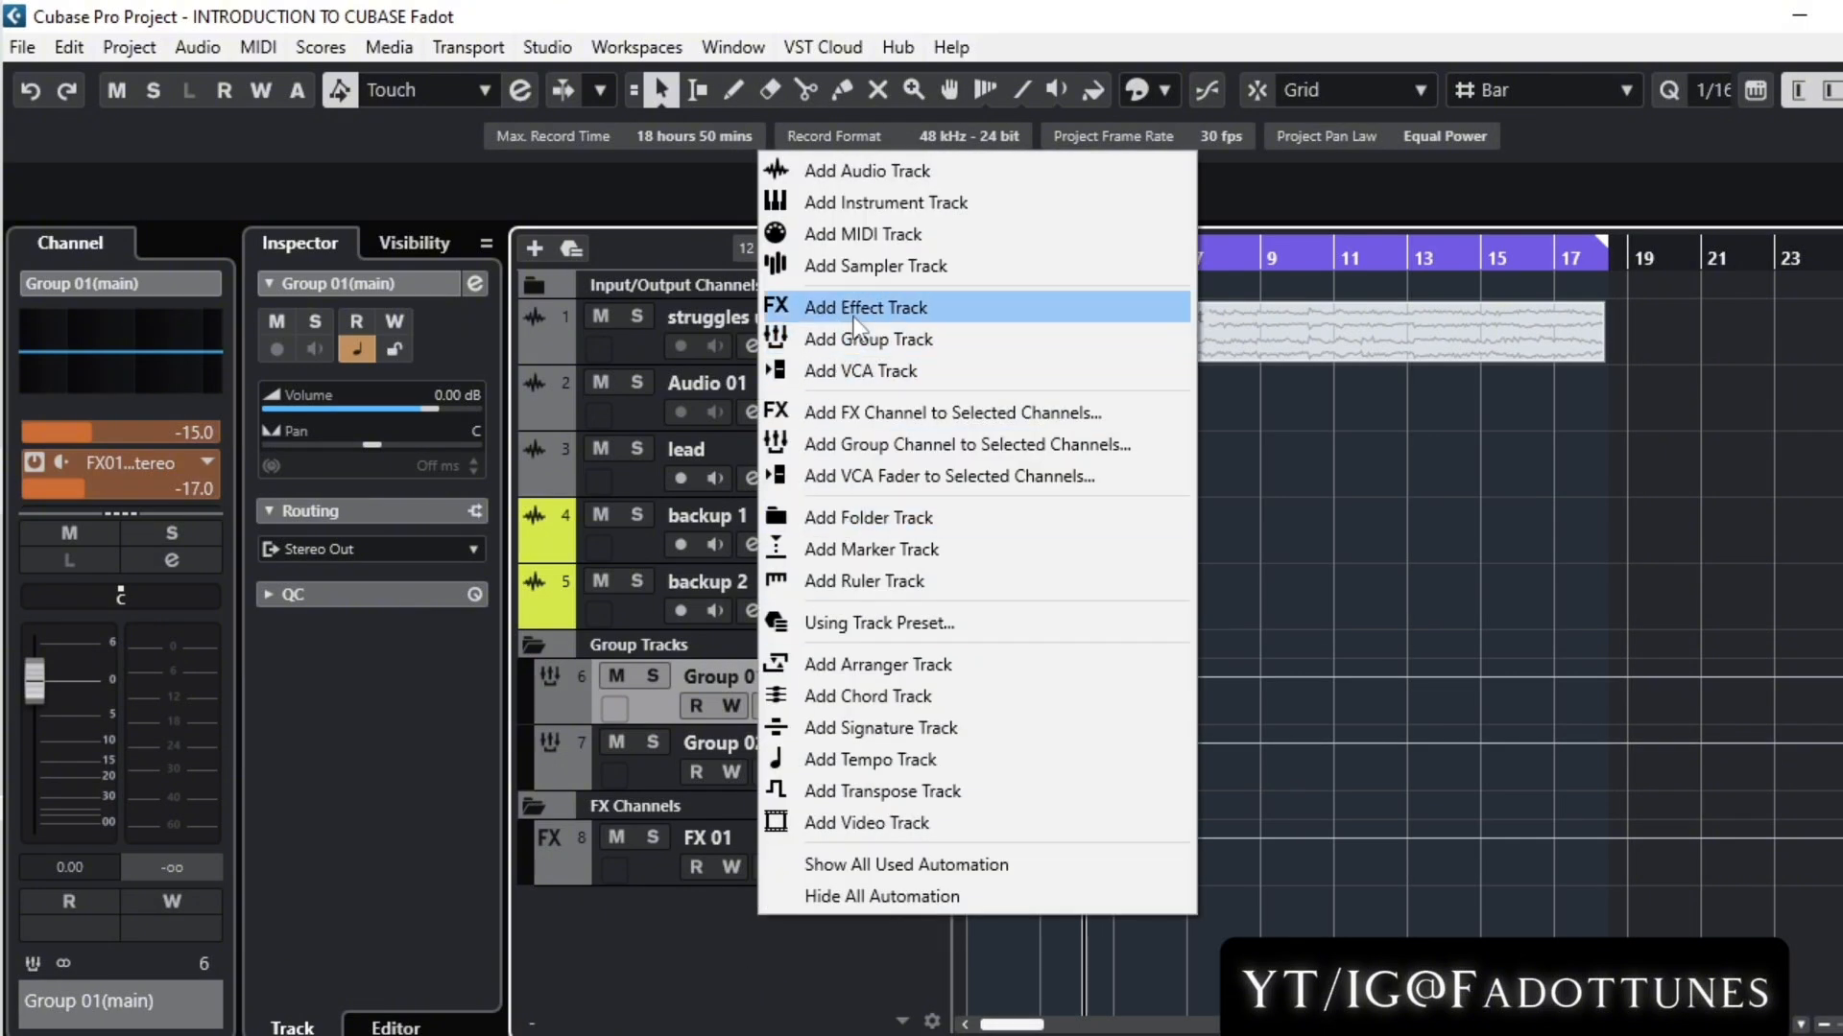
click(925, 202)
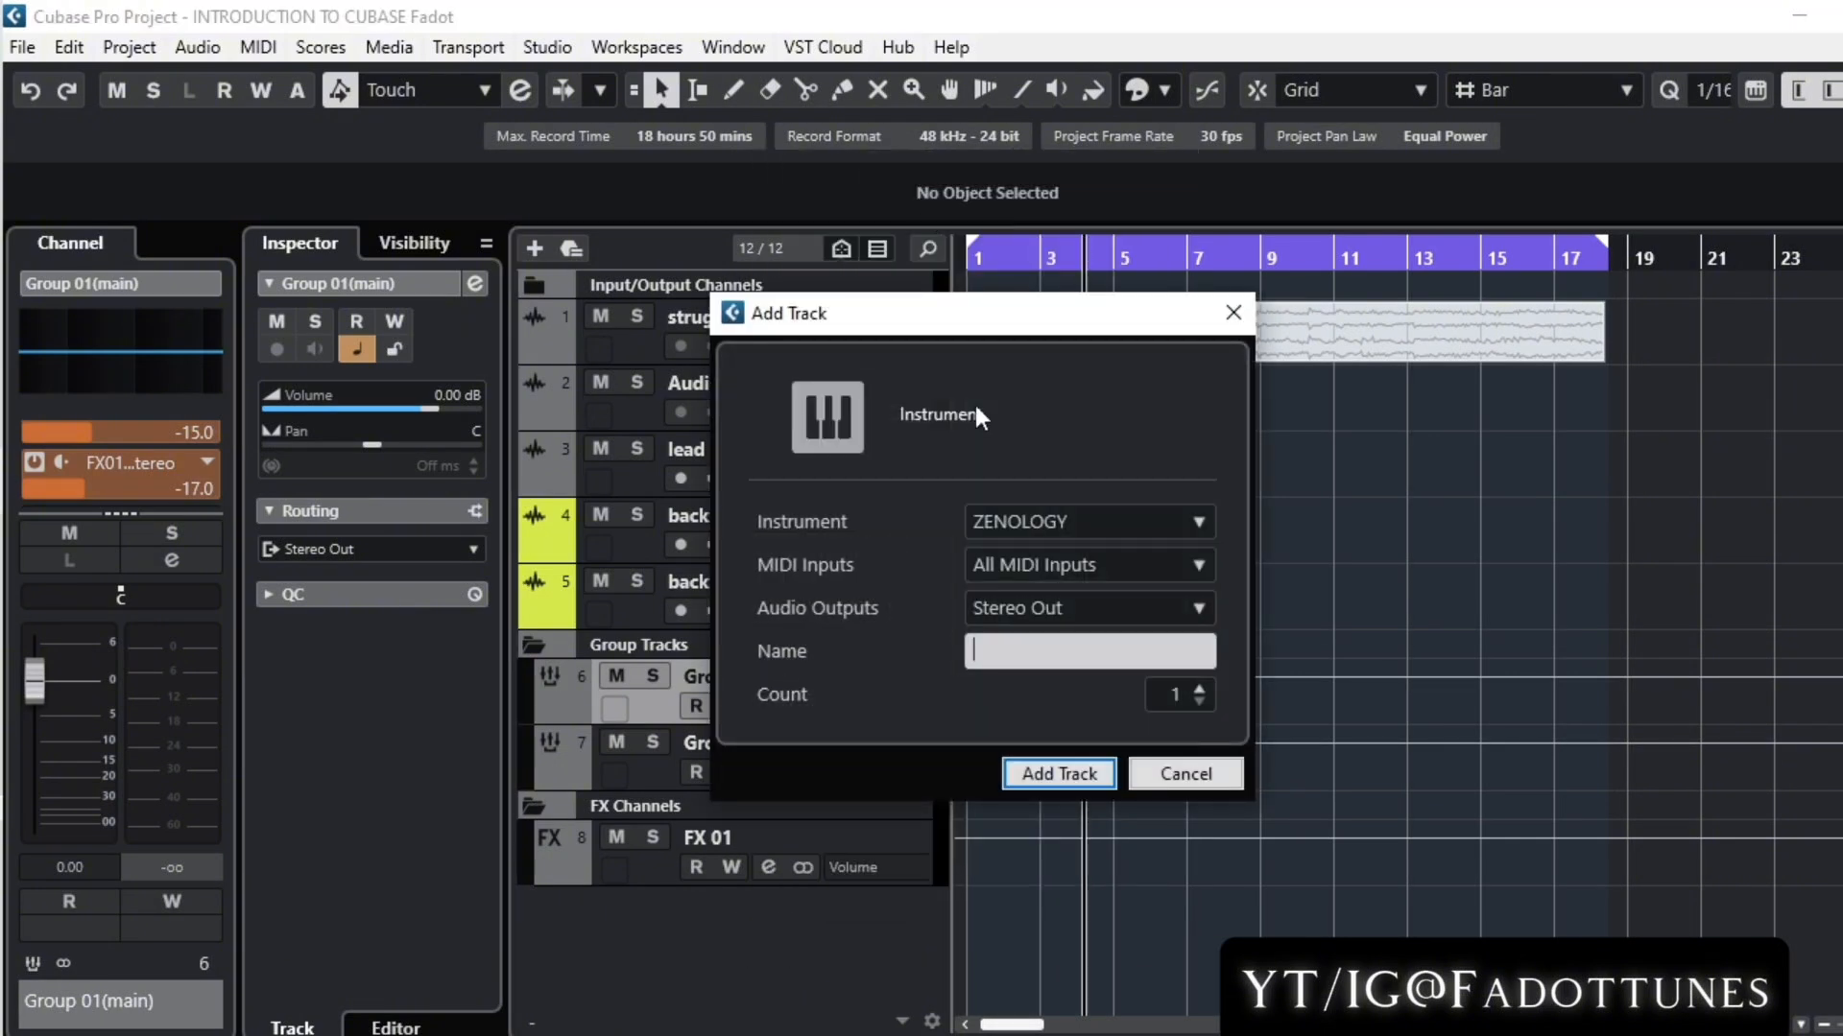
click(1038, 520)
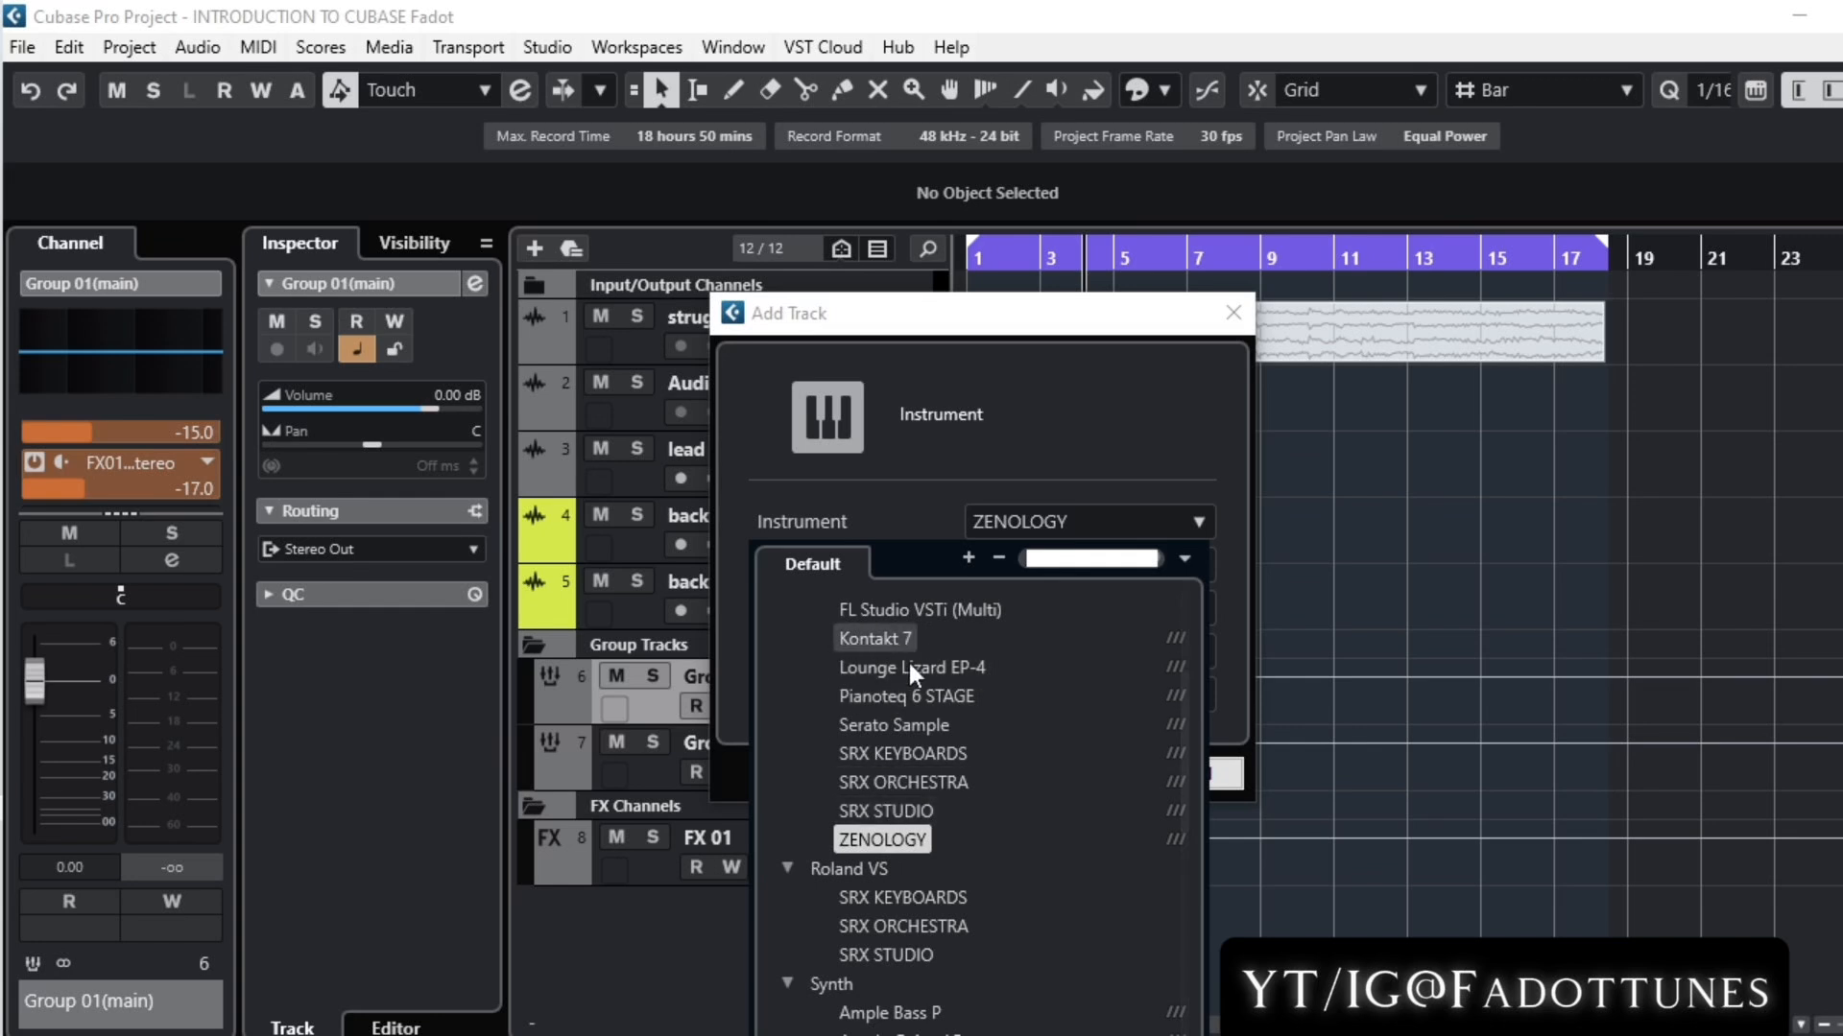
scroll(900, 797, up, 3)
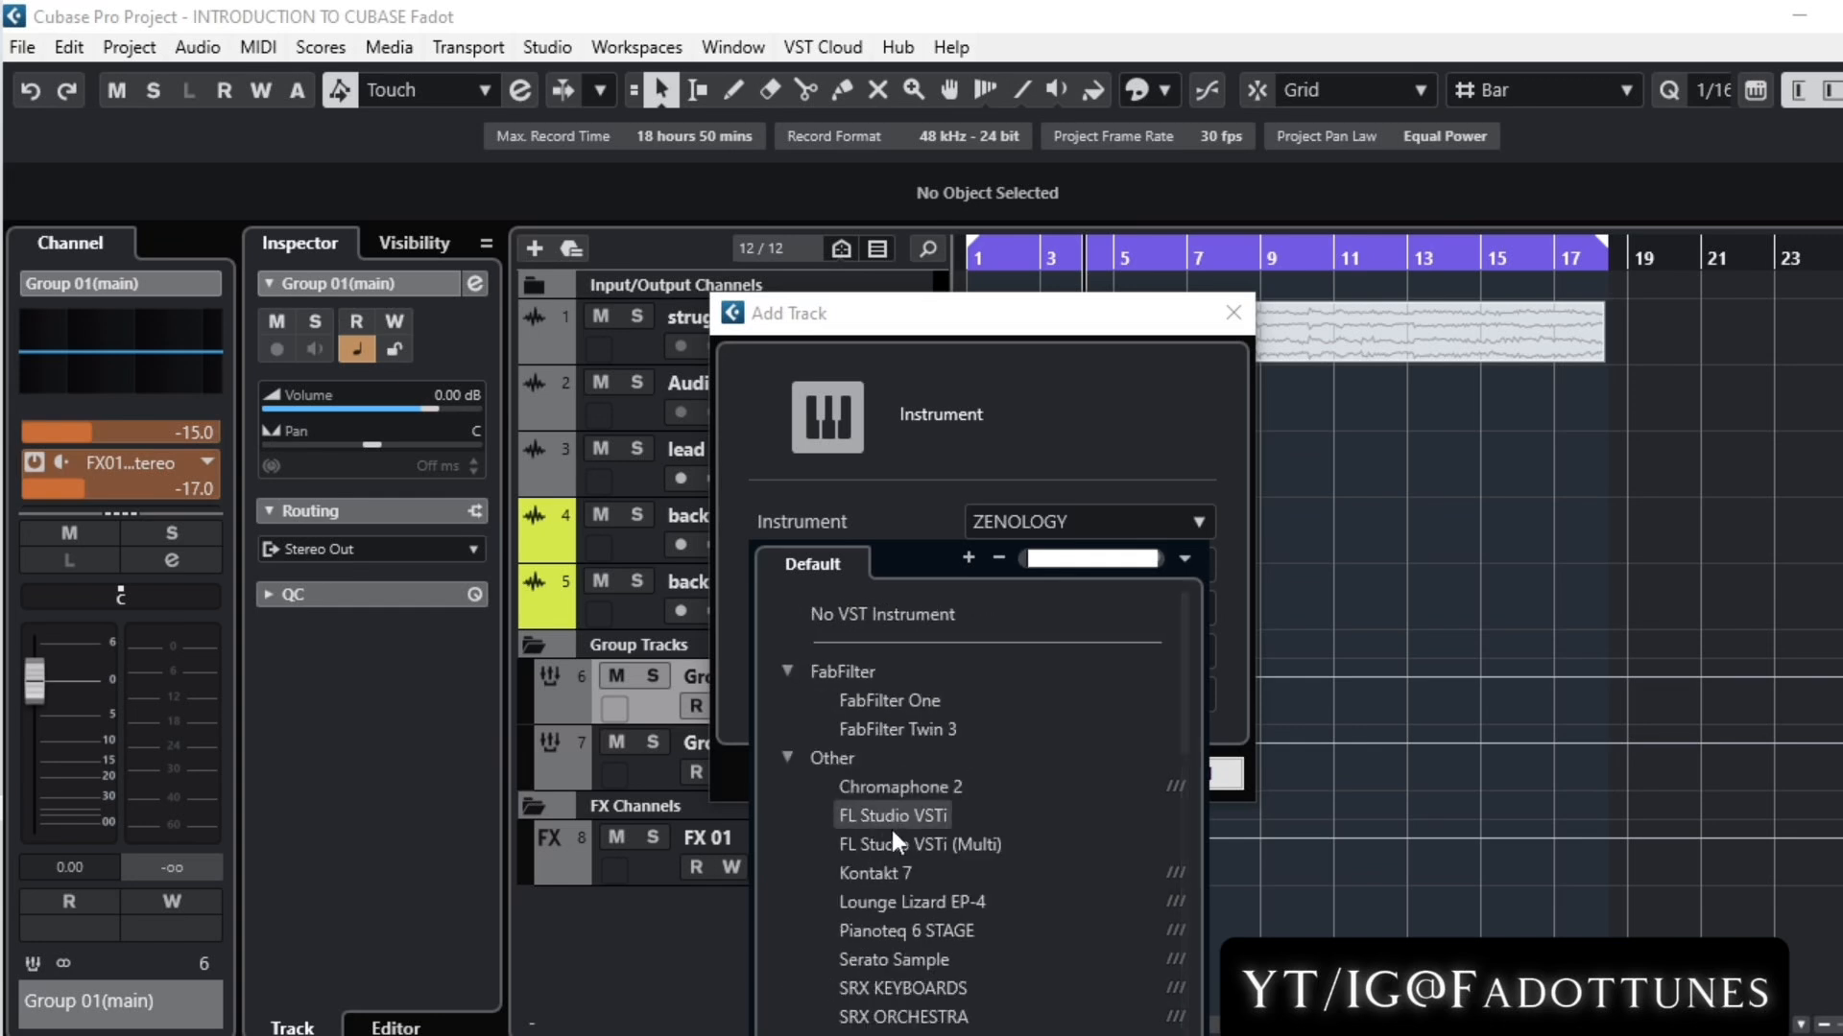
click(913, 900)
click(1057, 787)
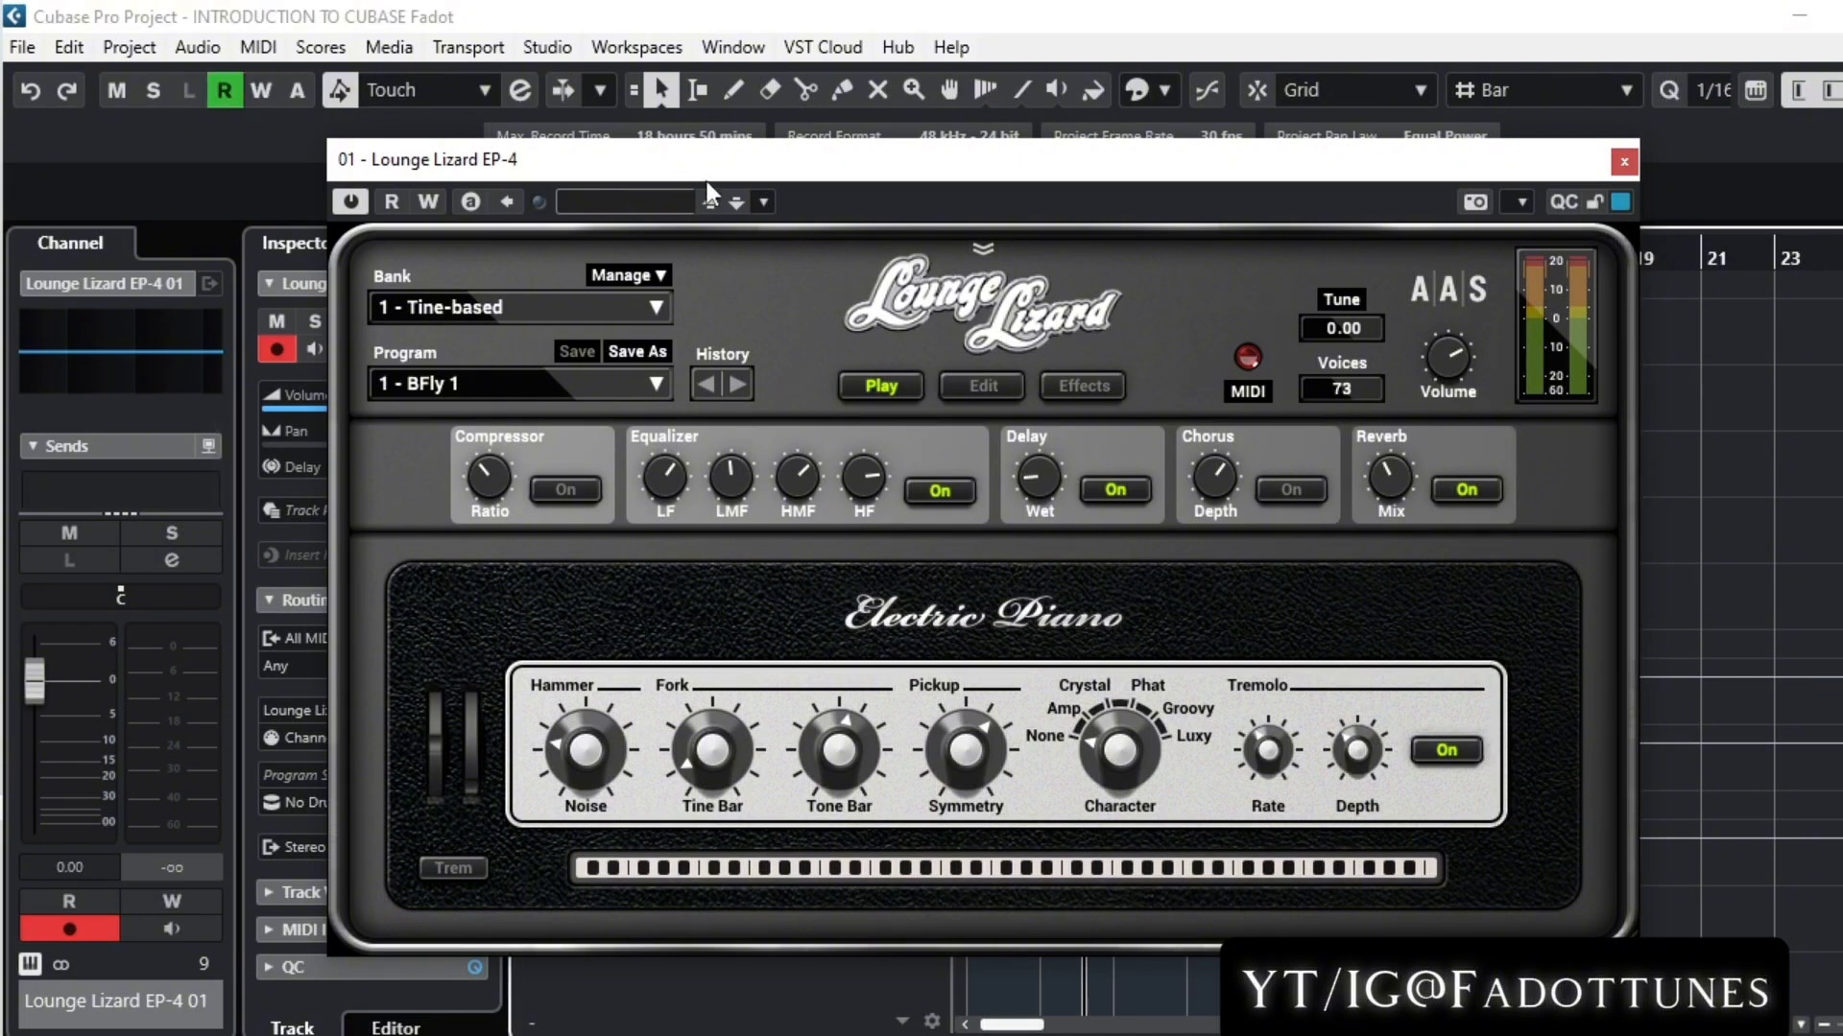
click(1616, 160)
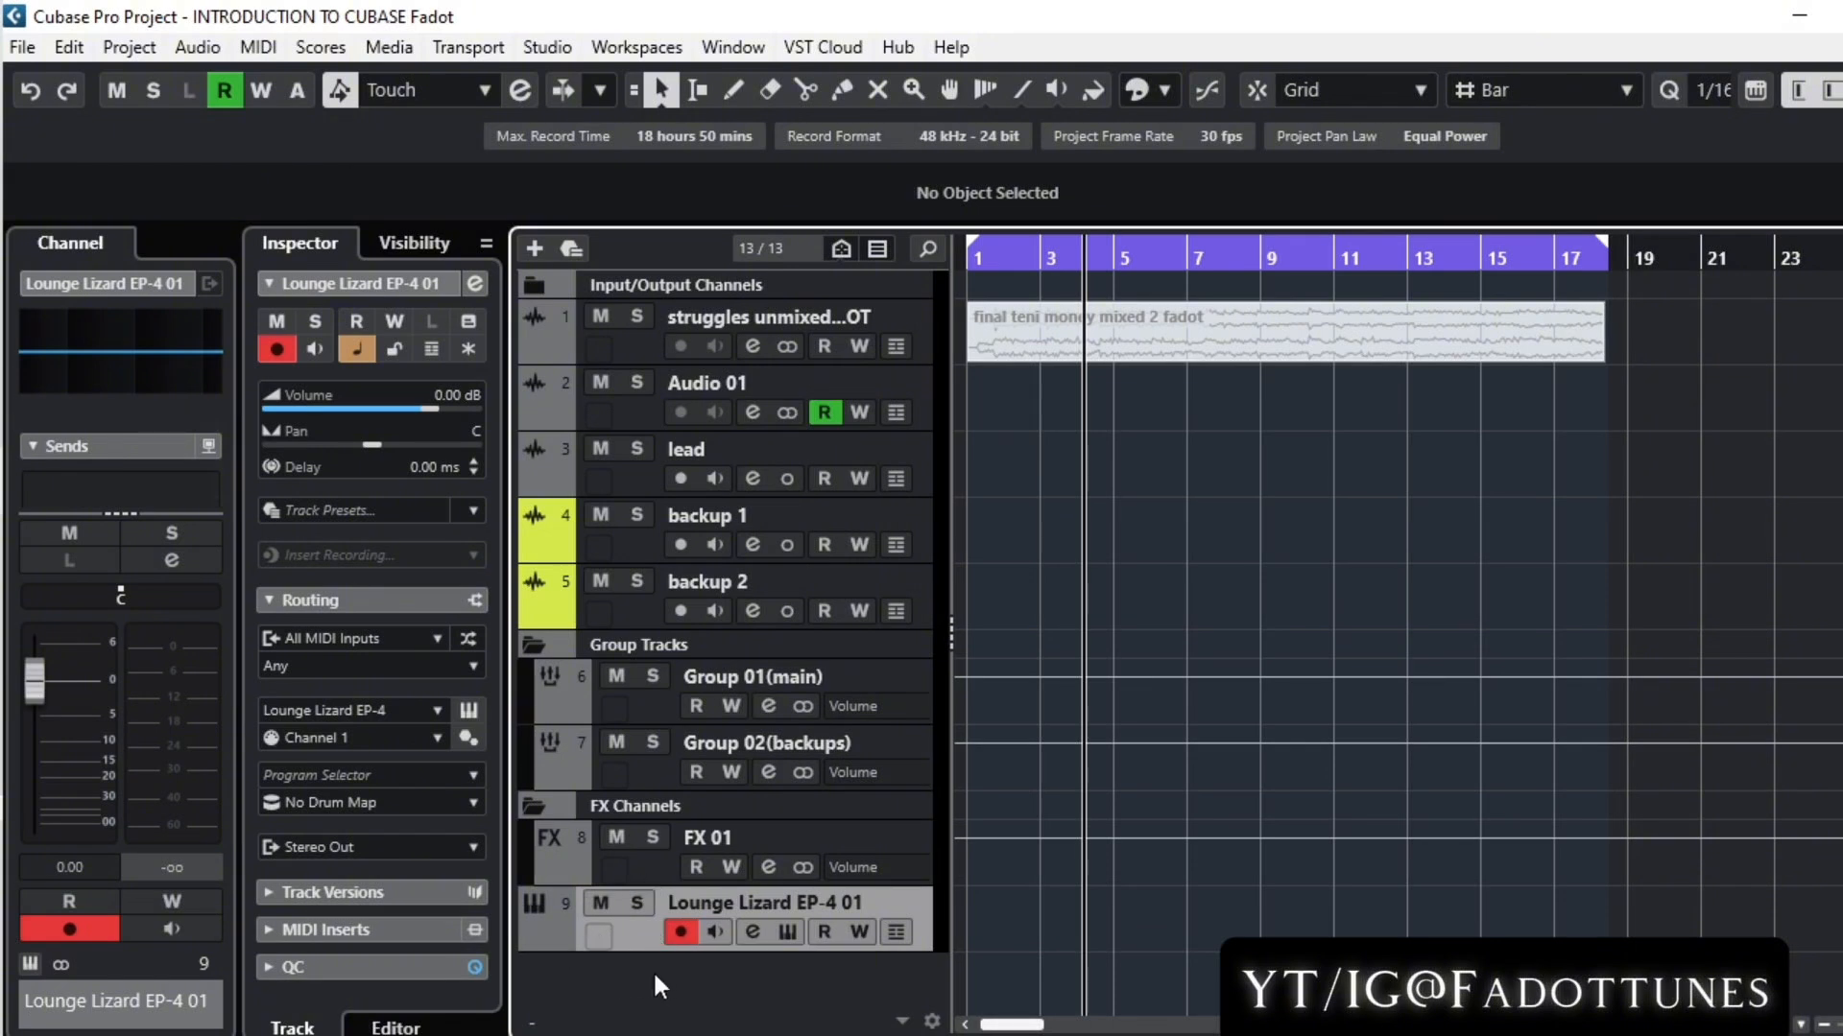
Move the Lounge Lizard EP-4 01 track between Audio 01 and lead, and look through its MIDI input options
drag(618, 935, 693, 459)
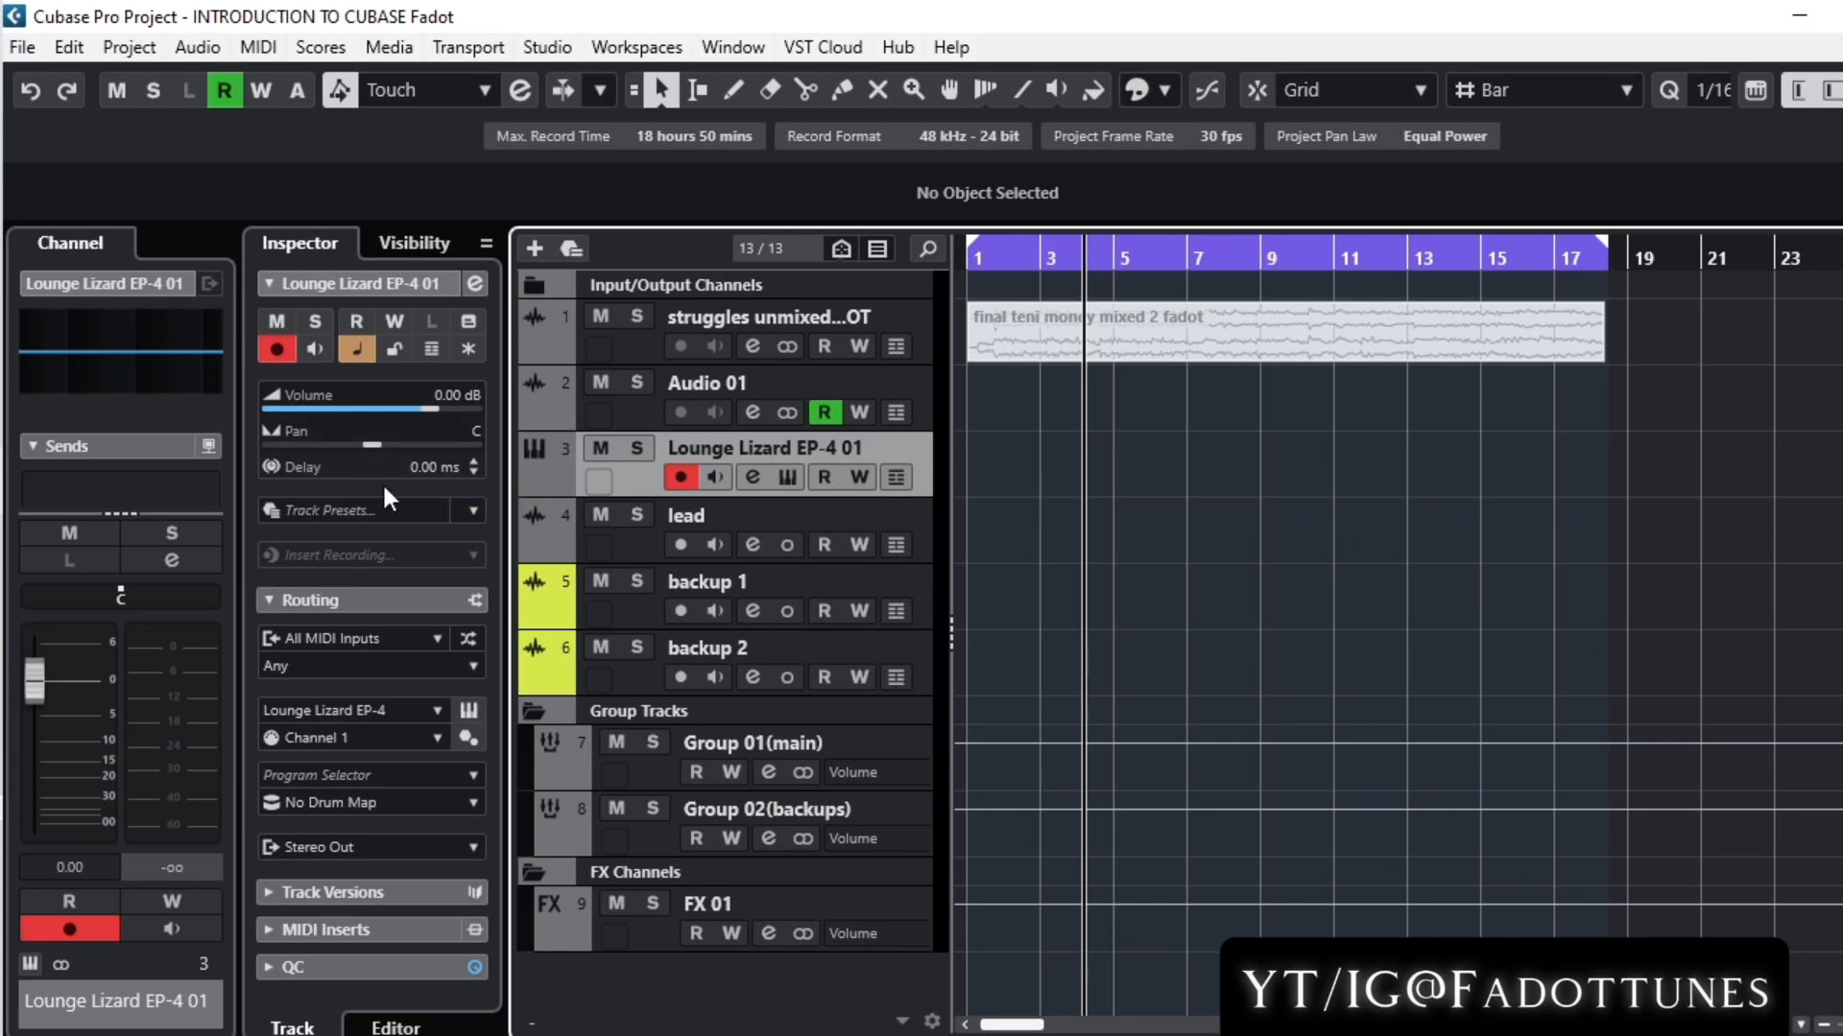
click(366, 637)
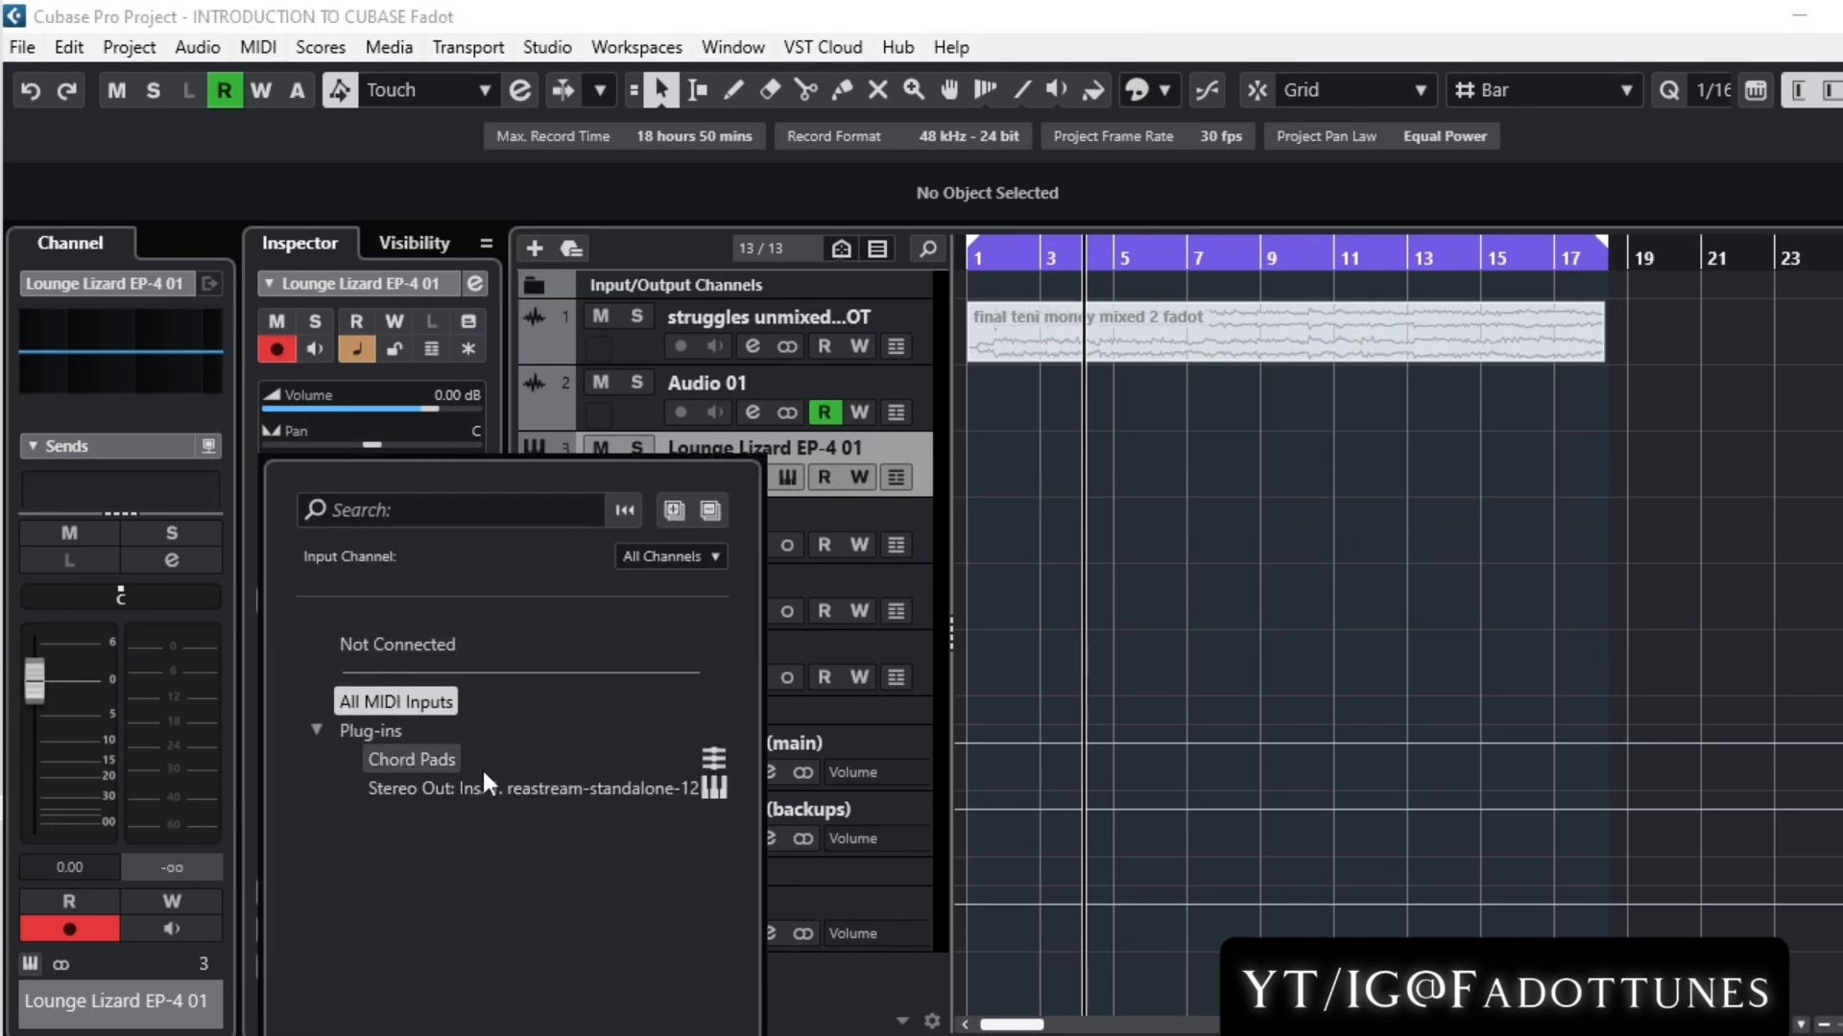
click(848, 582)
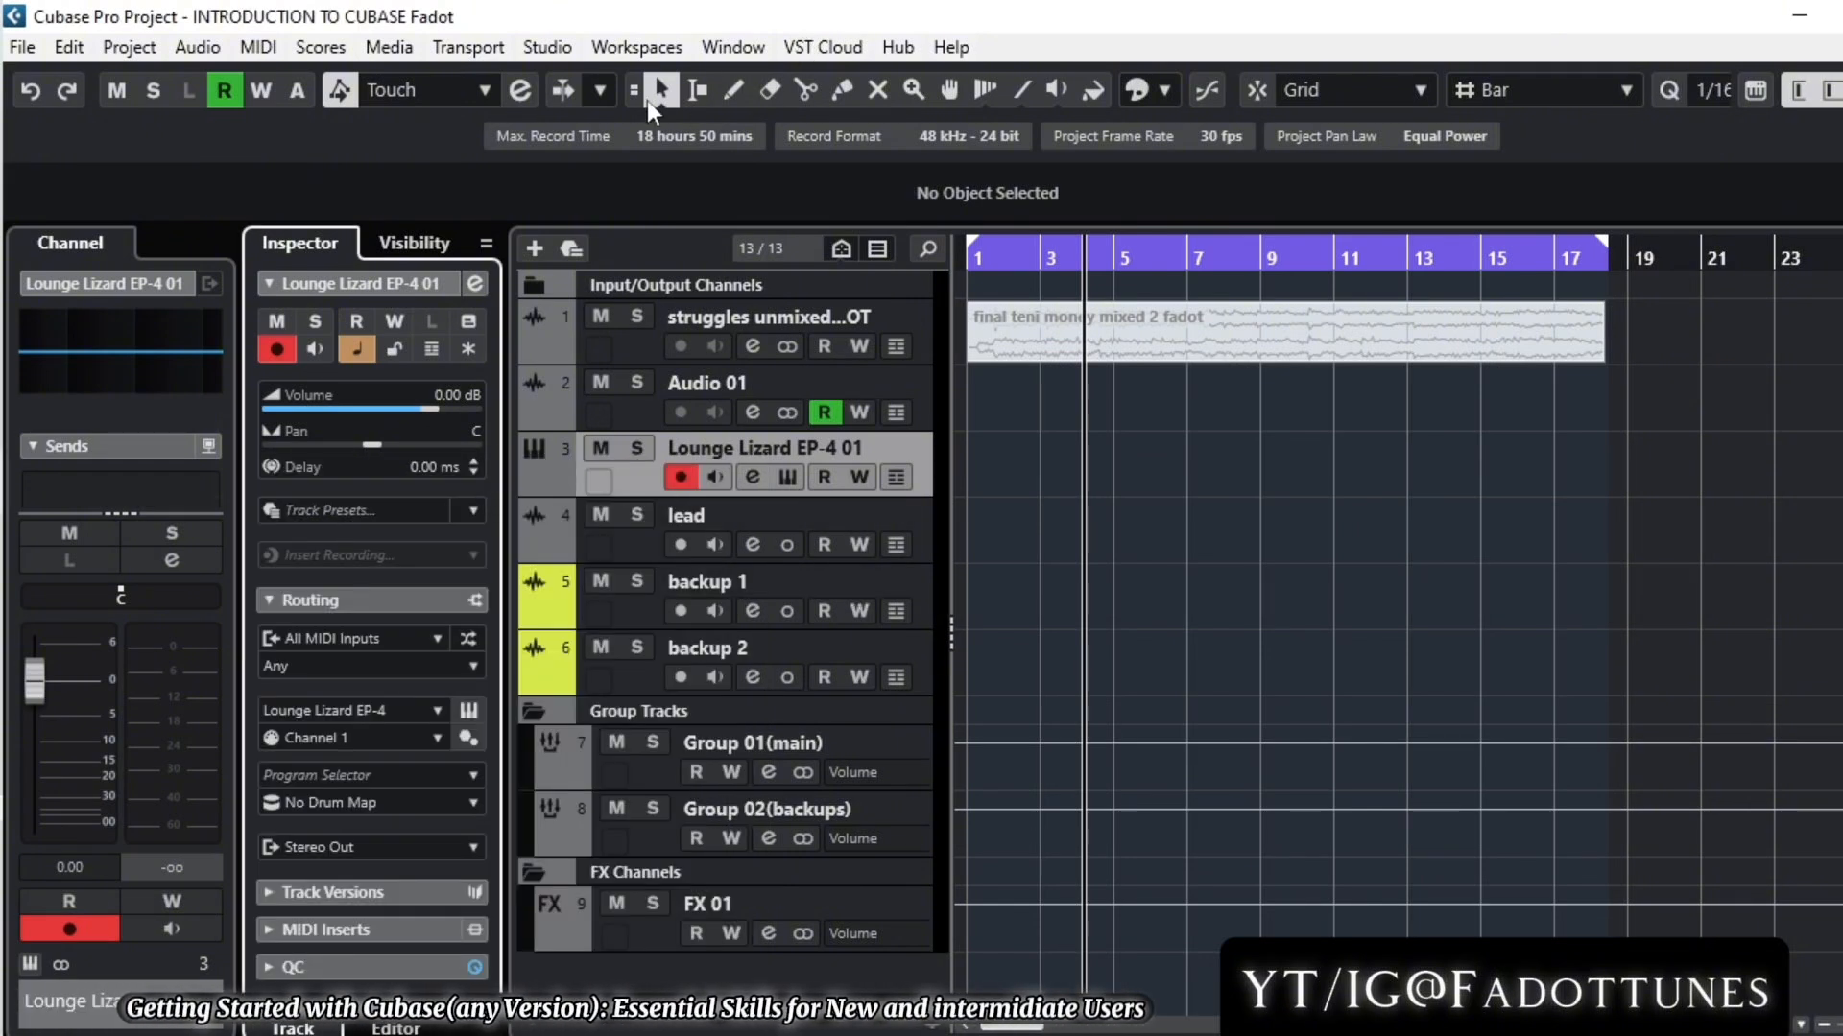
Turn on automation read for all tracks with write off, and show the lead track's volume automation lane
click(764, 509)
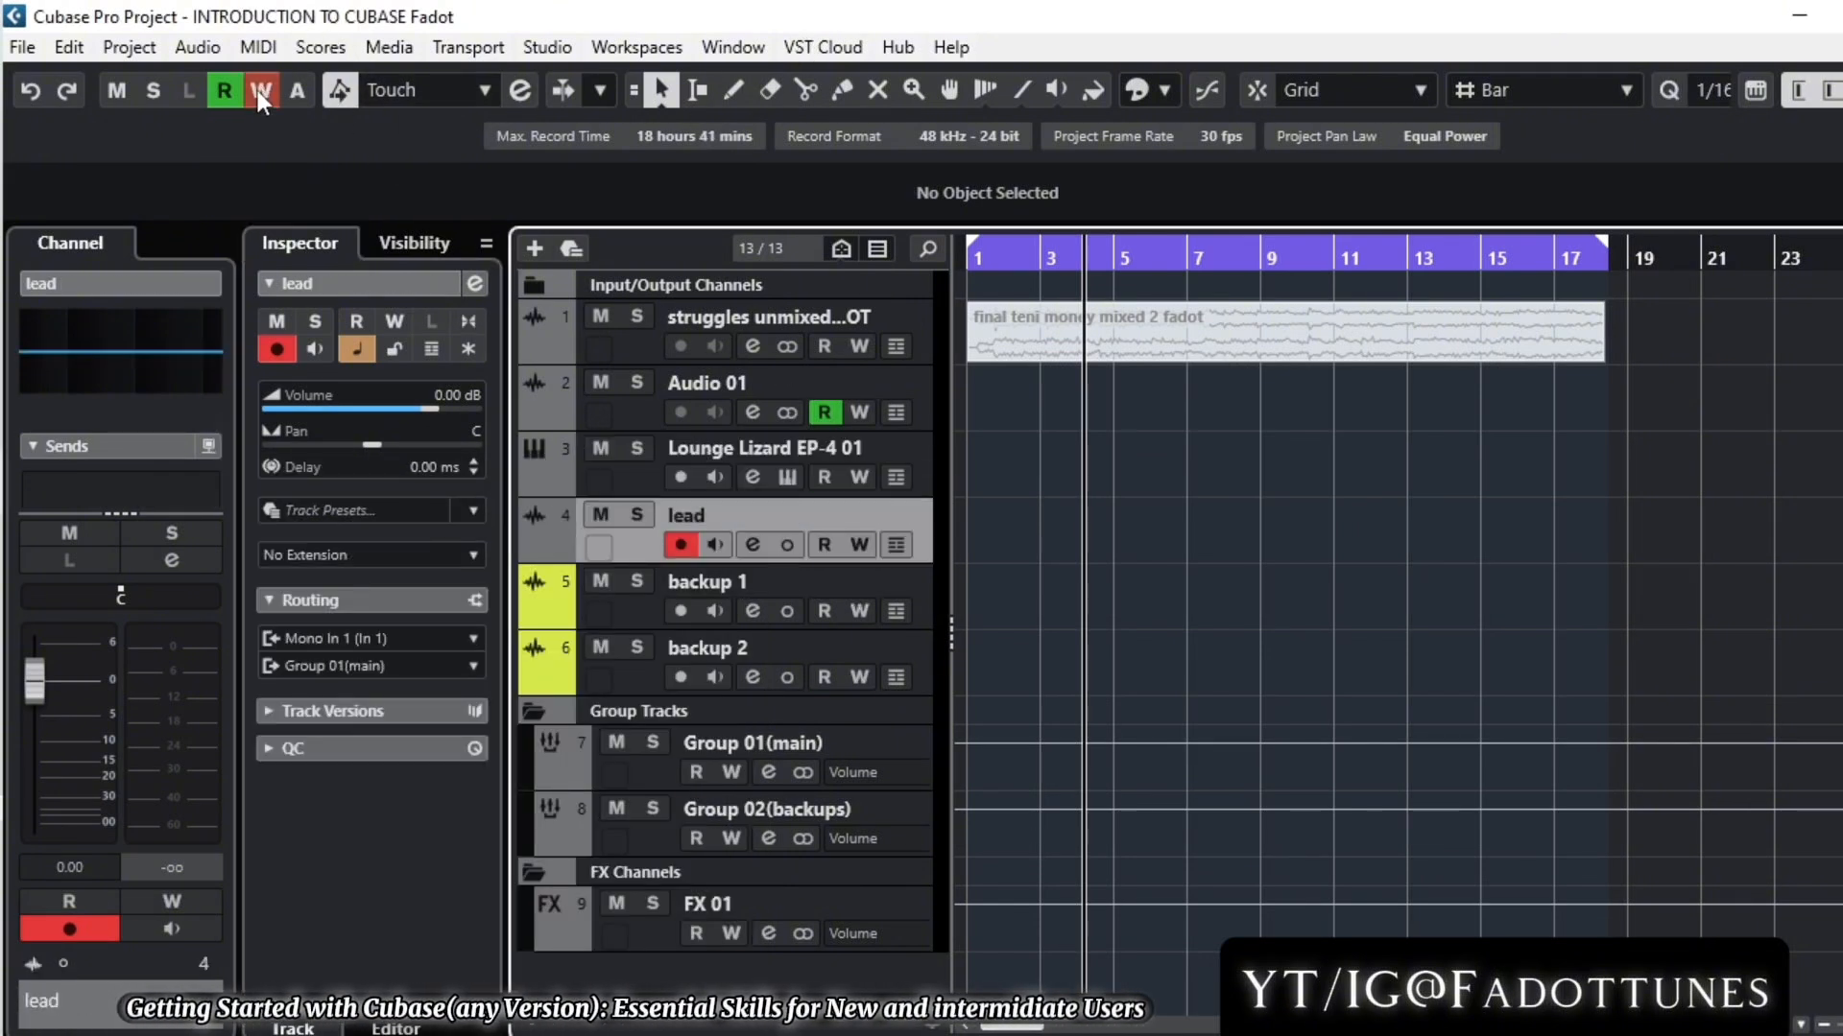
click(257, 91)
click(257, 89)
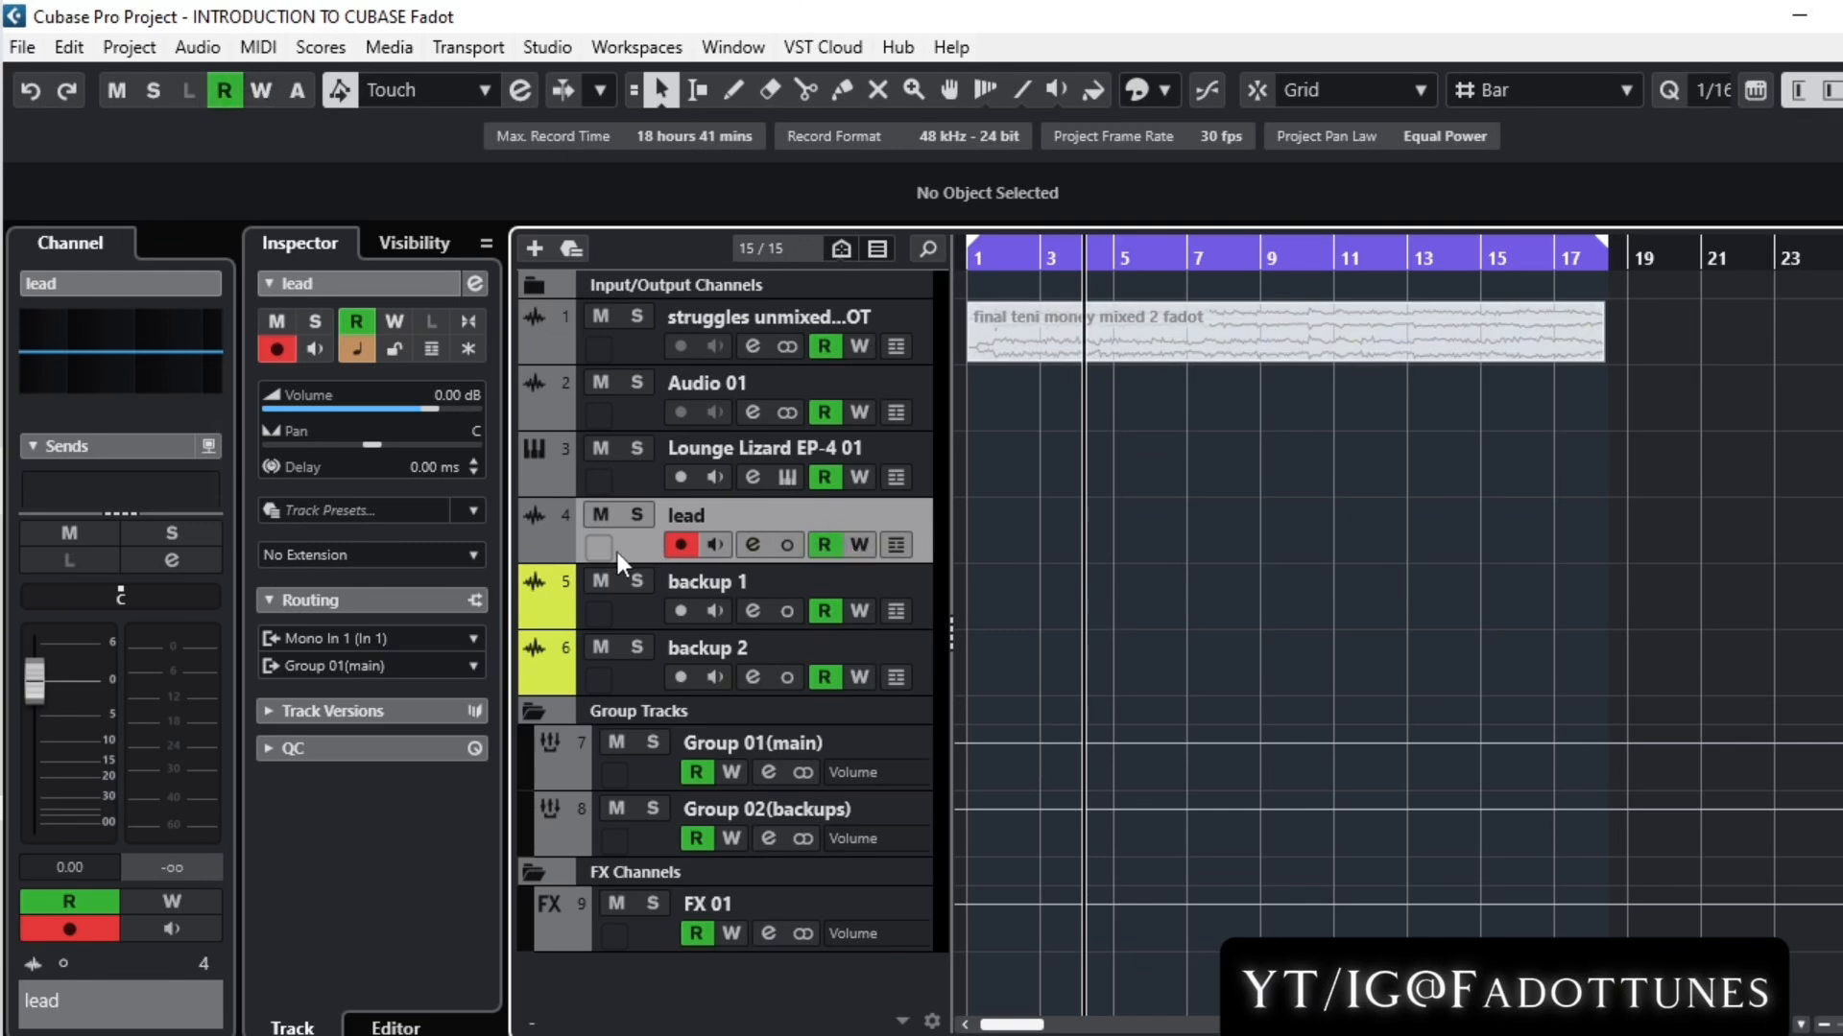
click(534, 547)
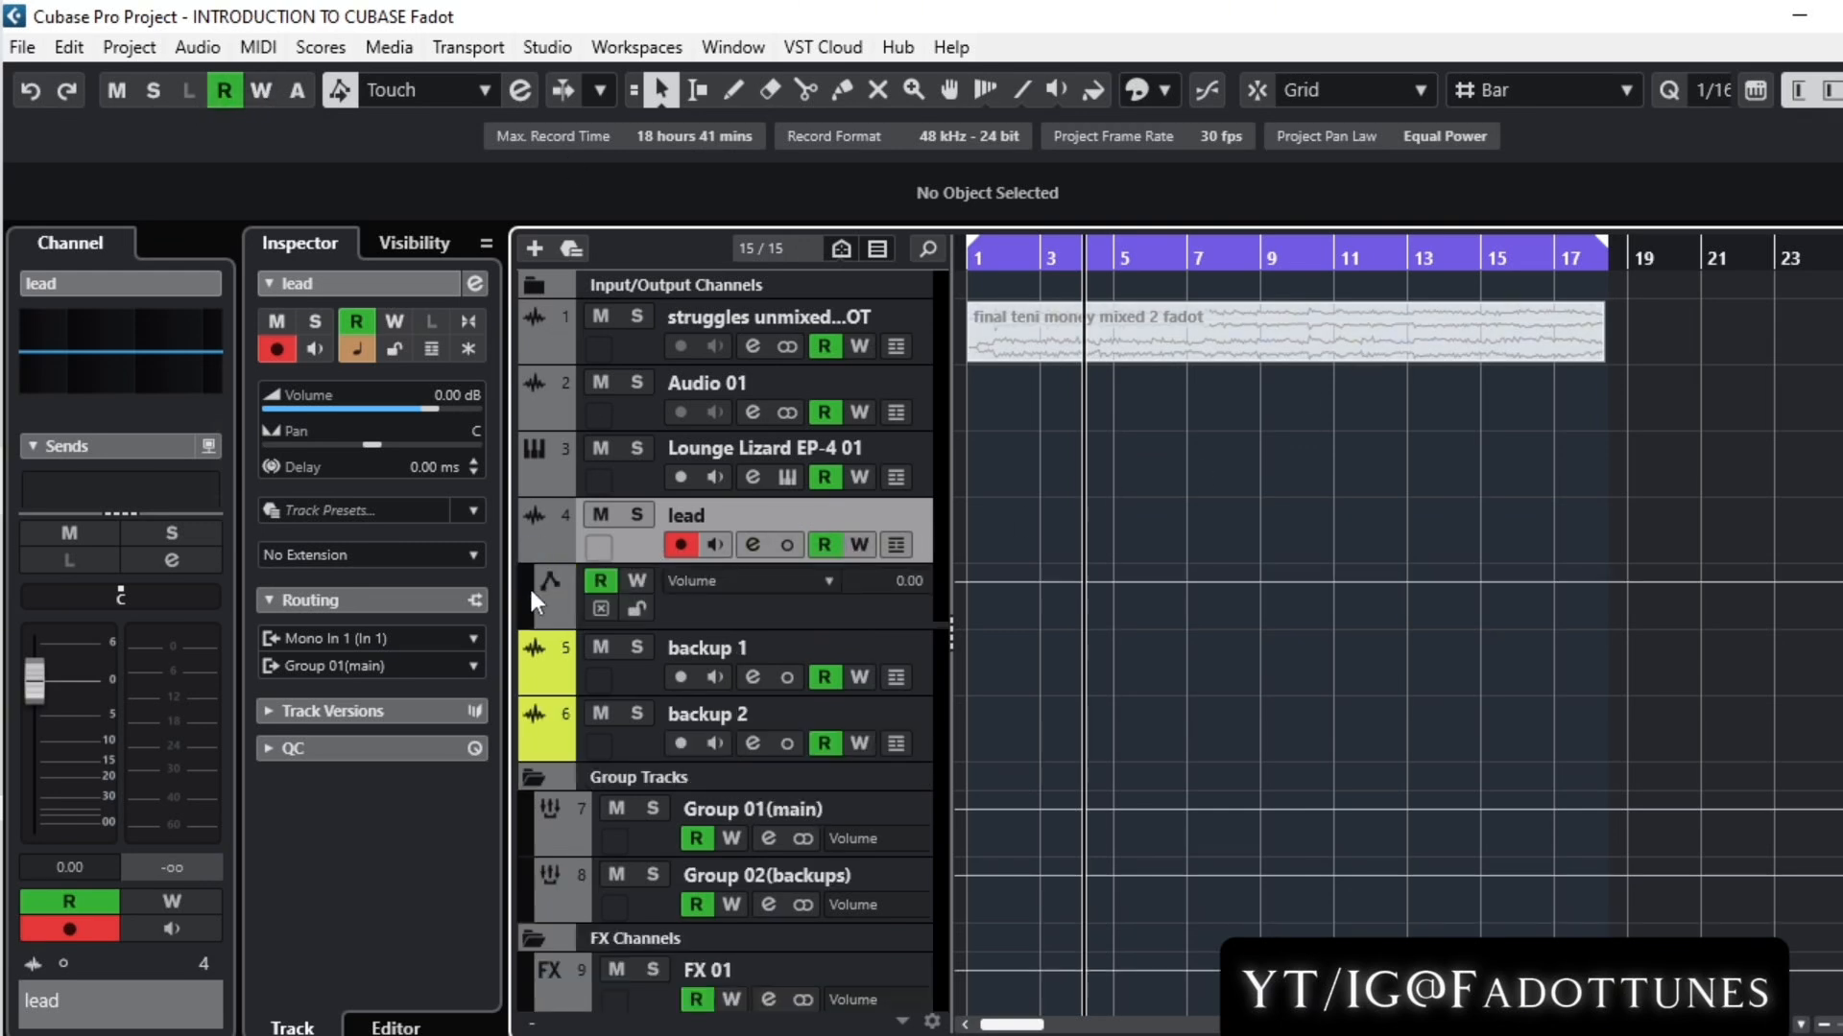
click(1078, 579)
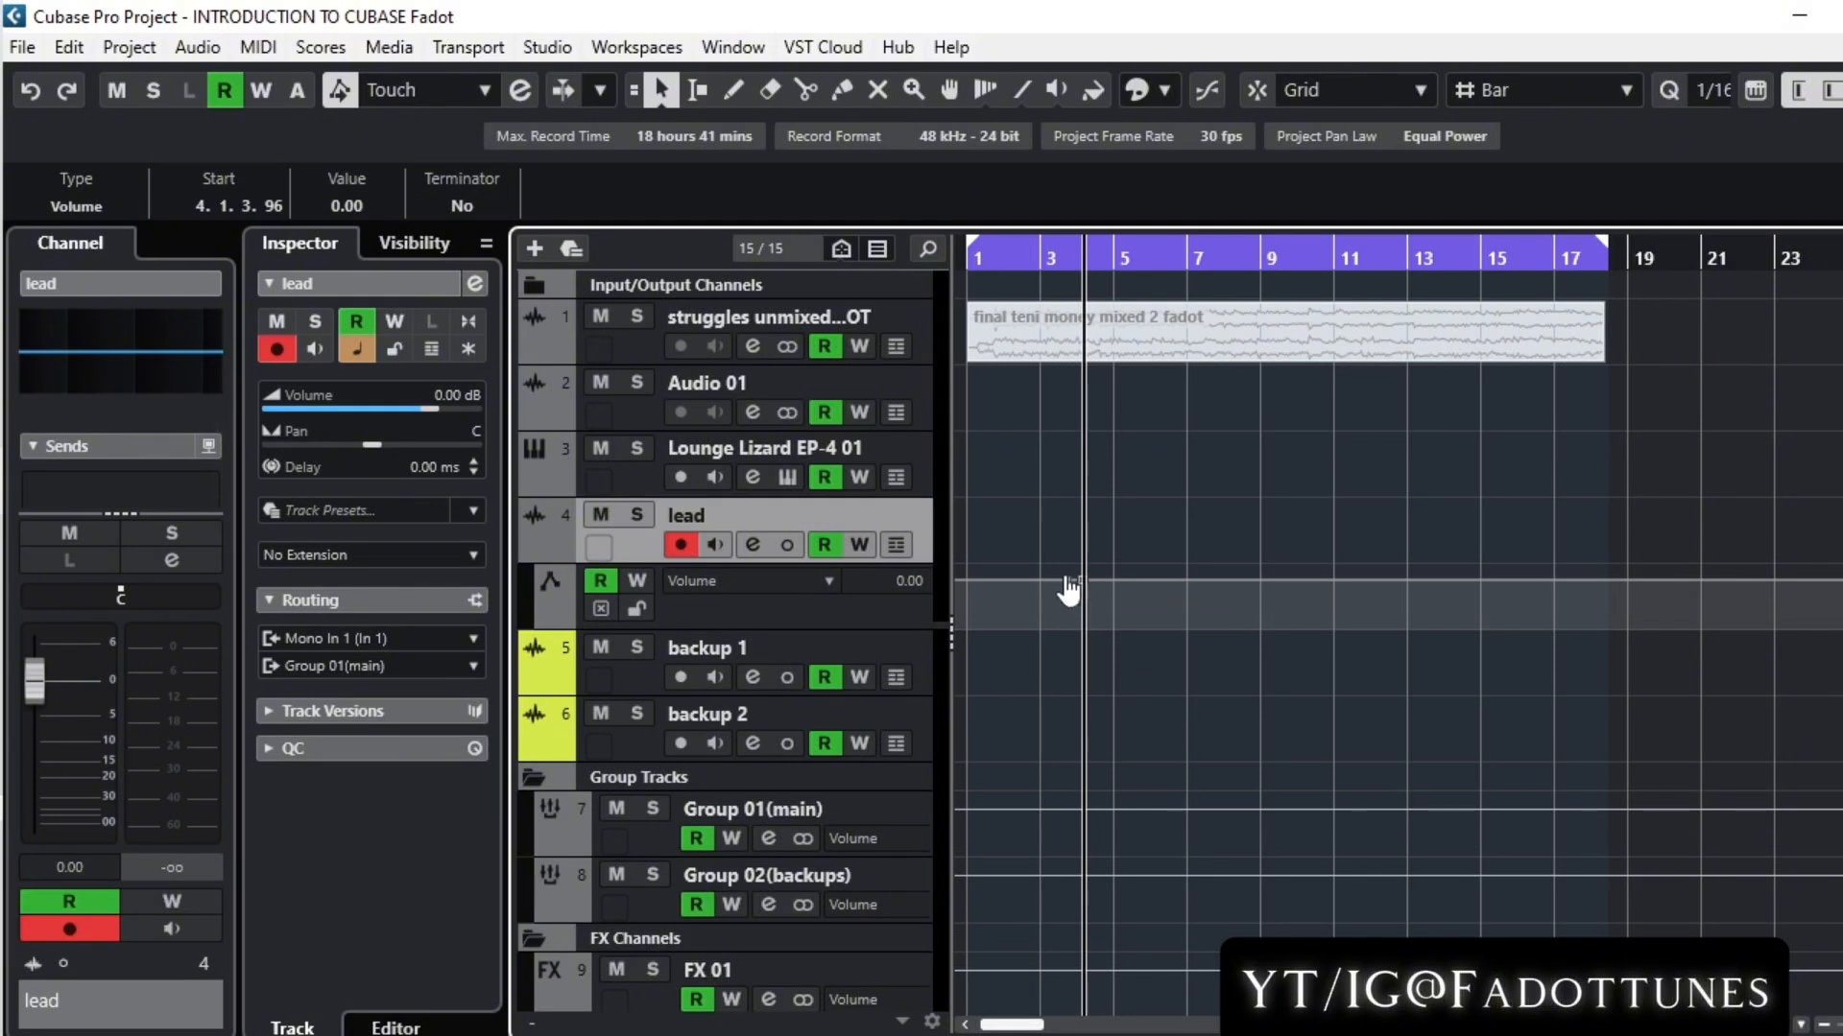
key(h)
key(h)
key(h)
key(h)
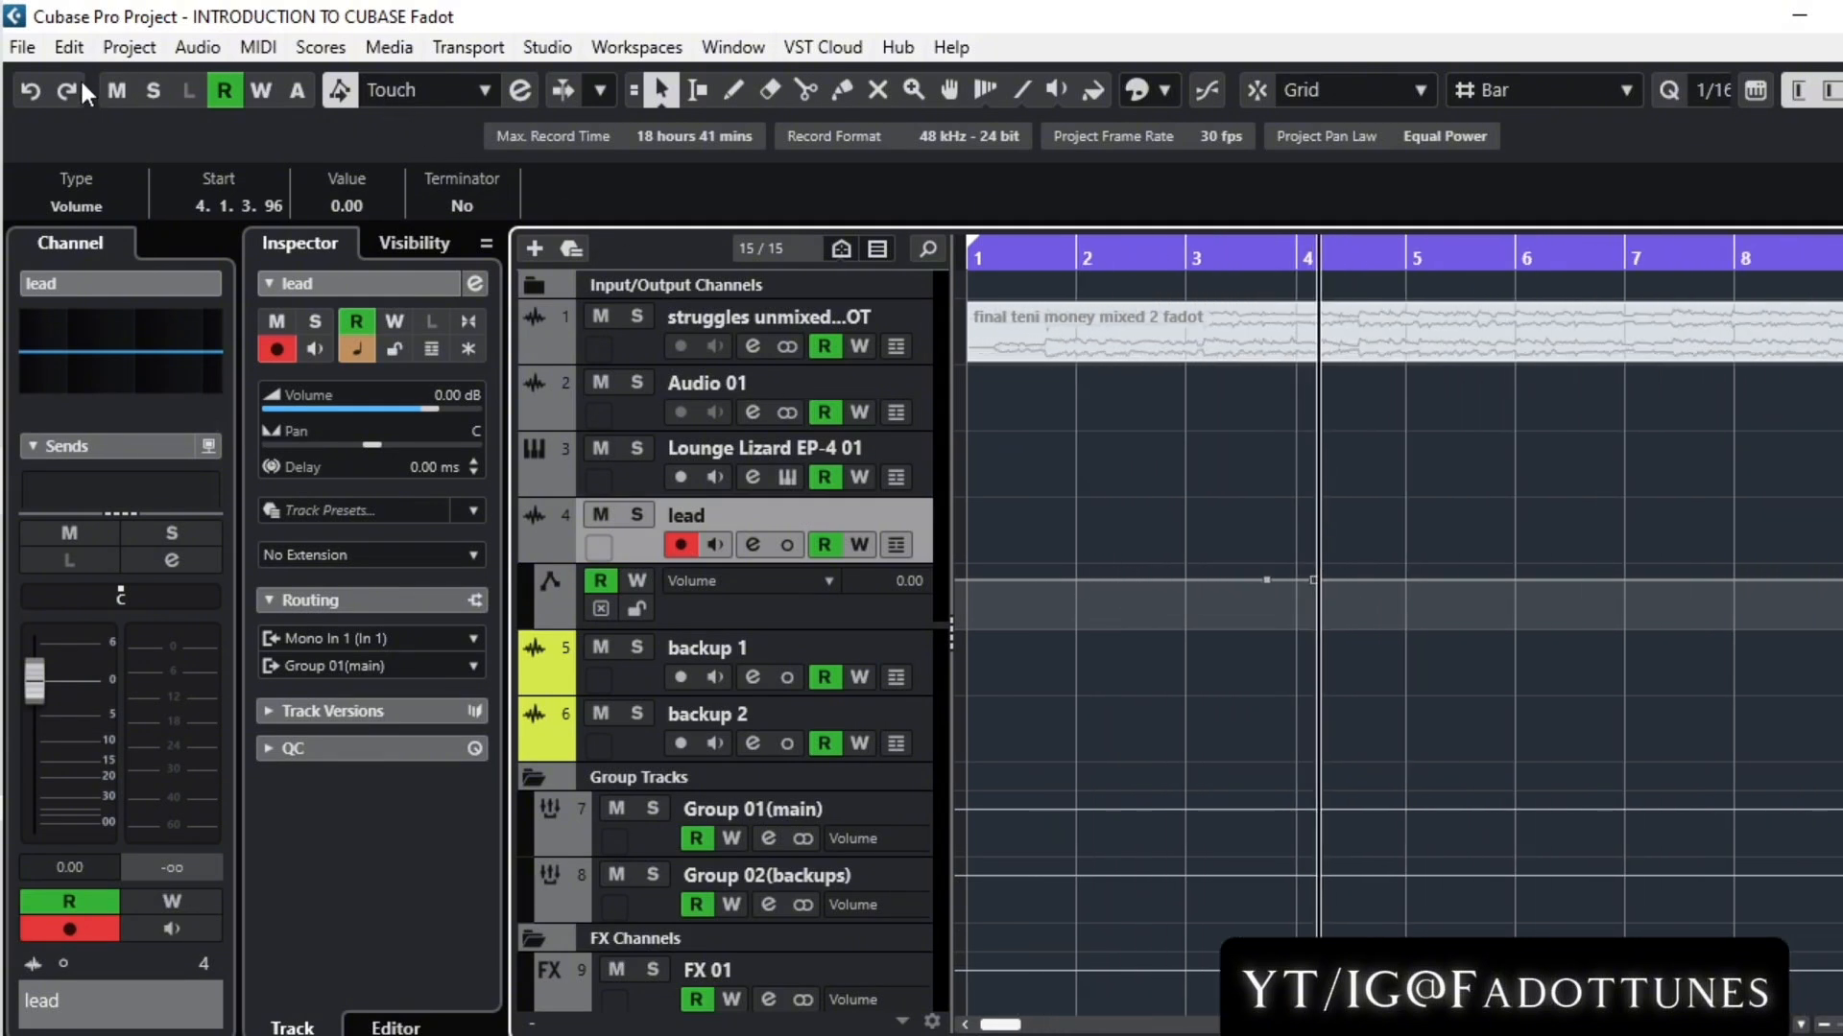
click(41, 88)
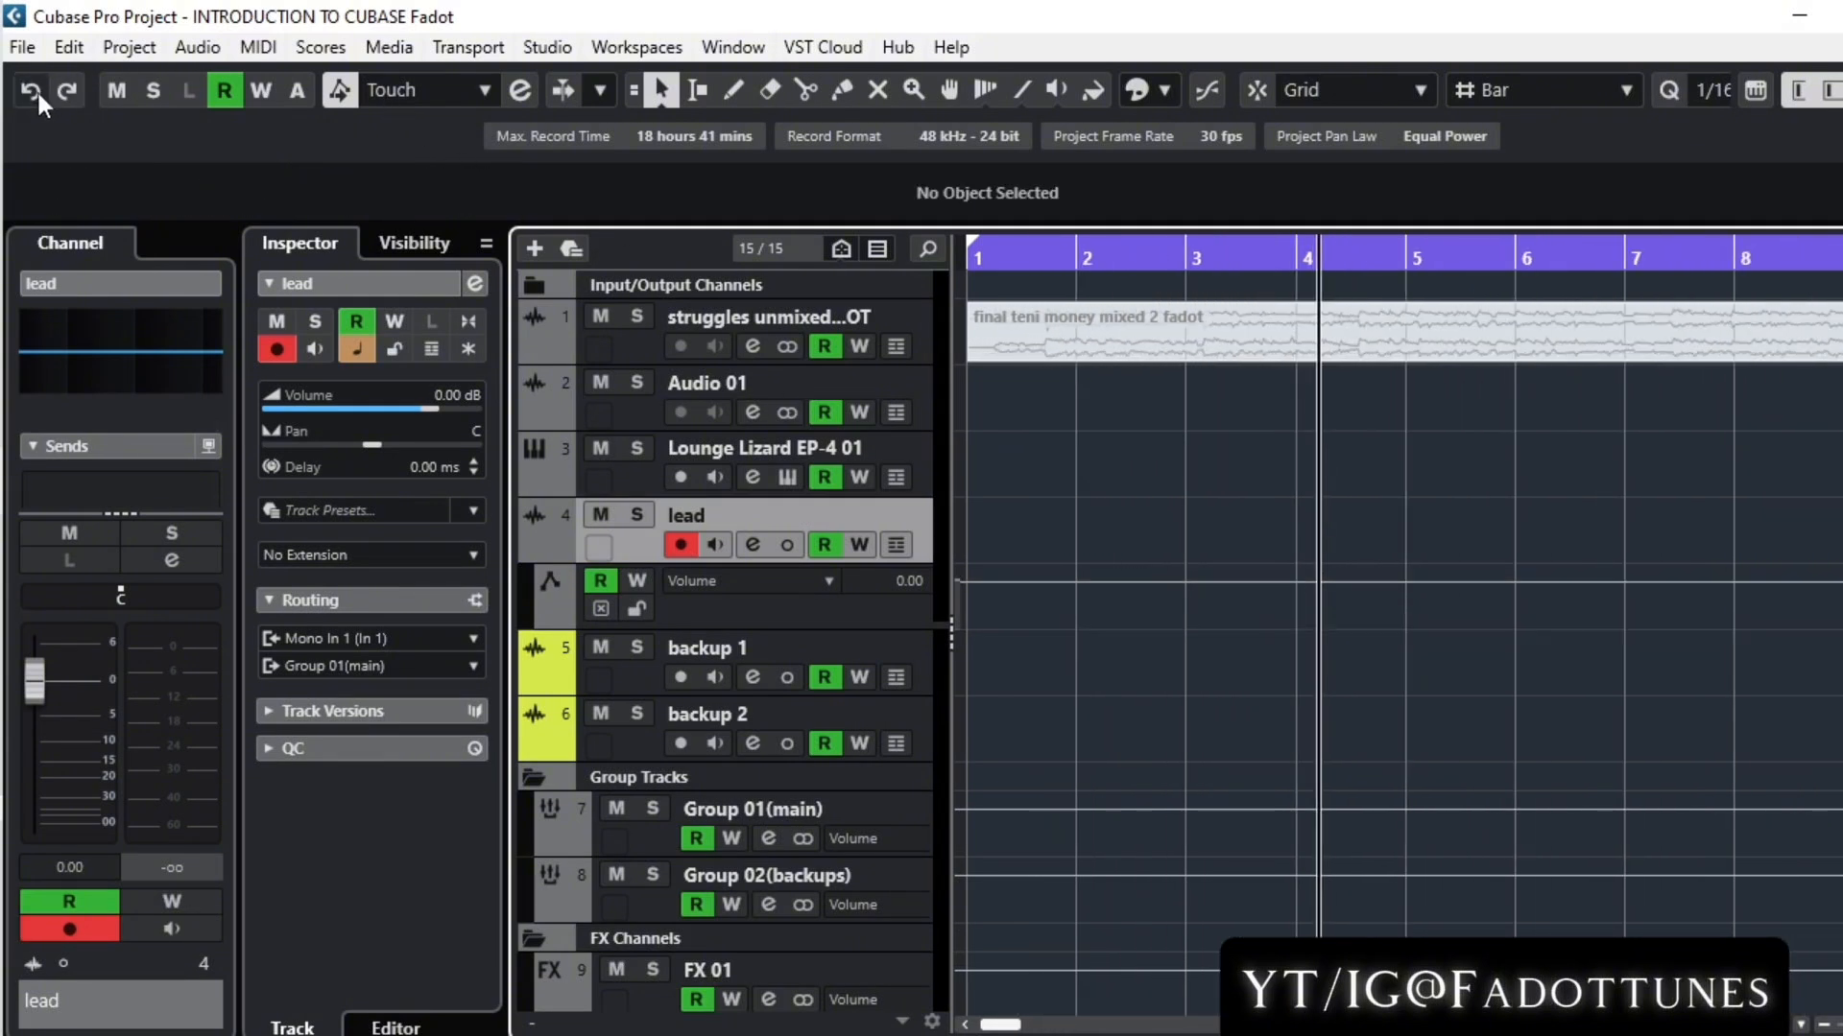
Draw a V-shaped dip around bar 4 and a flat dip to about -20.3 between bars 5 and 6 in lead's volume automation
click(1296, 580)
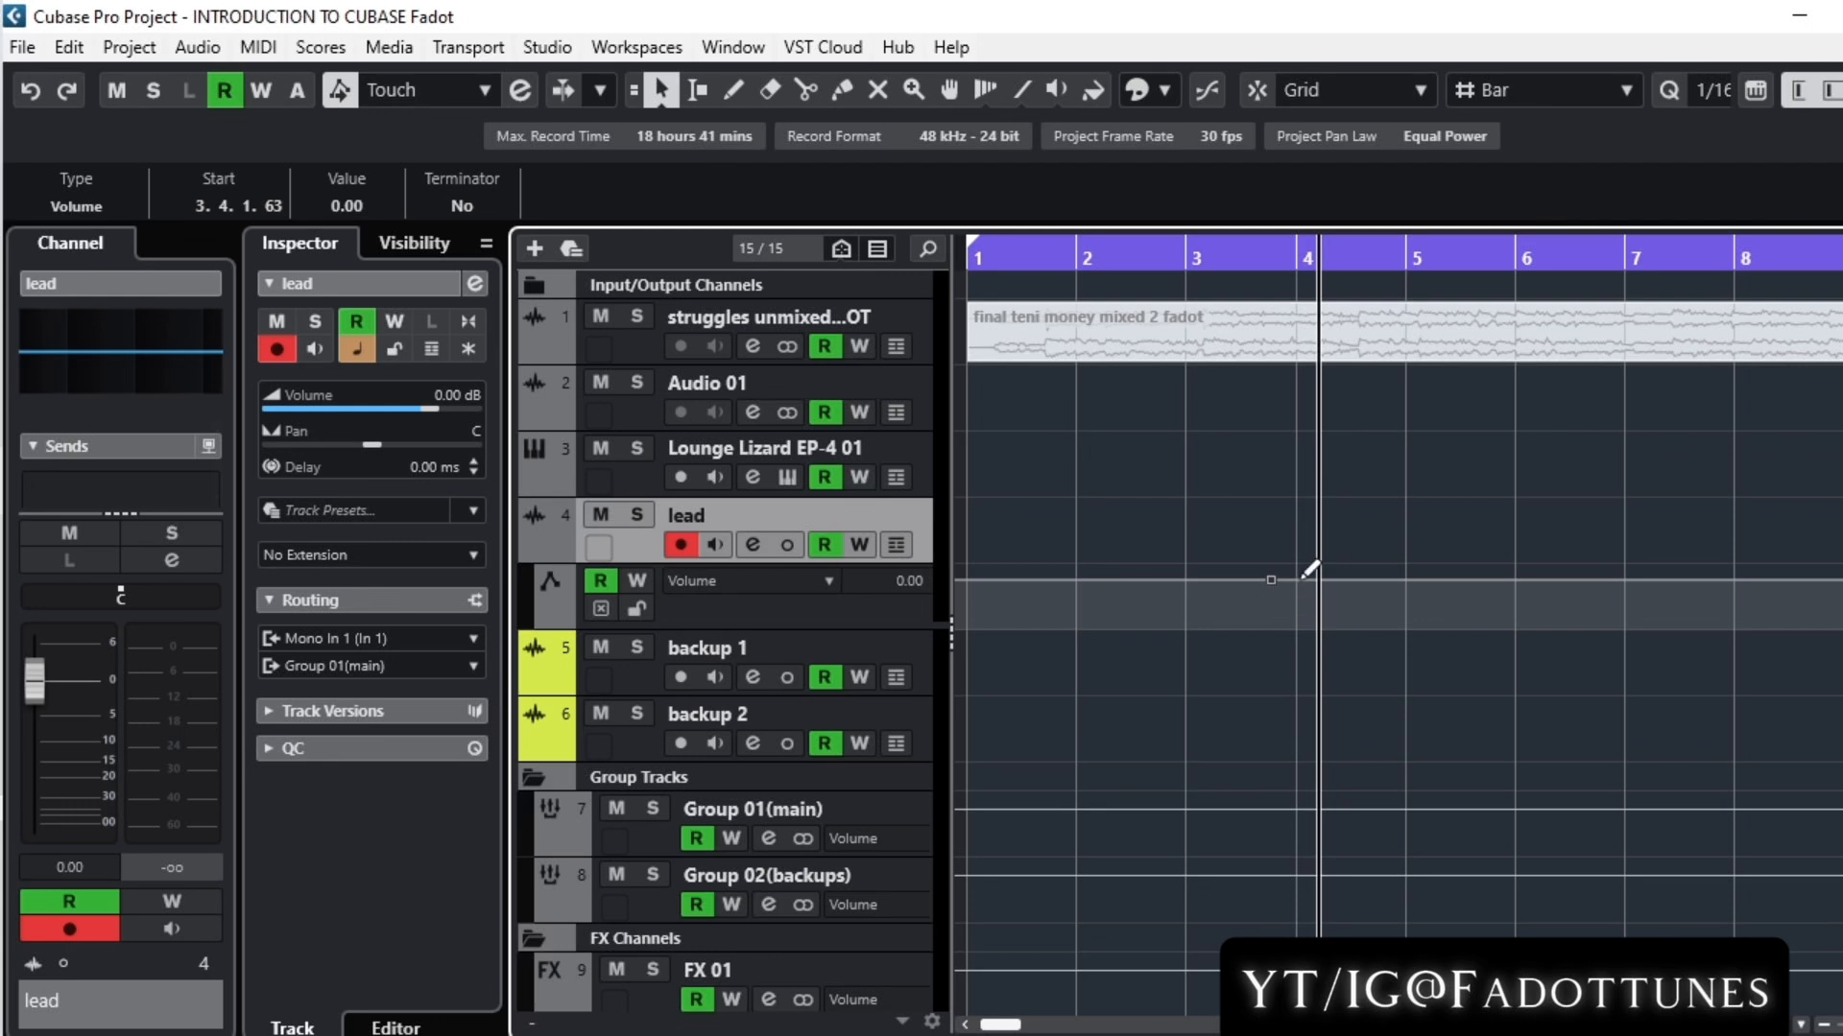
drag(1294, 581, 1294, 619)
click(1430, 580)
click(1499, 580)
mouse_move(1463, 589)
mouse_down()
mouse_move(1463, 641)
mouse_move(1463, 462)
mouse_move(1463, 614)
mouse_up()
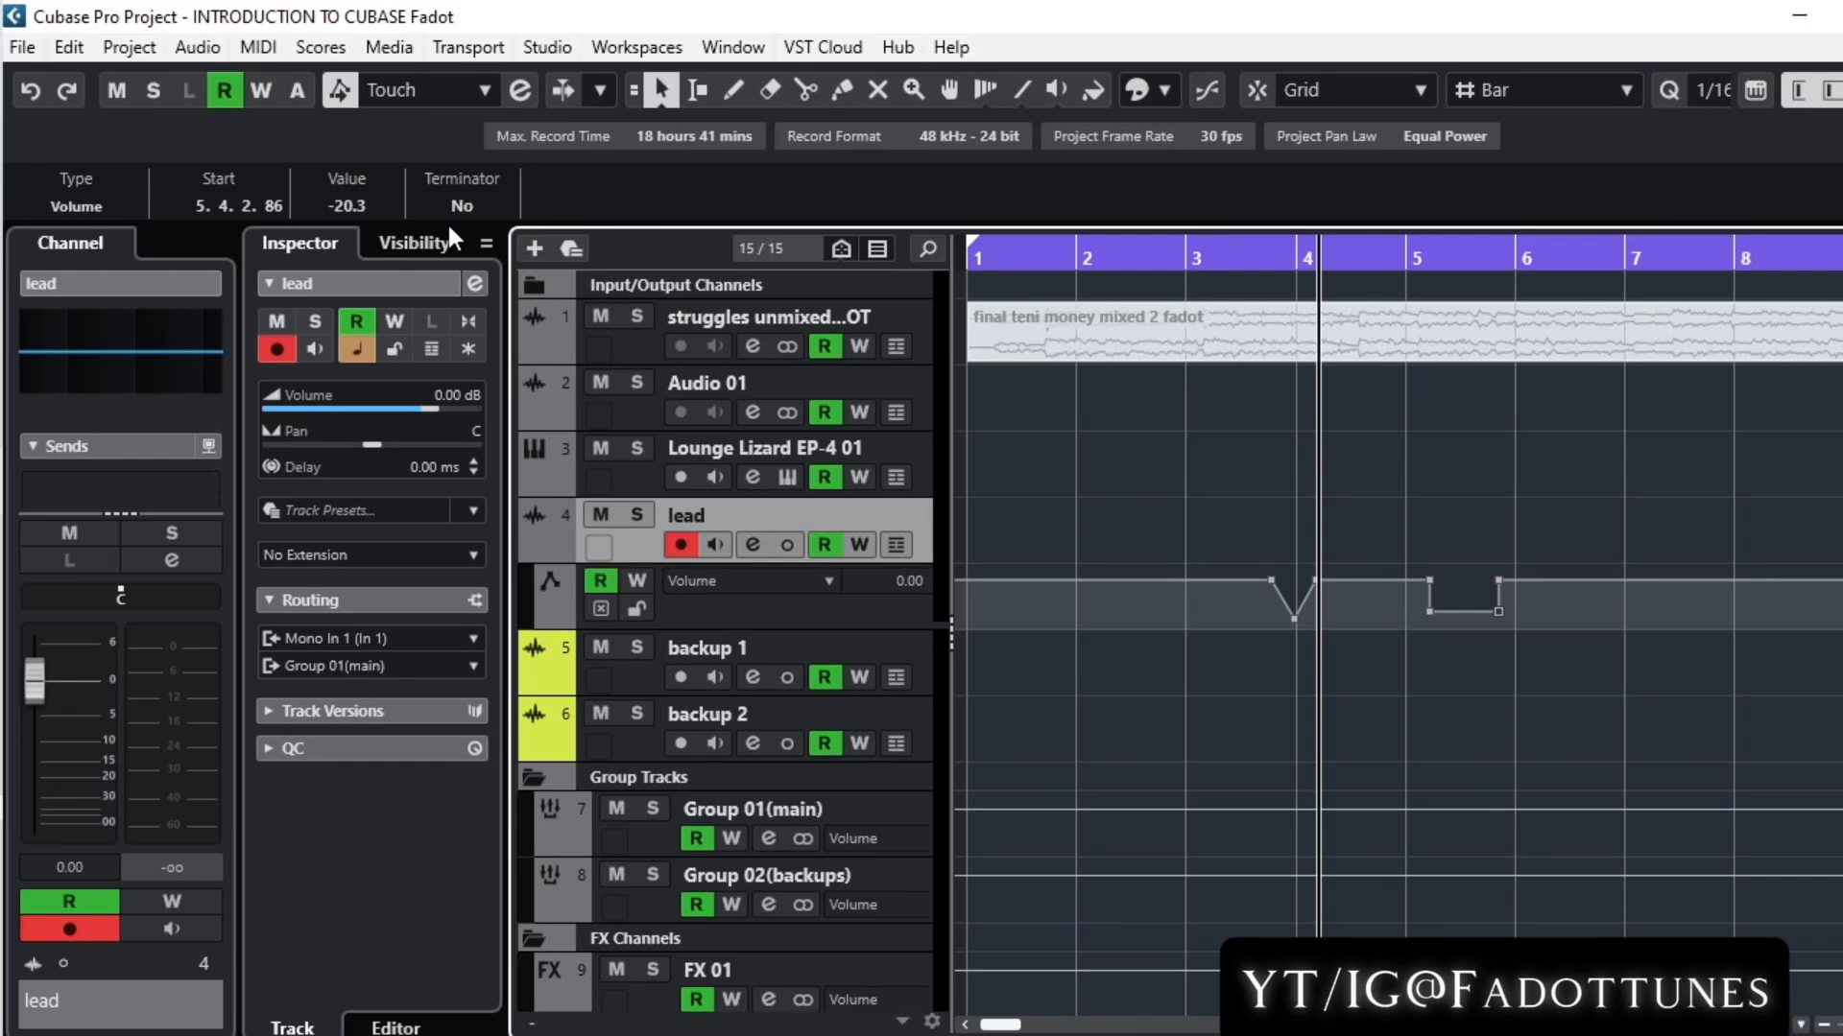
In the MixConsole, lower the Lounge Lizard EP-4 01 channel's volume to about -8.82 and pan it to R10, and close the mixer
key(F3)
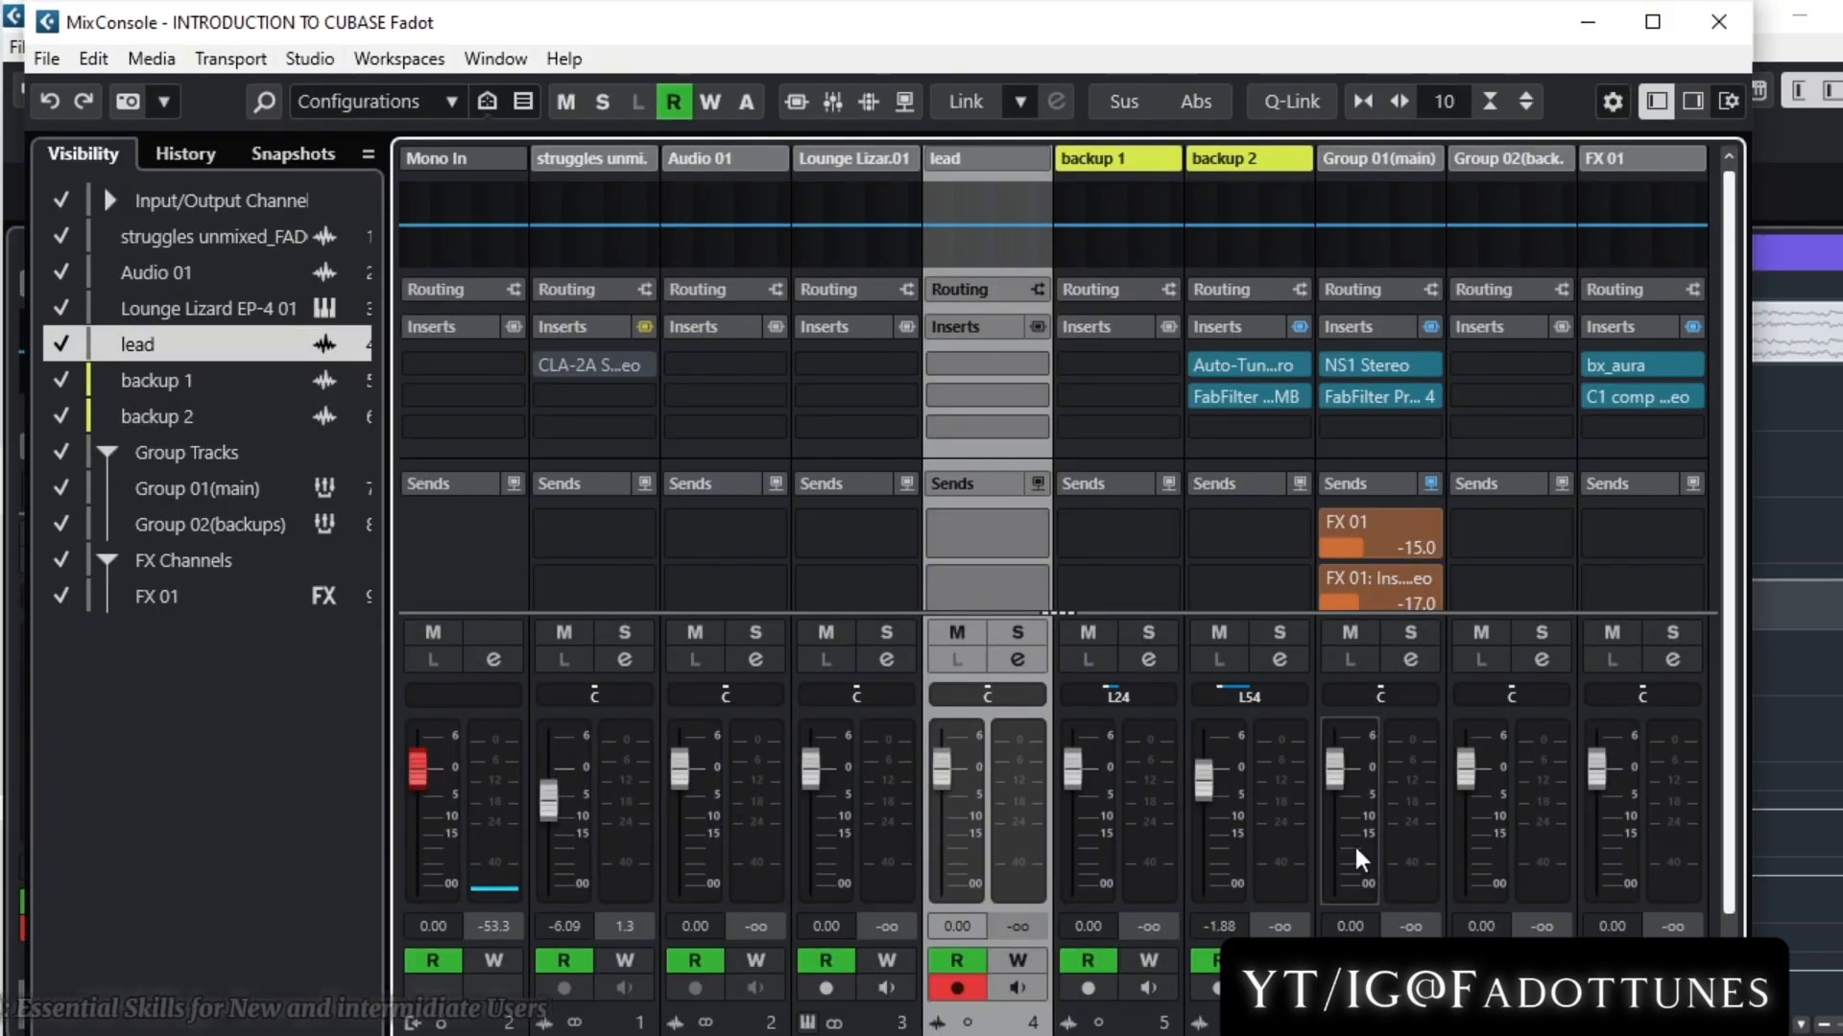
scroll(1054, 588, right, 1)
scroll(1054, 587, left, 2)
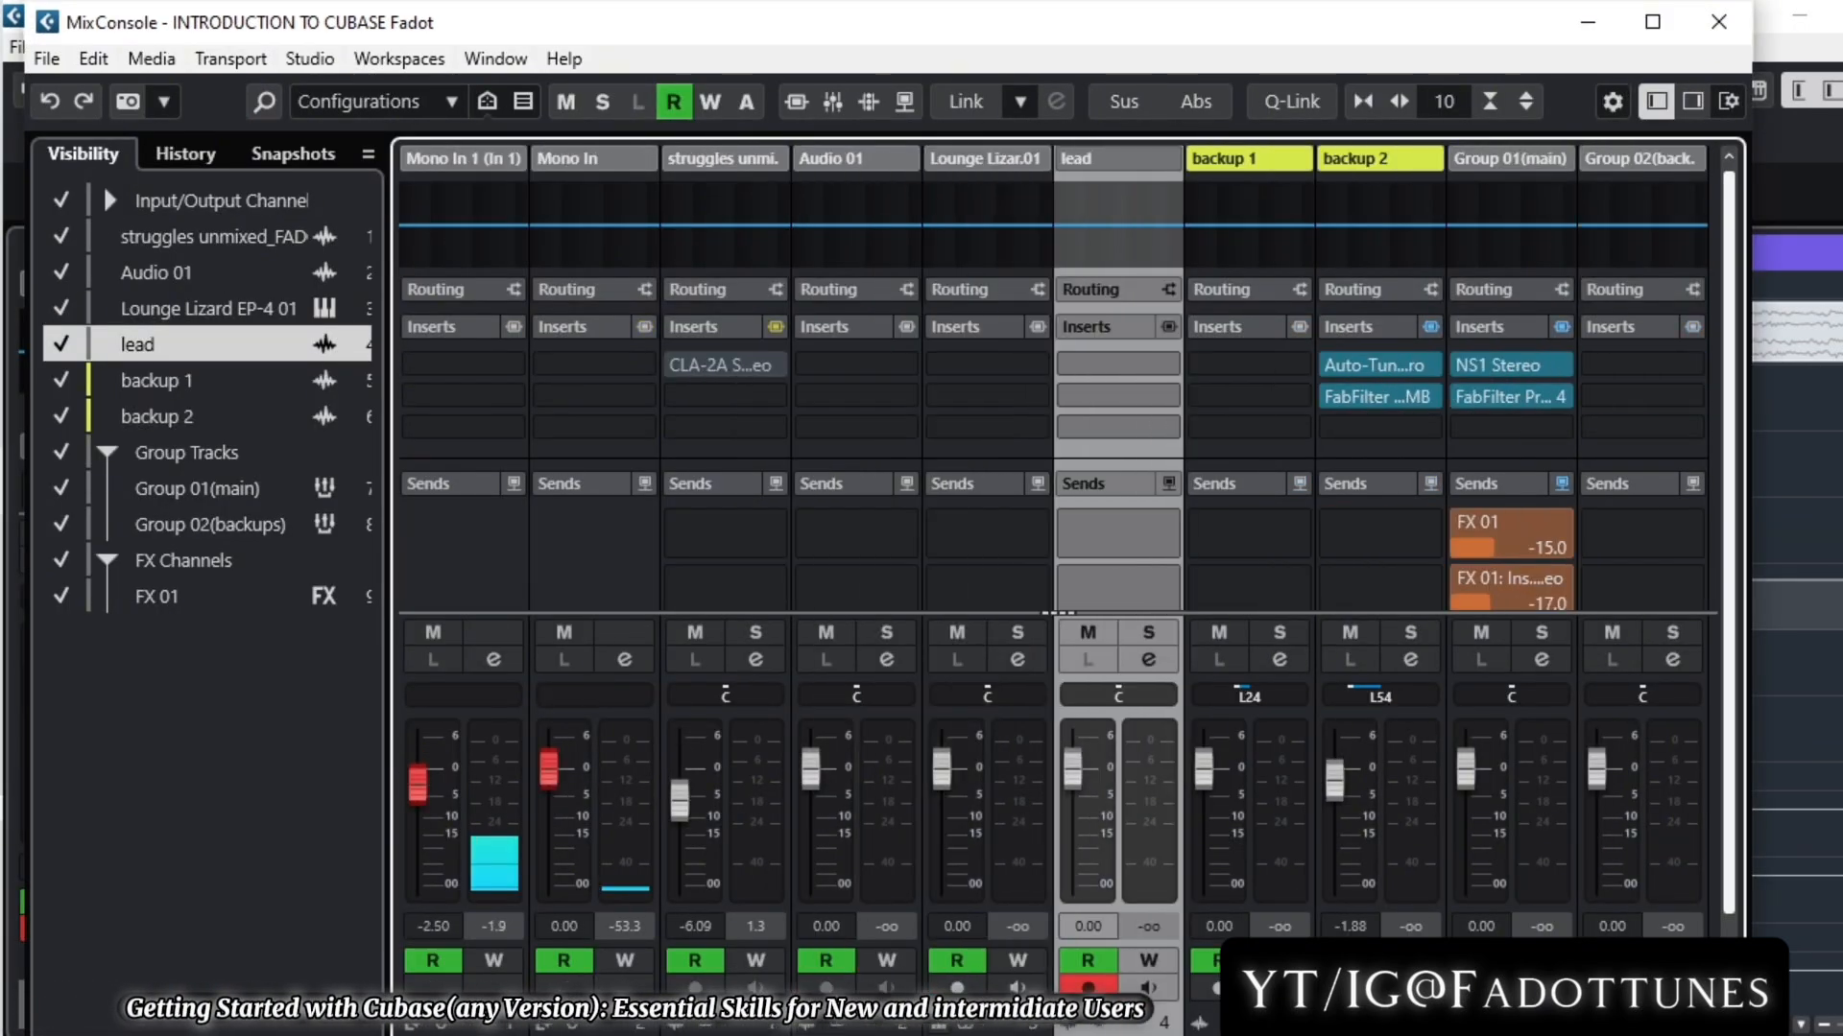
scroll(1054, 588, right, 2)
scroll(1054, 587, left, 1)
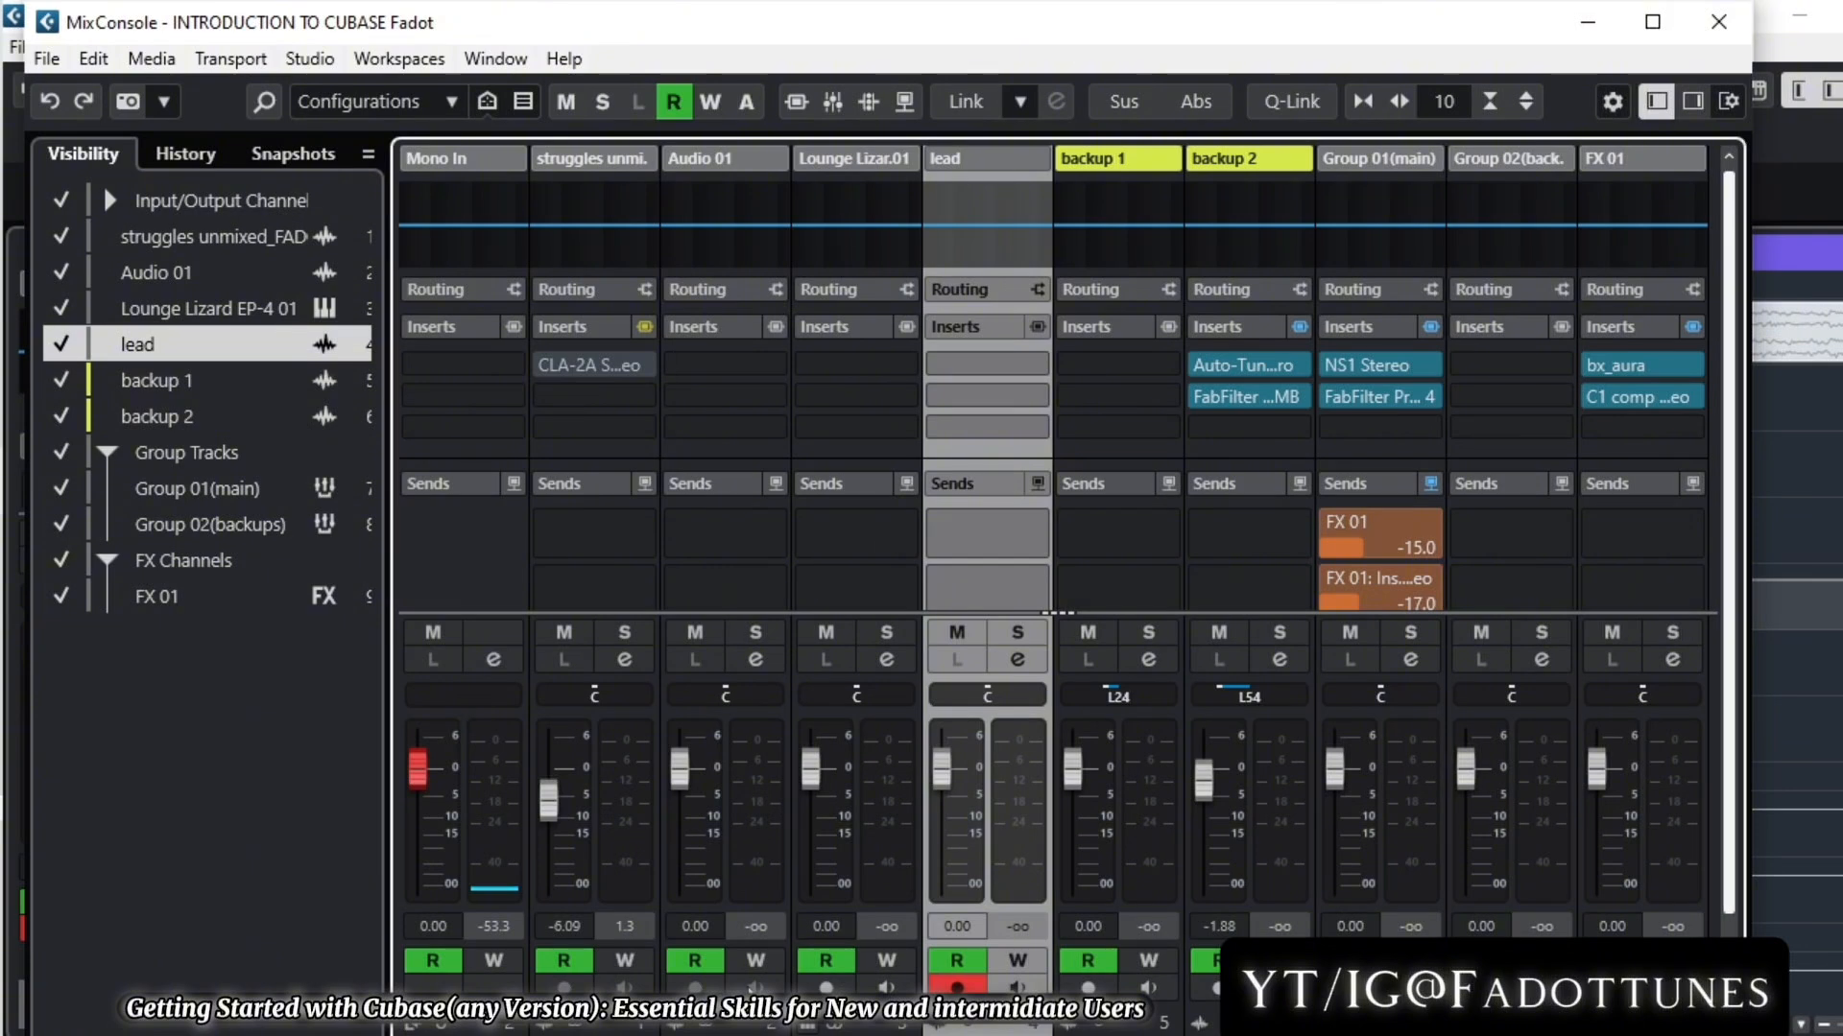
drag(833, 773, 819, 812)
drag(840, 691, 848, 688)
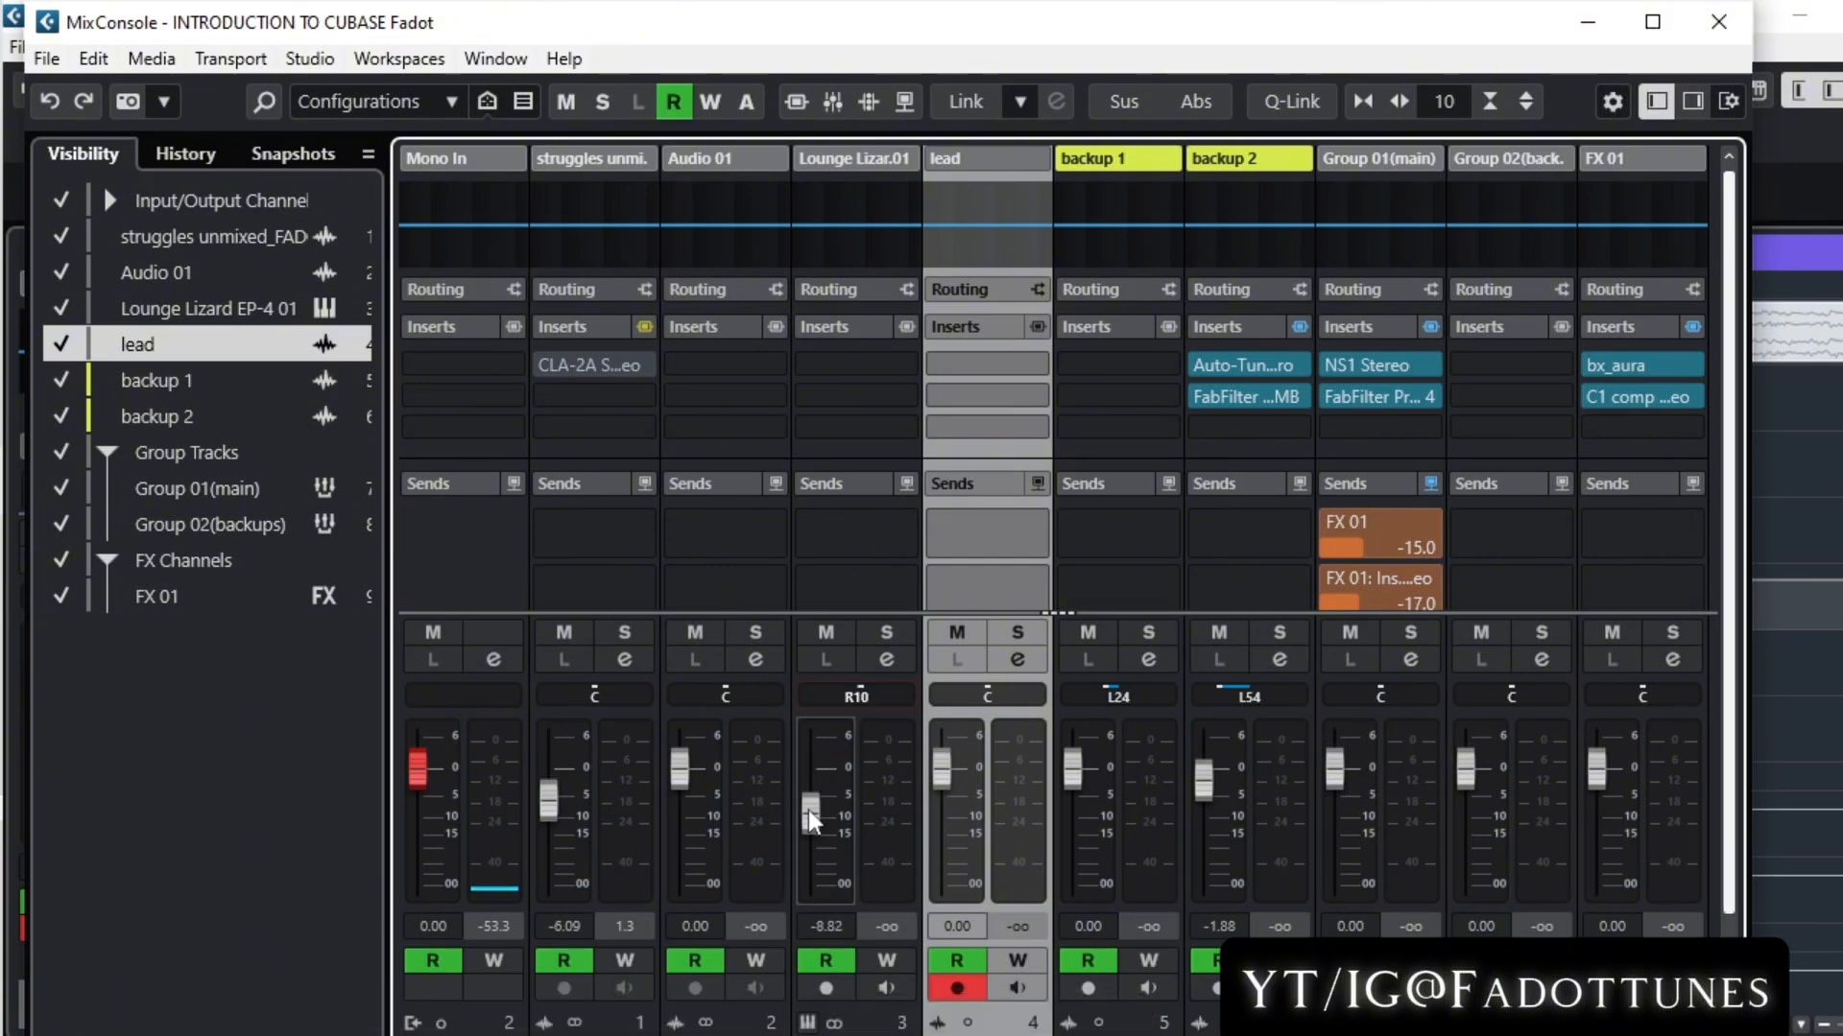
scroll(1452, 509, right, 1)
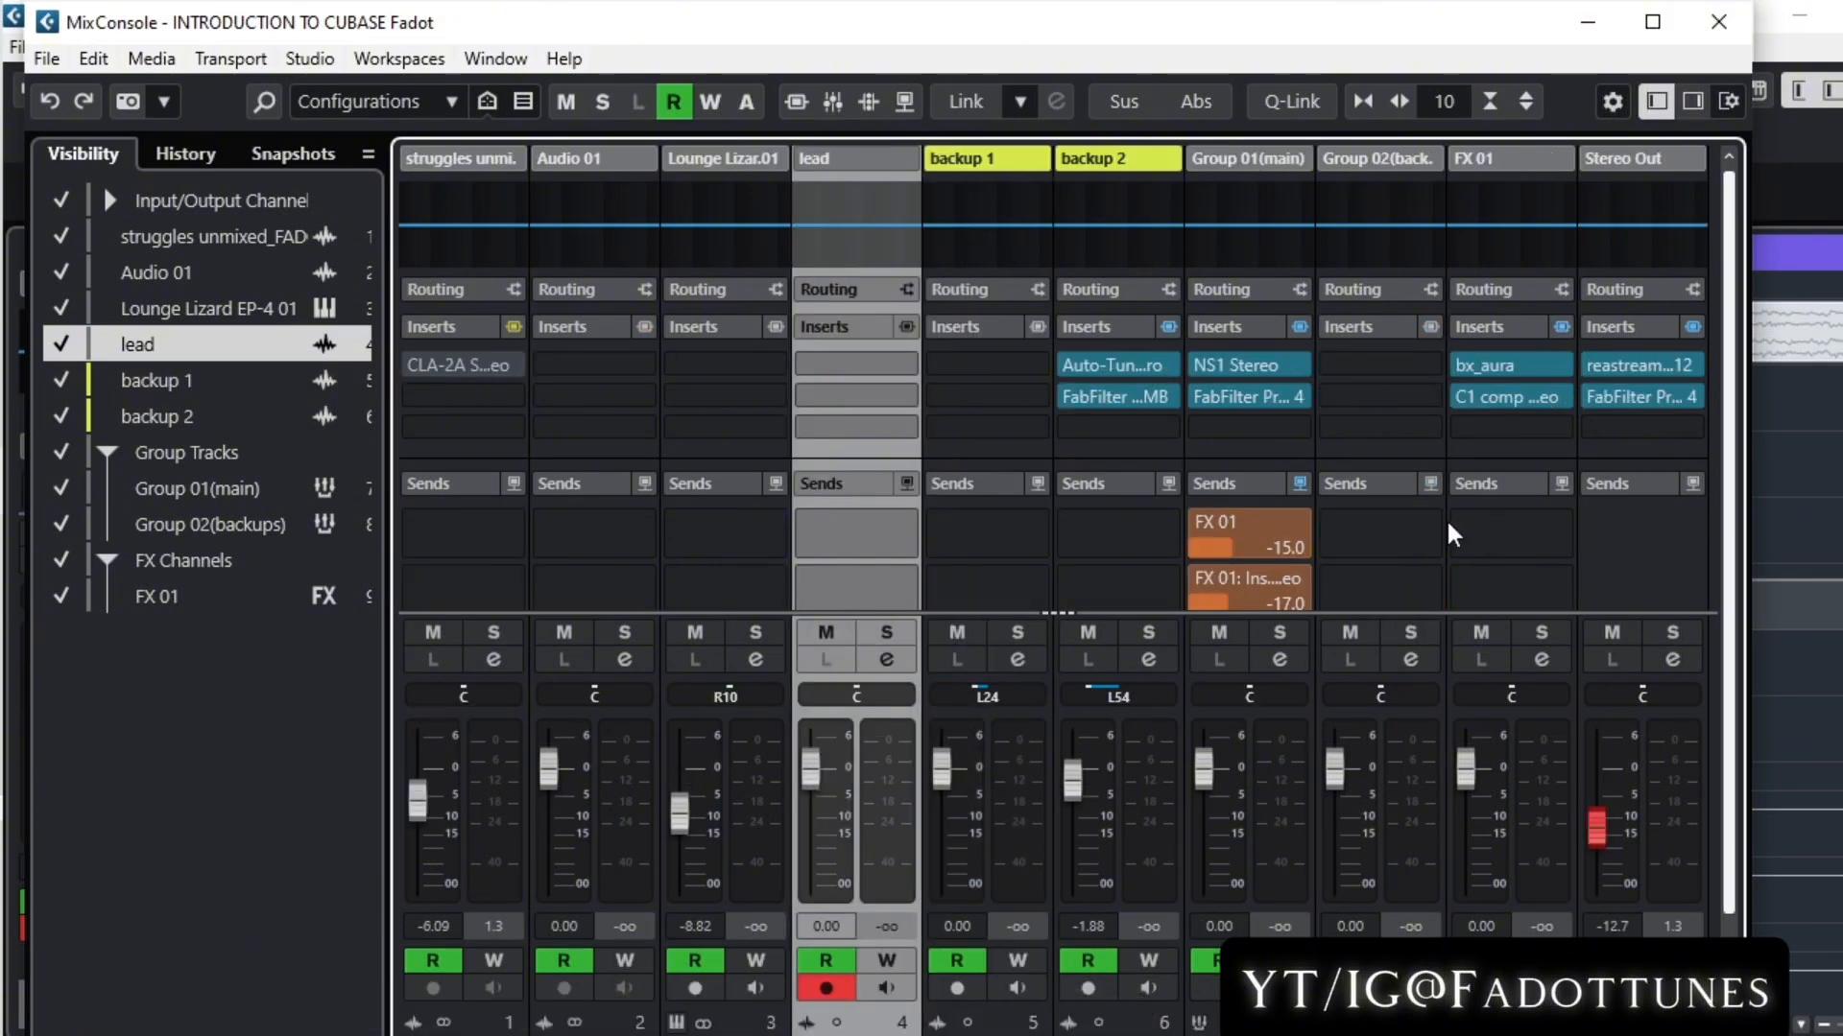
mouse_move(1663, 393)
click(1719, 11)
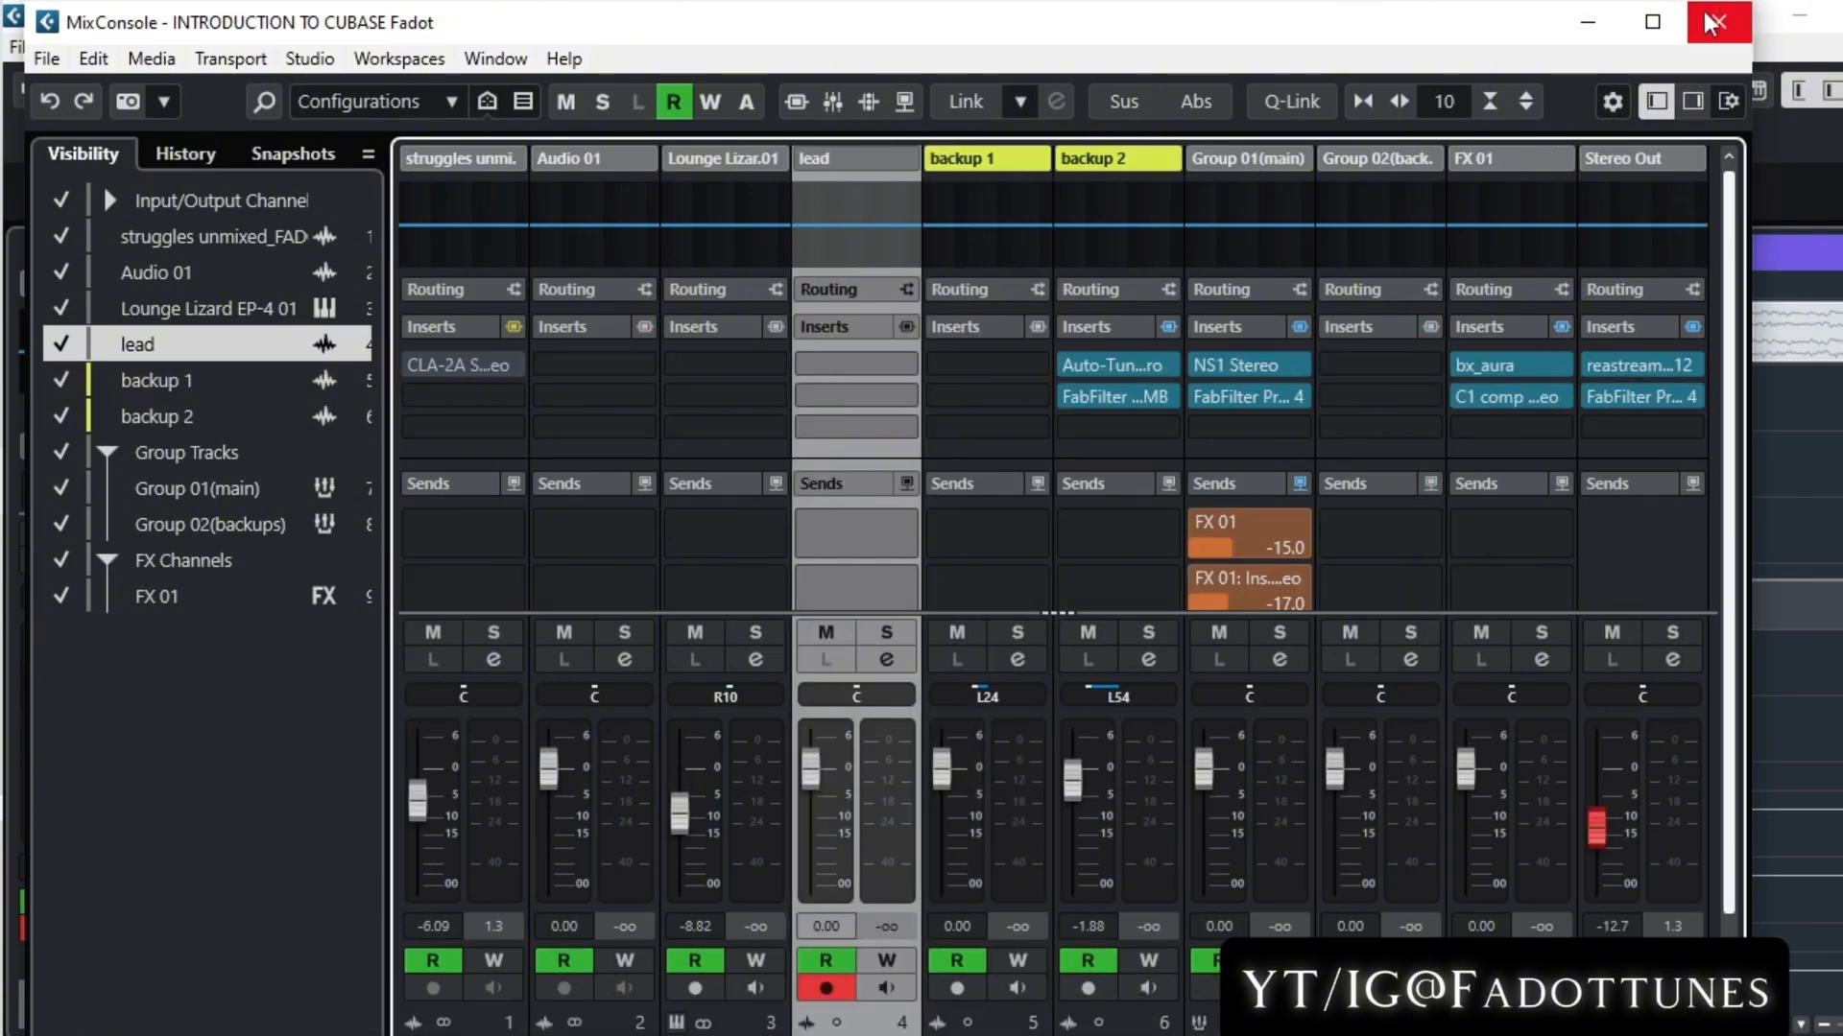